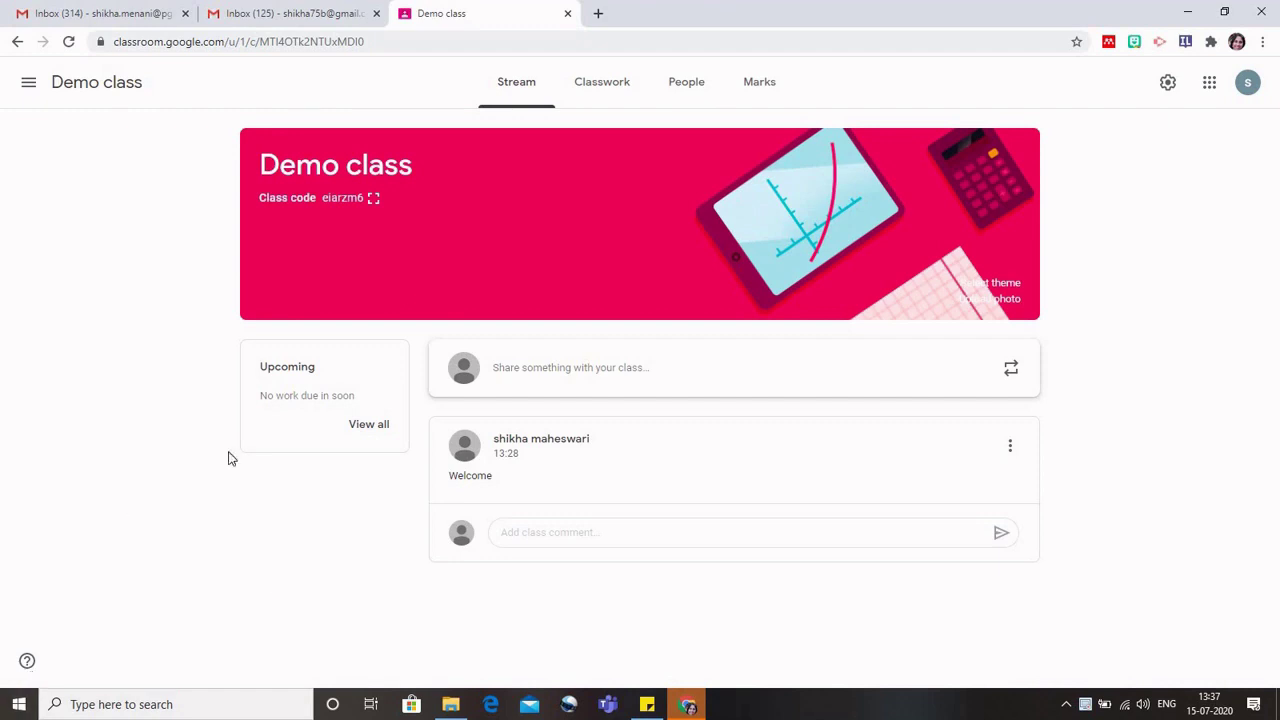
Go to the classwork of the Demo class and add a topic named Capital Market.
{"action": "left_click", "coordinate": [621, 88]}
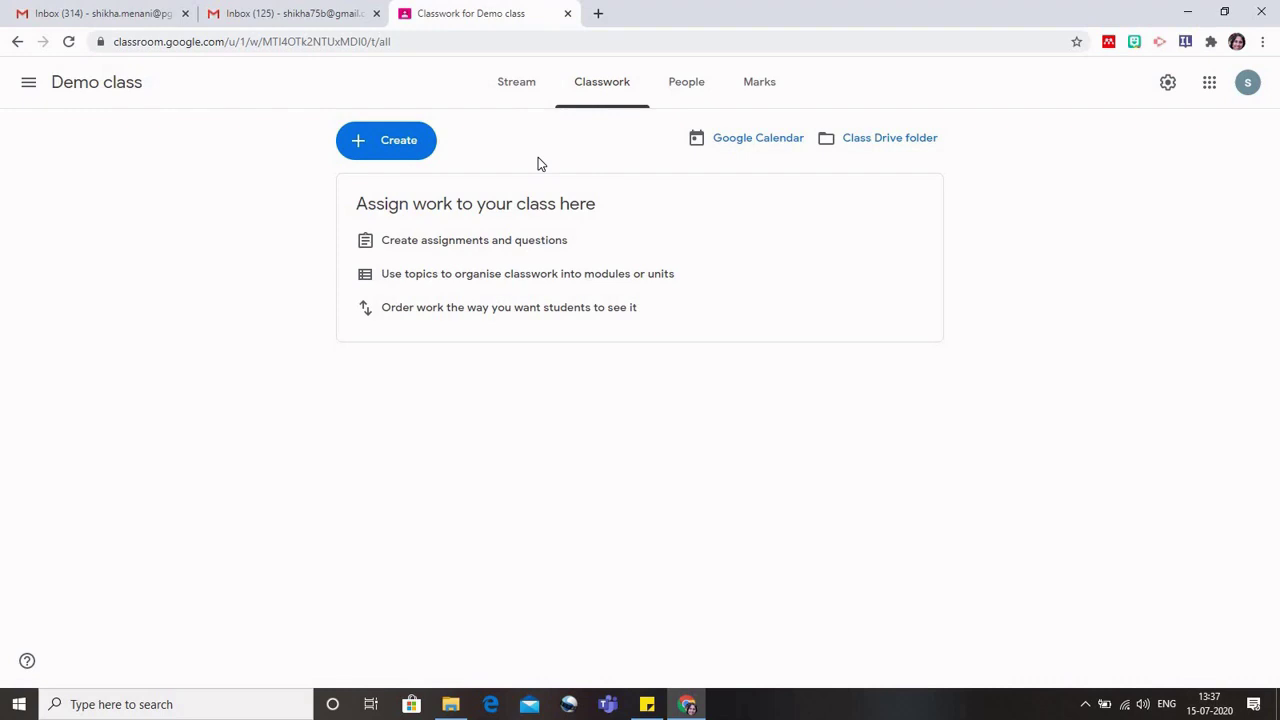
{"action": "left_click", "coordinate": [391, 150]}
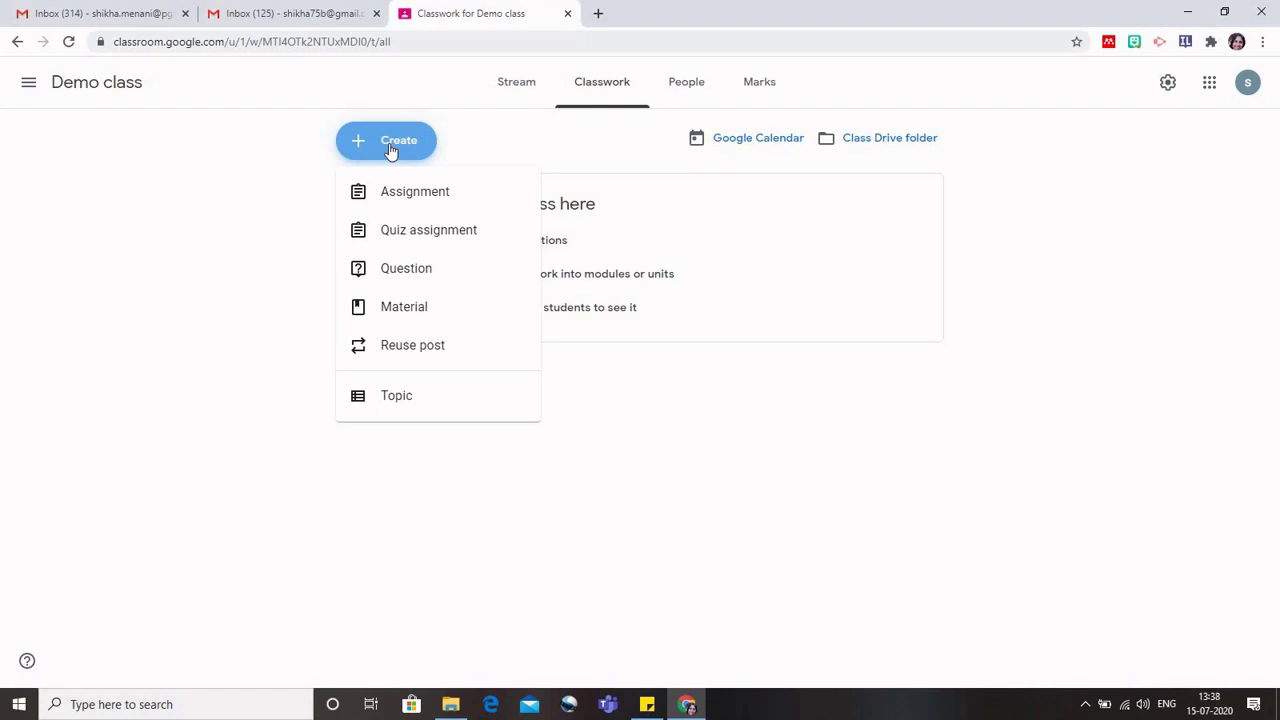
{"action": "left_click", "coordinate": [386, 397]}
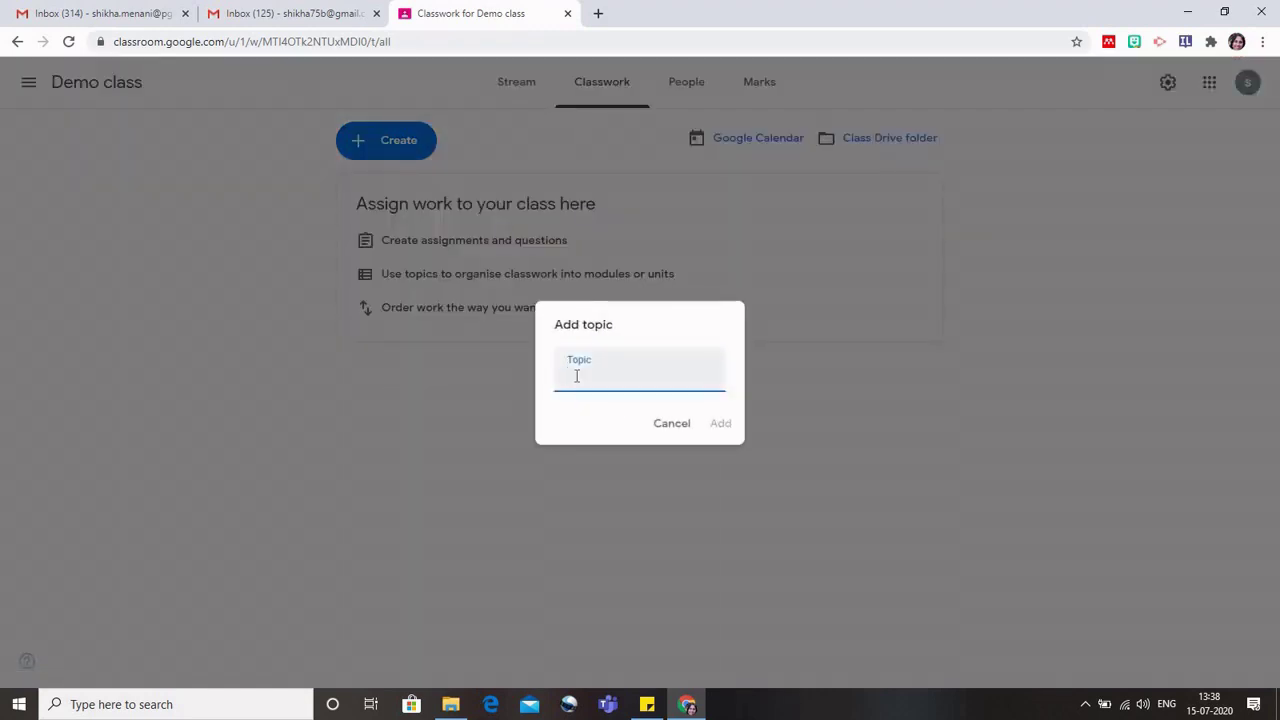
{"action": "type", "text": "Capital Market"}
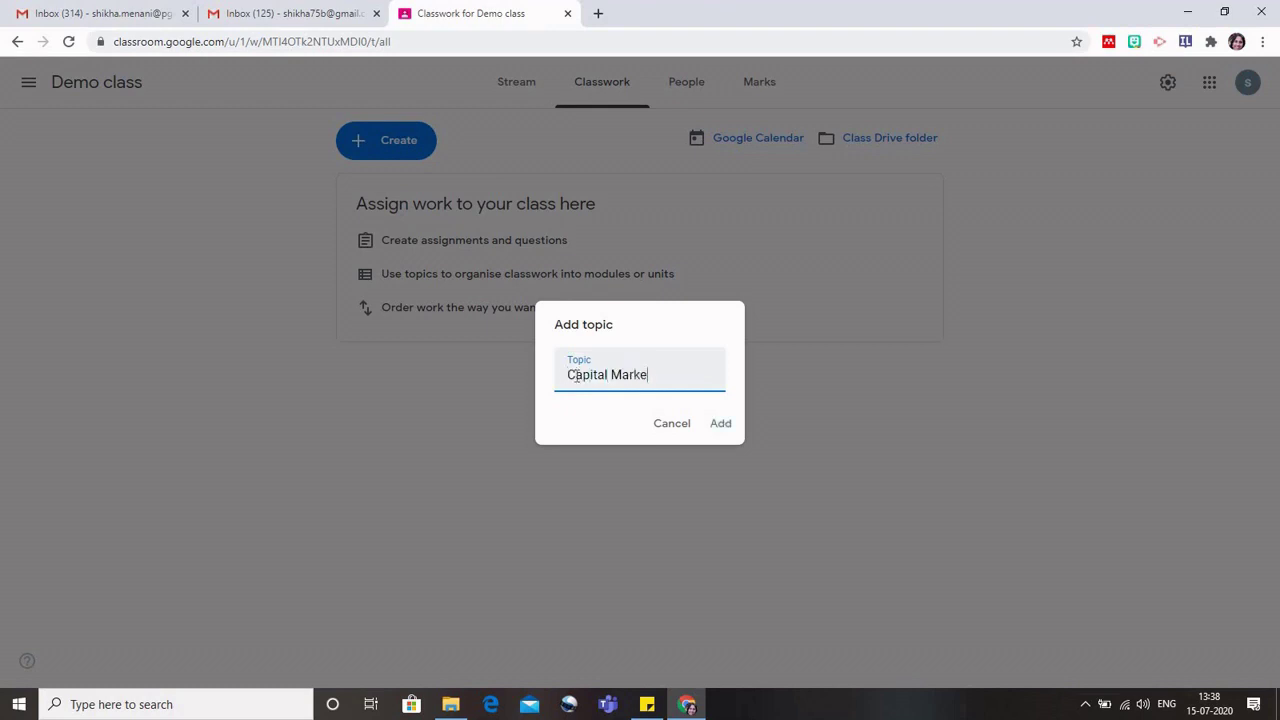
{"action": "left_click", "coordinate": [720, 424]}
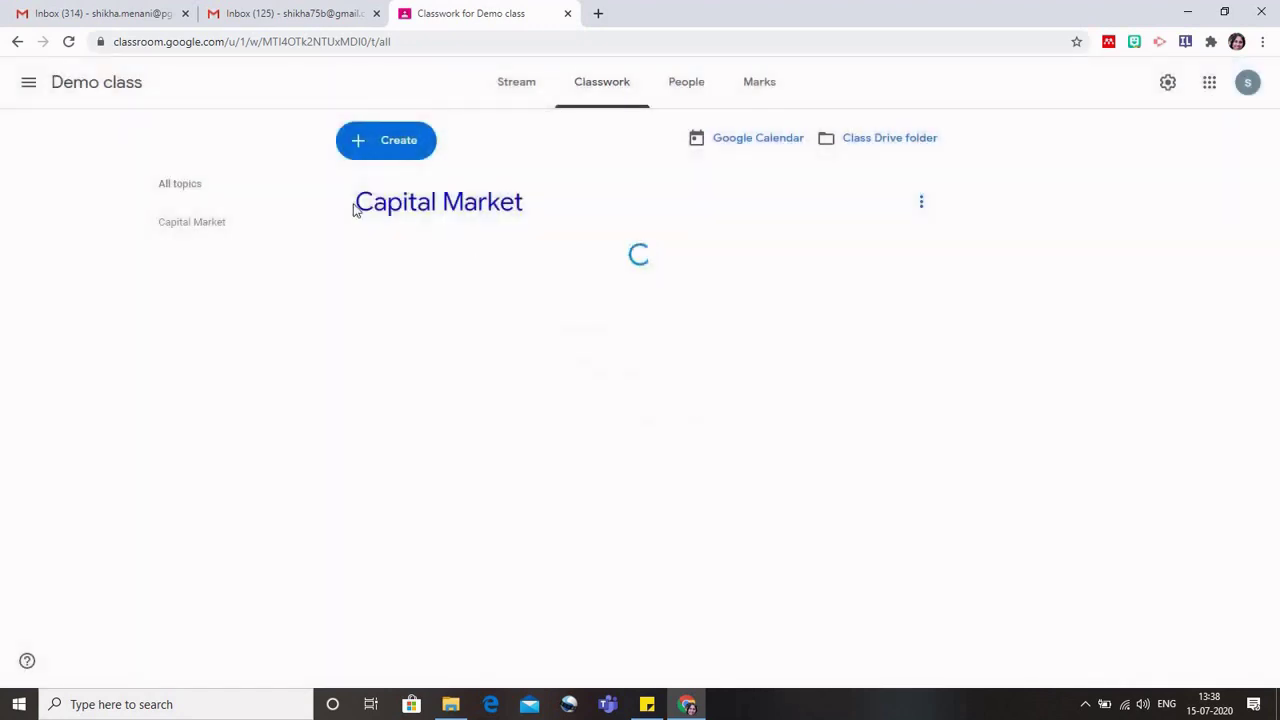
Add a second classwork topic named Money Market.
{"action": "left_click", "coordinate": [405, 152]}
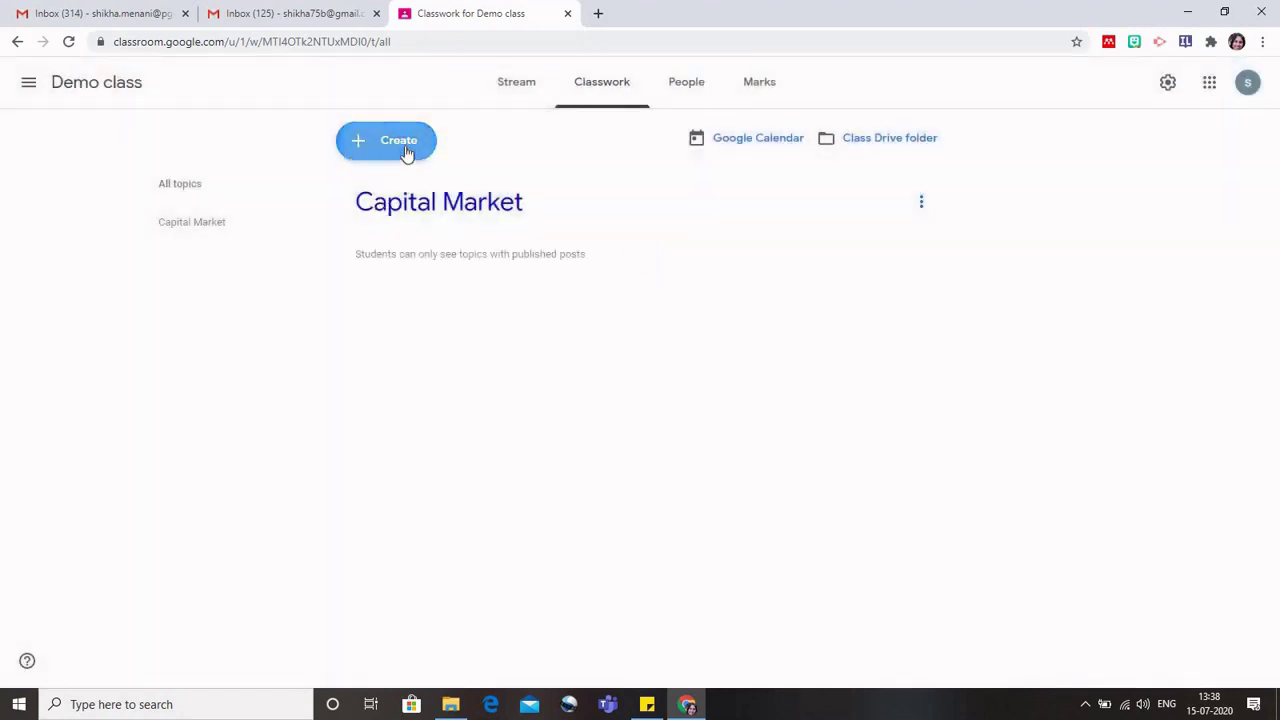
{"action": "left_click", "coordinate": [389, 405]}
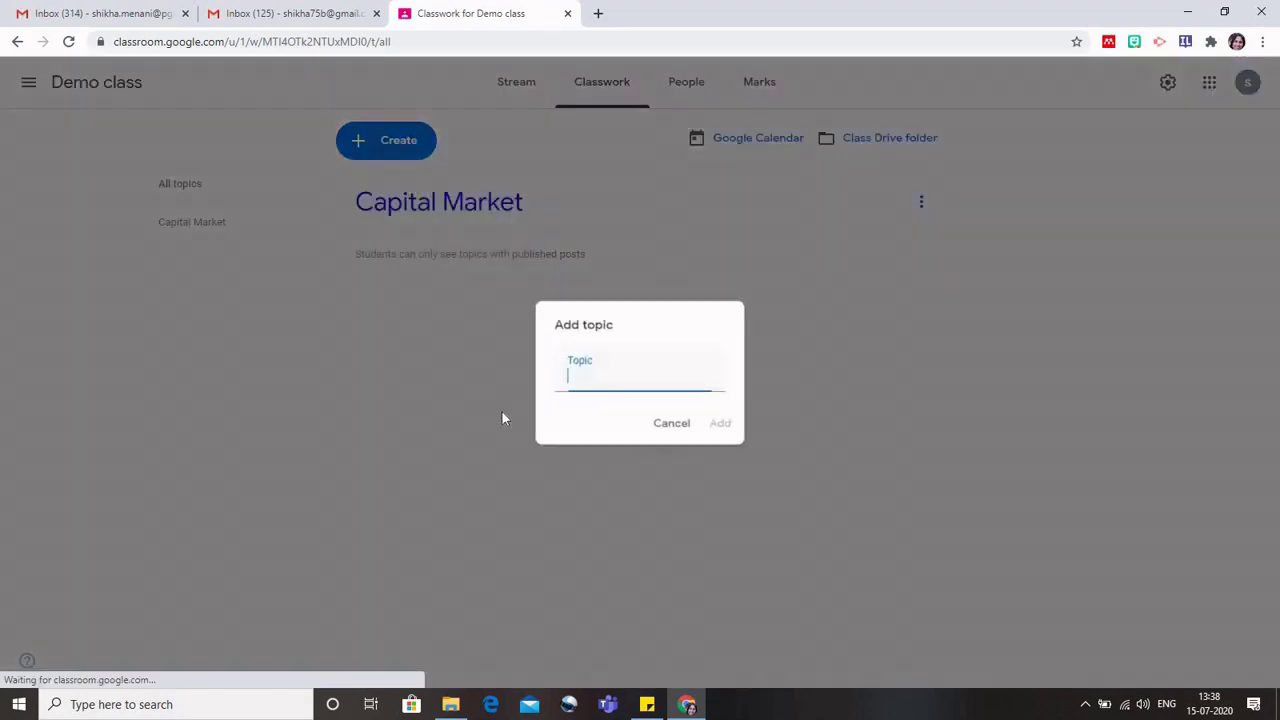
{"action": "type", "text": "Money Mar"}
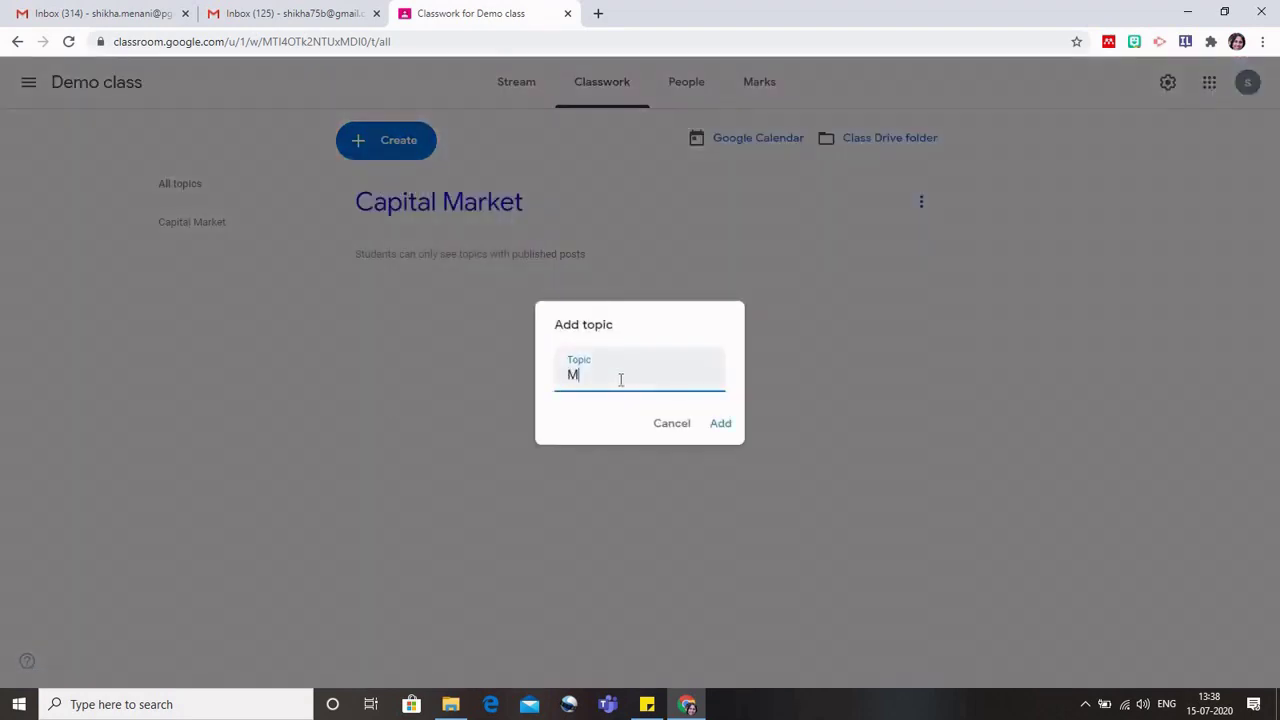
{"action": "type", "text": "ket"}
{"action": "left_click", "coordinate": [722, 425]}
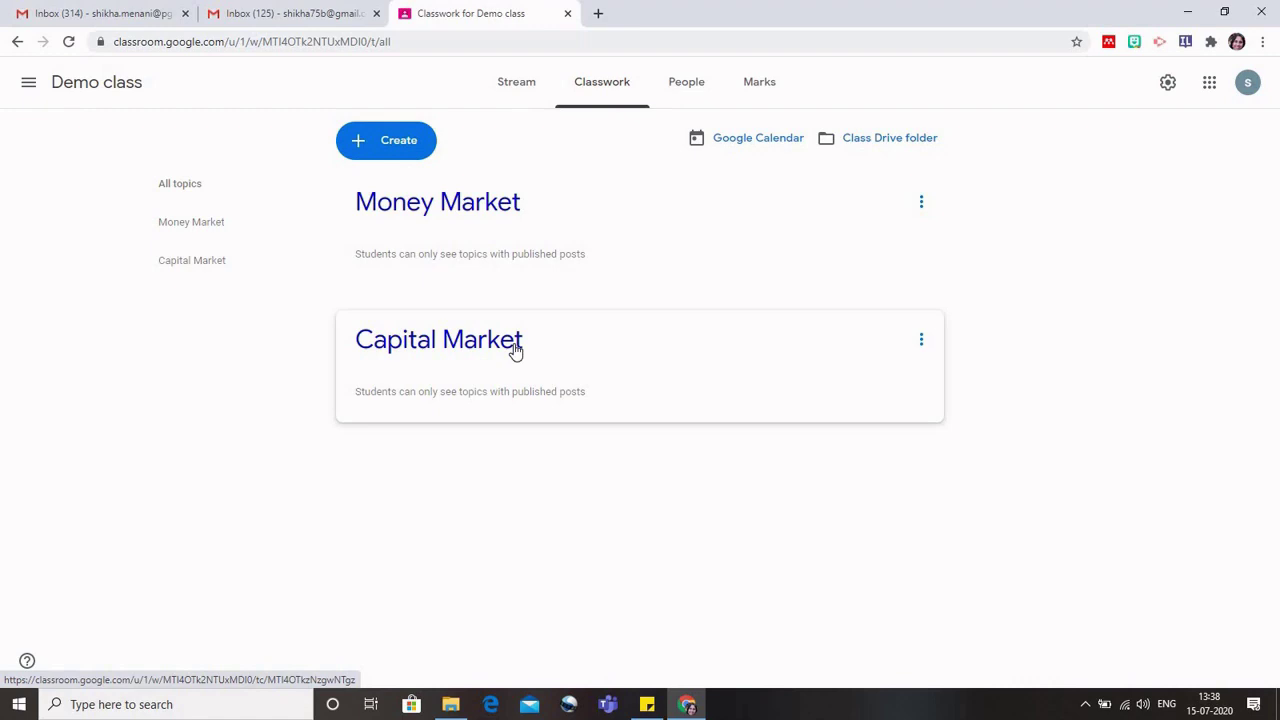
Move the Capital Market topic up above Money Market in the classwork list.
{"action": "left_click", "coordinate": [922, 343]}
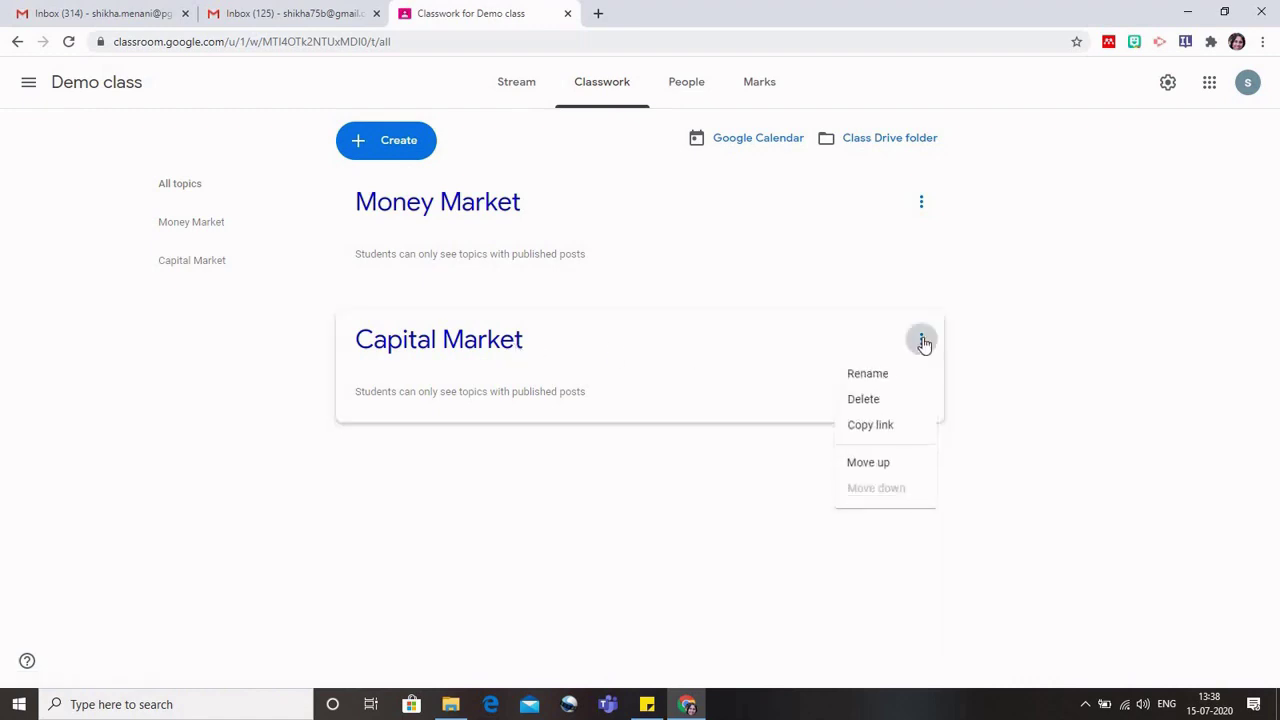
{"action": "left_click", "coordinate": [882, 465]}
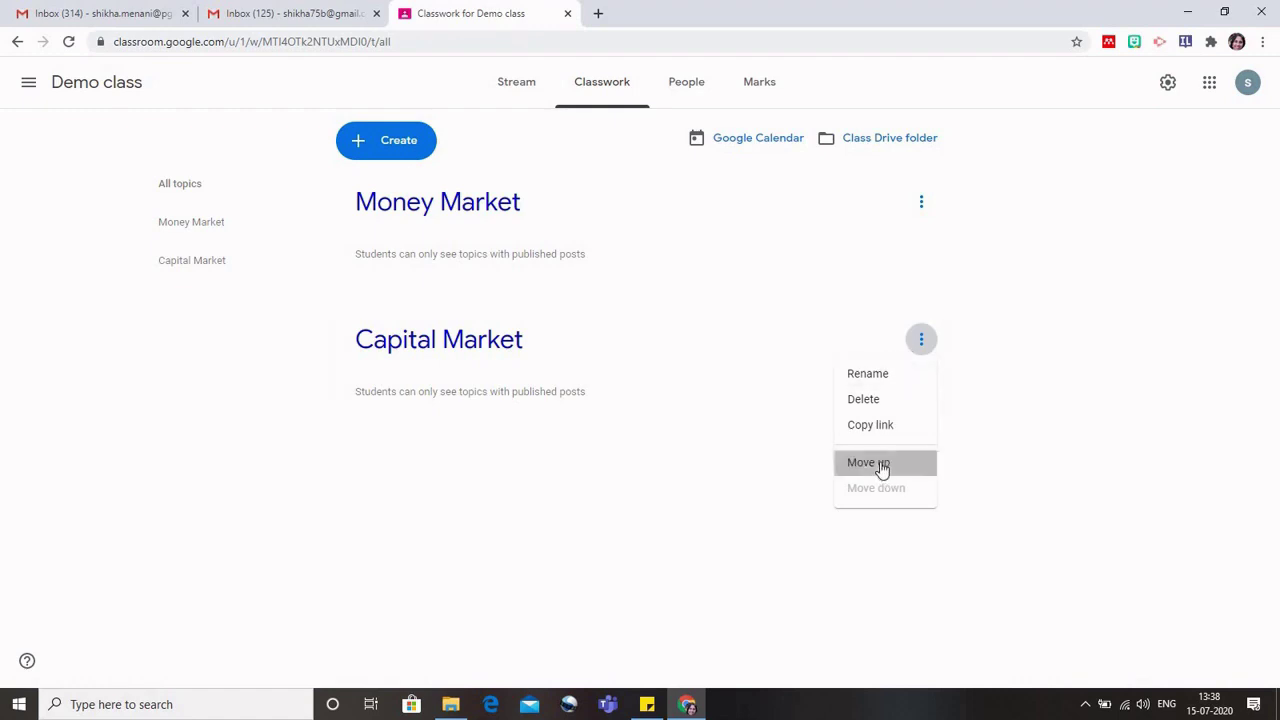
{"action": "left_click", "coordinate": [922, 341]}
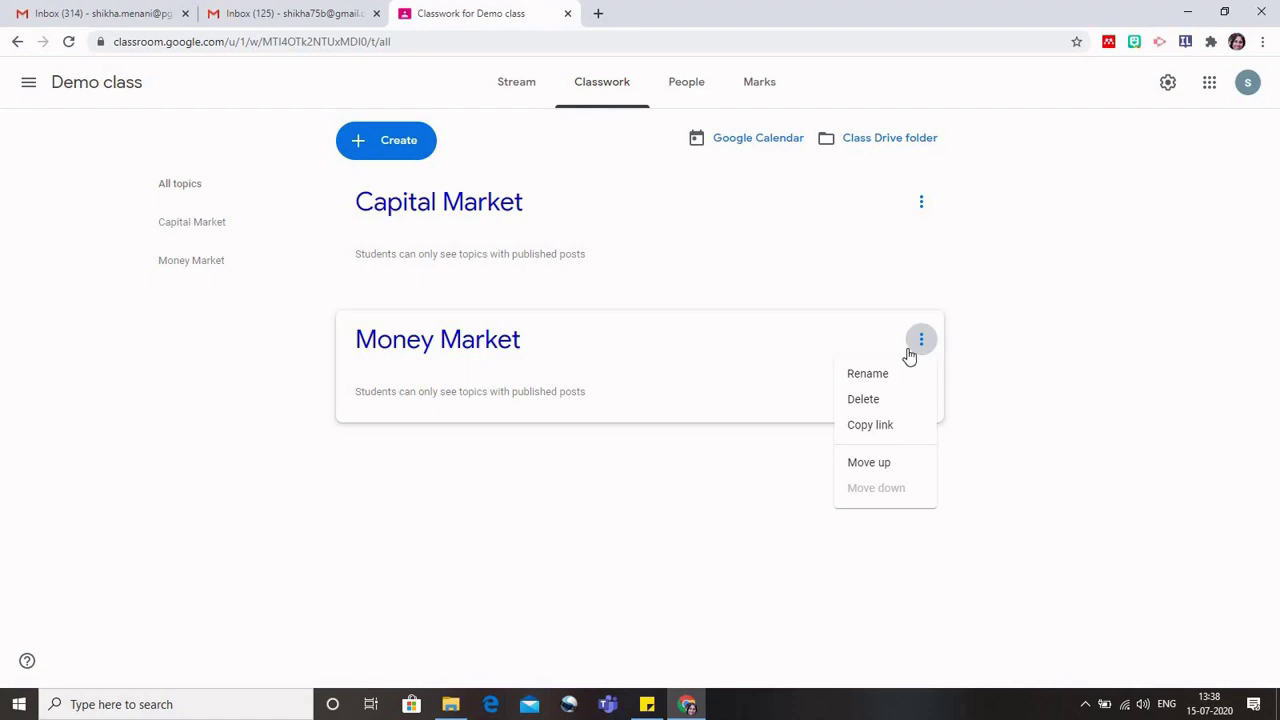
{"action": "left_click", "coordinate": [987, 367]}
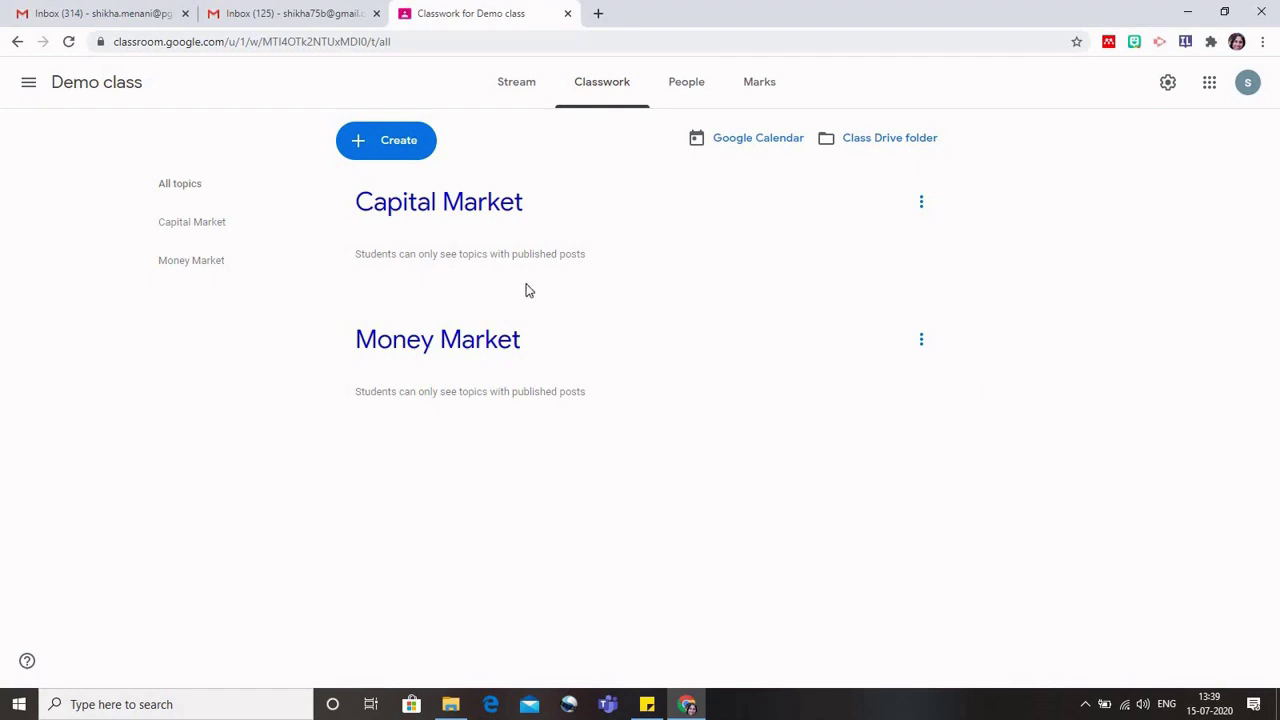
Create a new classwork material titled "Harshad Mehta scam", leaving the description empty.
{"action": "left_click", "coordinate": [410, 156]}
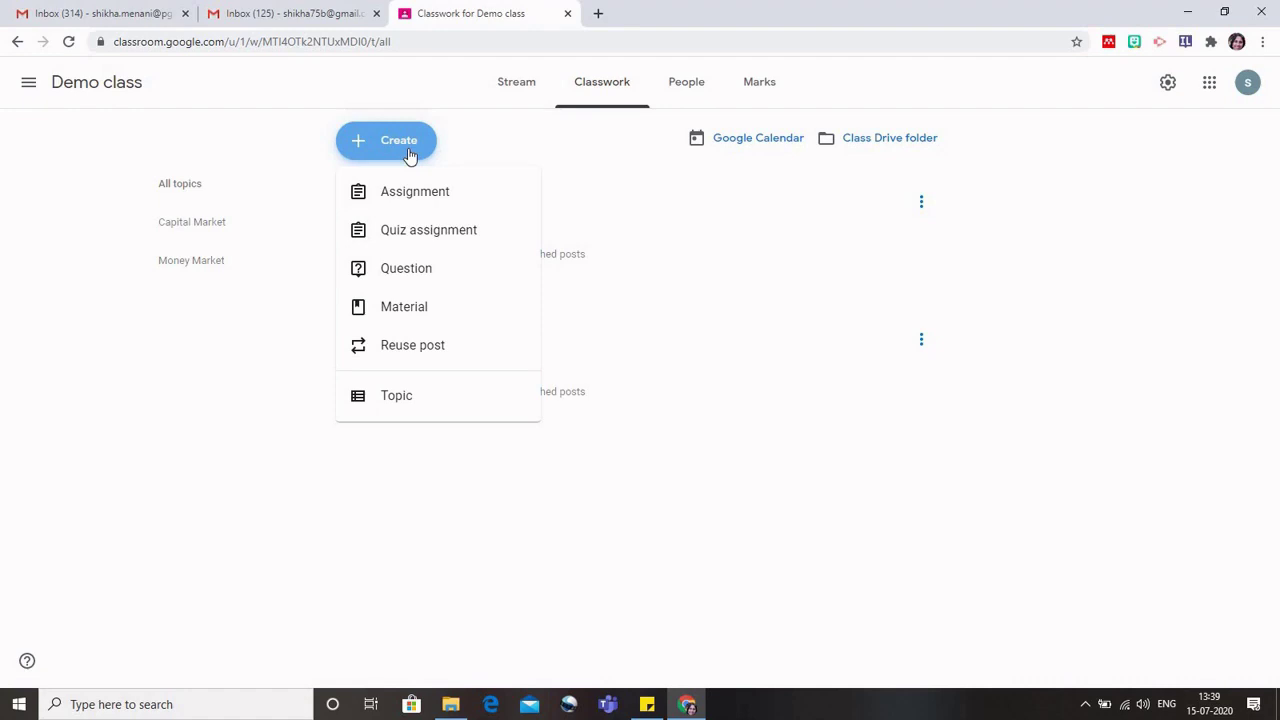
{"action": "left_click", "coordinate": [390, 307]}
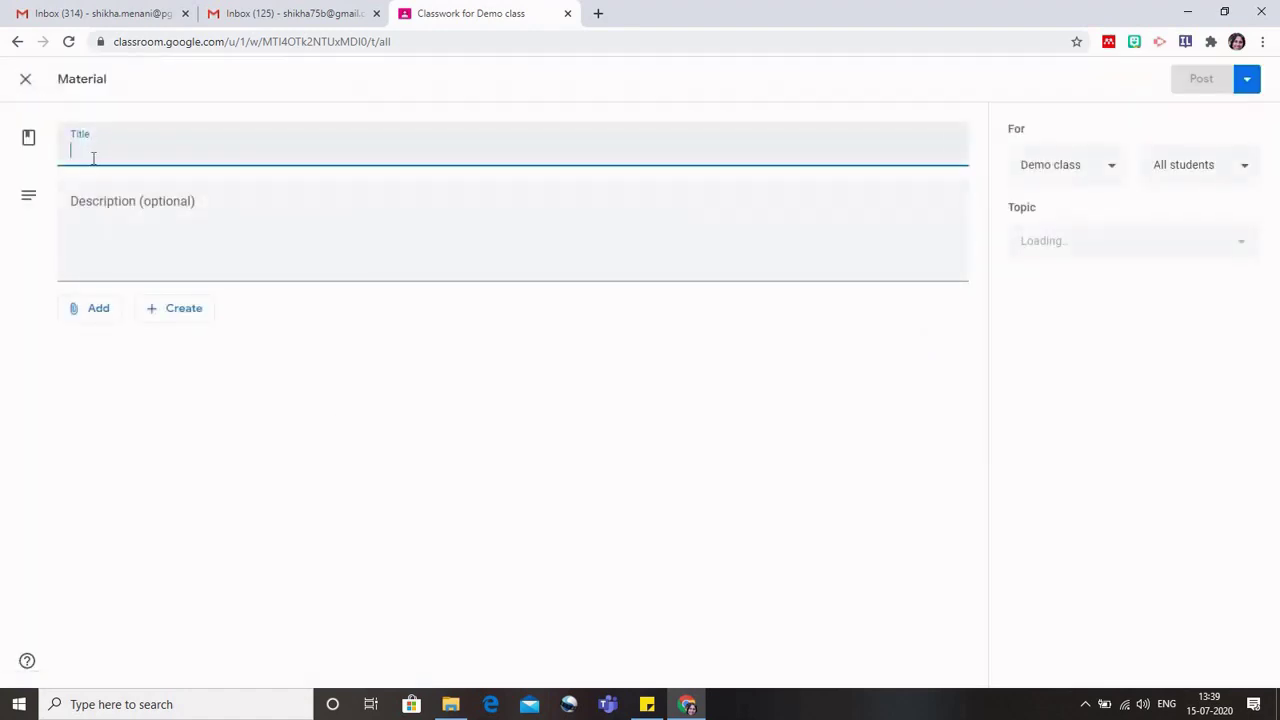
{"action": "type", "text": "Harsha"}
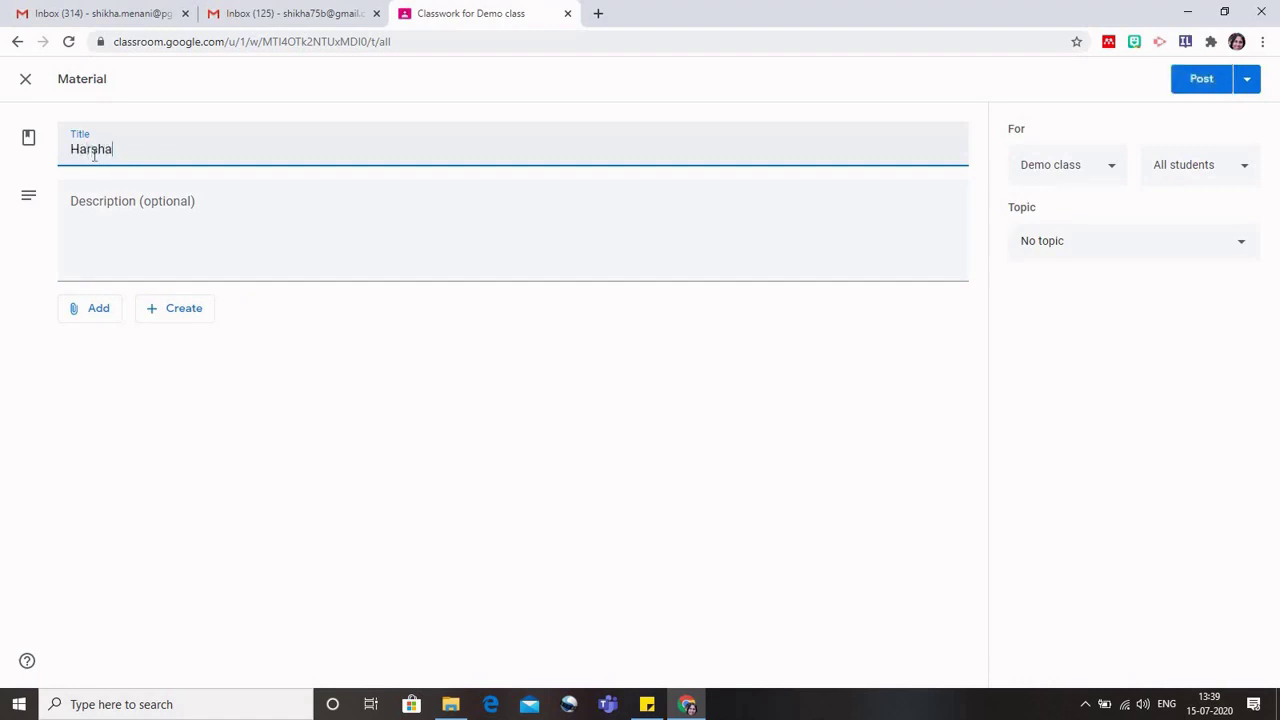
{"action": "type", "text": "d Mehta scam"}
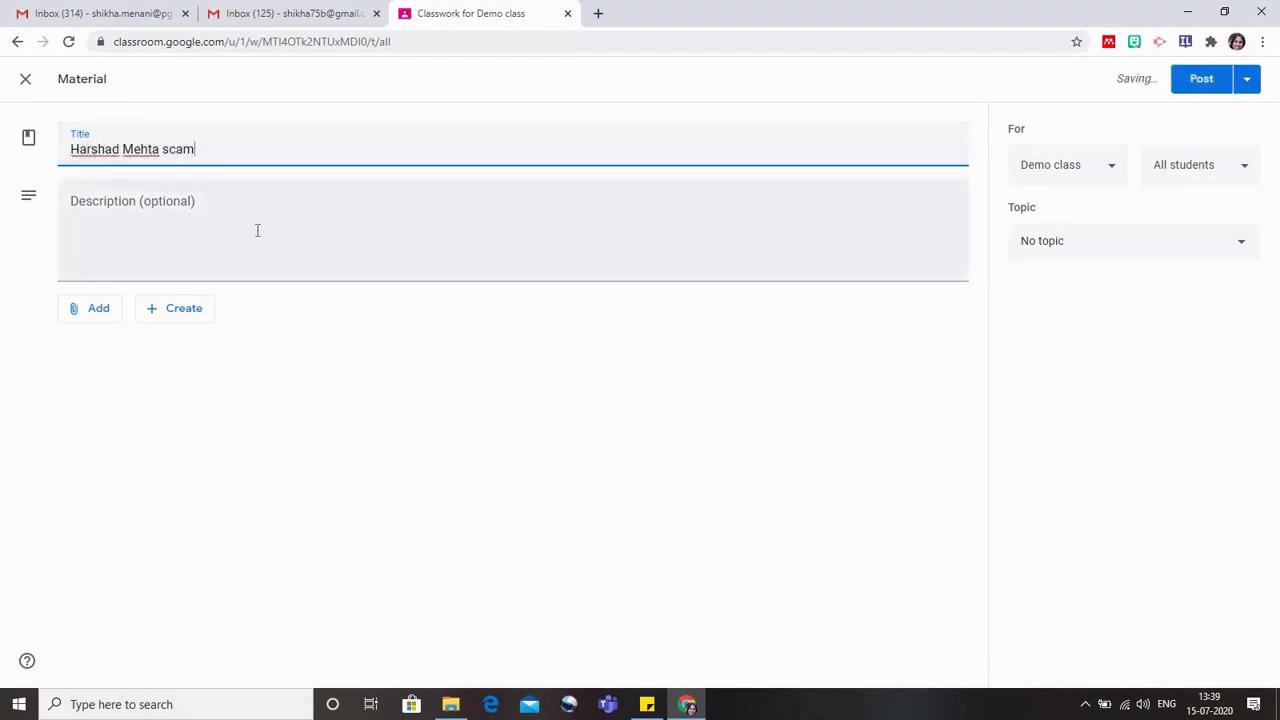
{"action": "left_click", "coordinate": [226, 228]}
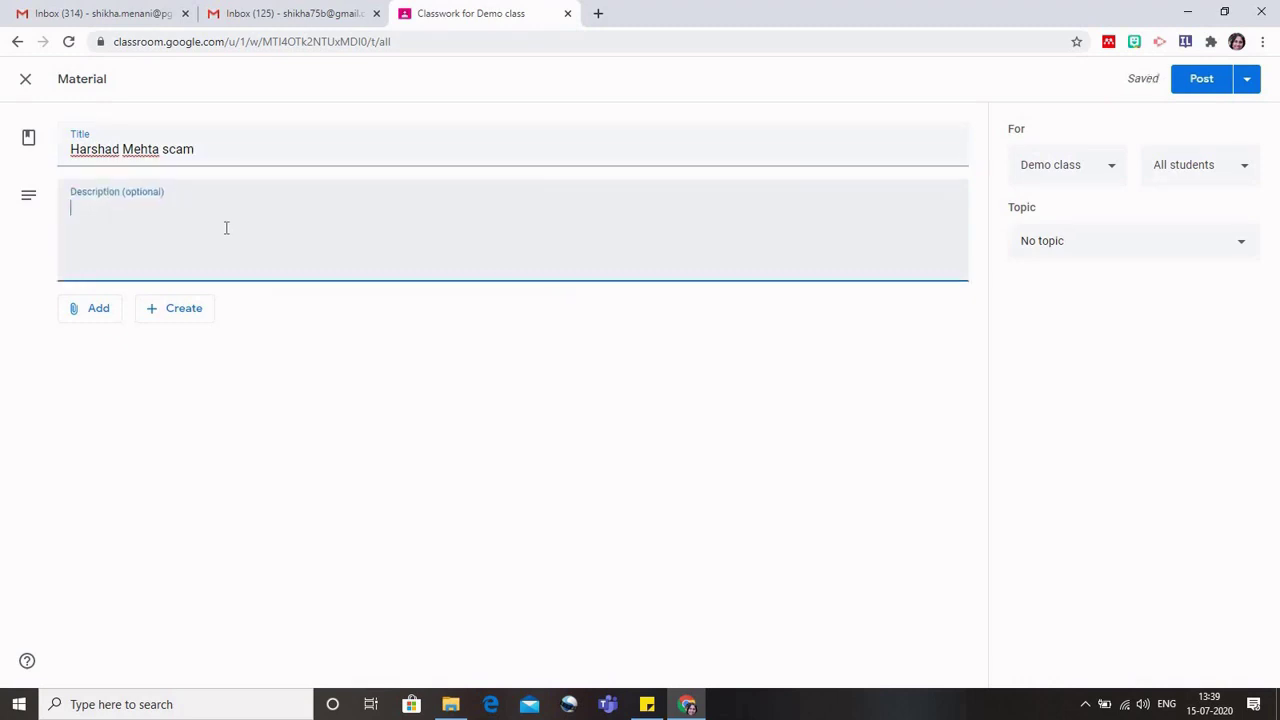
Search YouTube for "scam of harshad mehta" and attach the video "Harshad Mehta Scam | Case Study | Hindi" to the material.
{"action": "left_click", "coordinate": [94, 314]}
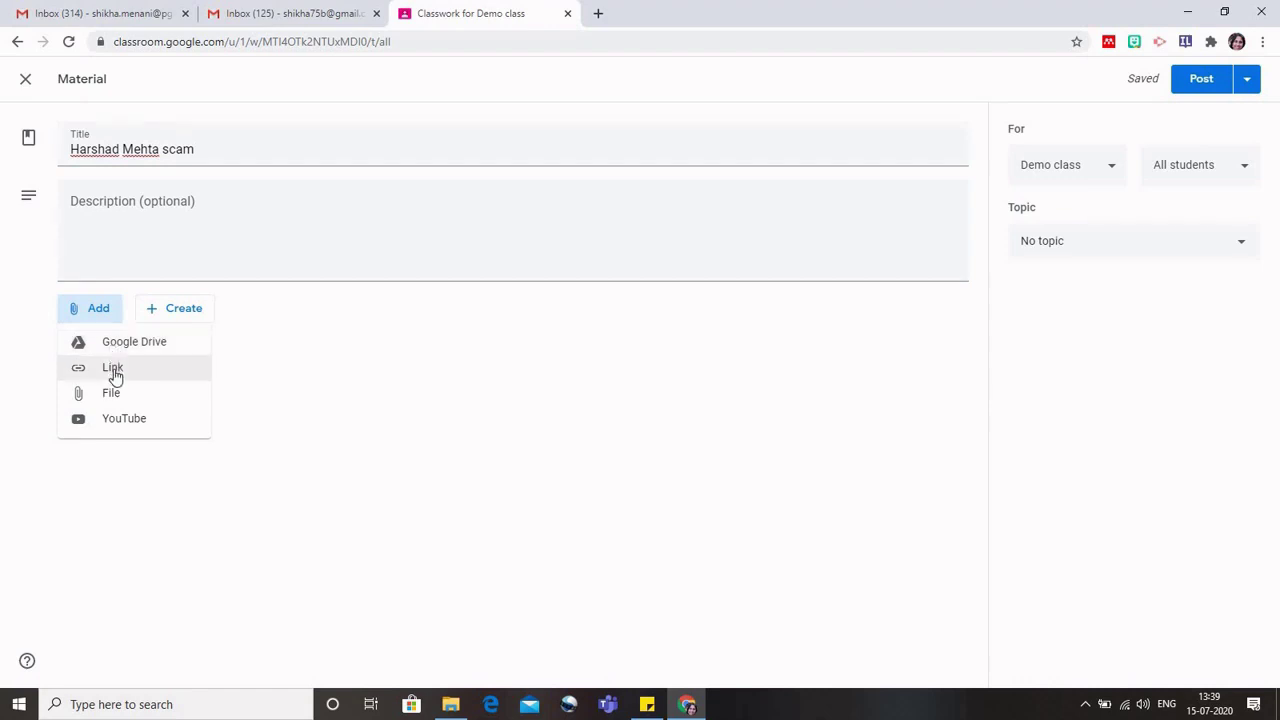
{"action": "left_click", "coordinate": [121, 420]}
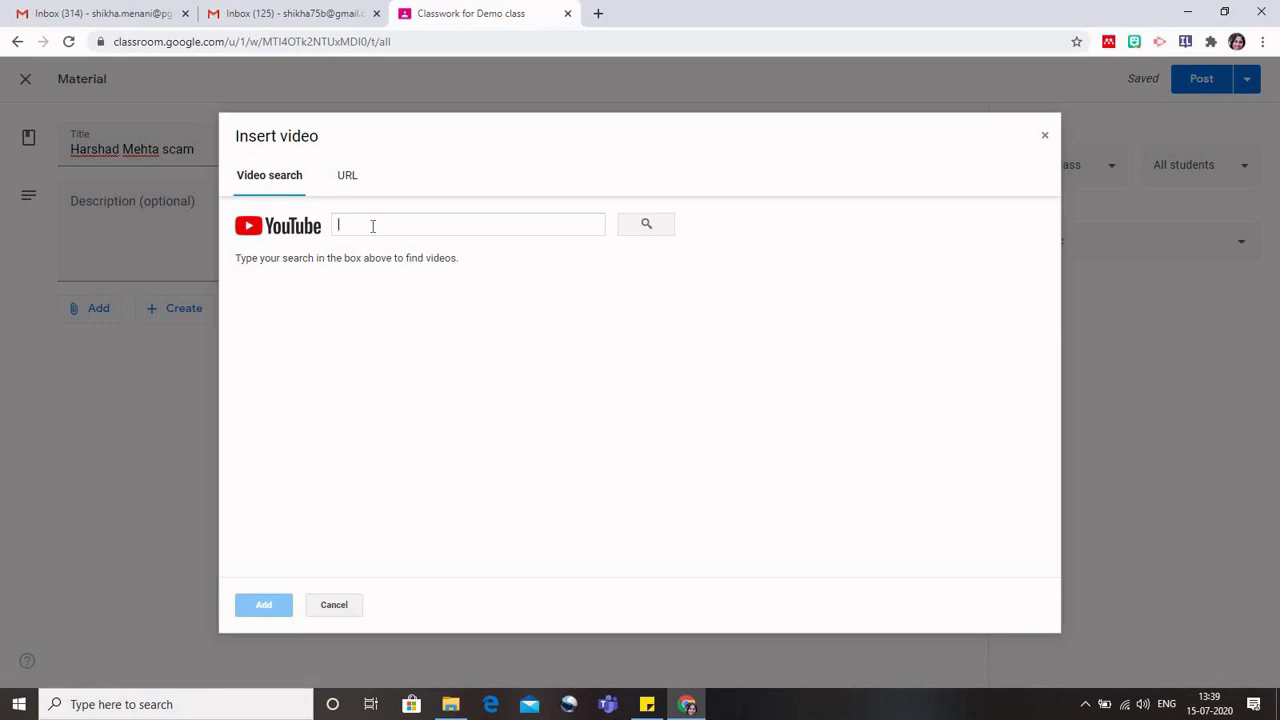
{"action": "left_click", "coordinate": [372, 226]}
{"action": "type", "text": "scam of h"}
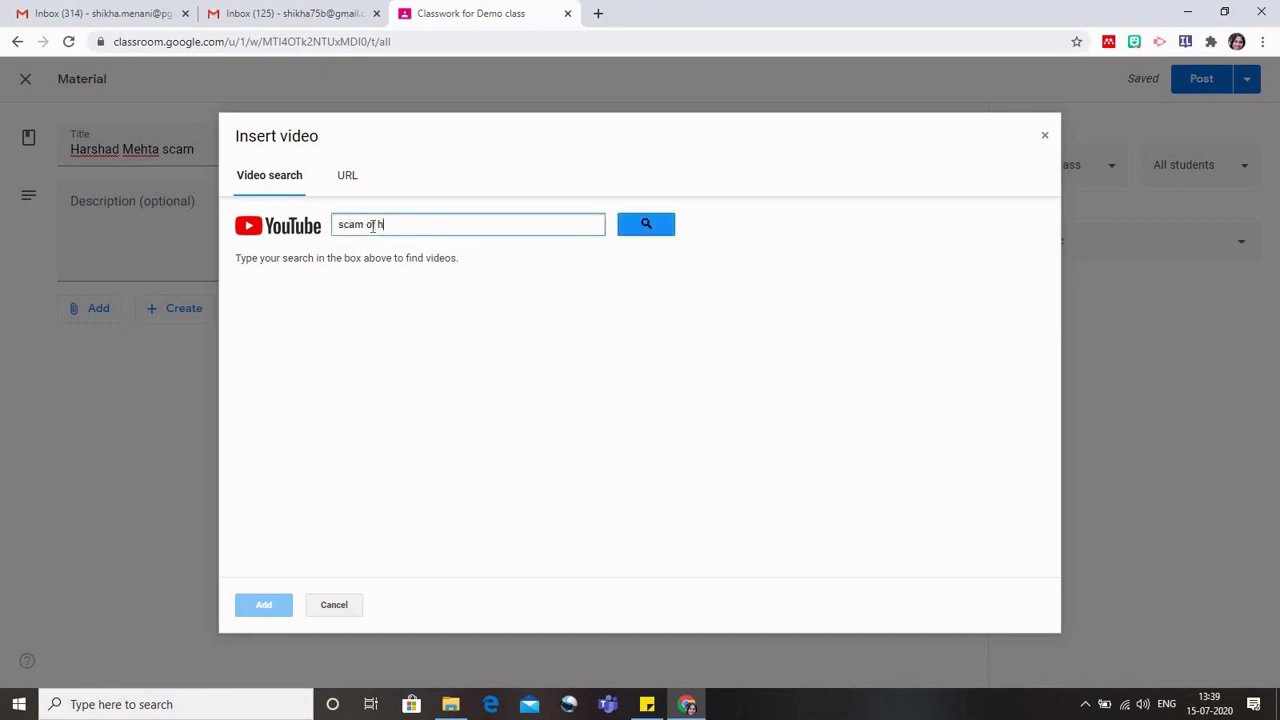
{"action": "type", "text": "arshad mehta"}
{"action": "key", "text": "Return"}
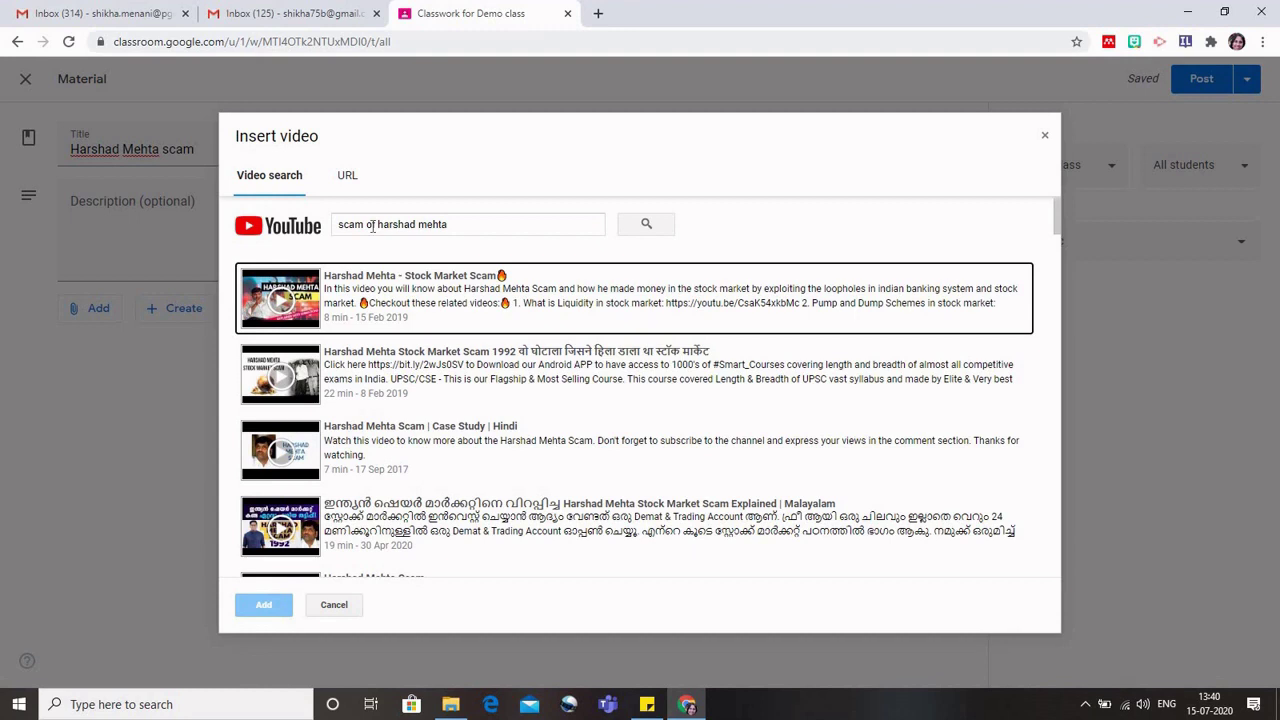
{"action": "left_click", "coordinate": [508, 368]}
{"action": "left_click", "coordinate": [496, 440]}
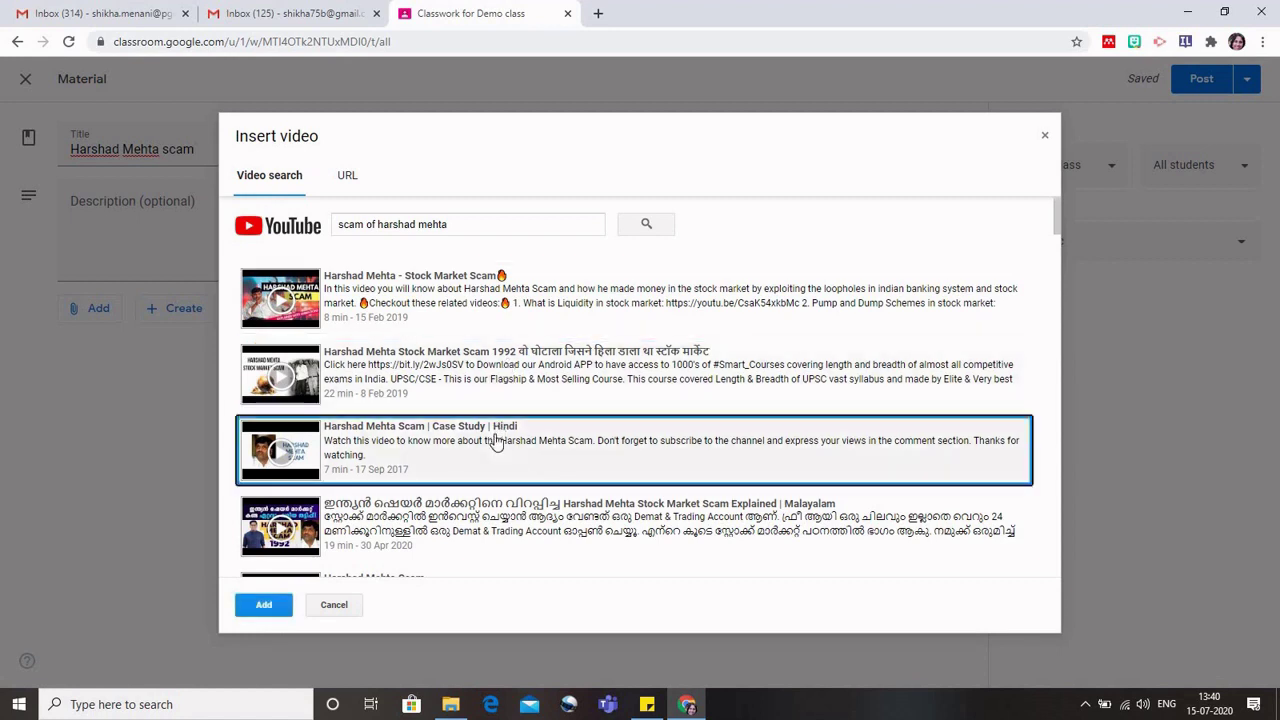
{"action": "left_click", "coordinate": [262, 606]}
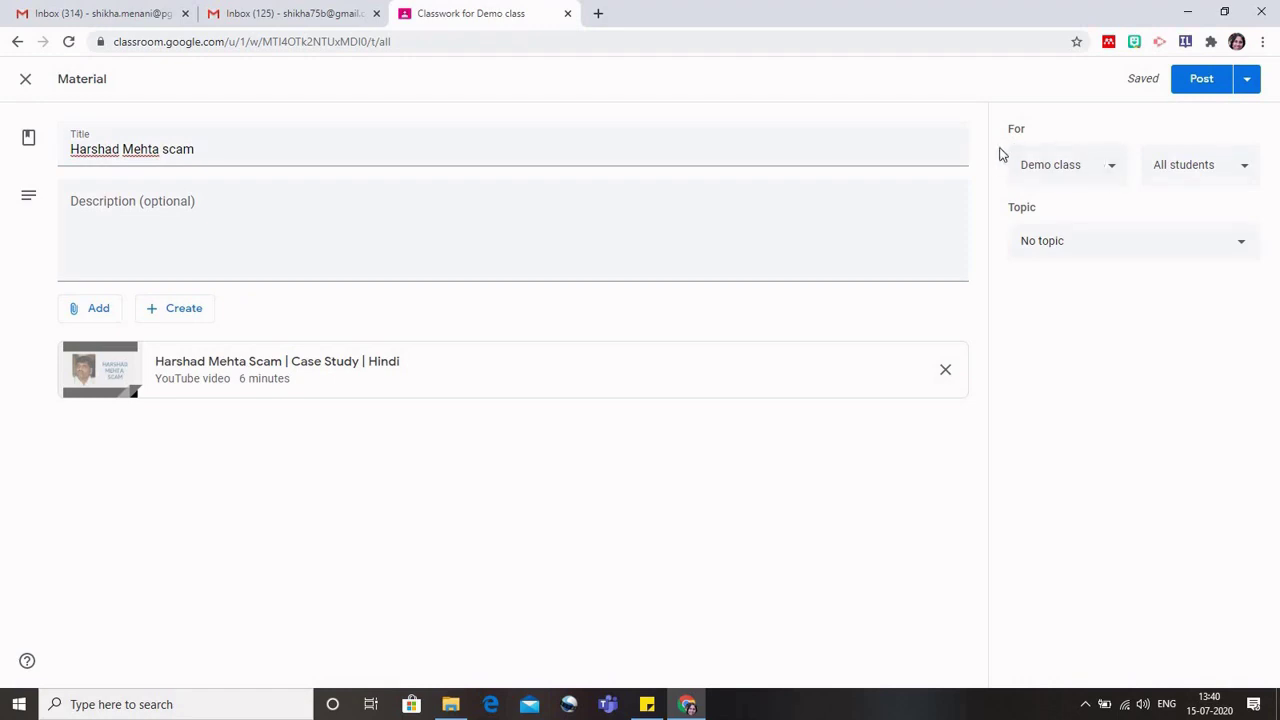
{"action": "left_click", "coordinate": [1113, 170]}
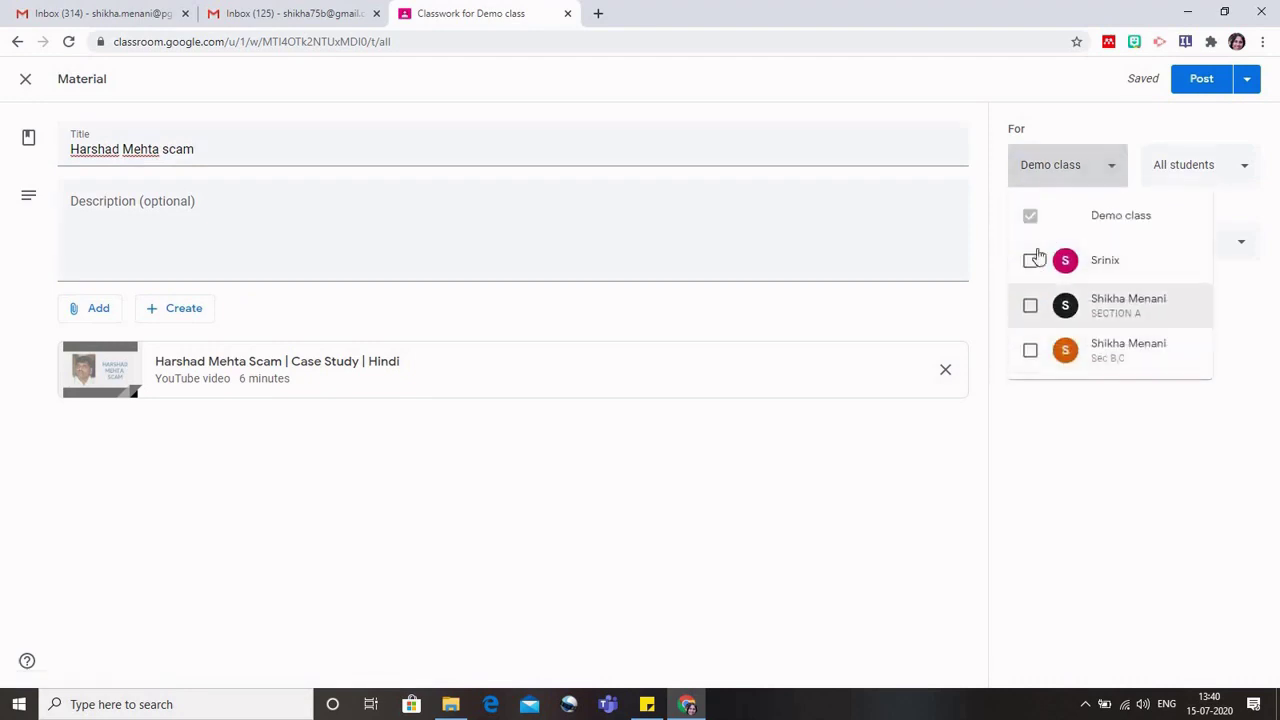
{"action": "left_click", "coordinate": [1031, 310]}
{"action": "left_click", "coordinate": [1030, 355]}
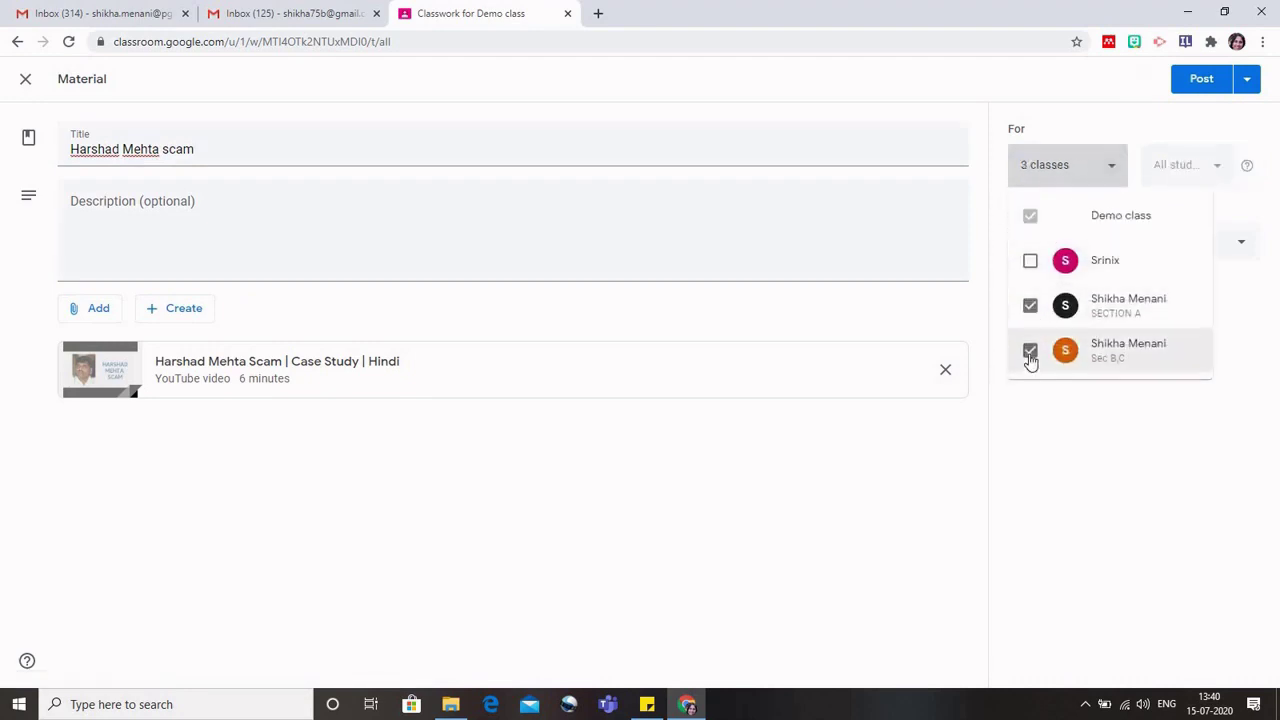
{"action": "left_click", "coordinate": [1030, 355]}
{"action": "left_click", "coordinate": [1030, 310]}
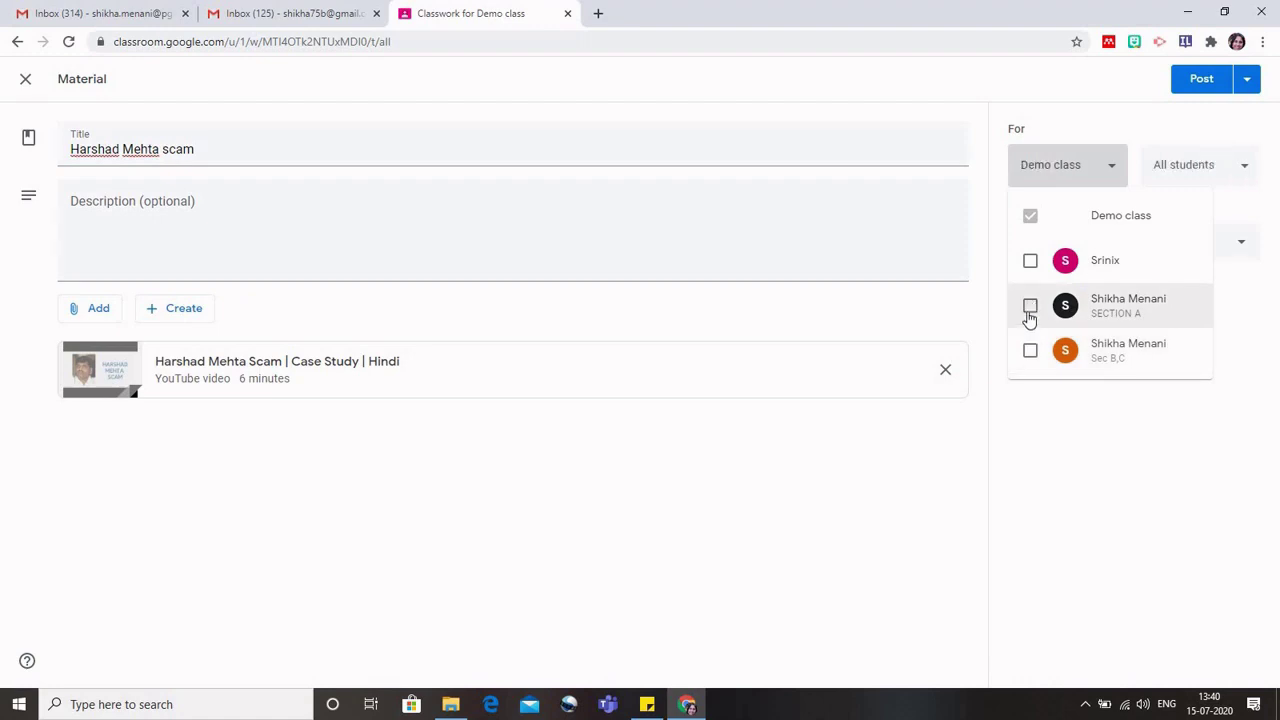
Assign the material to the Capital Market topic.
{"action": "left_click", "coordinate": [1239, 175]}
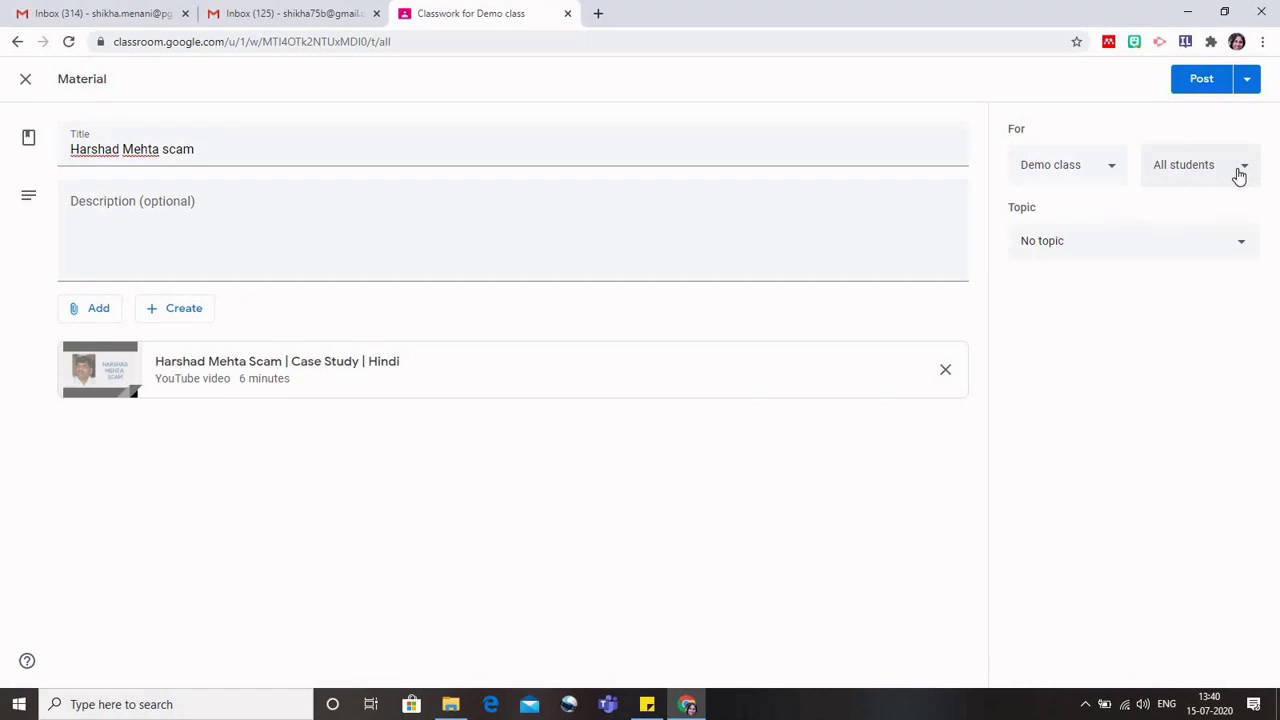
{"action": "left_click", "coordinate": [1162, 241]}
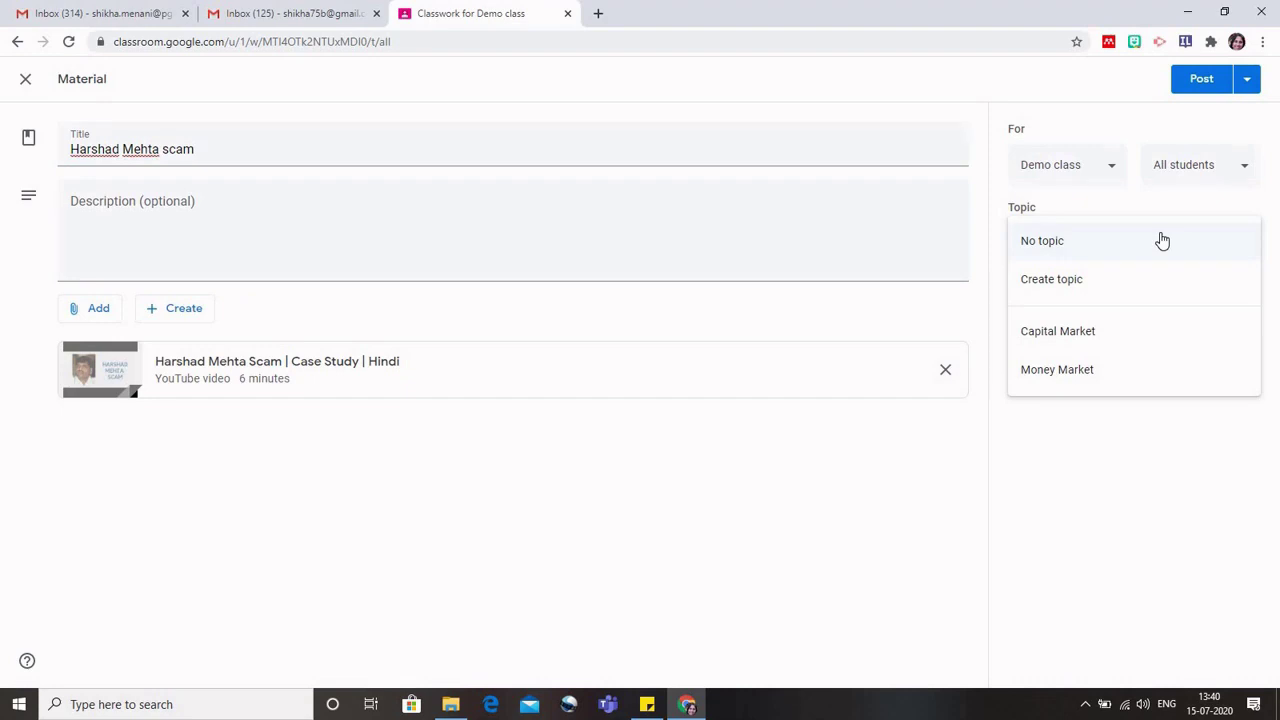
{"action": "left_click", "coordinate": [1073, 340]}
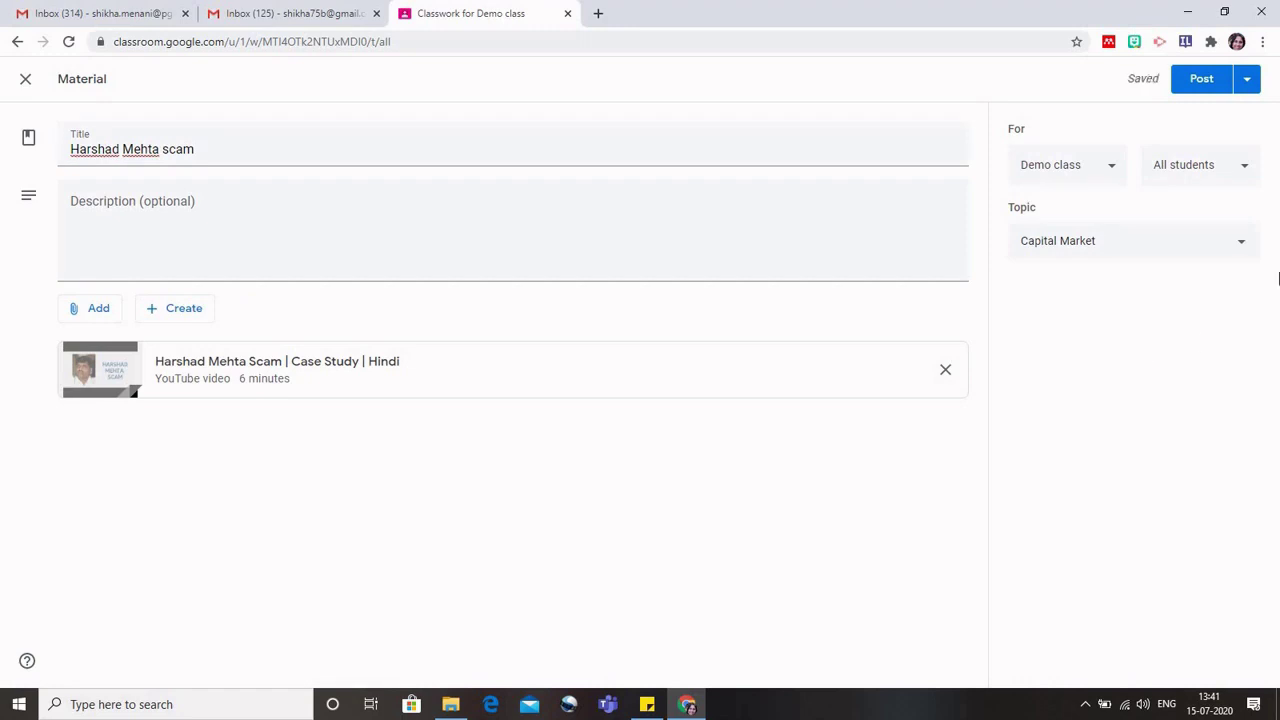
{"action": "left_click", "coordinate": [1250, 84]}
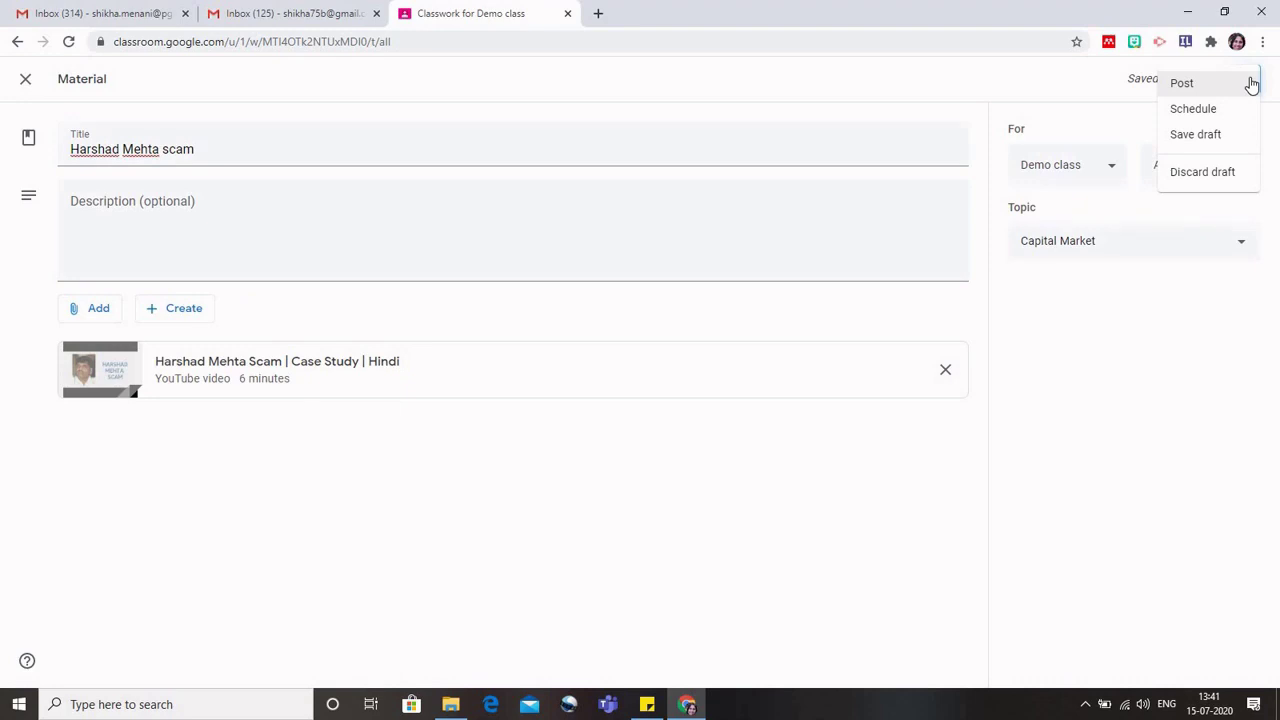
{"action": "left_click", "coordinate": [1203, 108]}
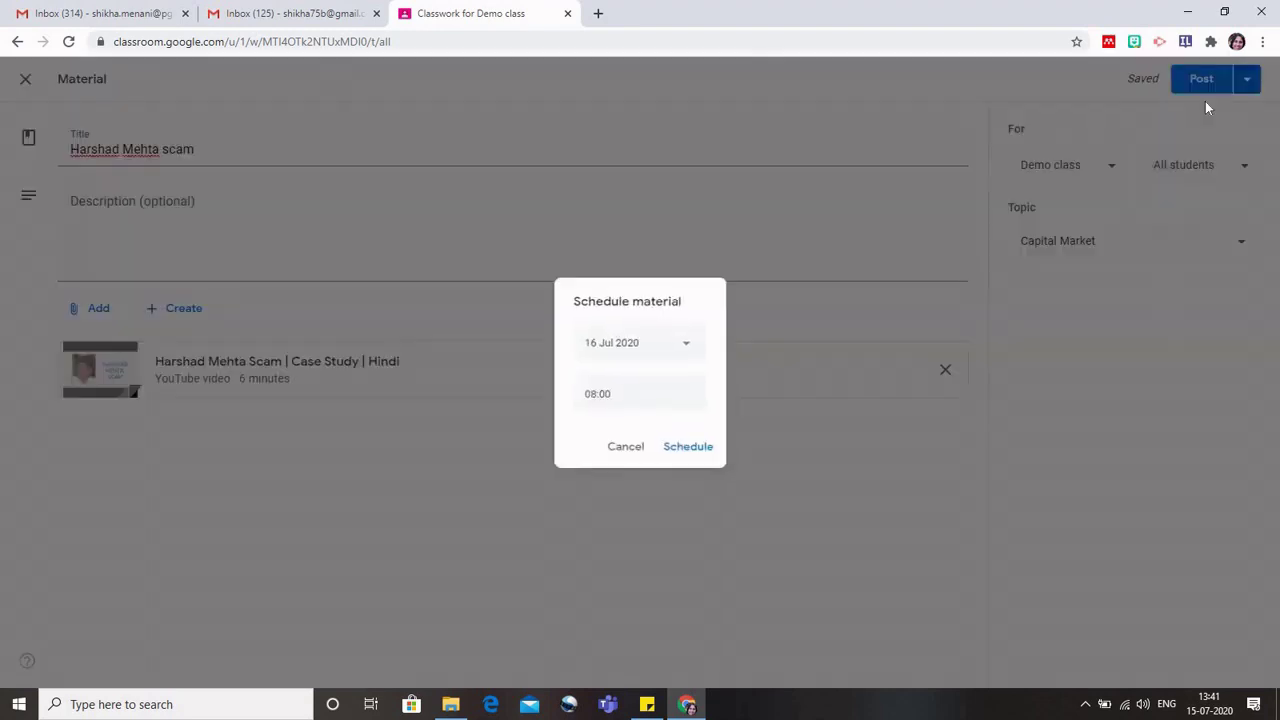
{"action": "left_click", "coordinate": [683, 345]}
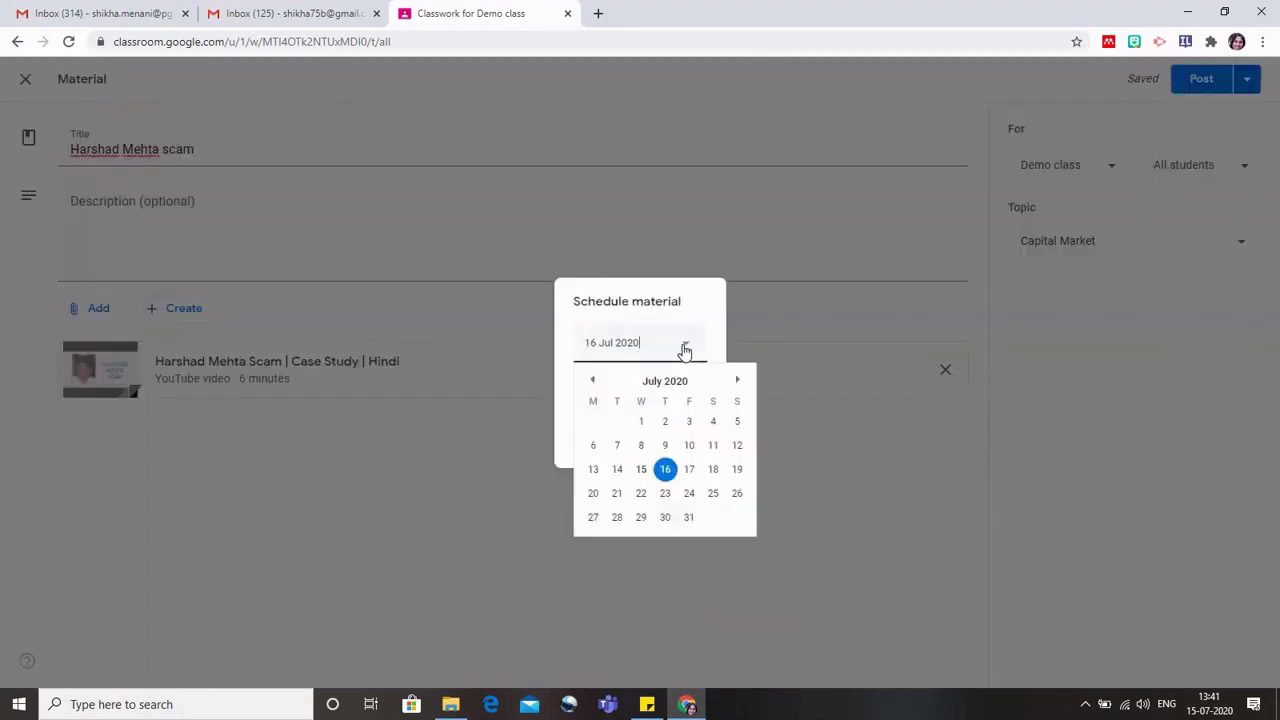
{"action": "left_click", "coordinate": [736, 381]}
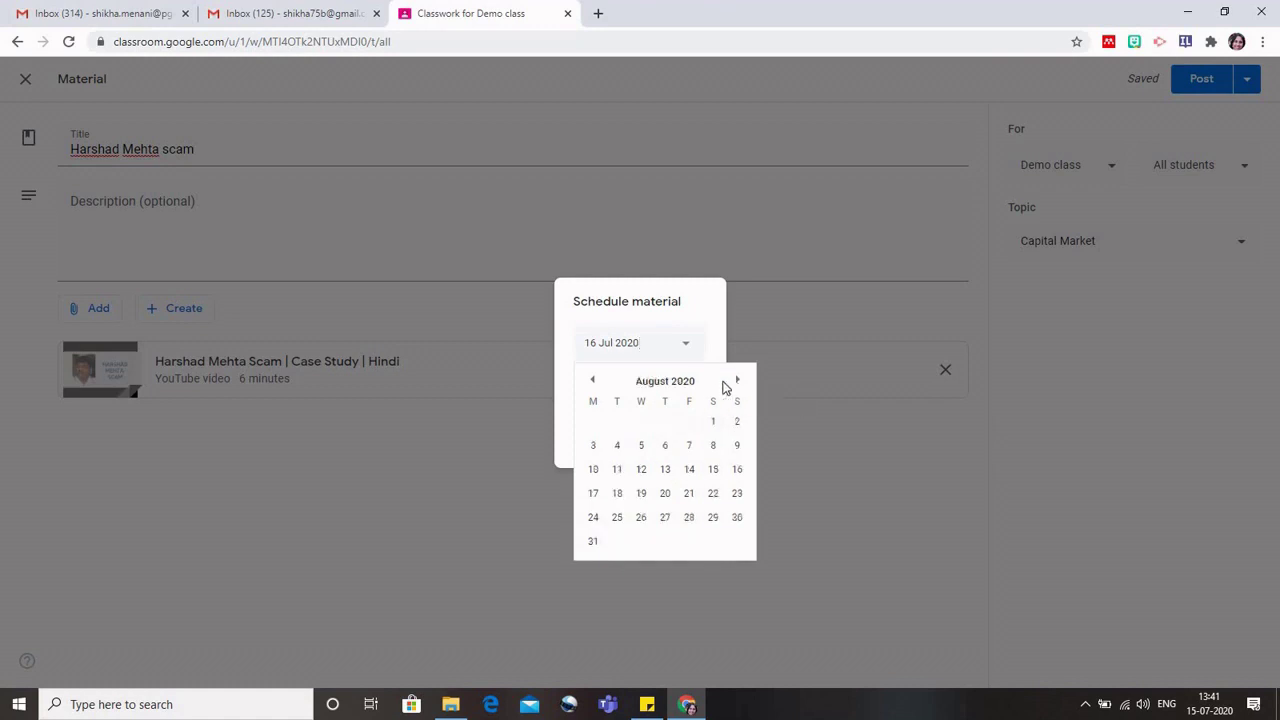
{"action": "left_click", "coordinate": [665, 494]}
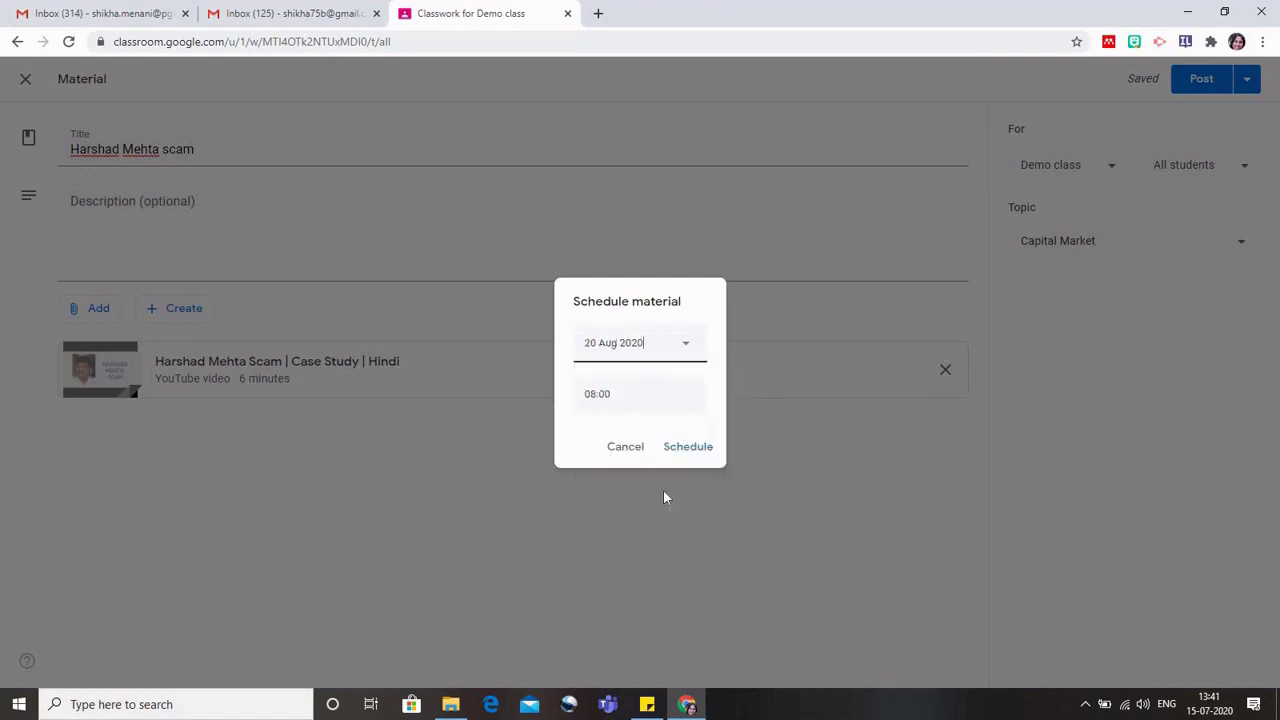
{"action": "left_click", "coordinate": [626, 448]}
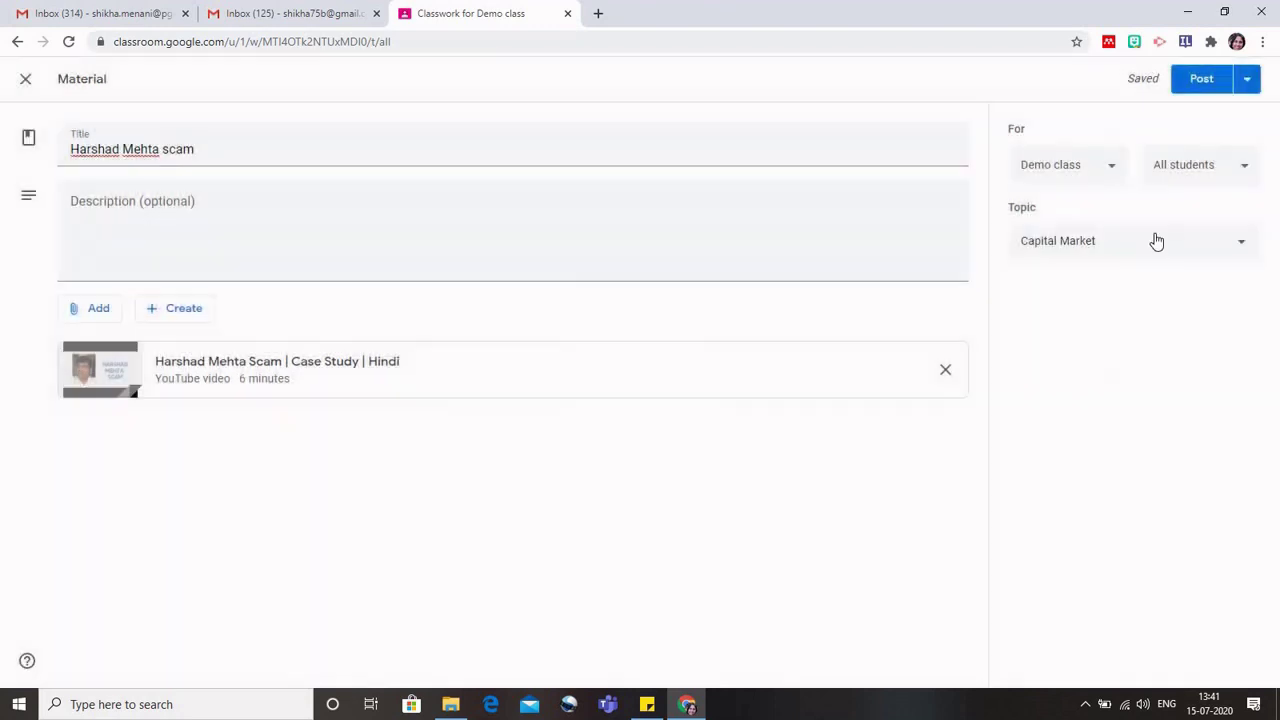
Post the "Harshad Mehta scam" material immediately, then expand its classwork entry and open the attached YouTube video.
{"action": "left_click", "coordinate": [1205, 80]}
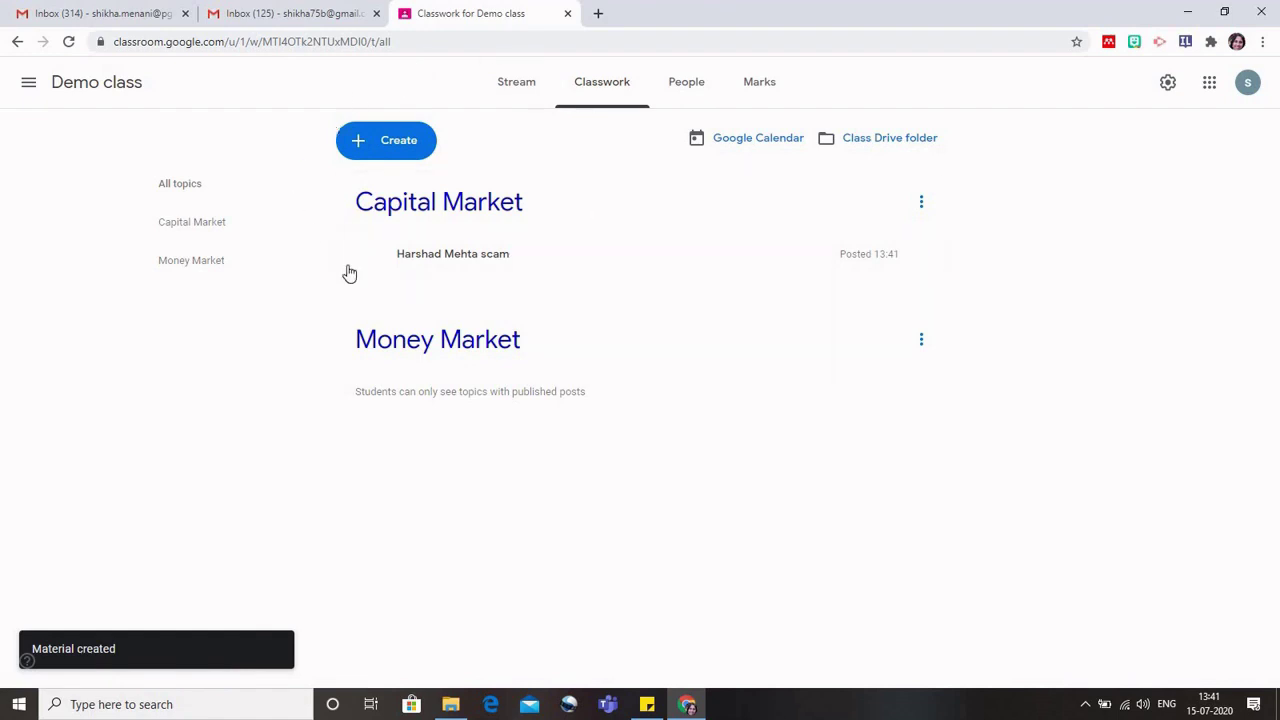
{"action": "left_click", "coordinate": [479, 259]}
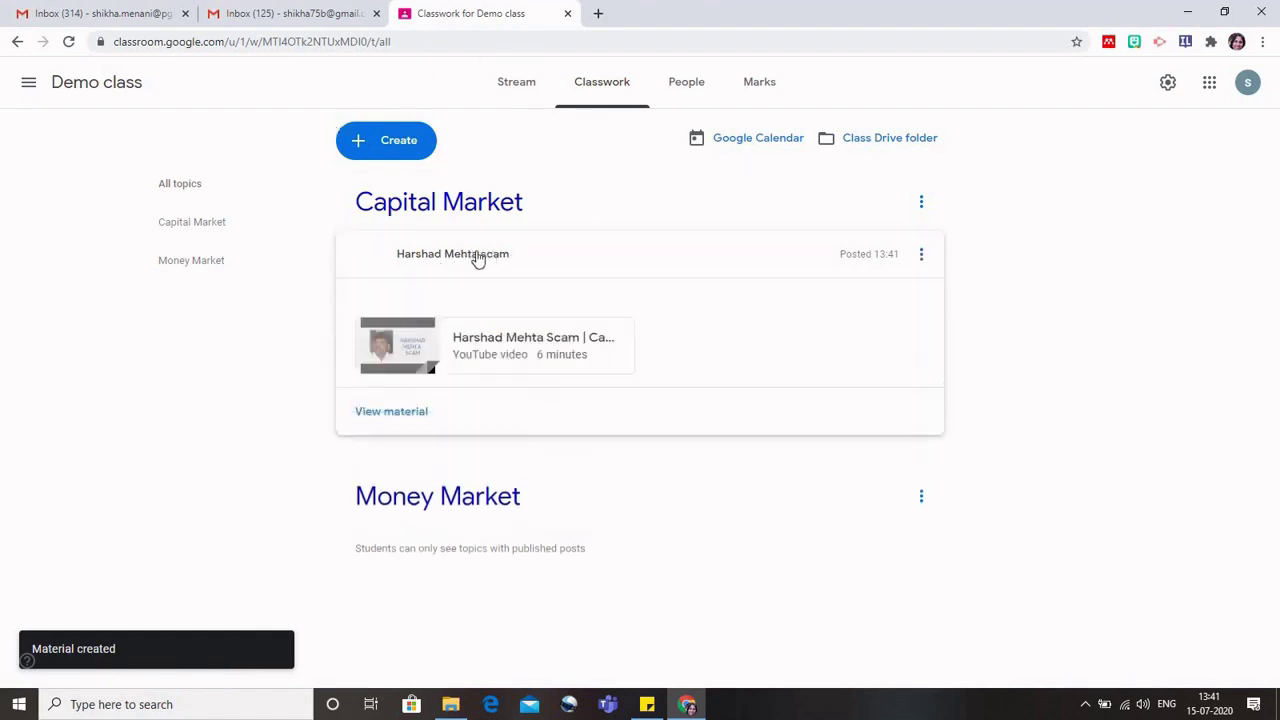
{"action": "left_click", "coordinate": [405, 357]}
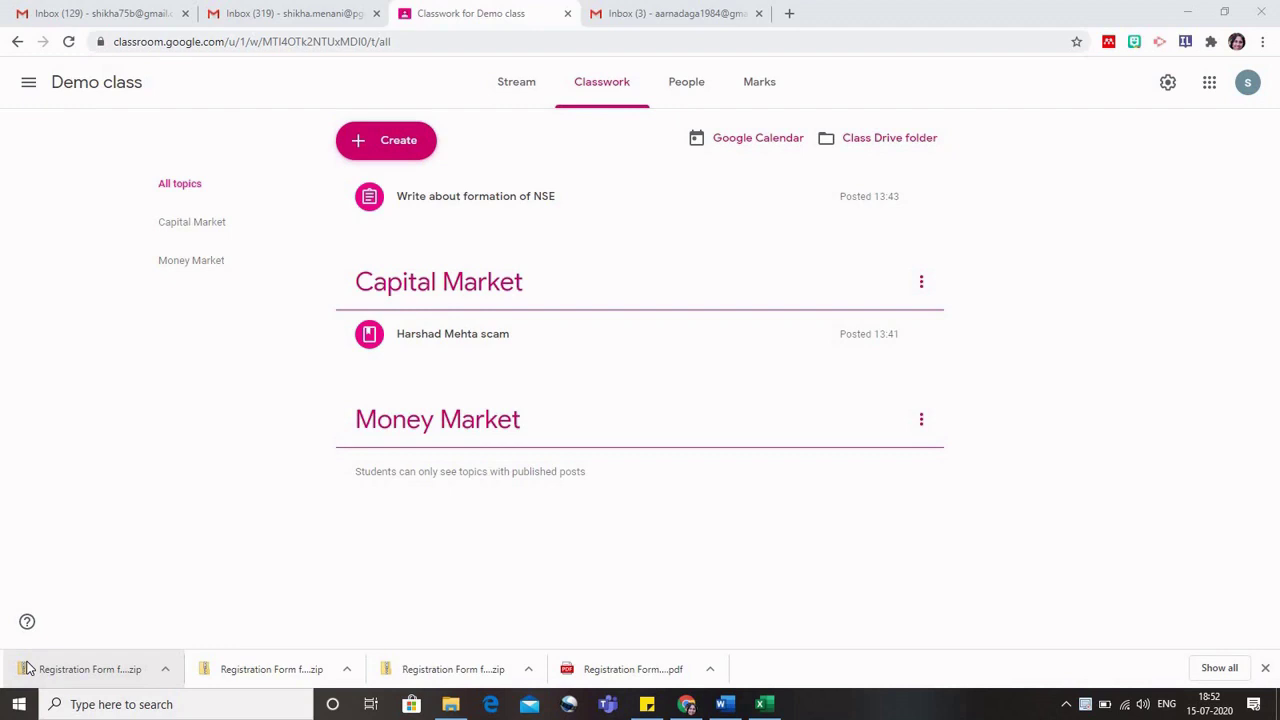
Create a new classwork material titled "BSE - Rolling settlement".
{"action": "left_click_drag", "start_coordinate": [28, 668], "coordinate": [414, 163]}
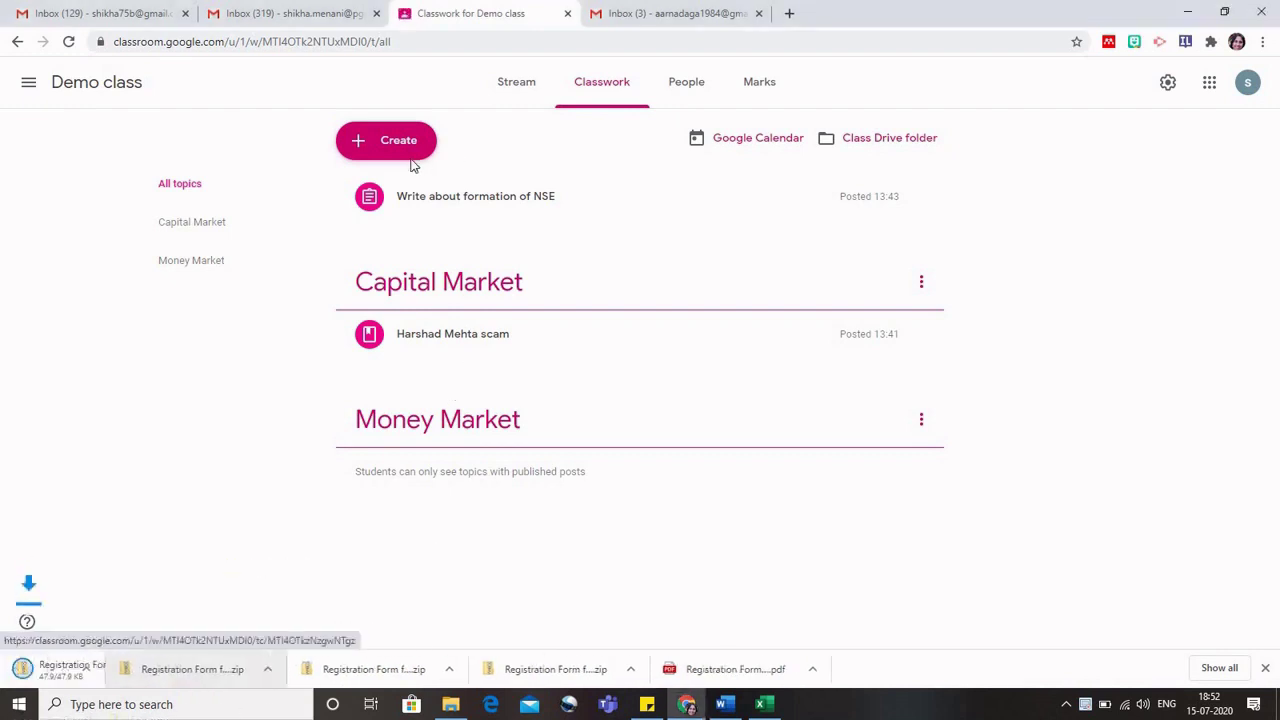
{"action": "left_click", "coordinate": [405, 155]}
{"action": "left_click", "coordinate": [405, 155]}
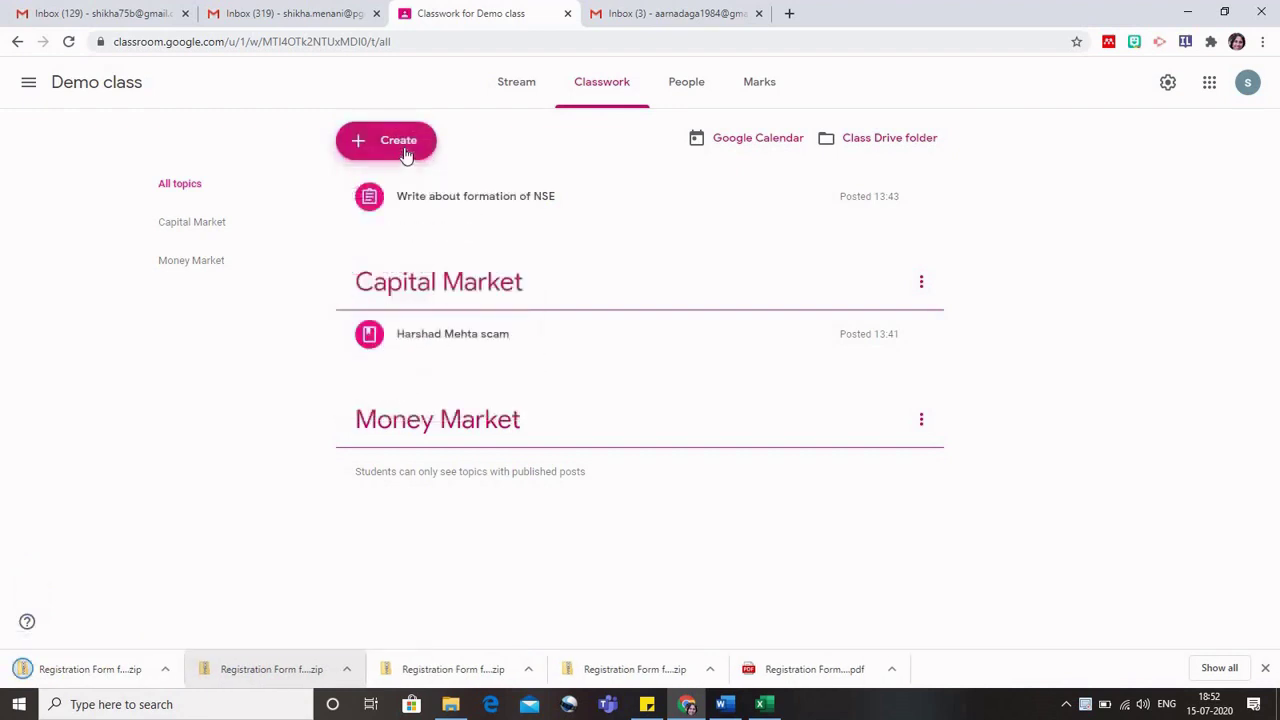
{"action": "left_click", "coordinate": [405, 155]}
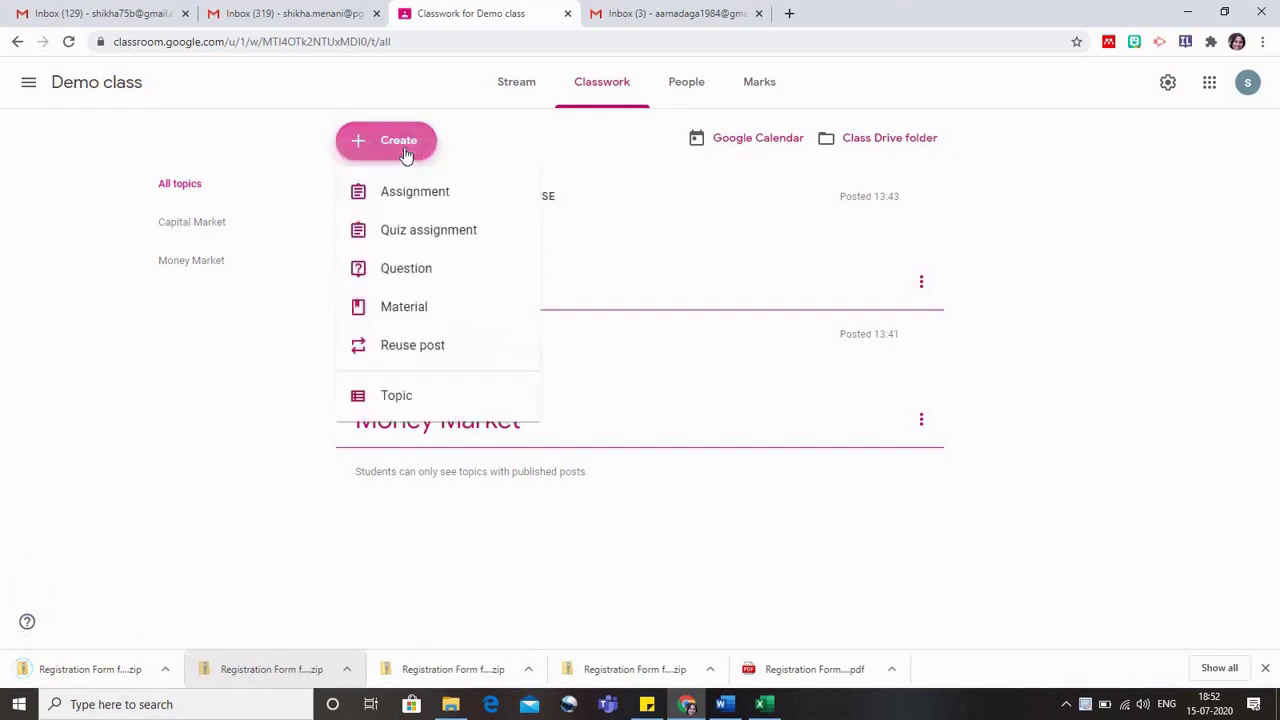
{"action": "left_click", "coordinate": [399, 305]}
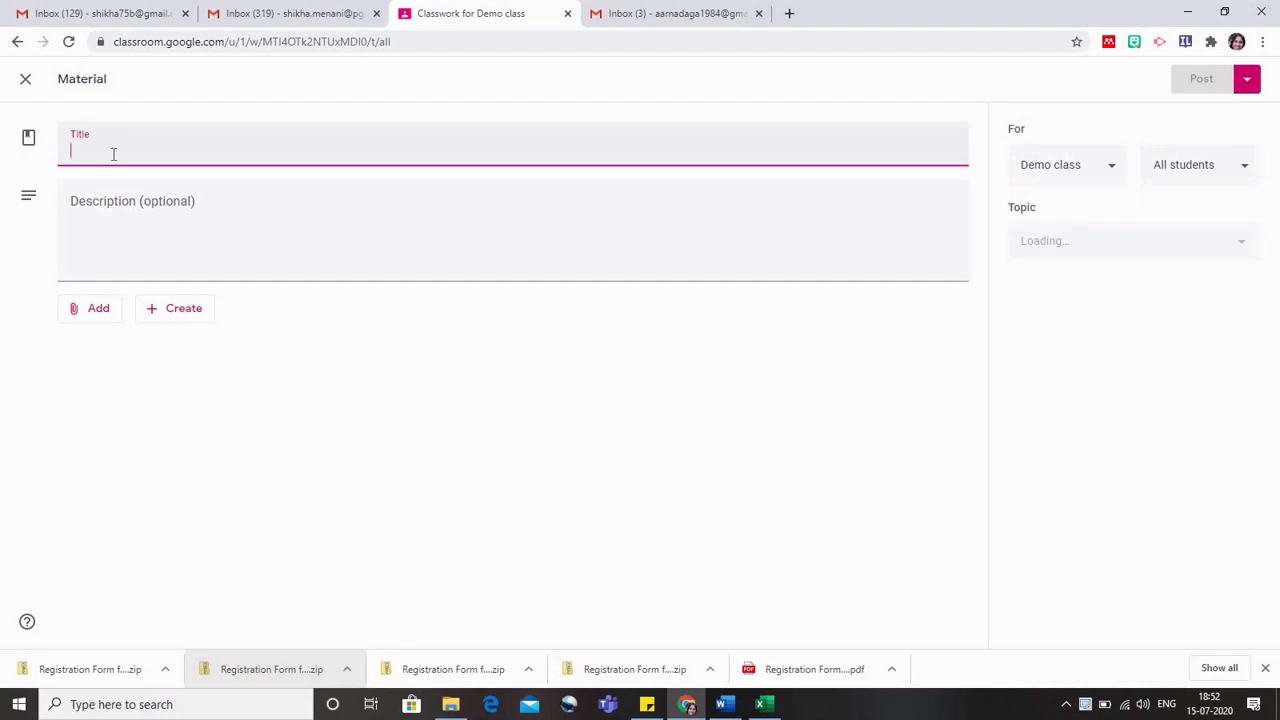
{"action": "type", "text": "BSE"}
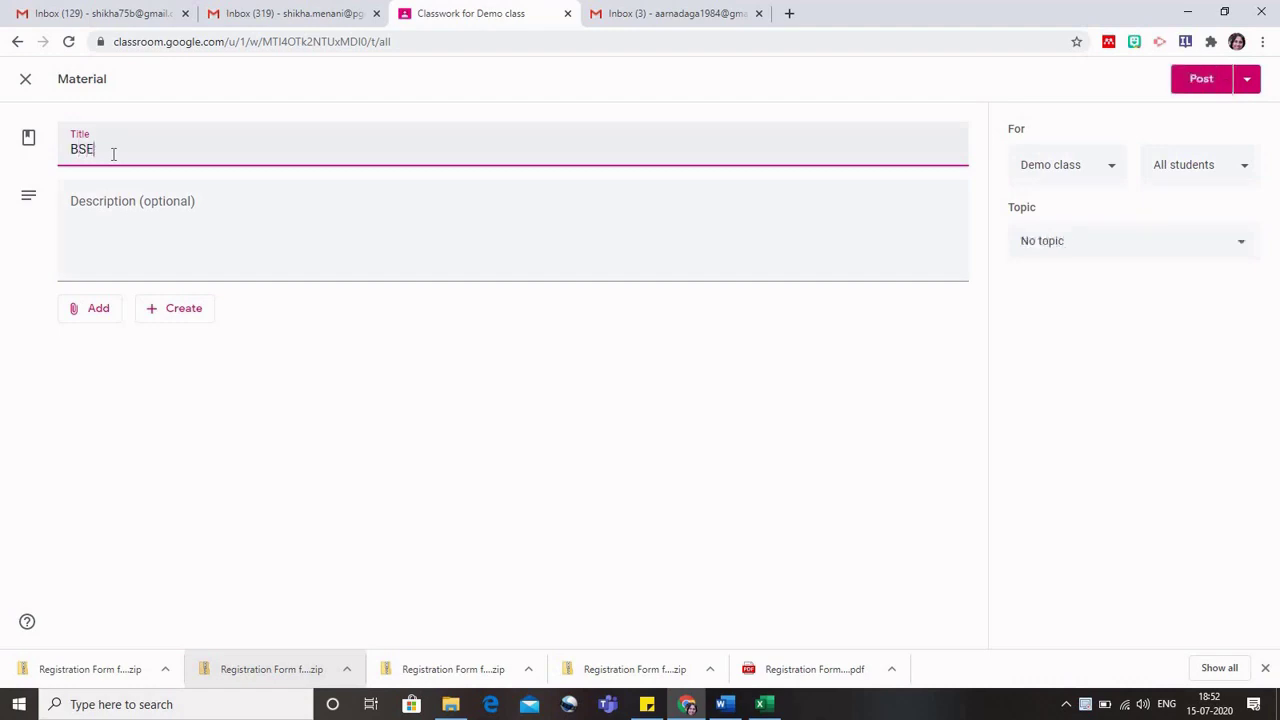
{"action": "type", "text": " - Rolling settlement"}
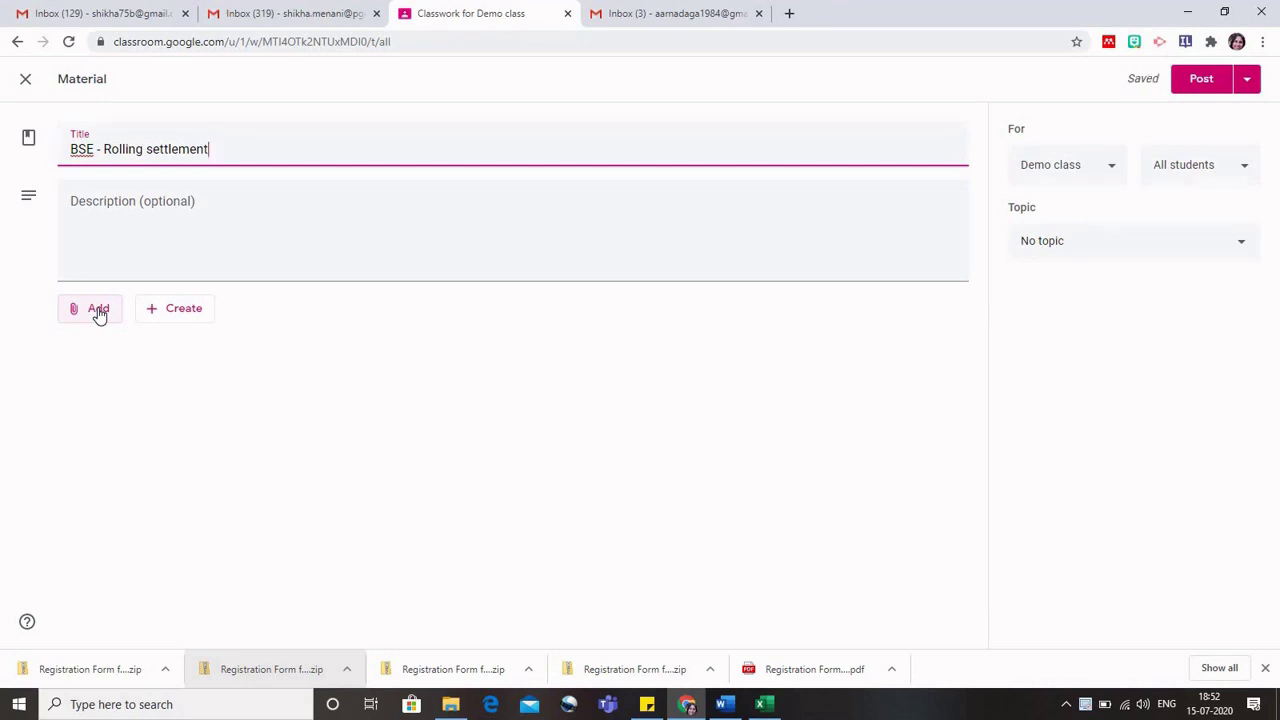
Search Google in a new browser tab for "rolling settlement BSE" and open the "FAQs on Rolling Settlements - BSE" result.
{"action": "left_click", "coordinate": [789, 13]}
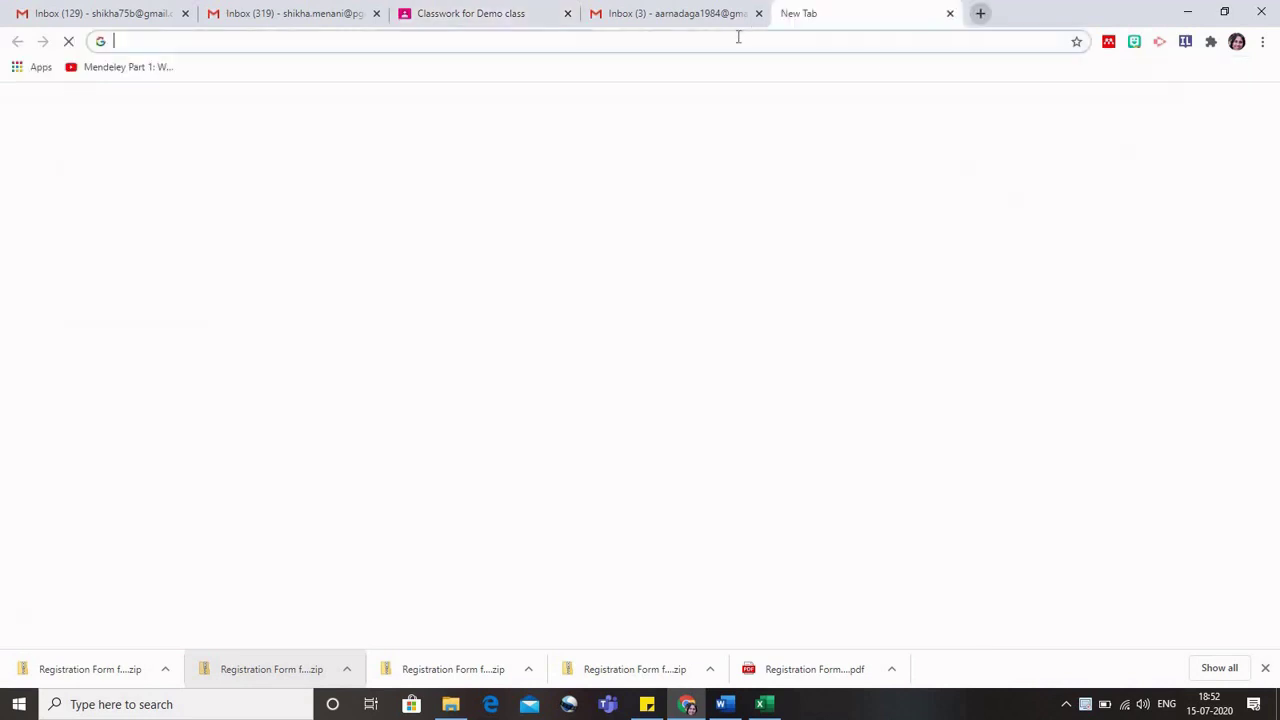
{"action": "left_click", "coordinate": [736, 39]}
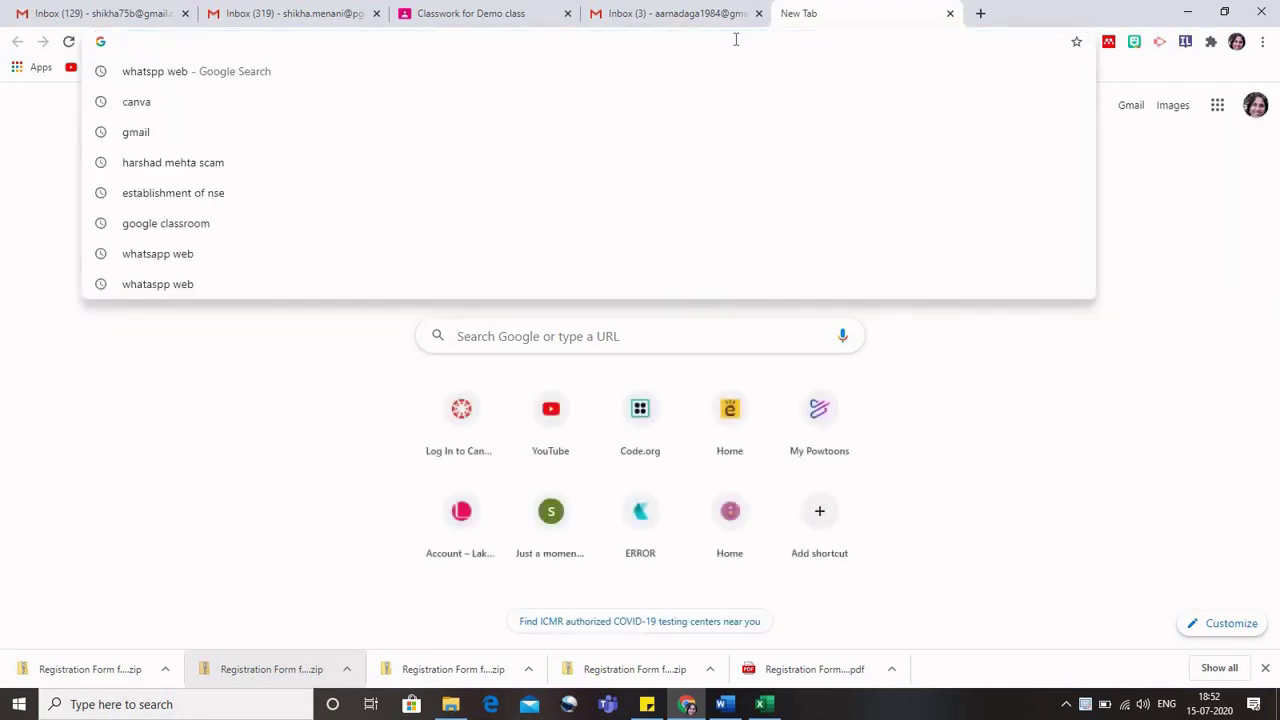
{"action": "type", "text": "rolling "}
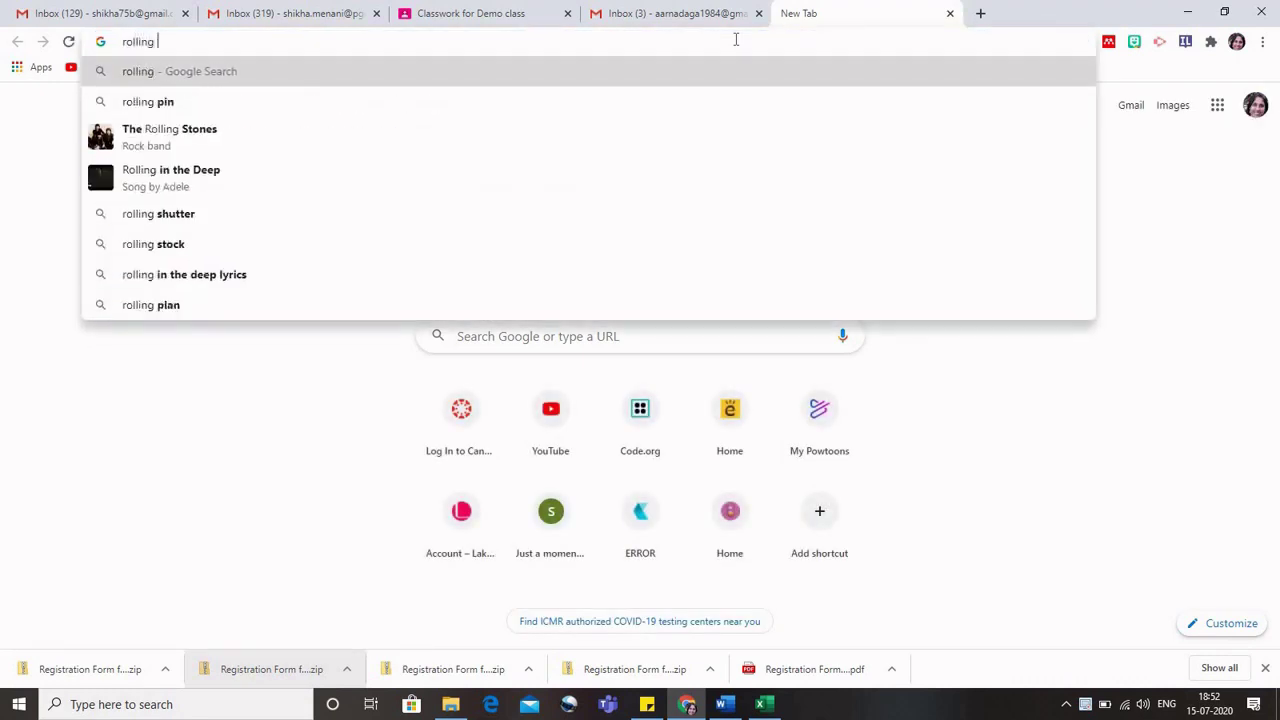
{"action": "type", "text": "settlement "}
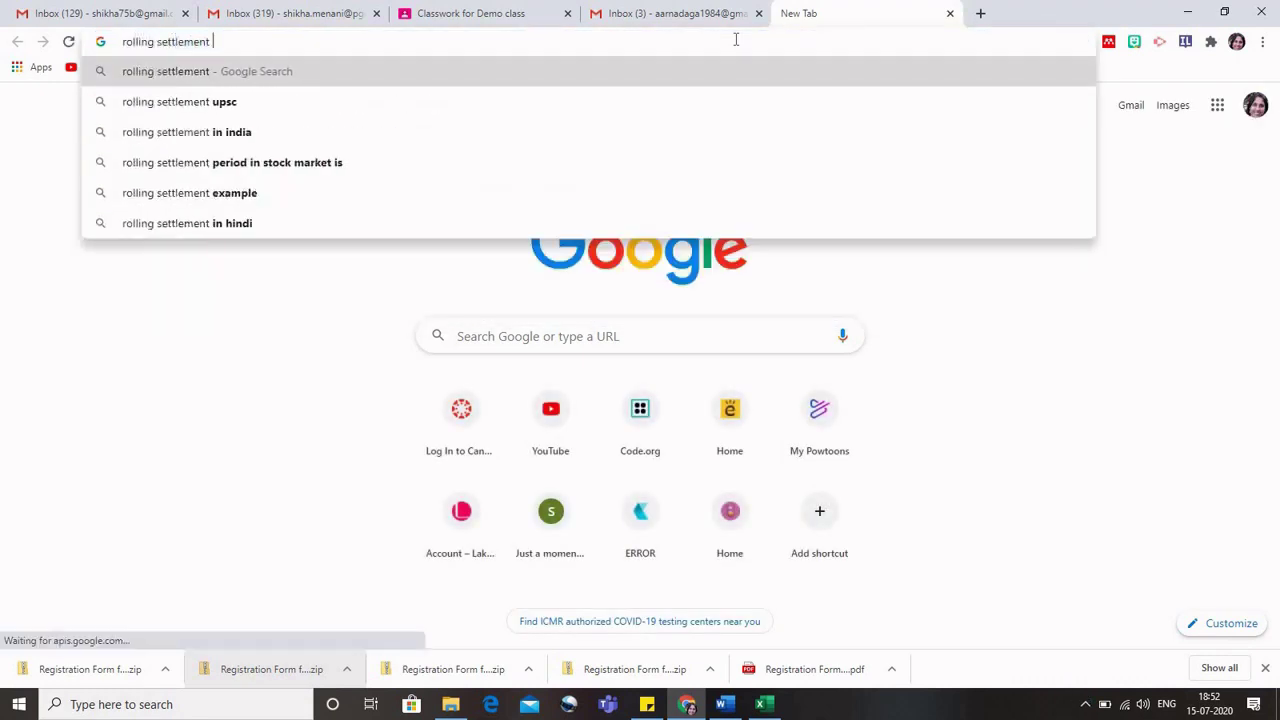
{"action": "type", "text": "BSE"}
{"action": "key", "text": "Return"}
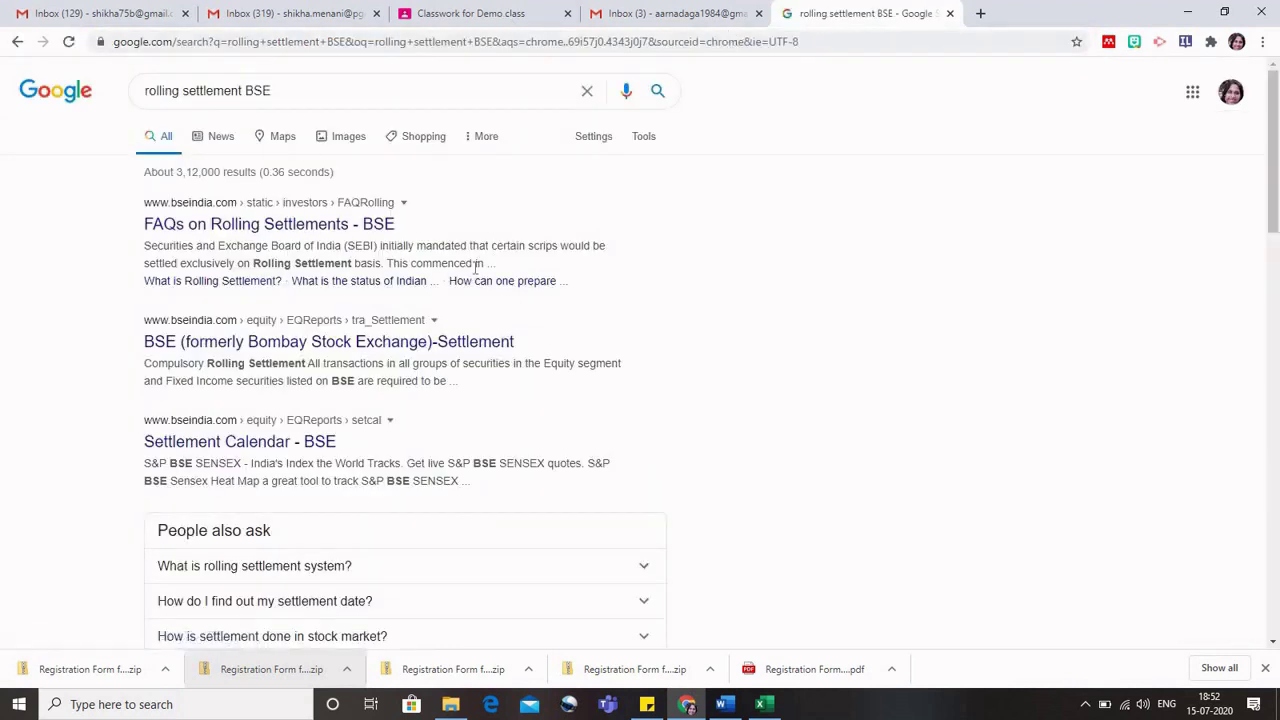
{"action": "scroll", "coordinate": [477, 265], "scroll_direction": "down", "scroll_amount": 3}
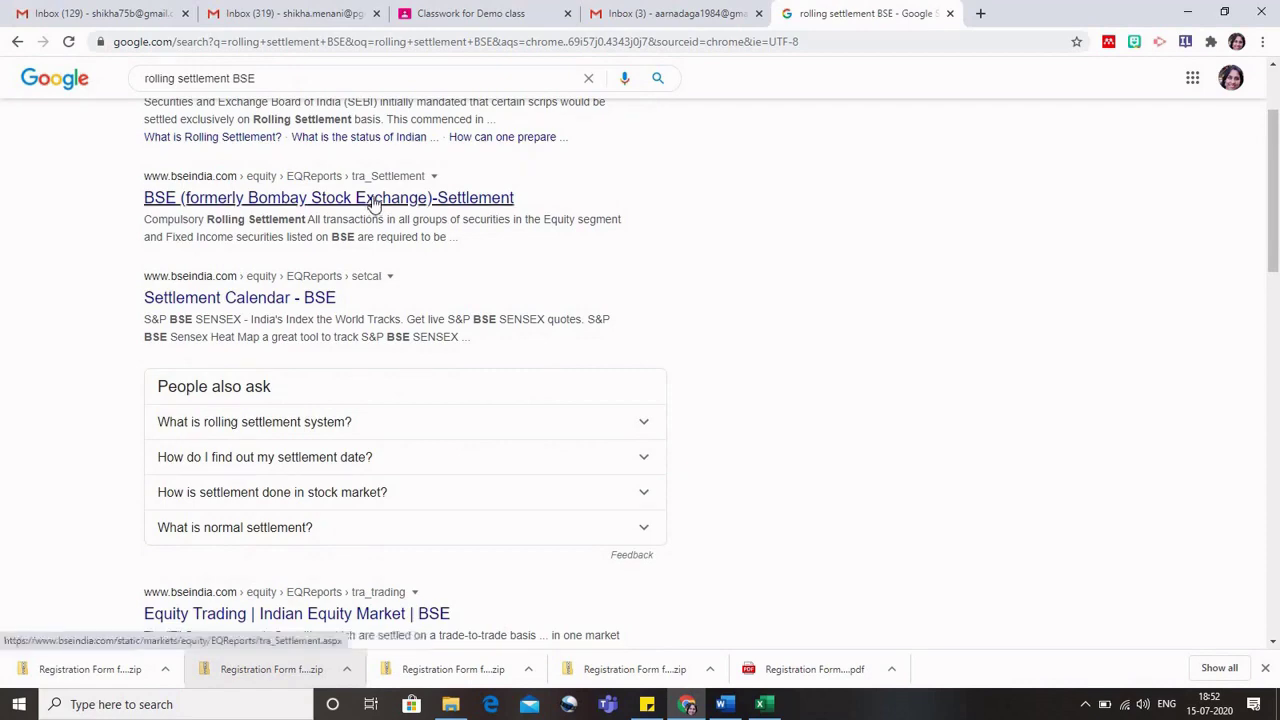
{"action": "left_click", "coordinate": [373, 203]}
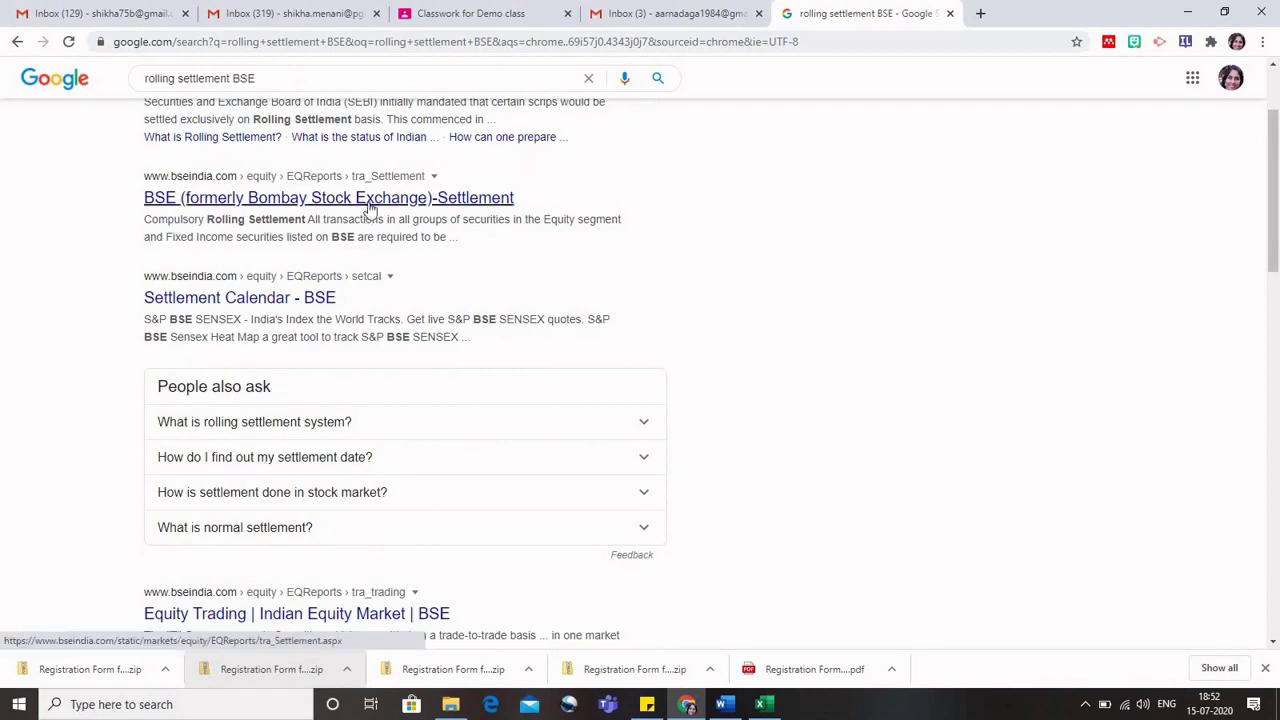
{"action": "scroll", "coordinate": [370, 205], "scroll_direction": "up", "scroll_amount": 3}
{"action": "left_click", "coordinate": [343, 208]}
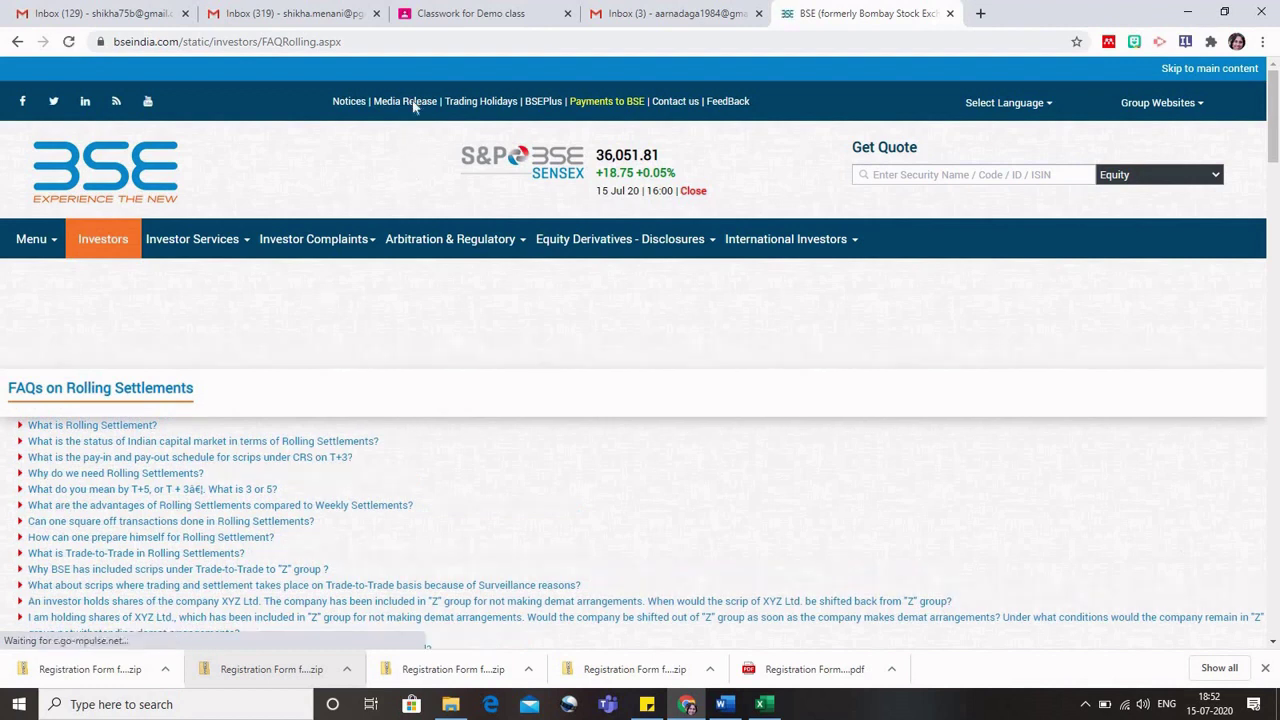
Copy the address of the BSE rolling settlements FAQ page and attach it as a link to the Classroom material.
{"action": "left_click", "coordinate": [391, 42]}
{"action": "key", "text": "ctrl+a"}
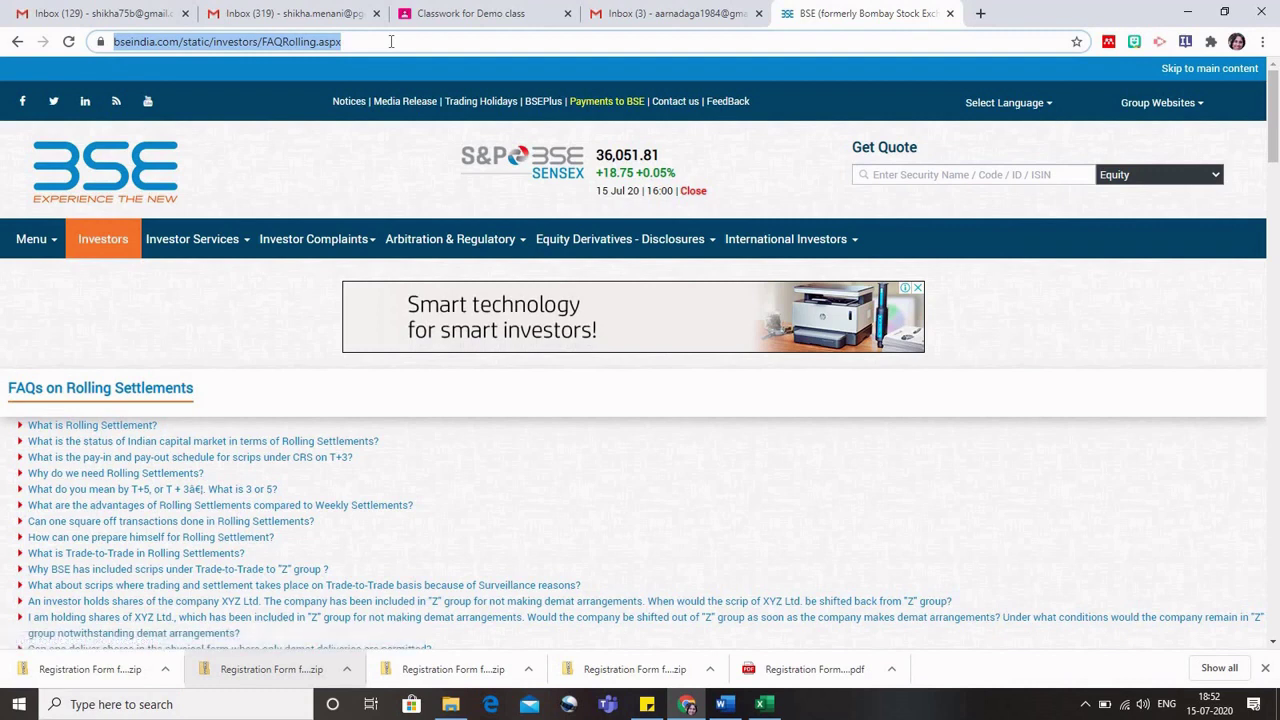
{"action": "left_click", "coordinate": [466, 12]}
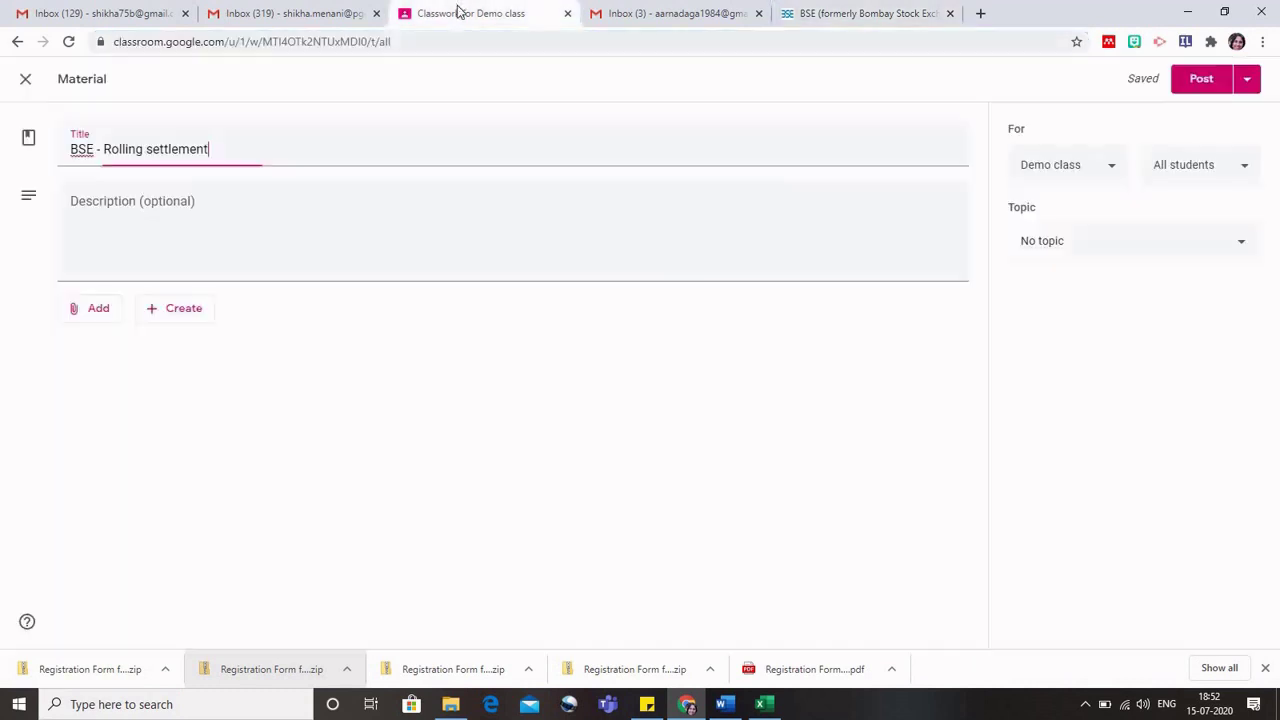
{"action": "left_click", "coordinate": [101, 314]}
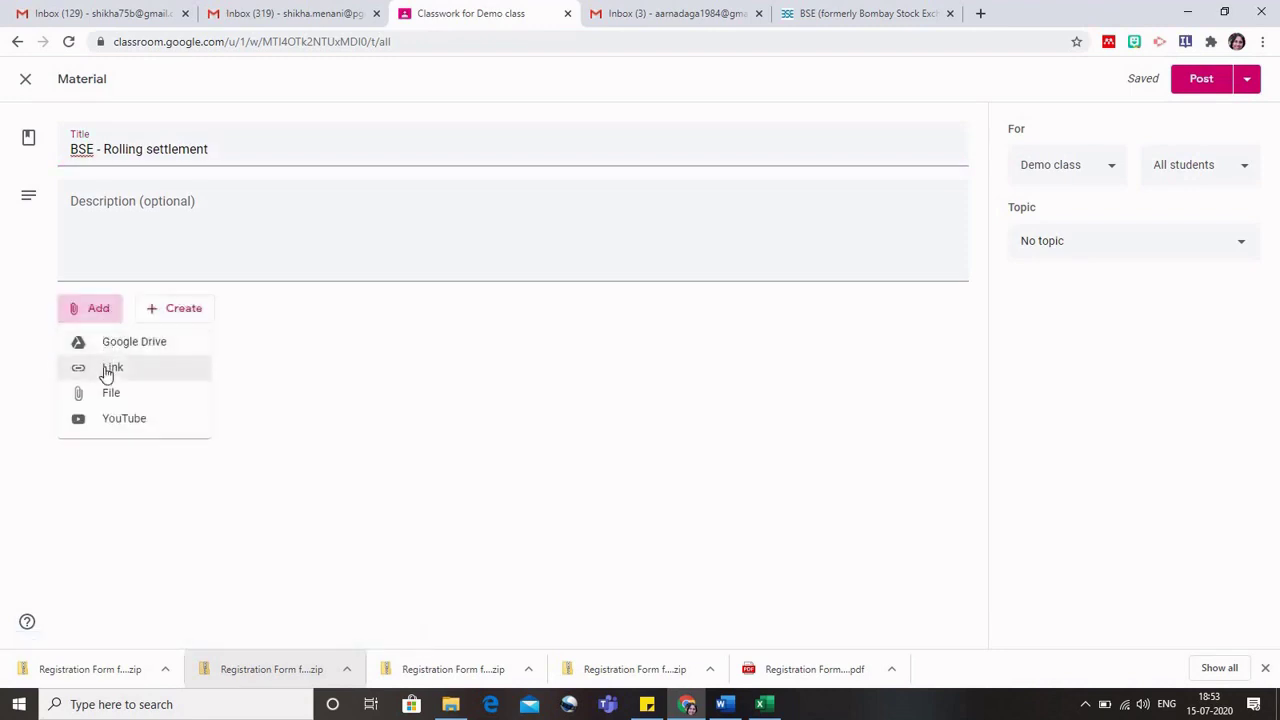
{"action": "left_click", "coordinate": [108, 370]}
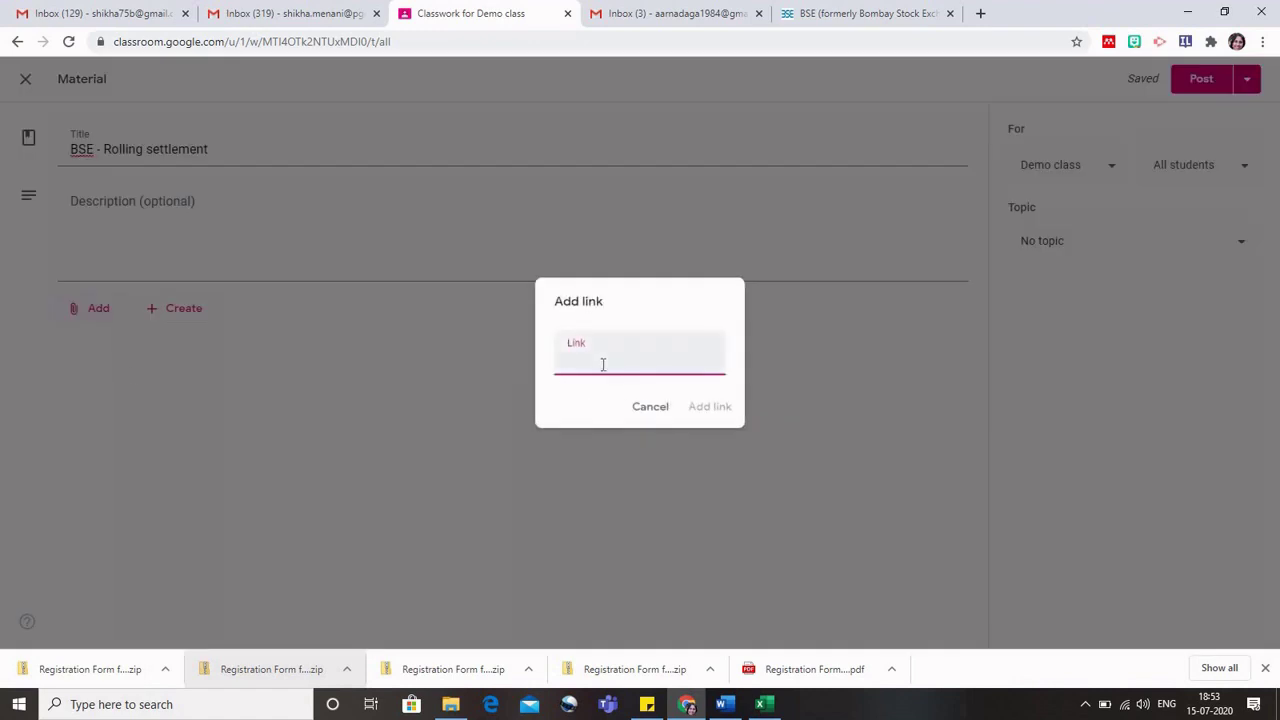
{"action": "key", "text": "ctrl+v"}
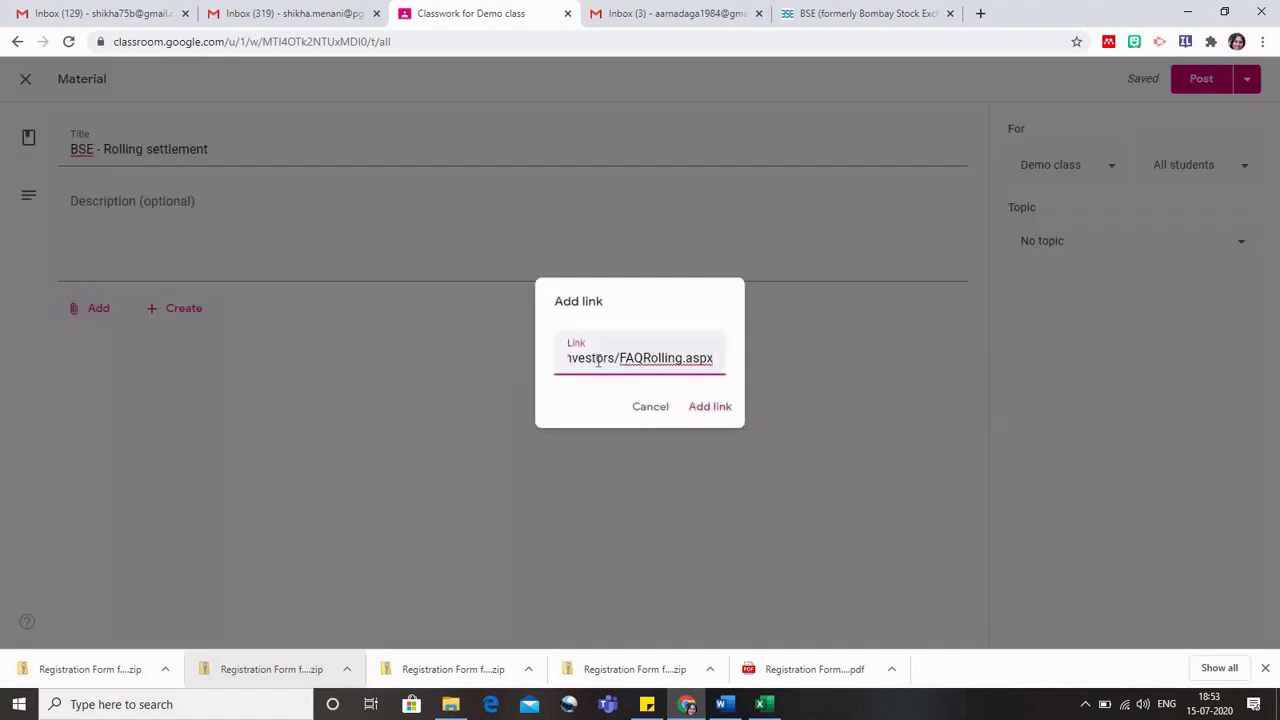
{"action": "left_click", "coordinate": [708, 408]}
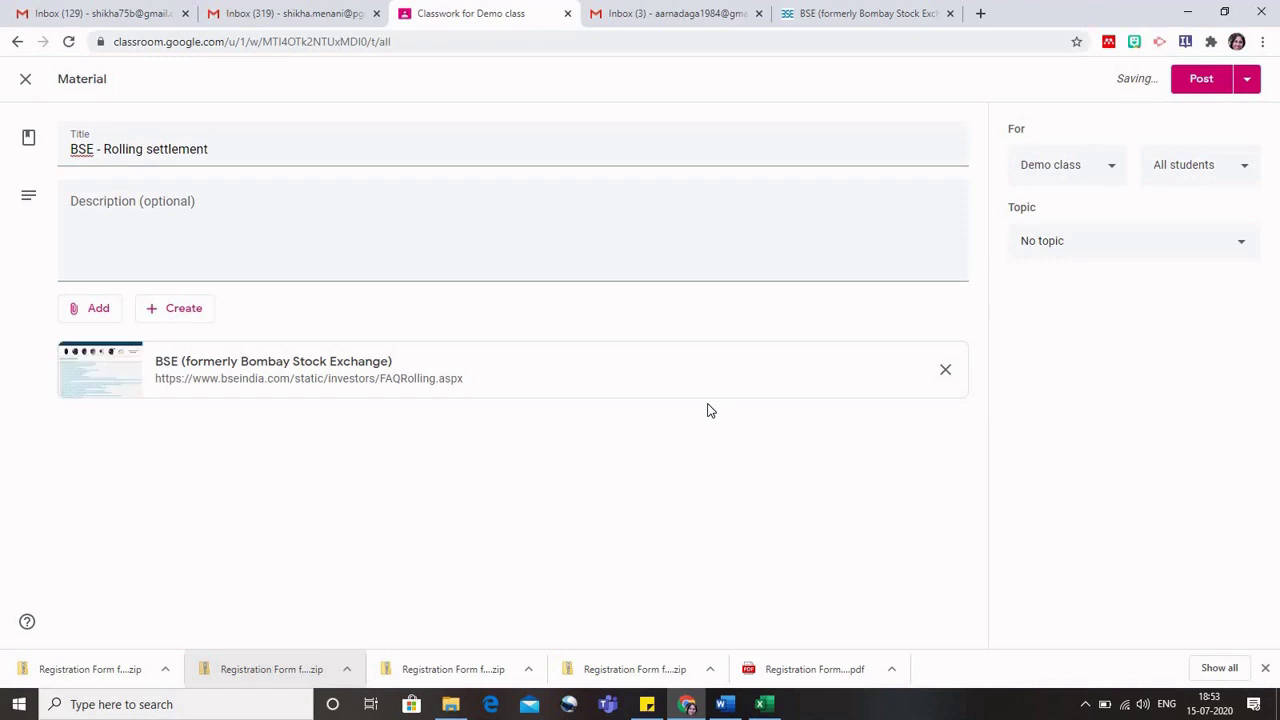
Post the "BSE - Rolling settlement" material to all Demo class students under the Capital Market topic and expand its classwork entry.
{"action": "left_click", "coordinate": [1112, 168]}
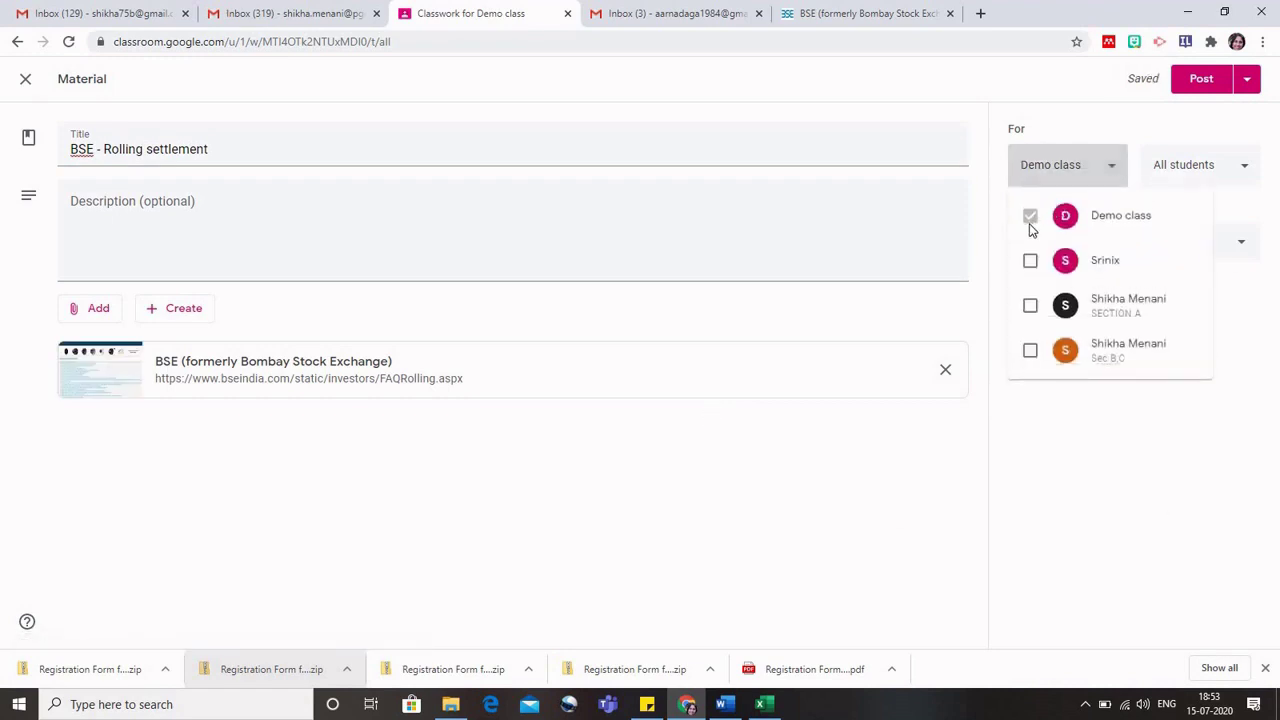
{"action": "left_click", "coordinate": [1245, 205]}
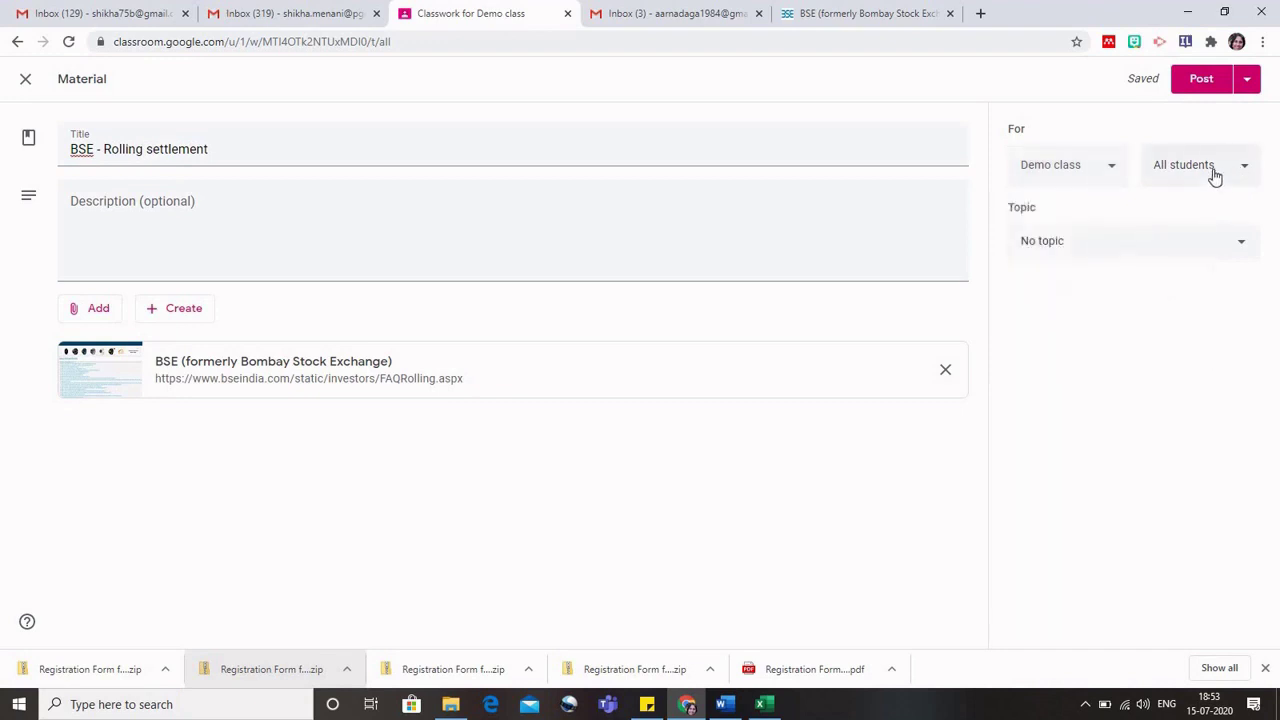
{"action": "left_click", "coordinate": [1180, 254]}
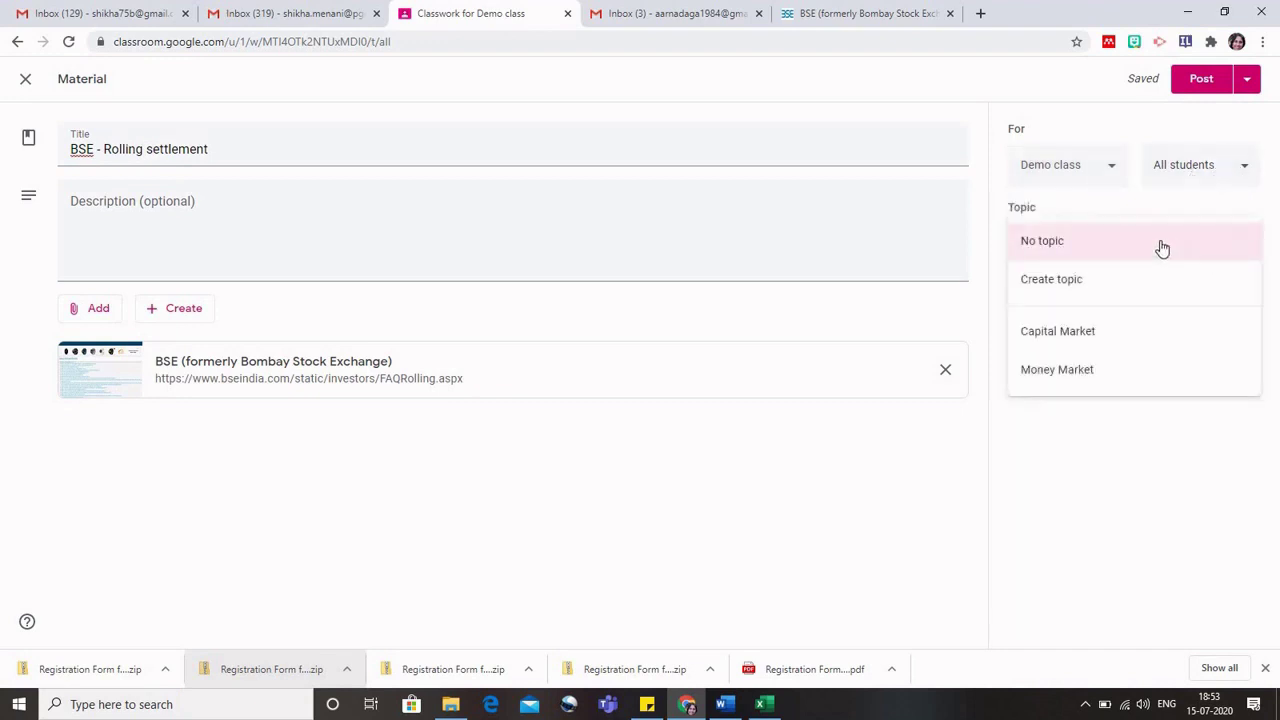
{"action": "left_click", "coordinate": [1088, 338]}
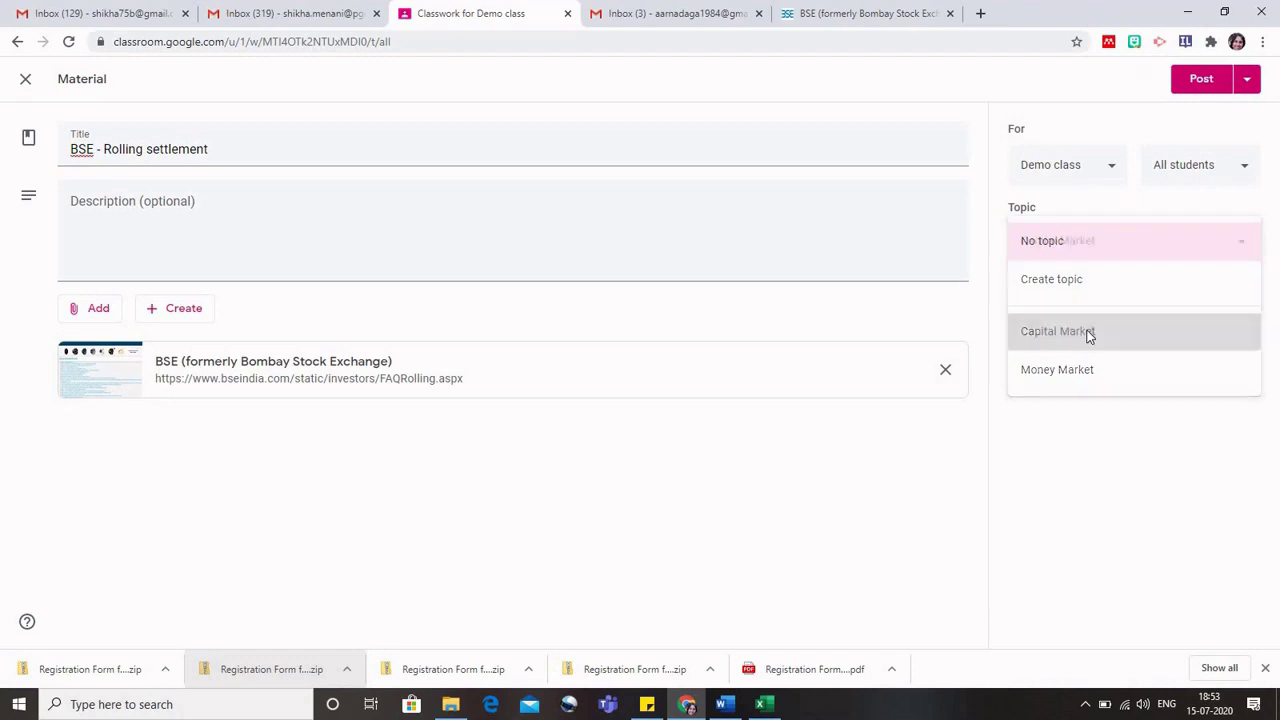
{"action": "left_click", "coordinate": [1200, 80]}
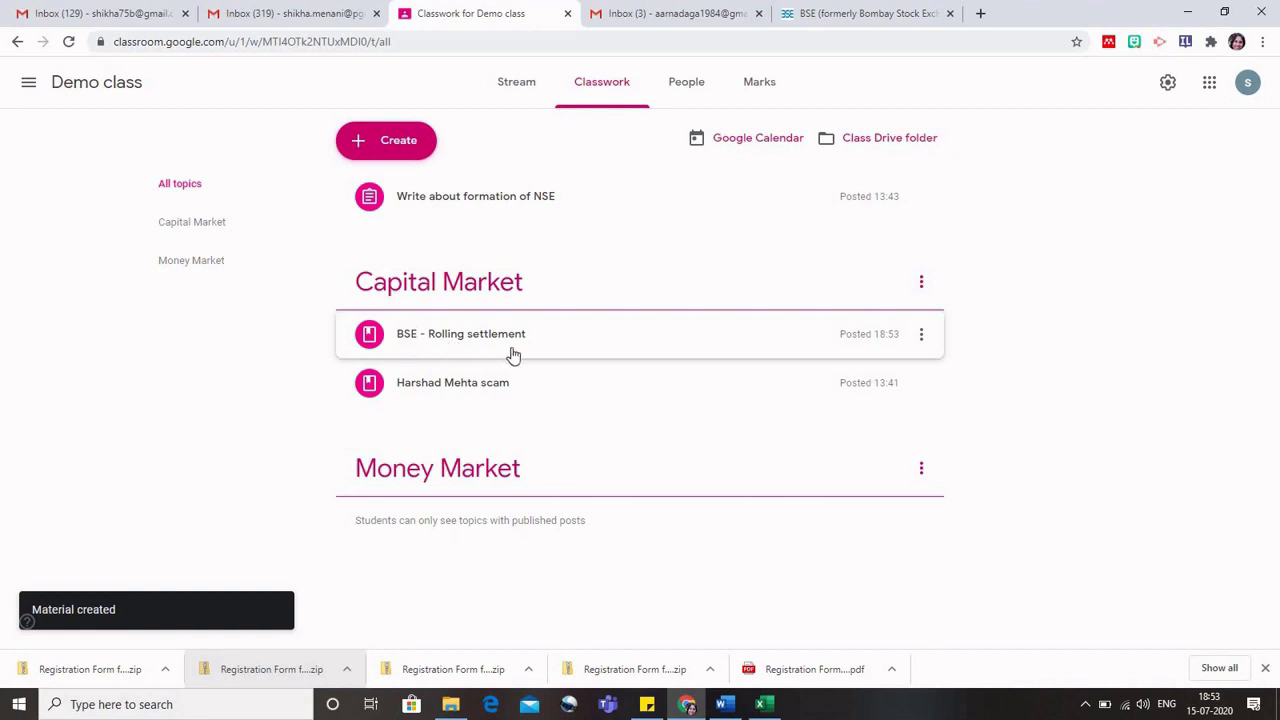
{"action": "left_click", "coordinate": [482, 338]}
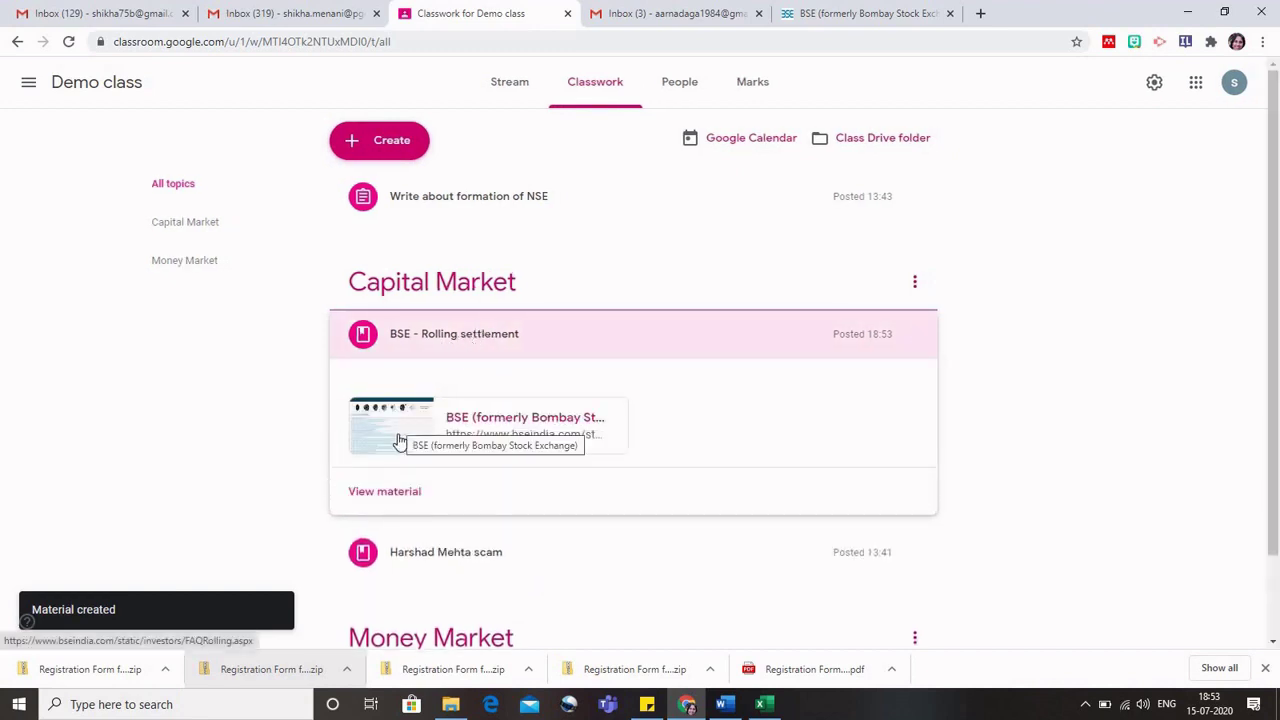
Check that the link attached to the "BSE - Rolling settlement" material opens, and close both BSE pages and the material's expanded entry.
{"action": "left_click", "coordinate": [398, 440]}
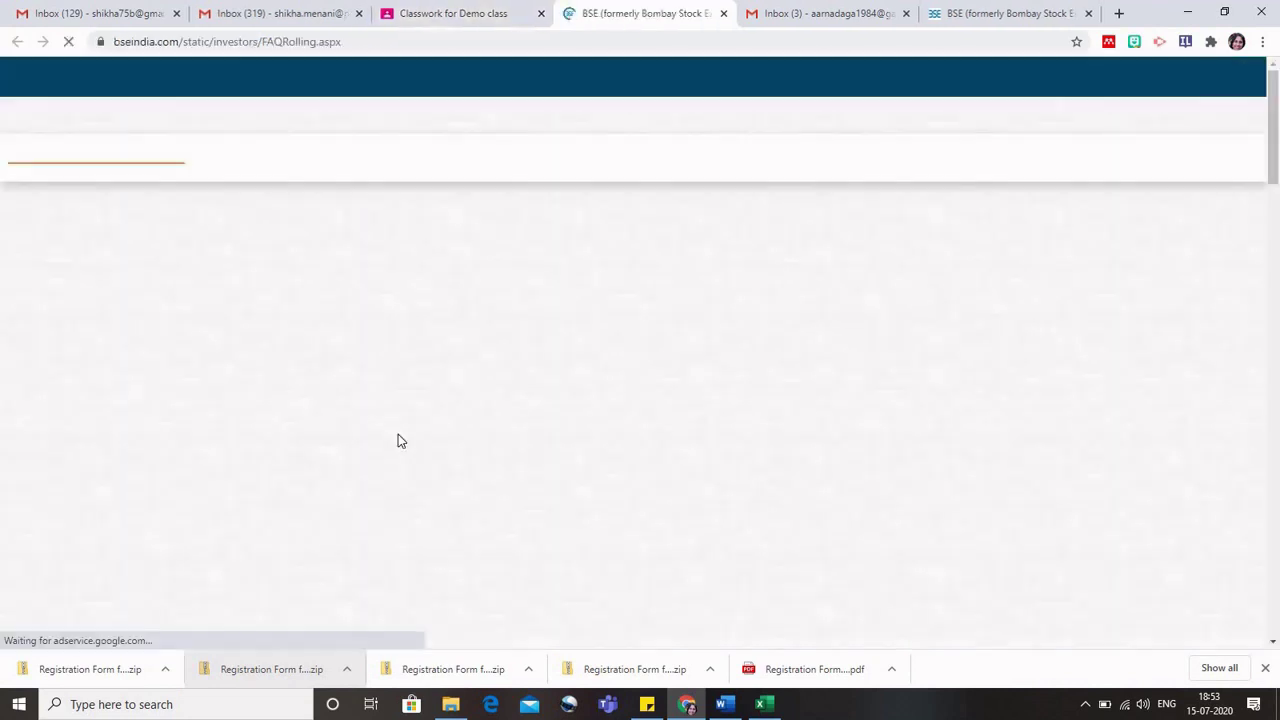
{"action": "left_click", "coordinate": [724, 14]}
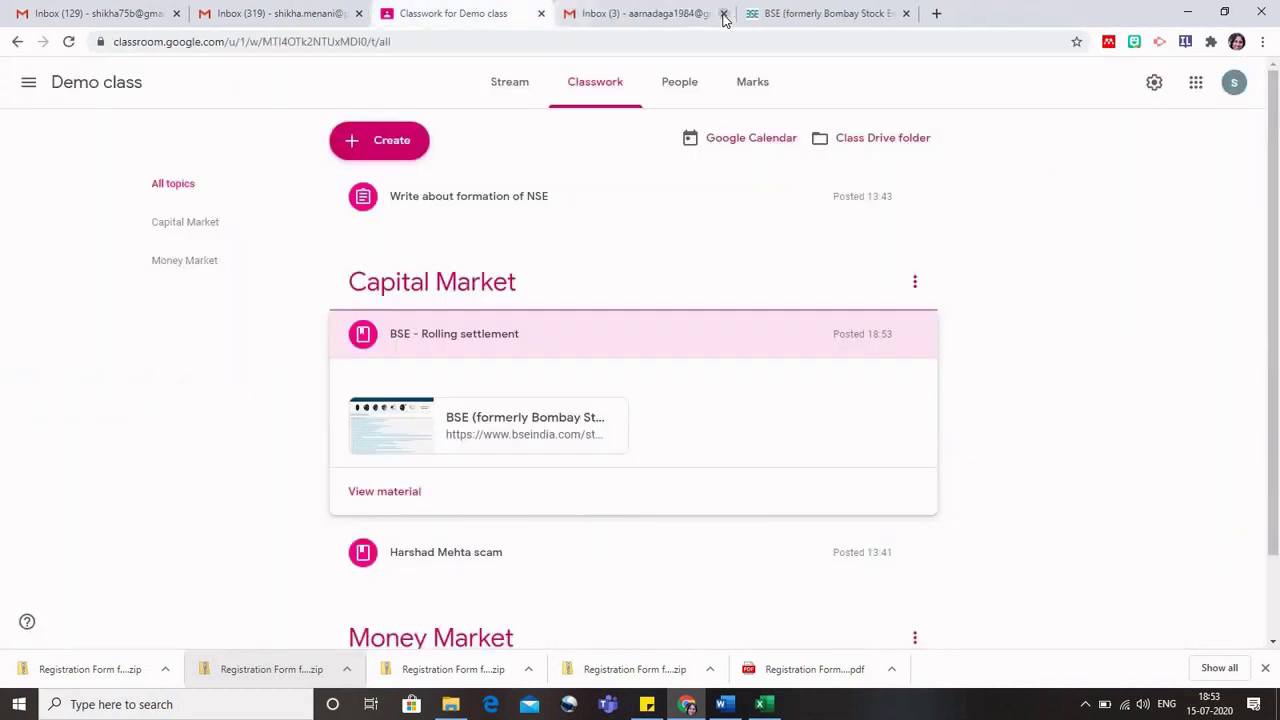
{"action": "left_click", "coordinate": [906, 14]}
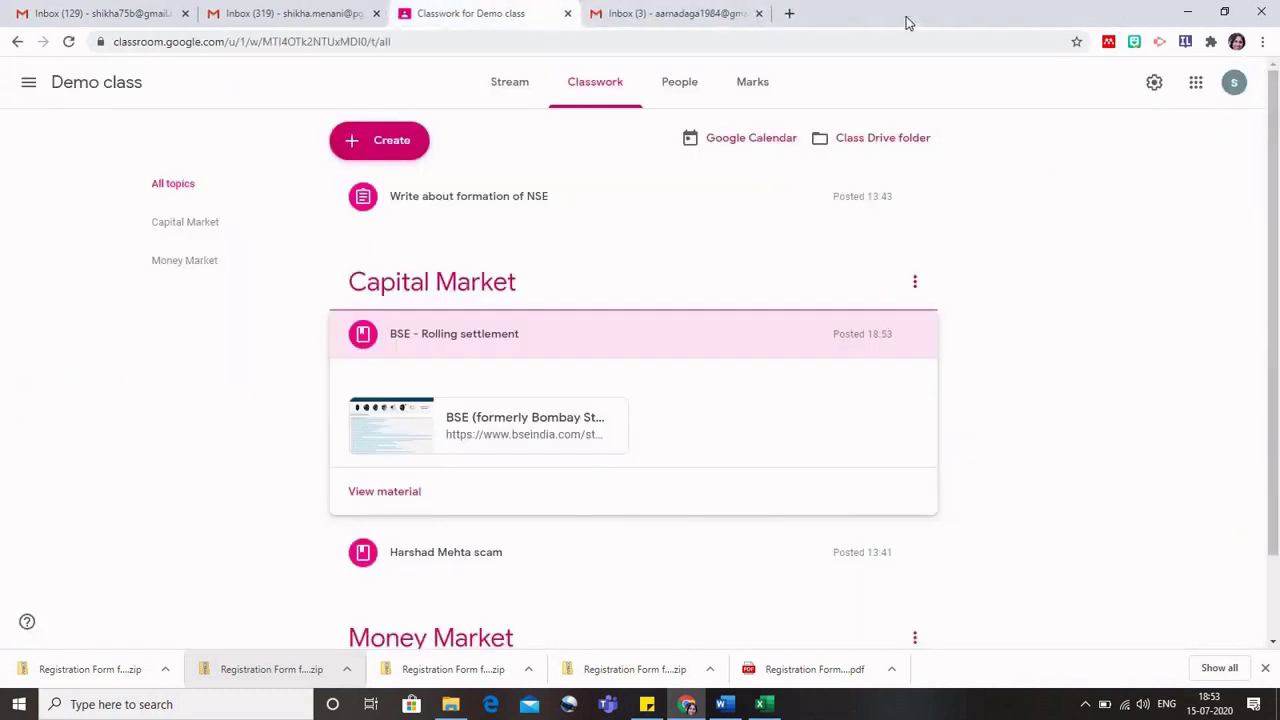
{"action": "left_click", "coordinate": [457, 338]}
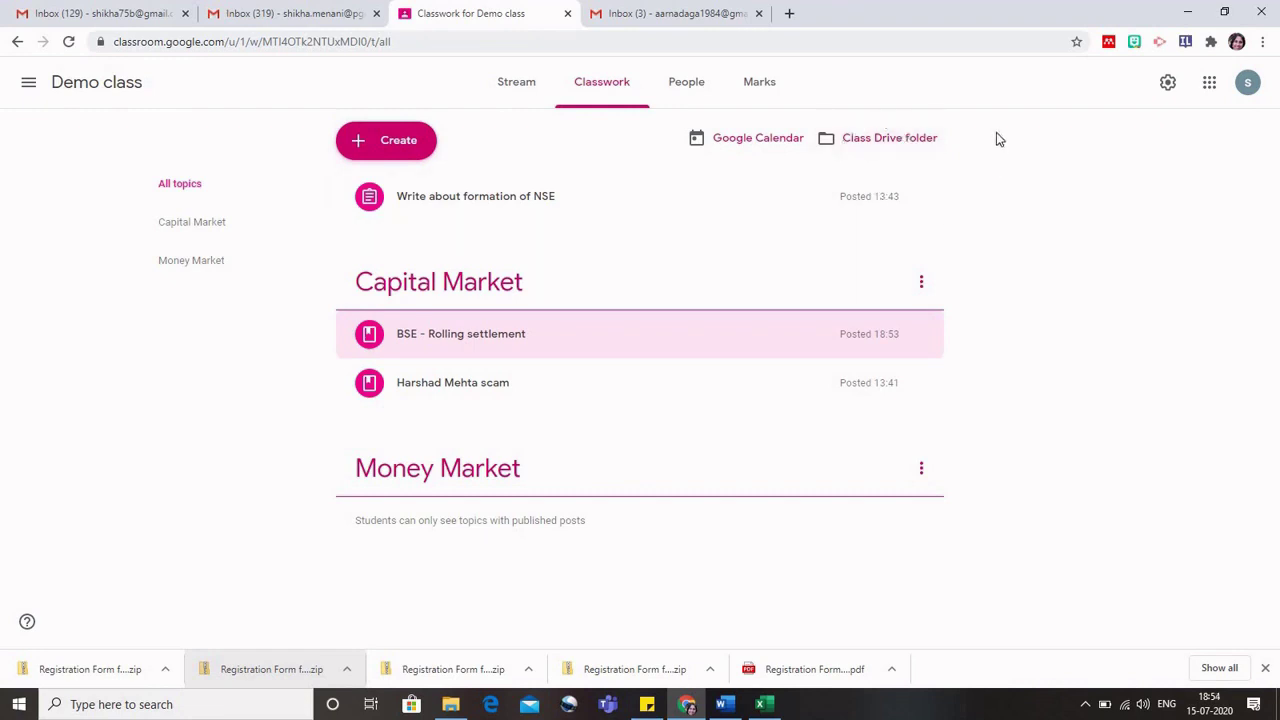
View the Demo class folder in Google Drive and return to the Classroom classwork page.
{"action": "left_click", "coordinate": [880, 140]}
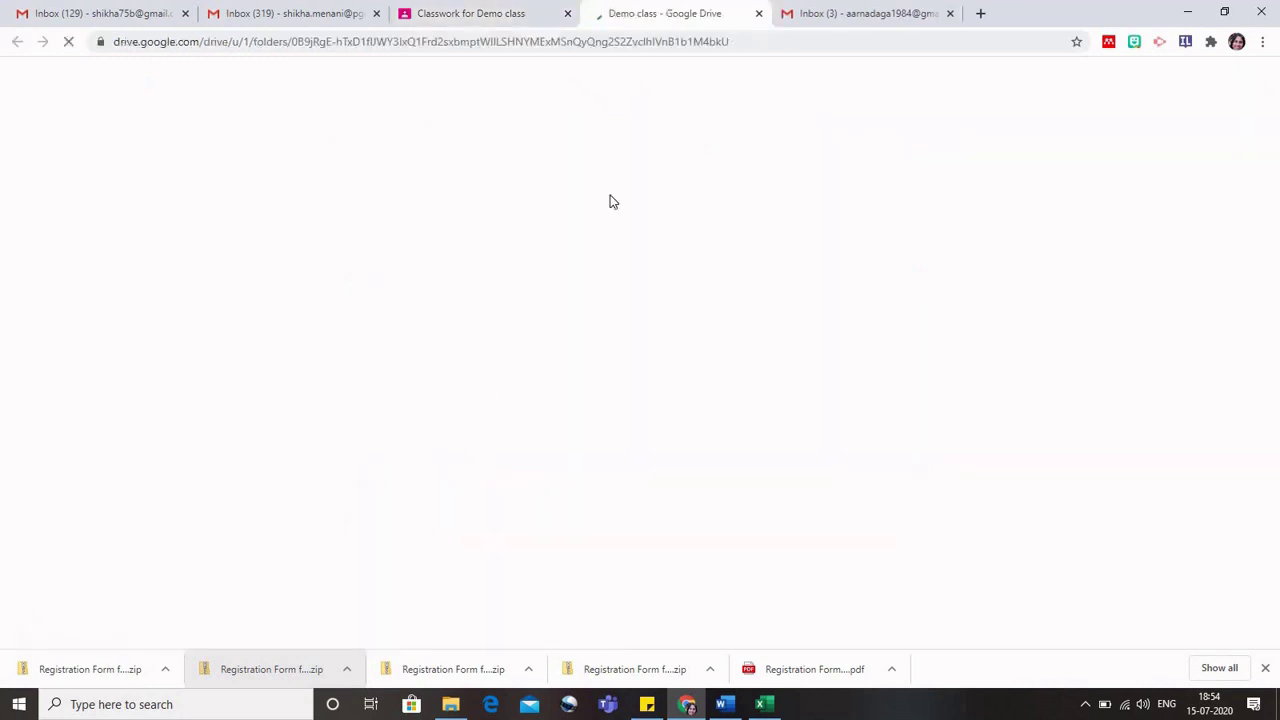
{"action": "left_click", "coordinate": [1265, 669]}
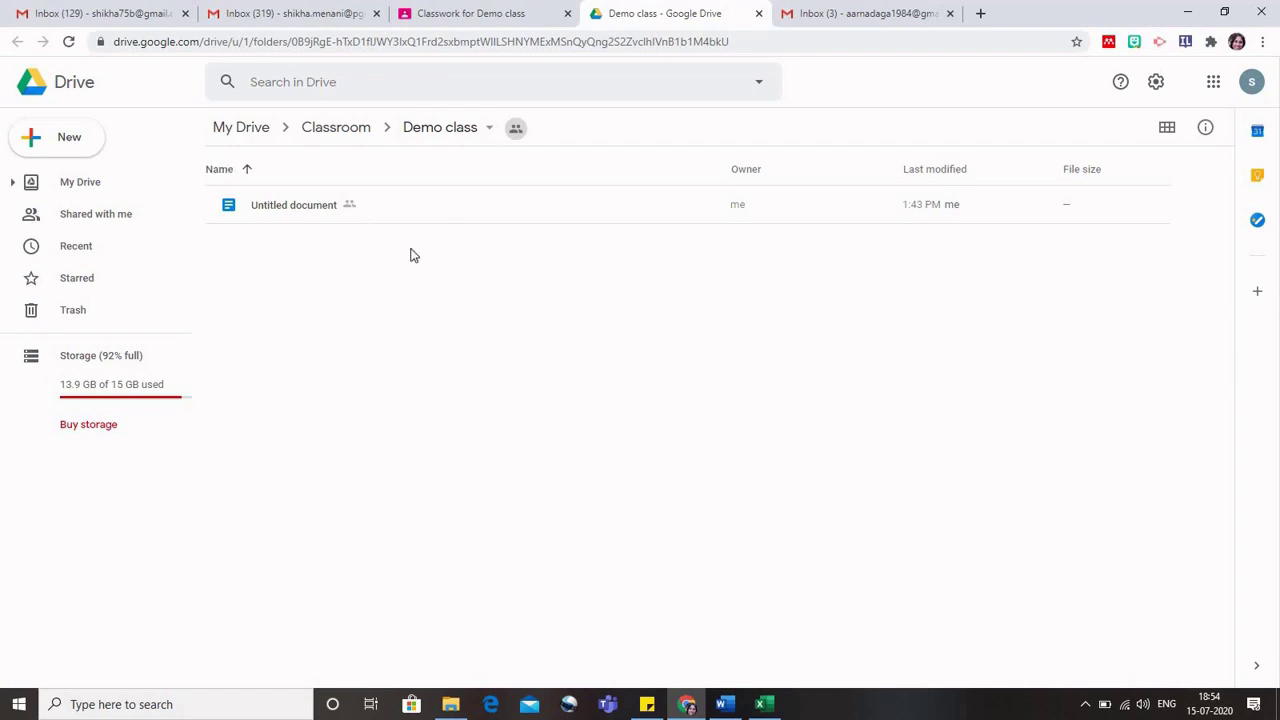
{"action": "left_click", "coordinate": [490, 13]}
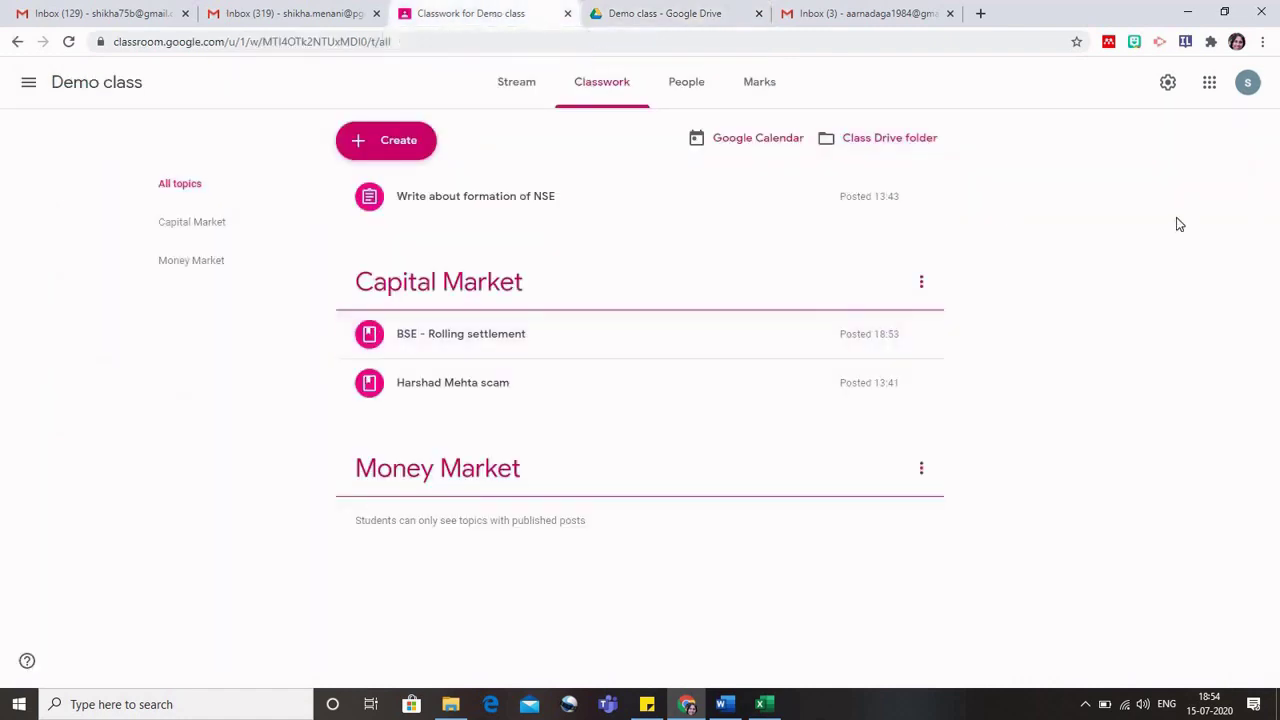
Create a new classwork assignment titled "Write about scams related to BSE".
{"action": "left_click", "coordinate": [395, 150]}
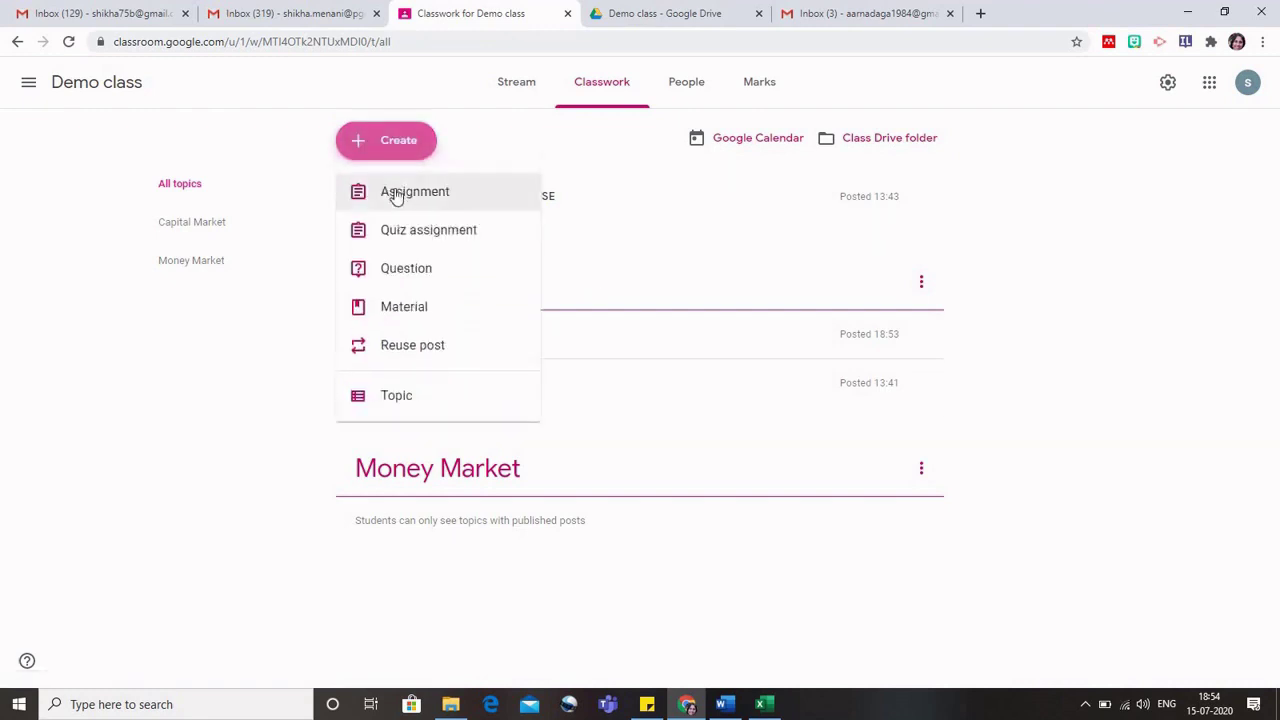
{"action": "left_click", "coordinate": [393, 193]}
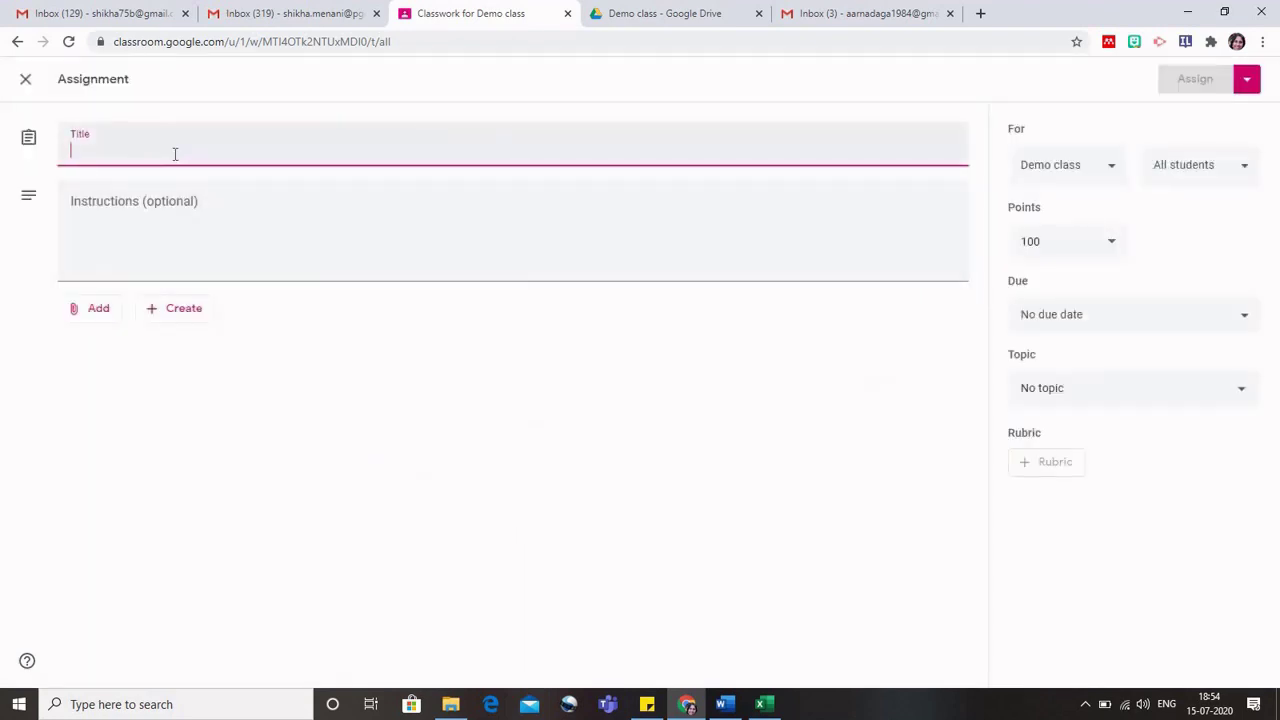
{"action": "type", "text": "Write"}
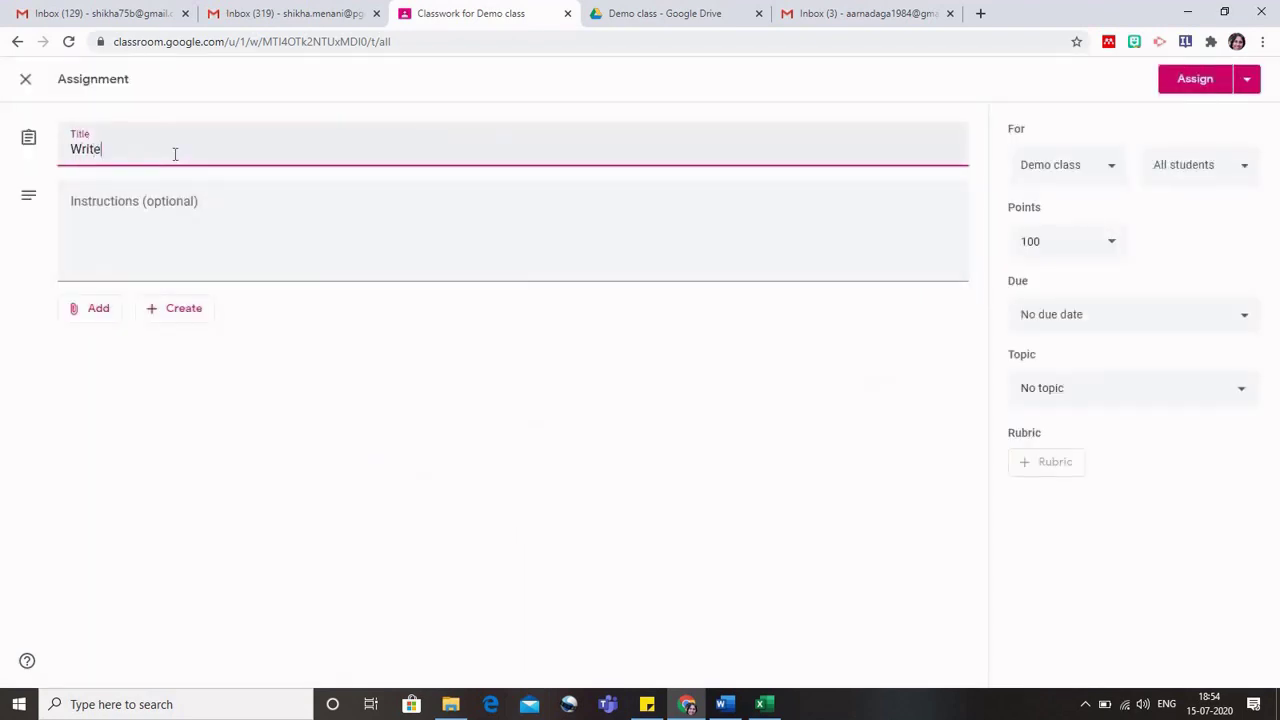
{"action": "type", "text": " about scams related to BSE"}
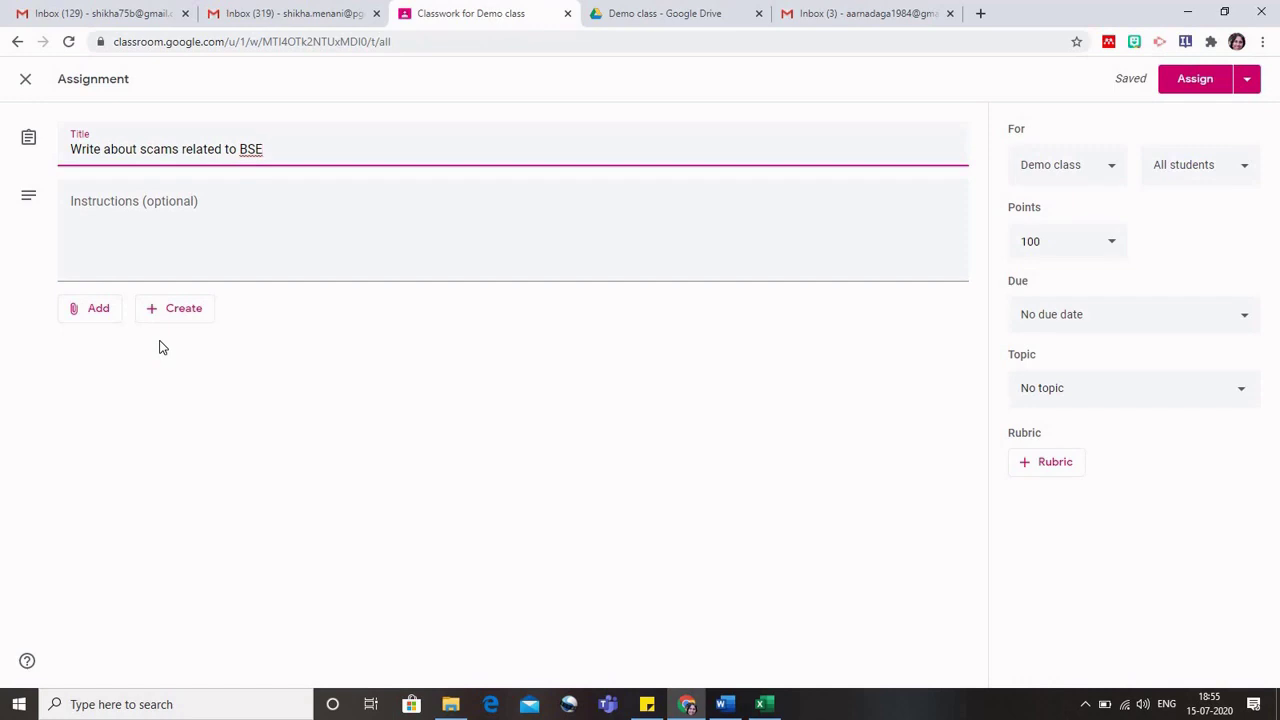
Create a new Google Docs document as an attachment to the assignment.
{"action": "left_click", "coordinate": [97, 310]}
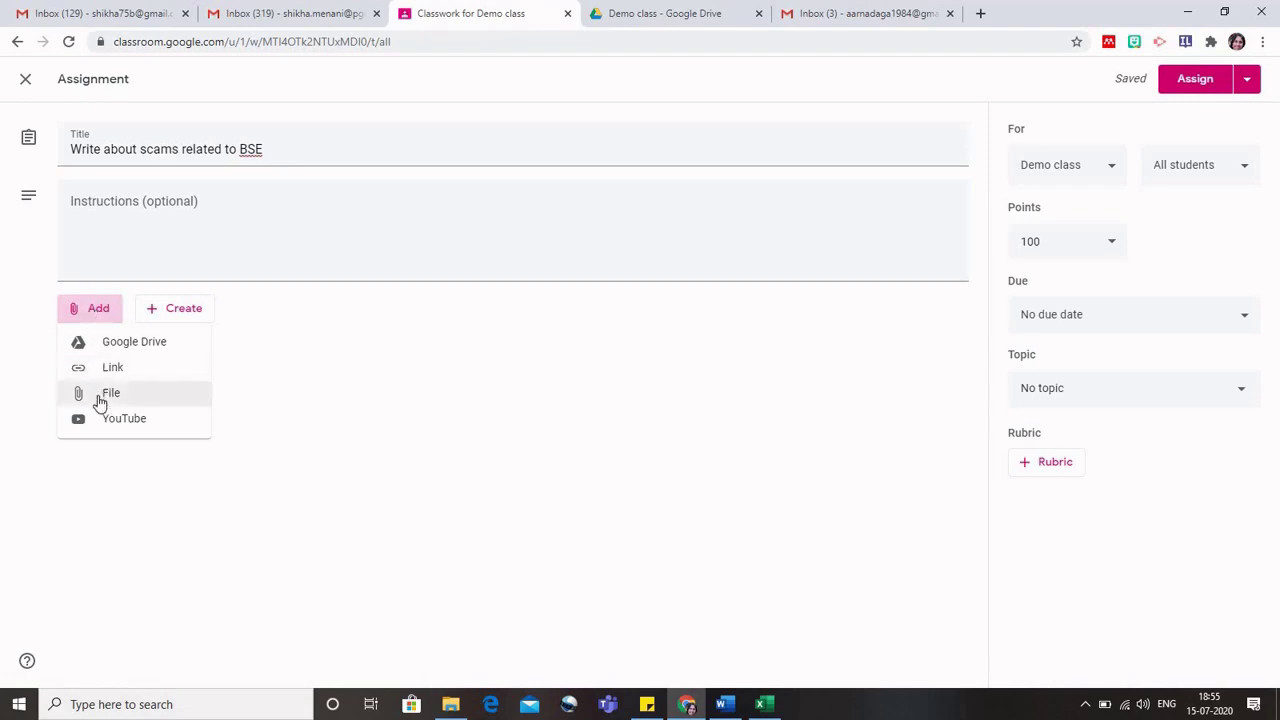
{"action": "left_click", "coordinate": [186, 313]}
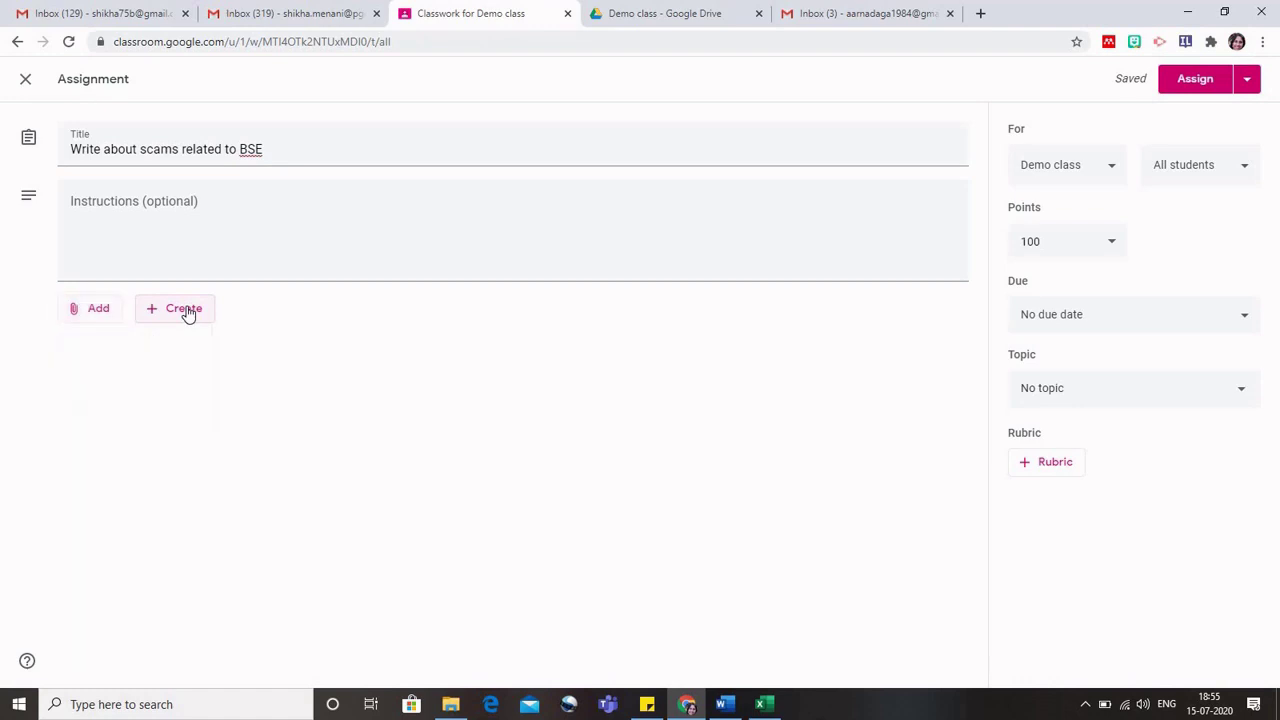
{"action": "left_click", "coordinate": [186, 312]}
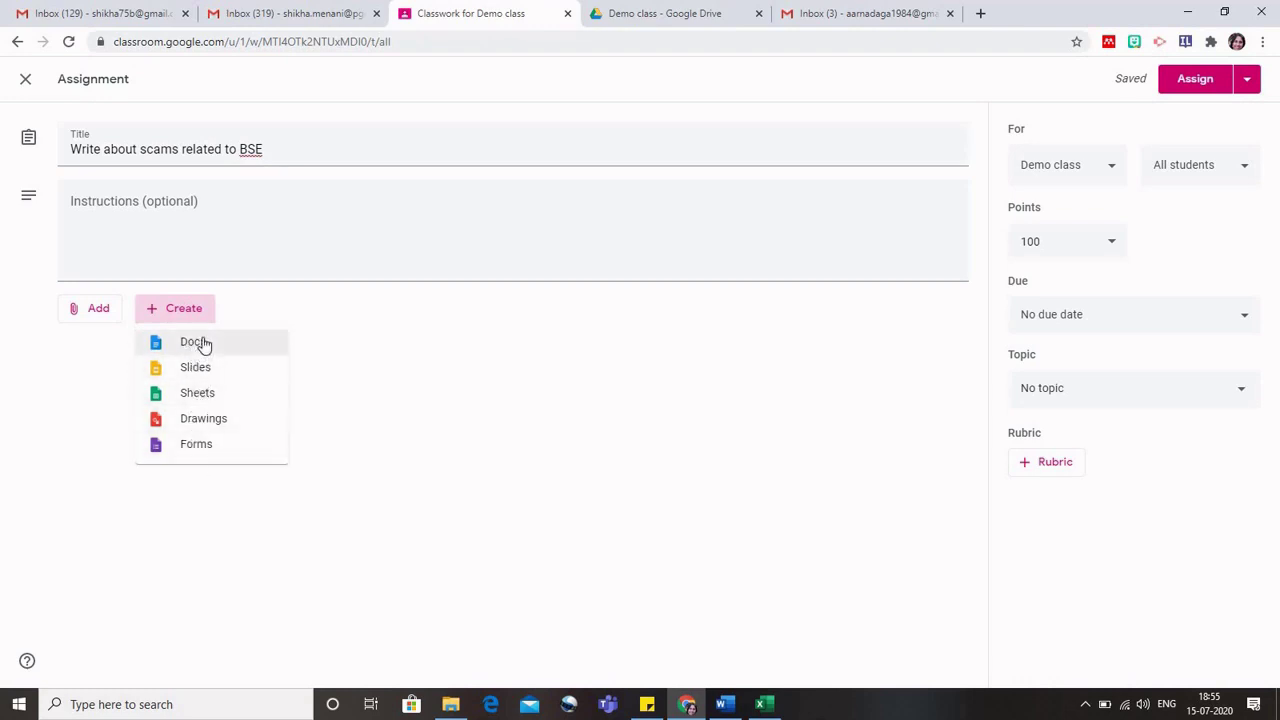
{"action": "left_click", "coordinate": [203, 342]}
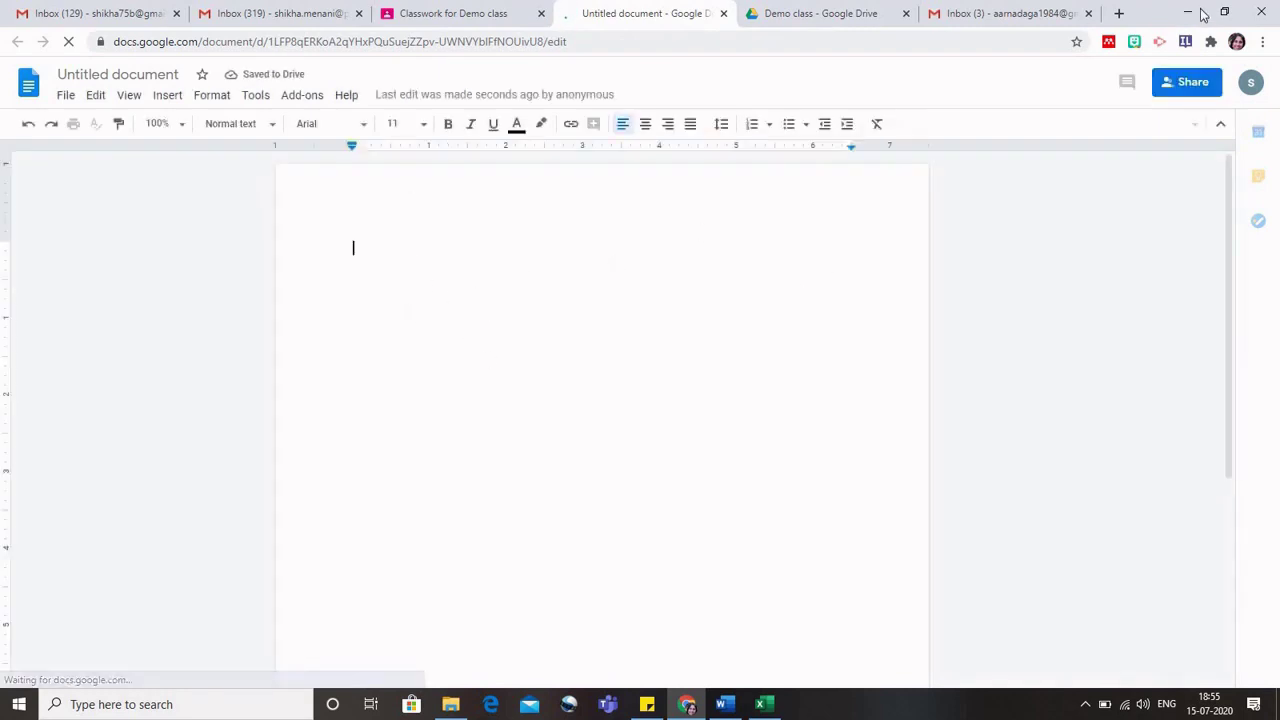
Copy the entire National Stock Exchange text from the Word document and paste it into the new Google Docs document.
{"action": "key", "text": "alt+Tab"}
{"action": "left_click_drag", "start_coordinate": [740, 482], "coordinate": [800, 557]}
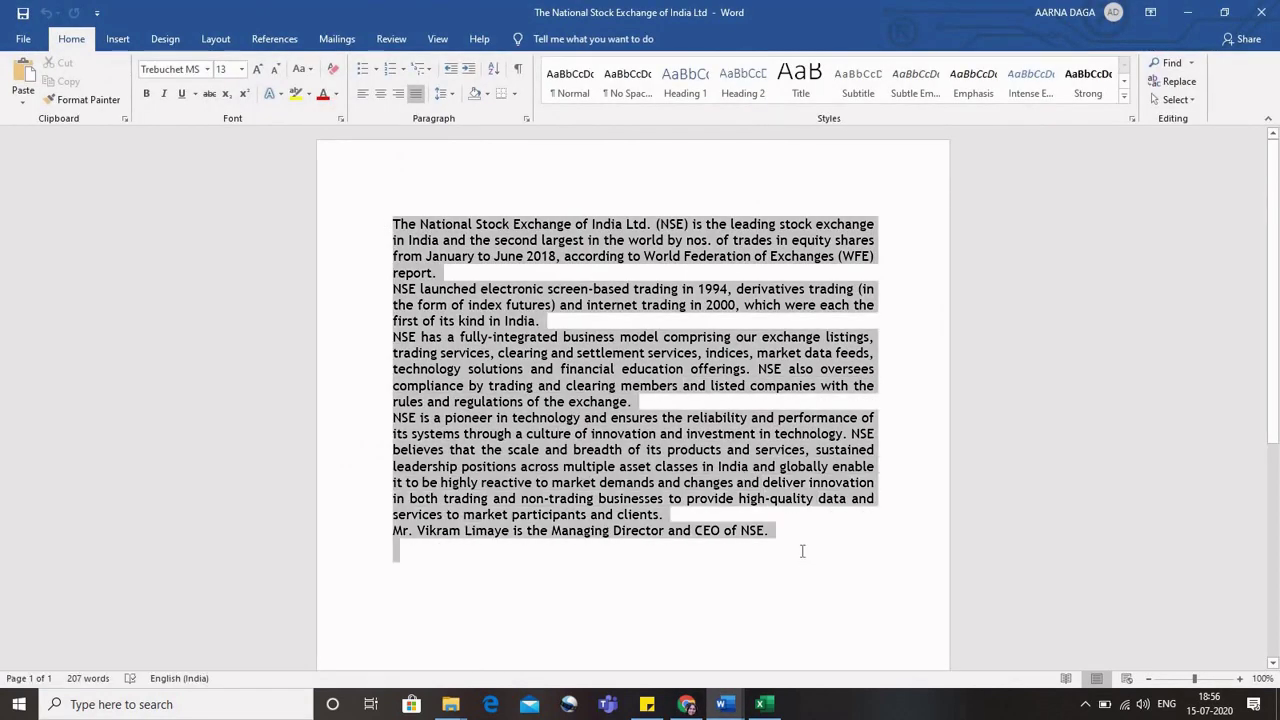
{"action": "left_click", "coordinate": [686, 705]}
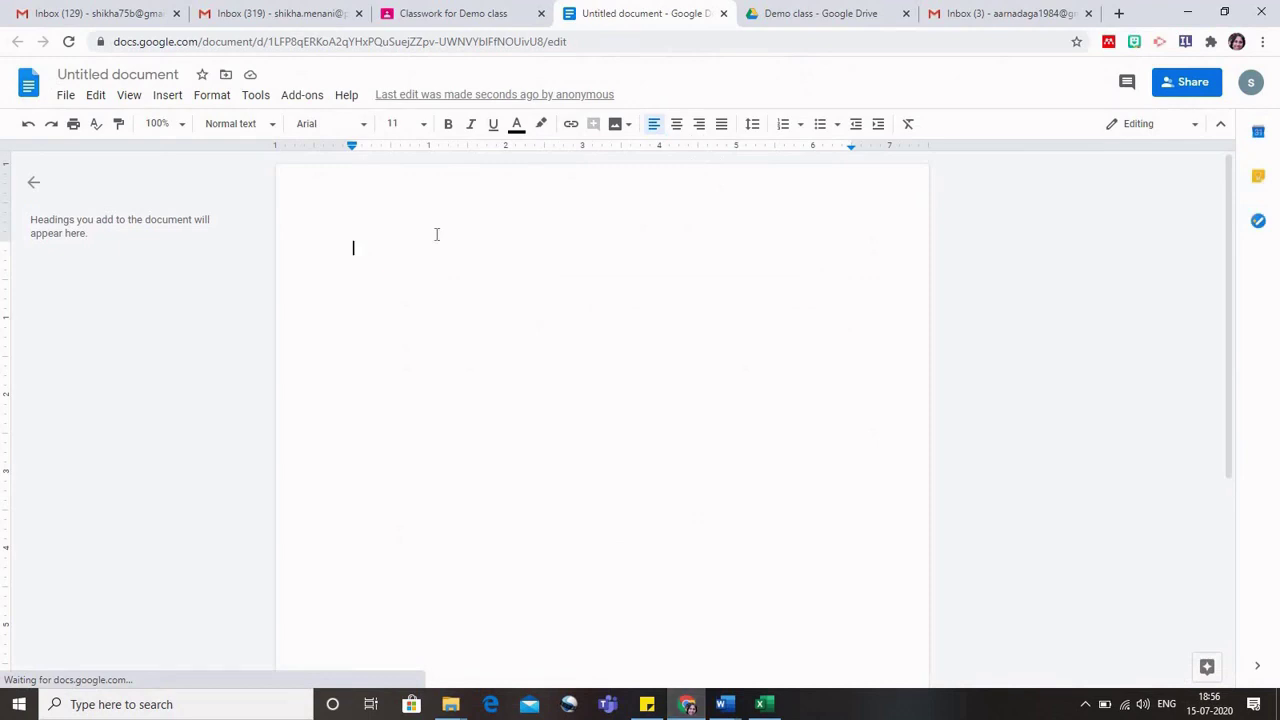
{"action": "right_click", "coordinate": [354, 250]}
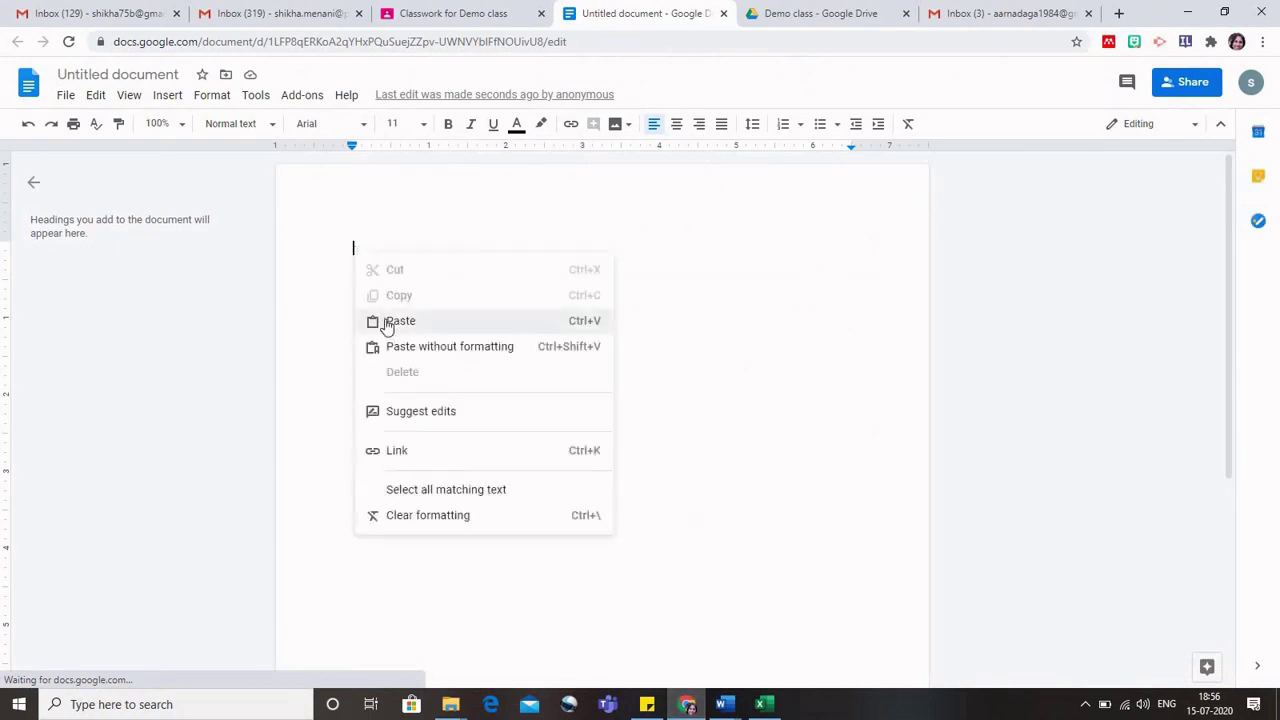
{"action": "left_click", "coordinate": [386, 319]}
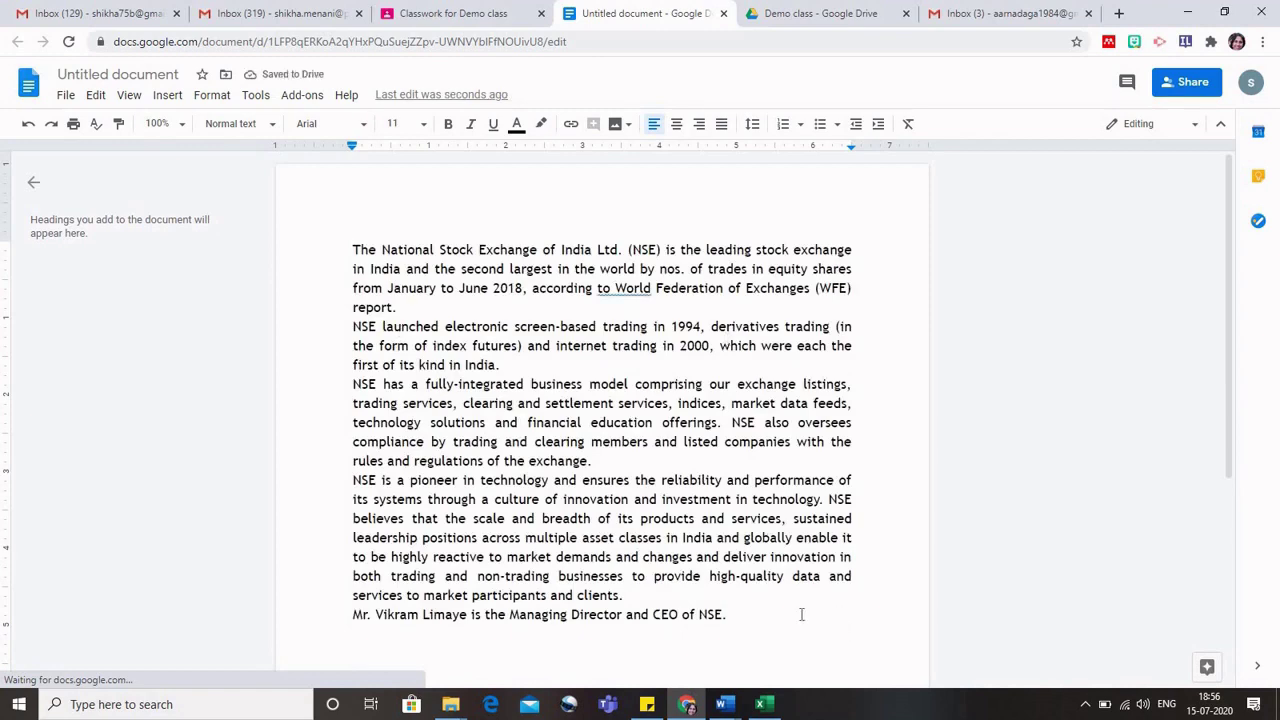
Add the line "Question - How can you interpret the above development?" below the pasted NSE text.
{"action": "scroll", "coordinate": [801, 614], "scroll_direction": "down", "scroll_amount": 3}
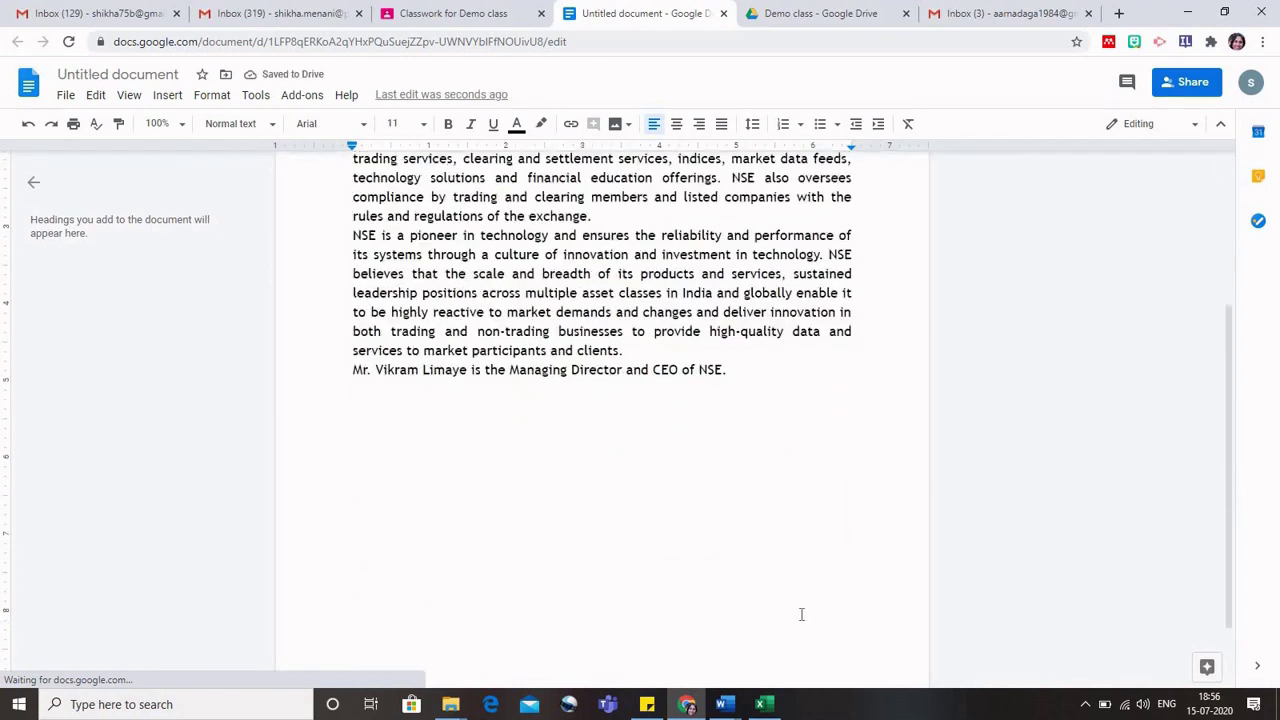
{"action": "type", "text": "Question "}
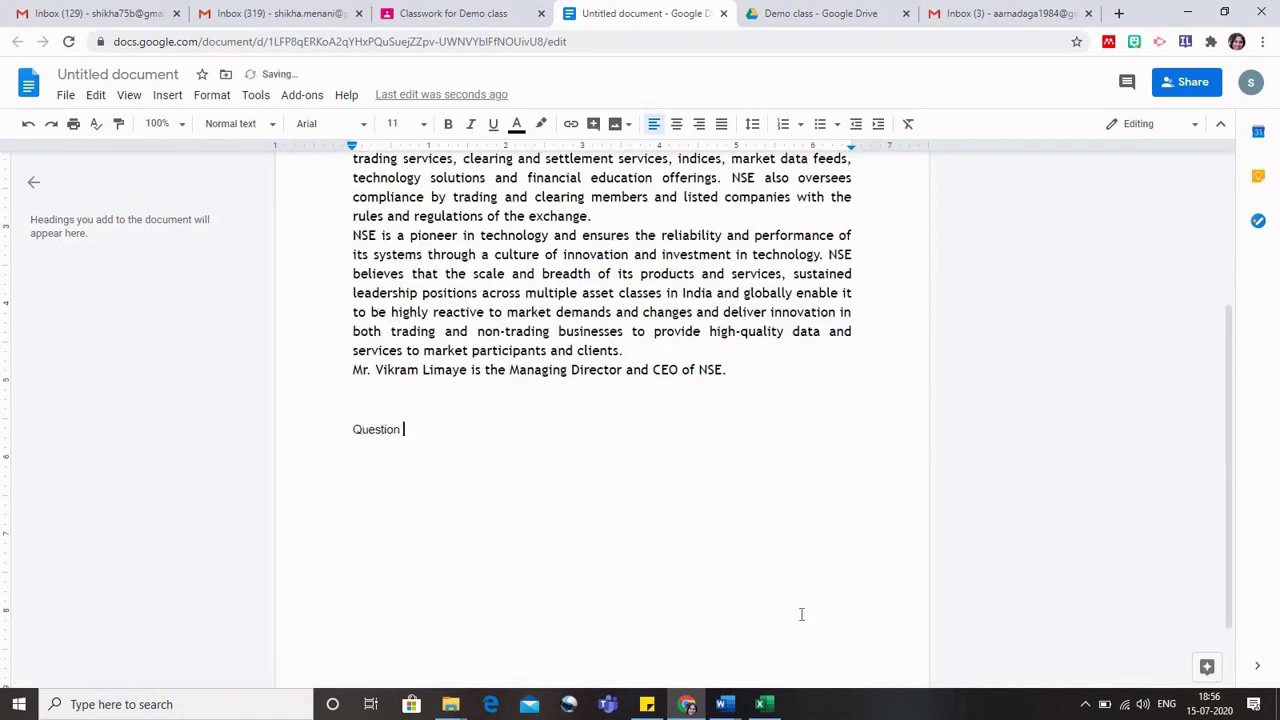
{"action": "type", "text": "_ How can you interpret the ab"}
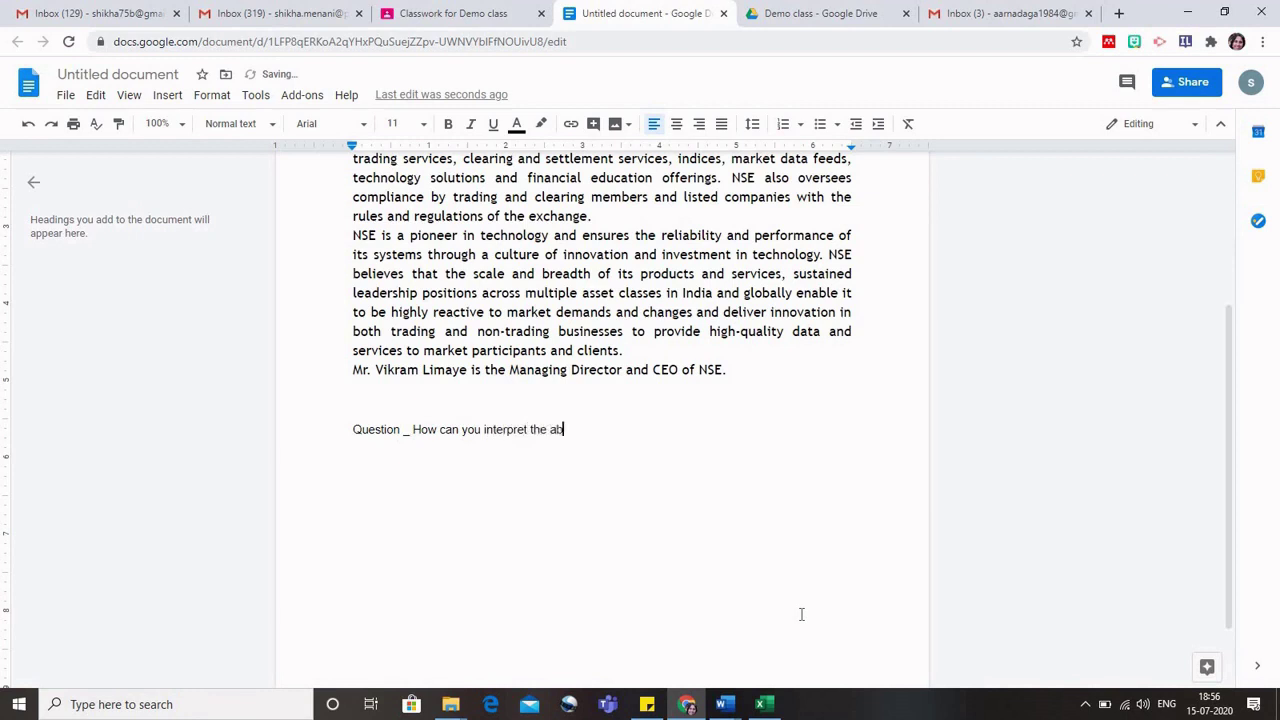
{"action": "type", "text": "ove development?"}
{"action": "left_click", "coordinate": [413, 430]}
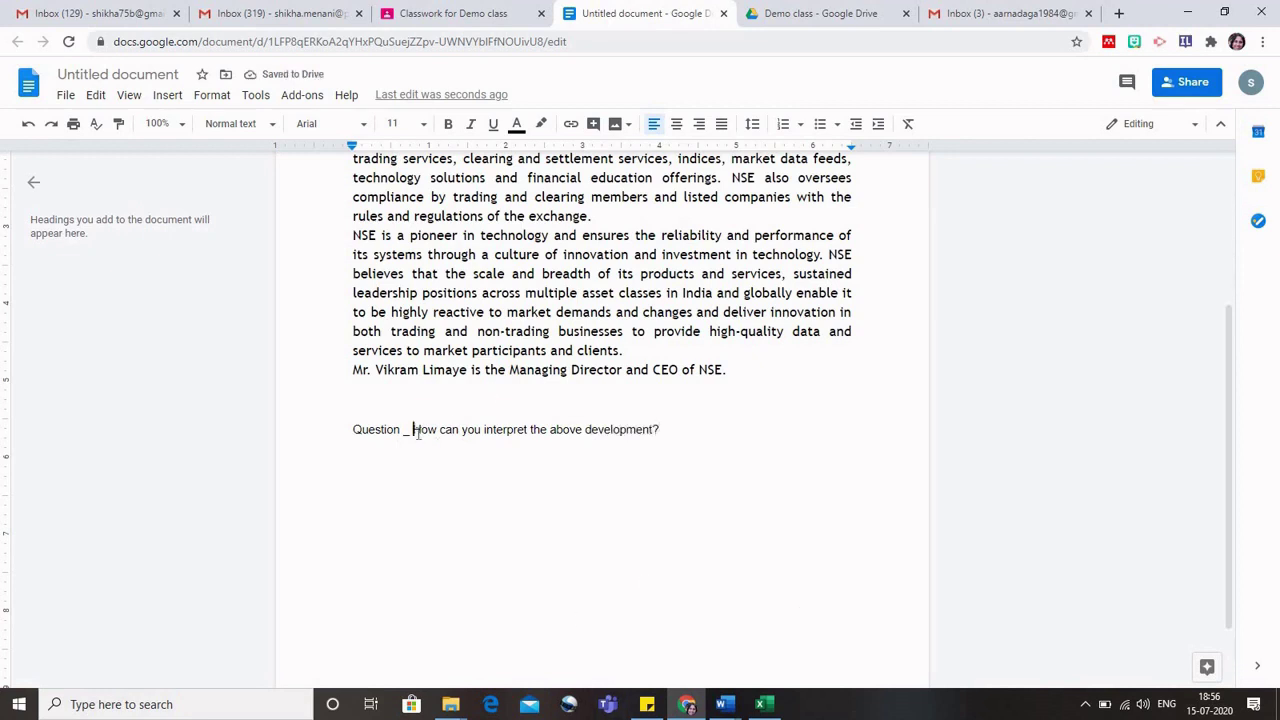
{"action": "key", "text": "BackSpace"}
{"action": "type", "text": "-"}
{"action": "key", "text": "BackSpace"}
{"action": "key", "text": "BackSpace"}
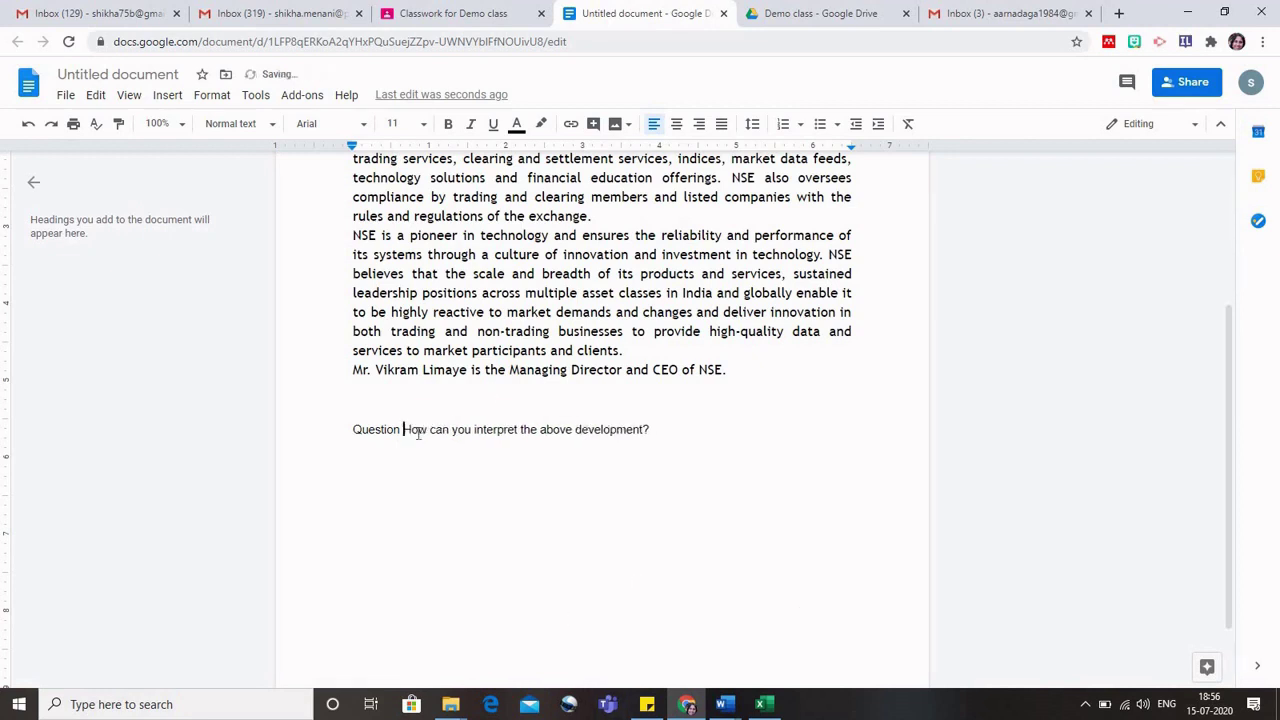
{"action": "type", "text": "-"}
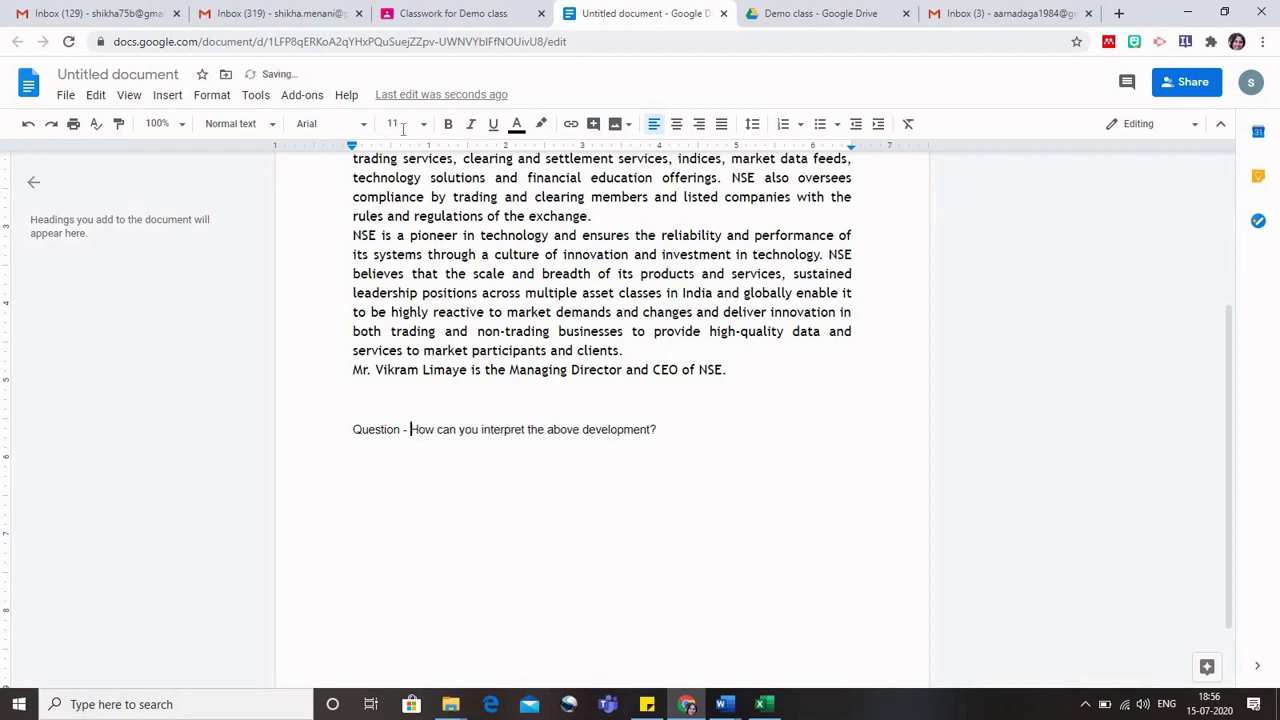
Return to the Classroom assignment and choose "Students can view the file" for the attached document.
{"action": "left_click", "coordinate": [465, 10]}
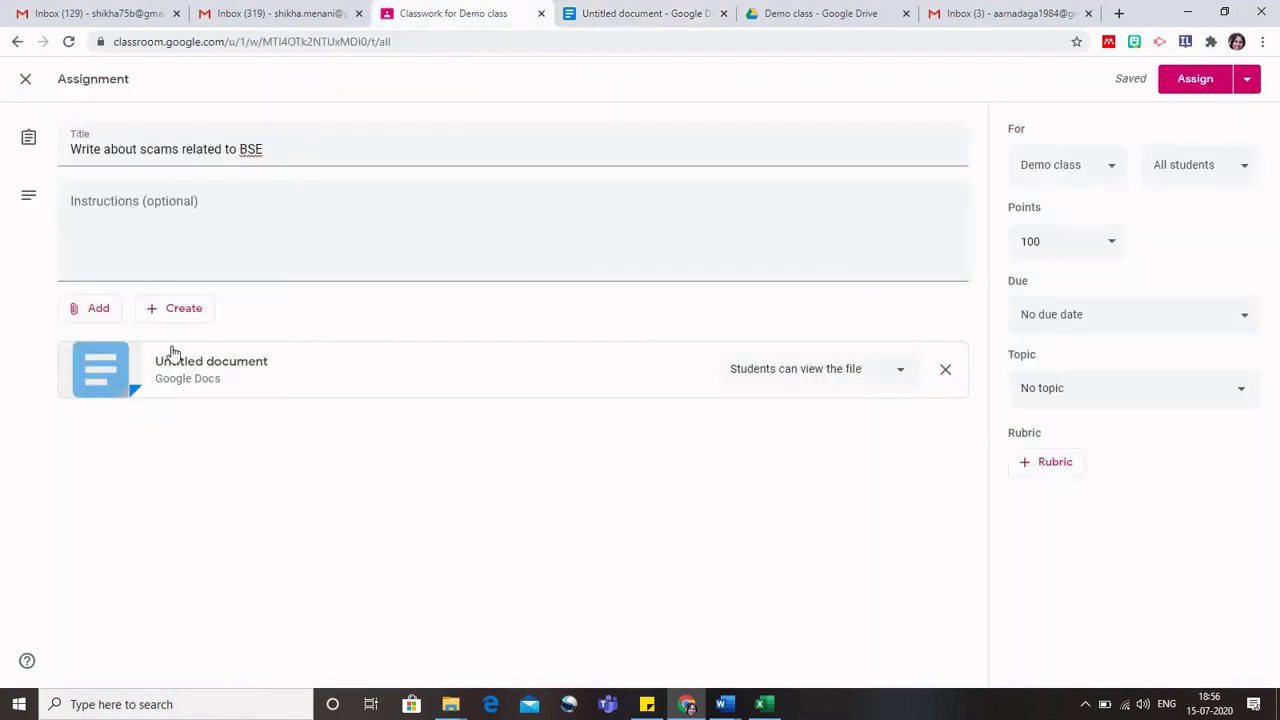
{"action": "left_click", "coordinate": [904, 372]}
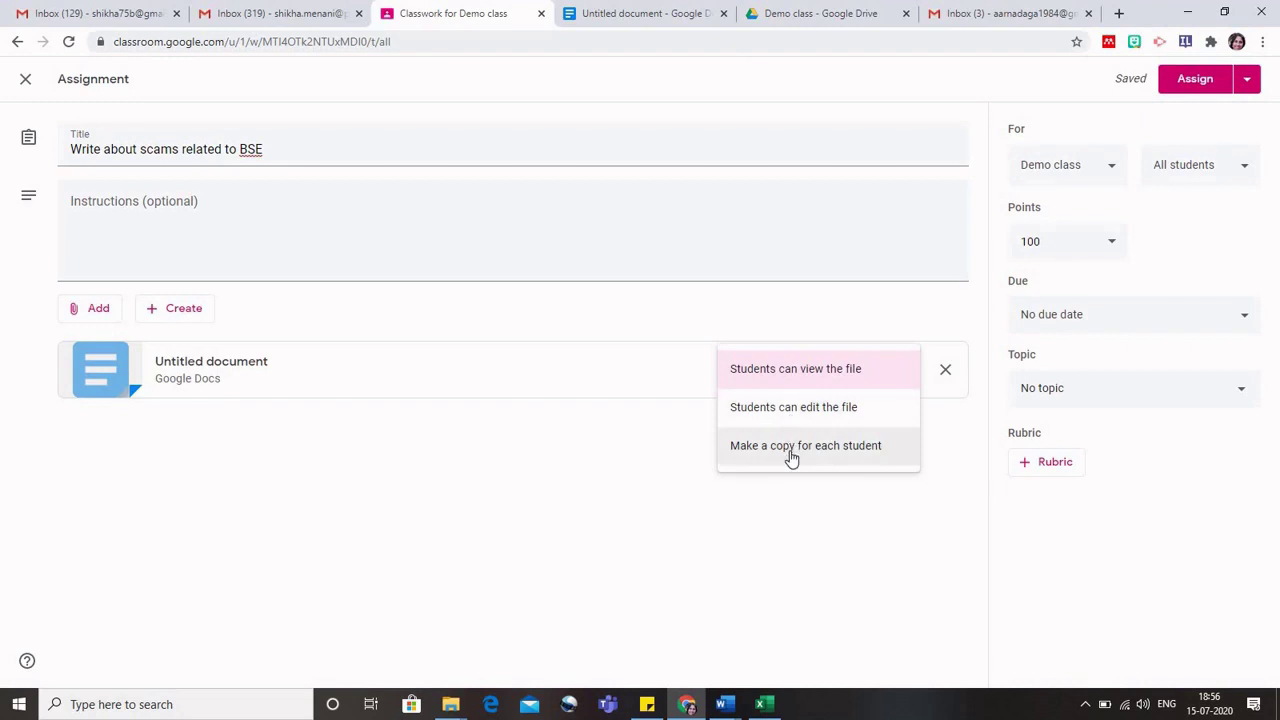
{"action": "left_click", "coordinate": [812, 369]}
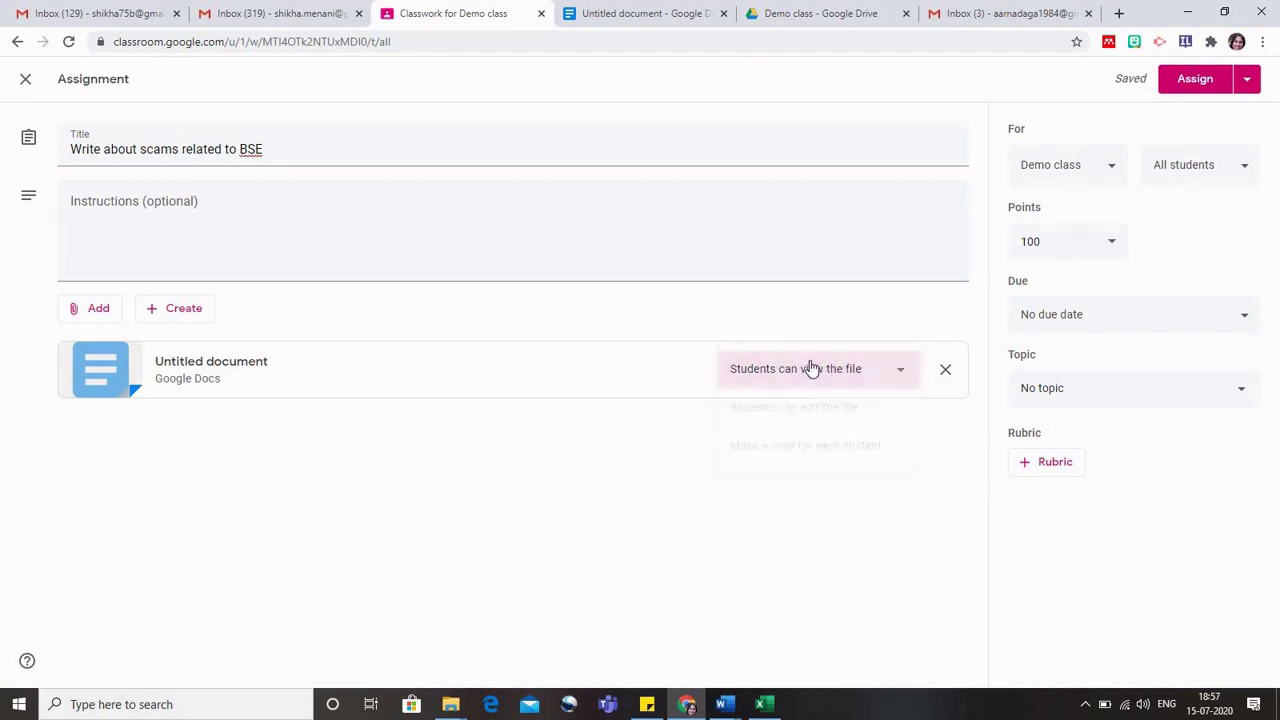
Set the assignment's points to 10.
{"action": "left_click", "coordinate": [1062, 243]}
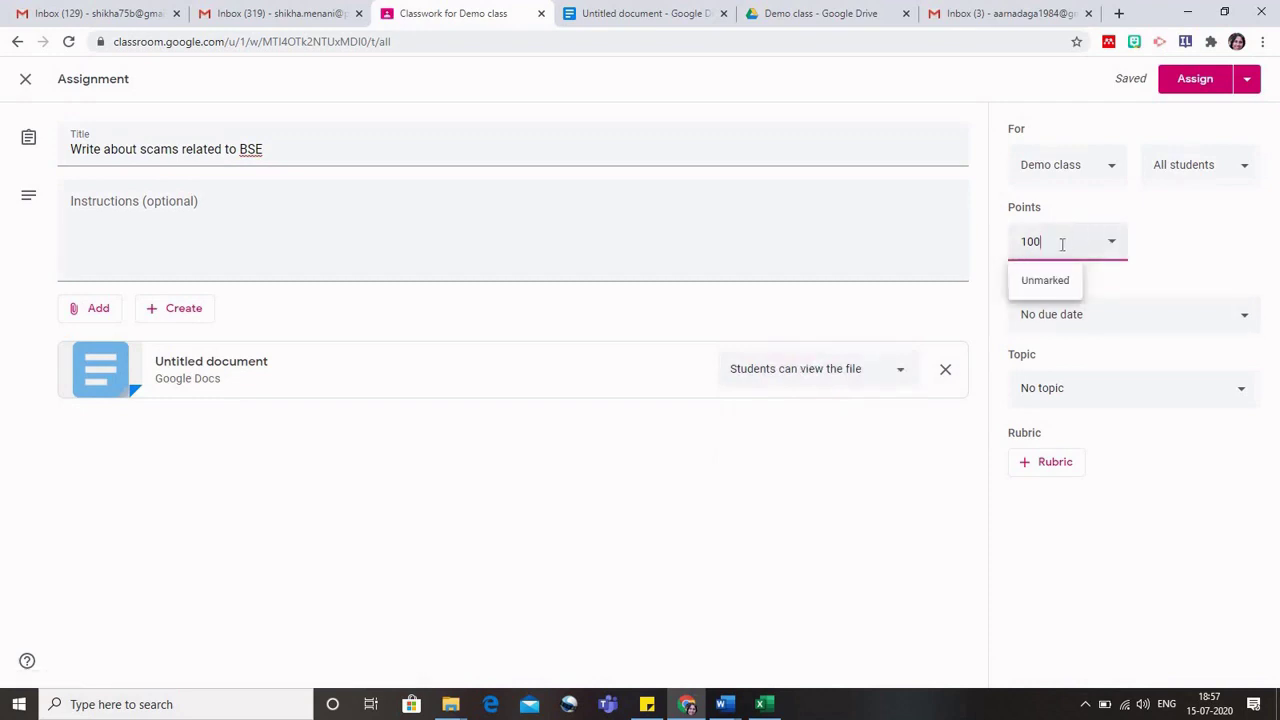
{"action": "key", "text": "BackSpace"}
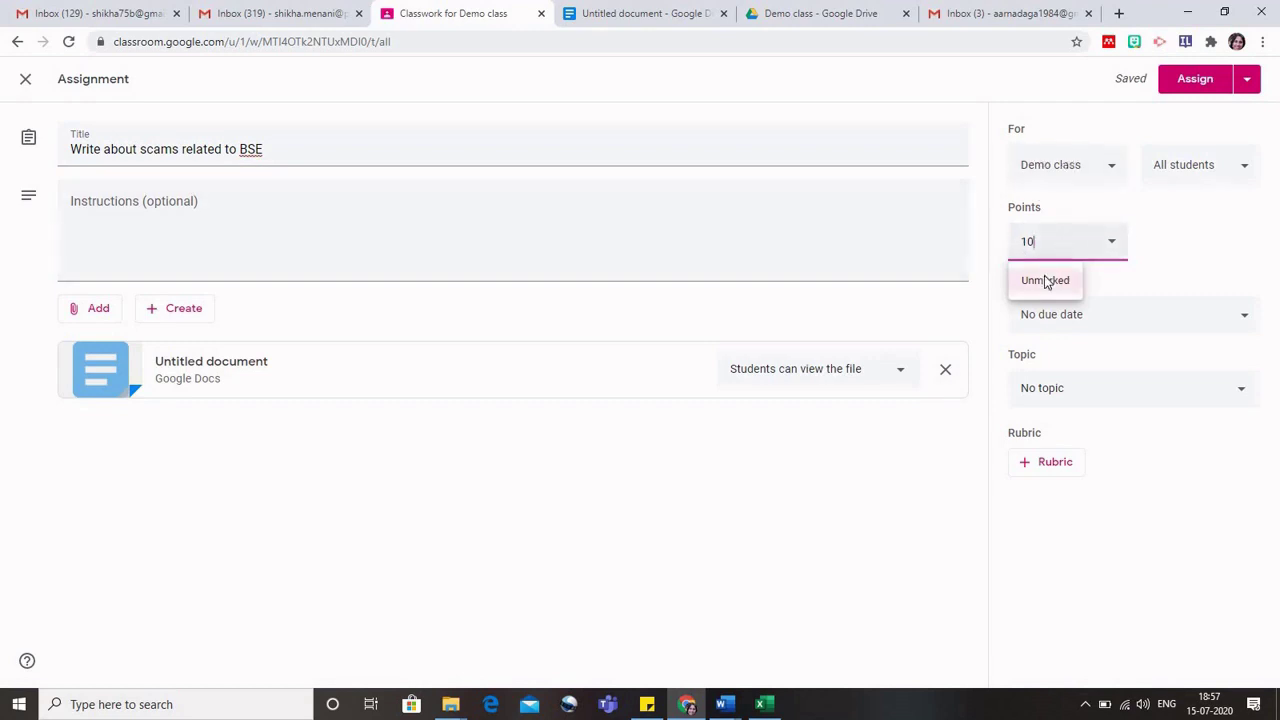
{"action": "left_click", "coordinate": [1154, 257]}
Set the assignment's due date to 18 Jul 2020 with a due time of 23:59.
{"action": "left_click", "coordinate": [1112, 328]}
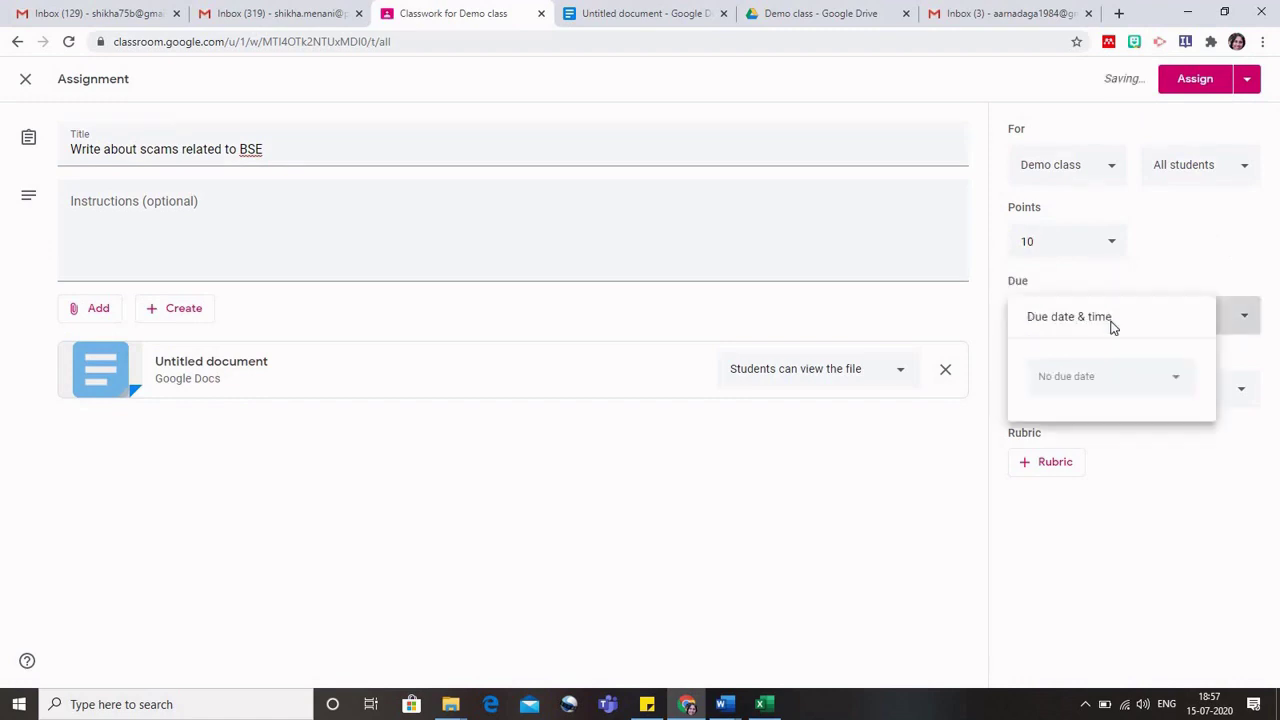
{"action": "left_click", "coordinate": [1104, 384]}
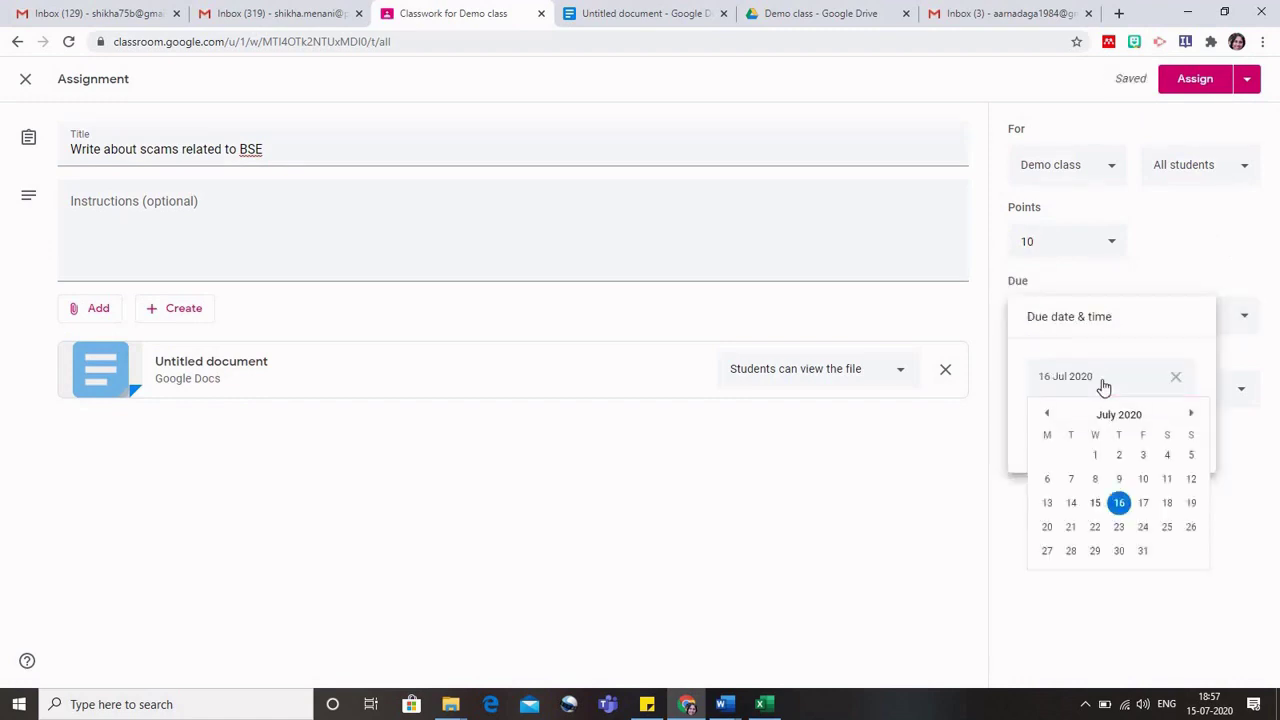
{"action": "left_click", "coordinate": [1177, 509]}
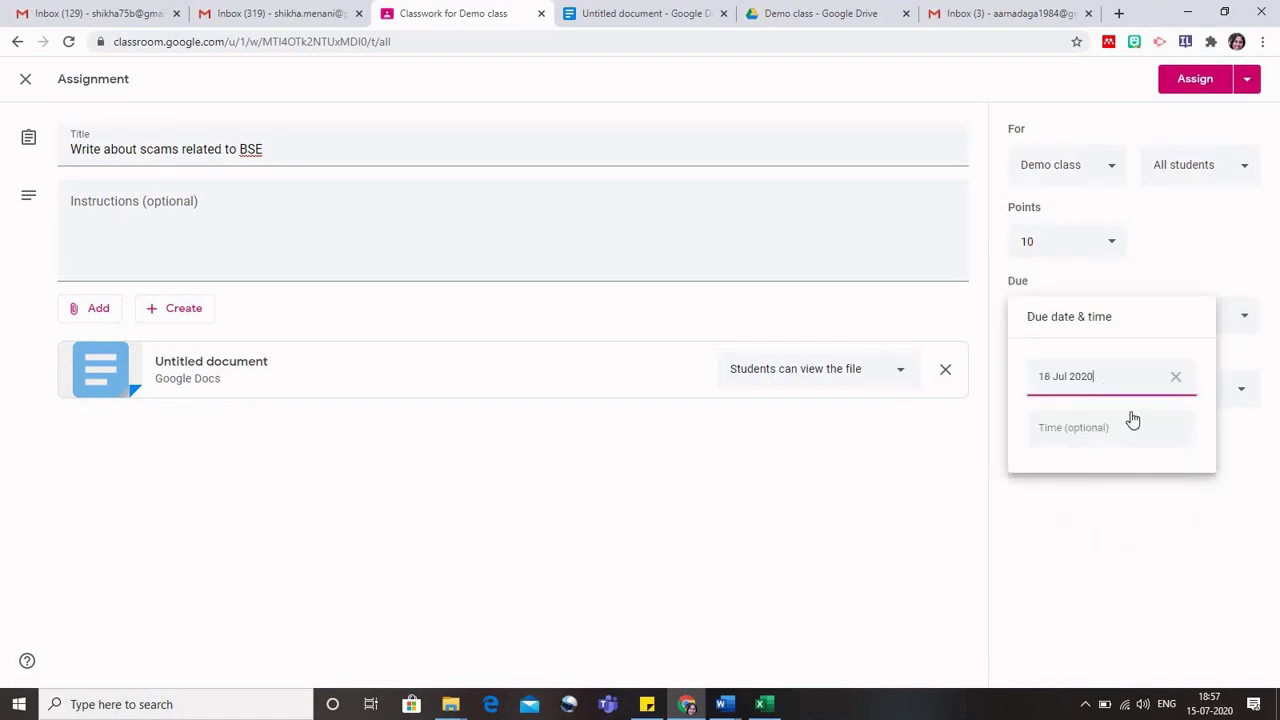
{"action": "left_click", "coordinate": [1103, 428]}
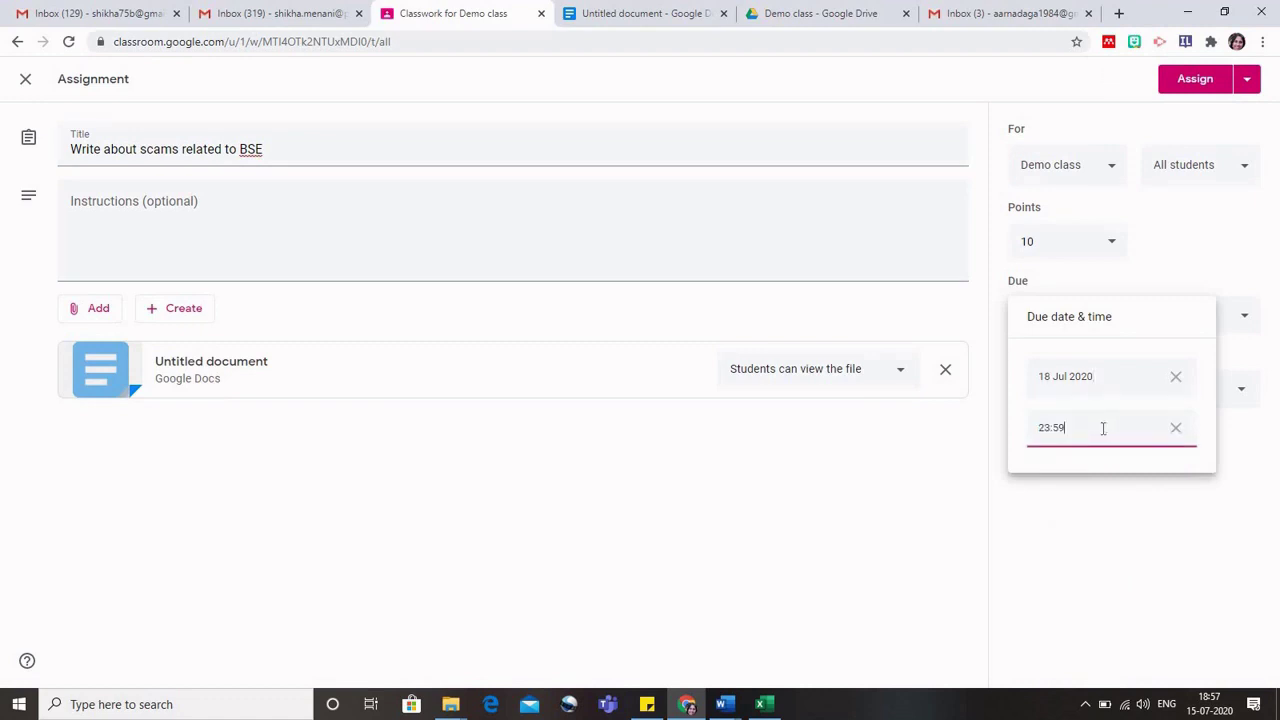
{"action": "left_click", "coordinate": [1088, 535]}
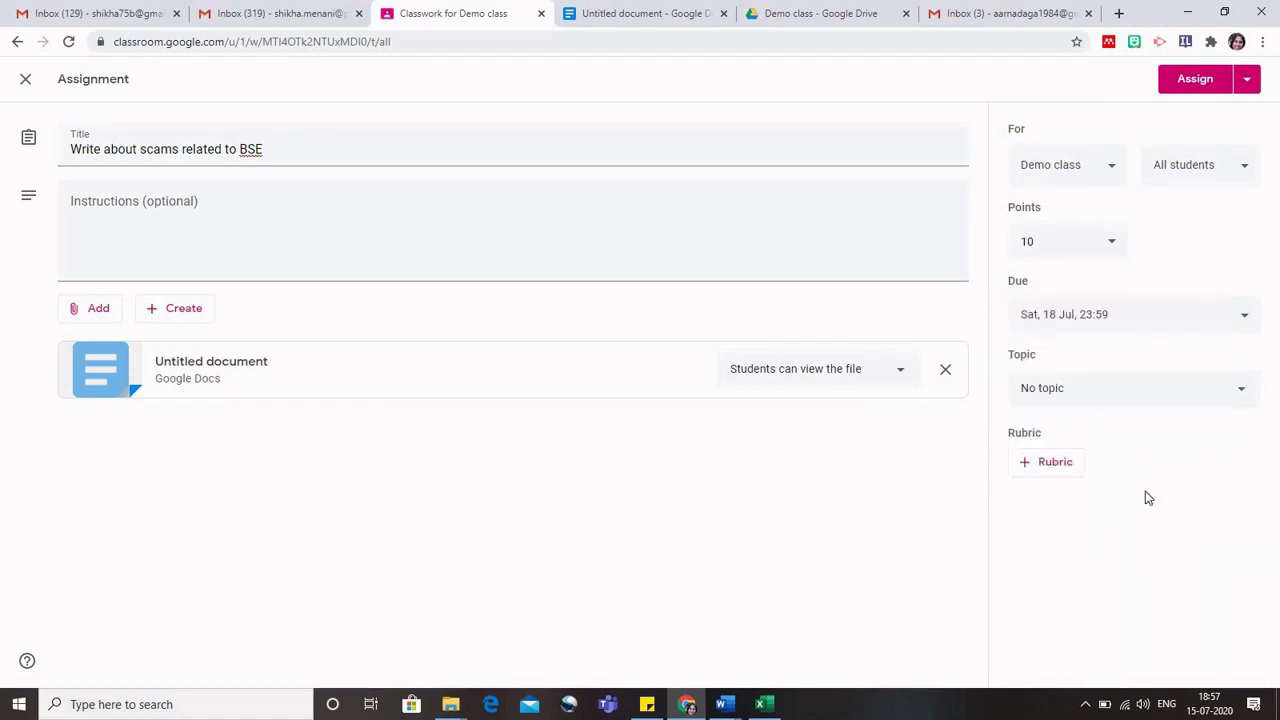
File the assignment under the Capital Market topic.
{"action": "left_click", "coordinate": [1094, 389]}
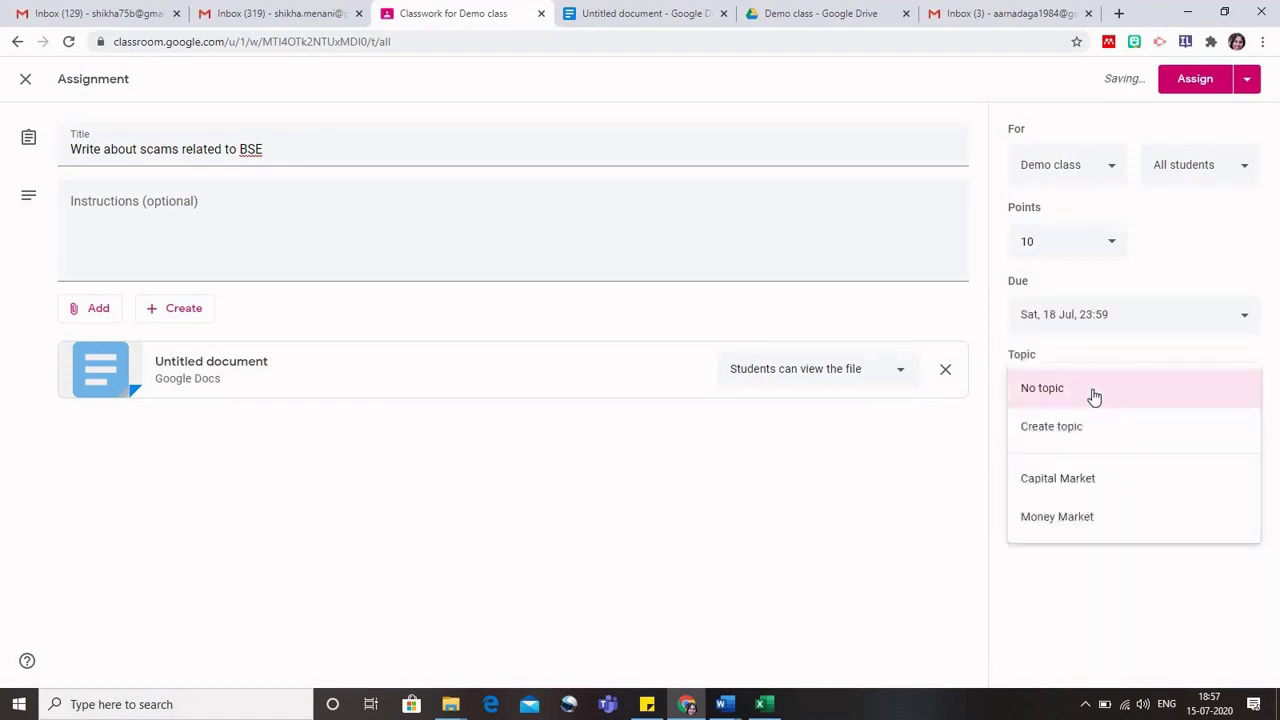
{"action": "left_click", "coordinate": [1066, 491]}
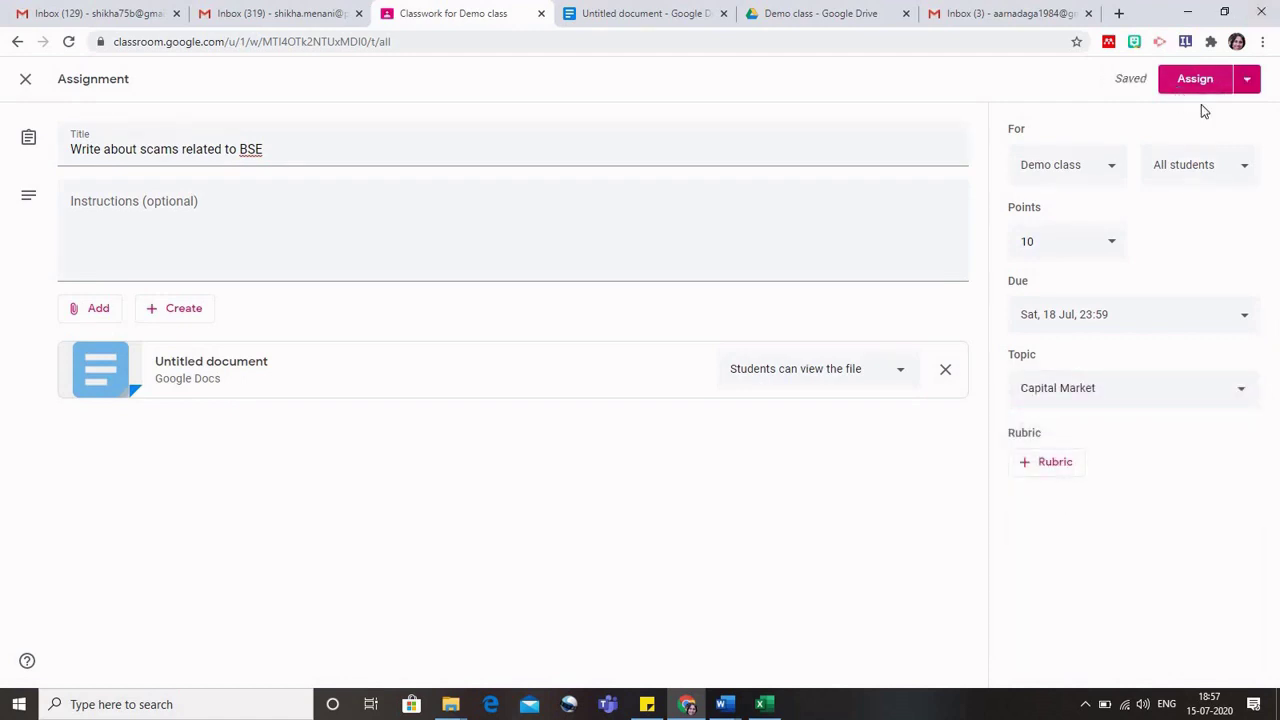
{"action": "left_click", "coordinate": [1247, 79]}
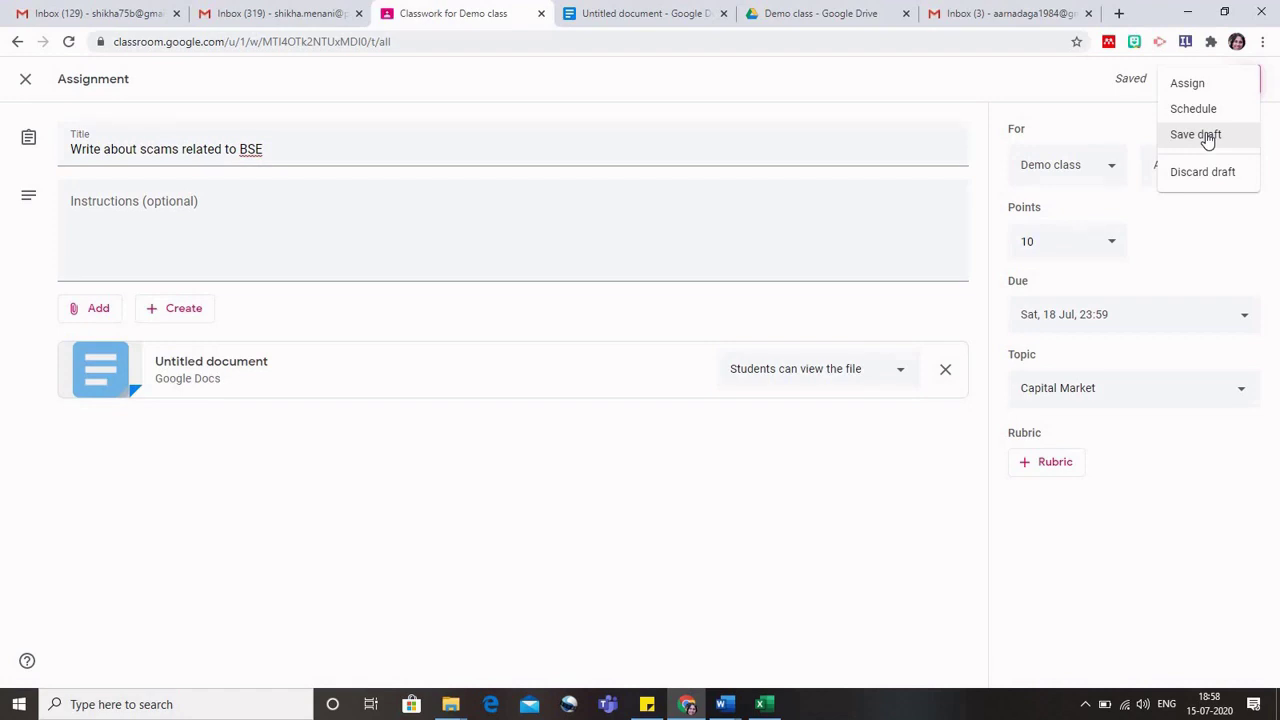
{"action": "left_click", "coordinate": [1043, 94]}
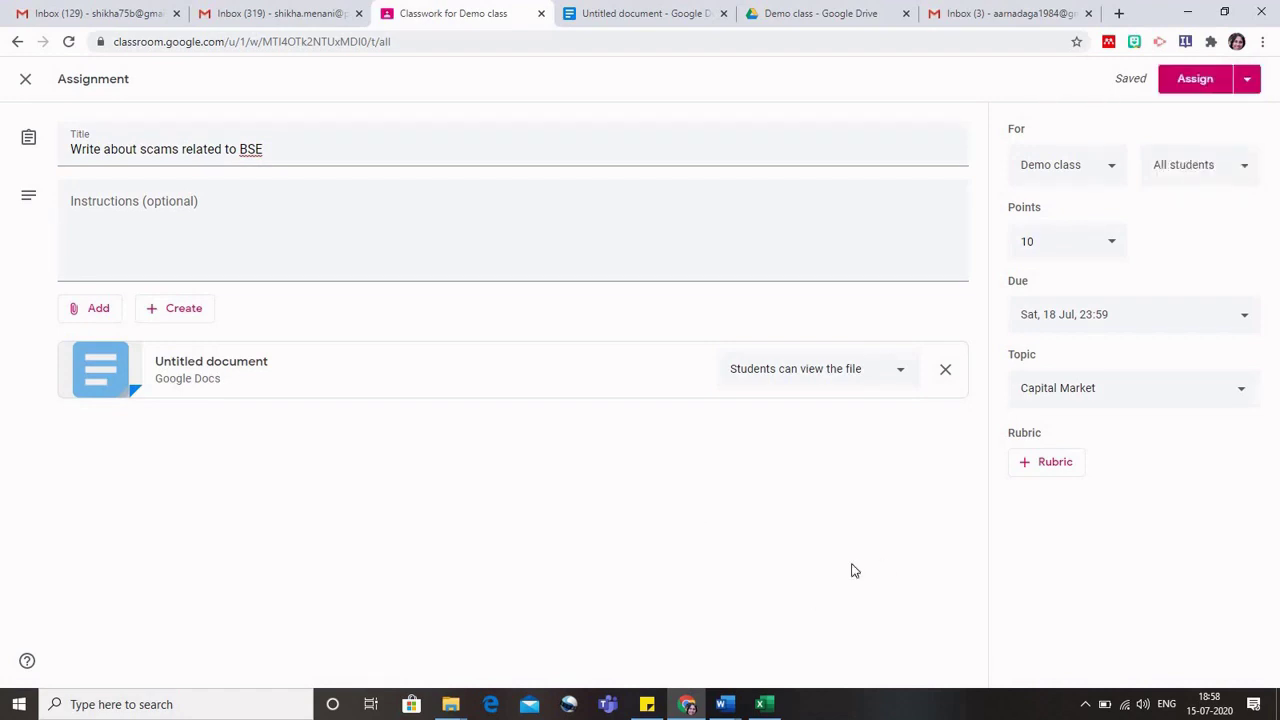
Create a rubric whose first criterion is titled "Language" and described as "How good is the language and how original it is.".
{"action": "left_click", "coordinate": [1055, 463]}
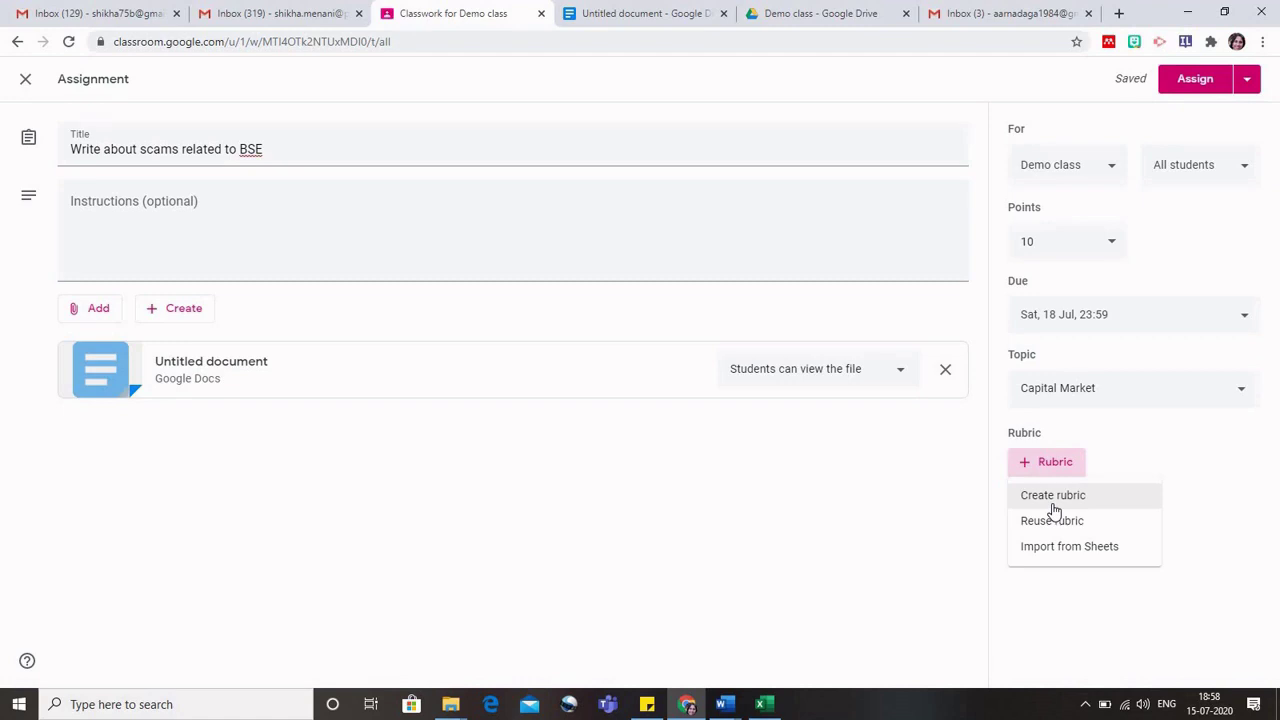
{"action": "left_click", "coordinate": [1053, 495]}
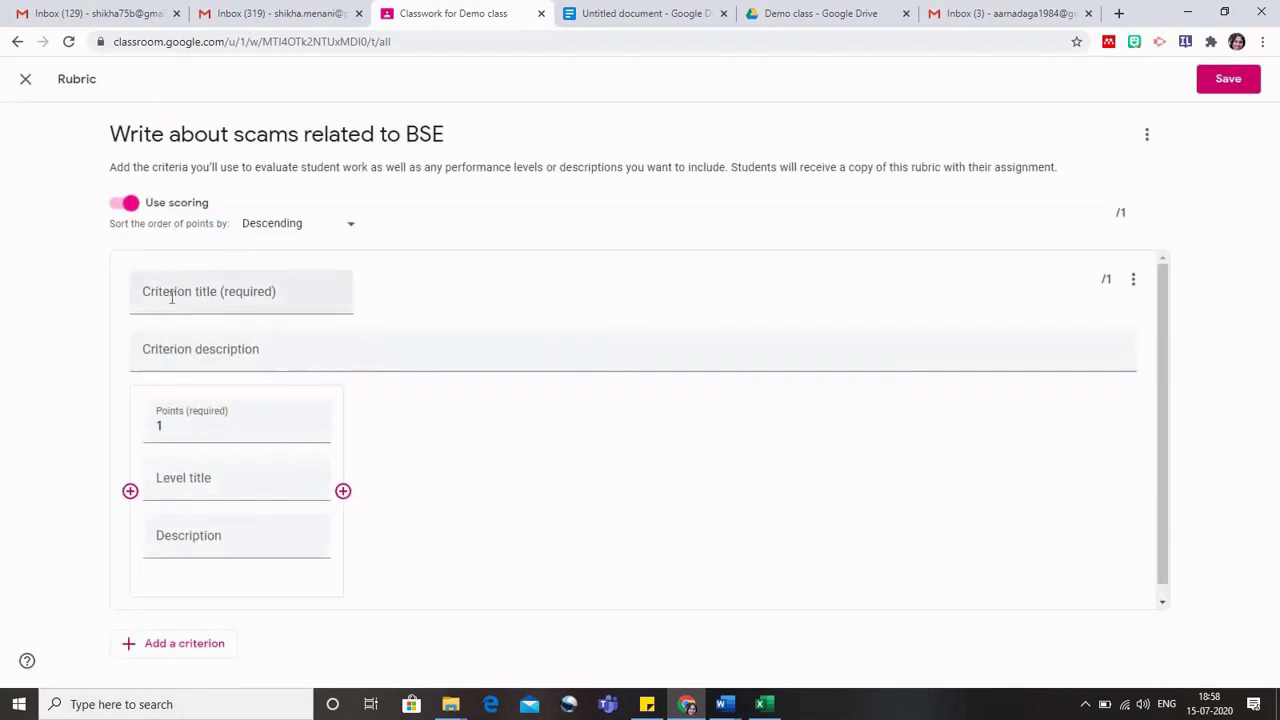
{"action": "left_click", "coordinate": [172, 297]}
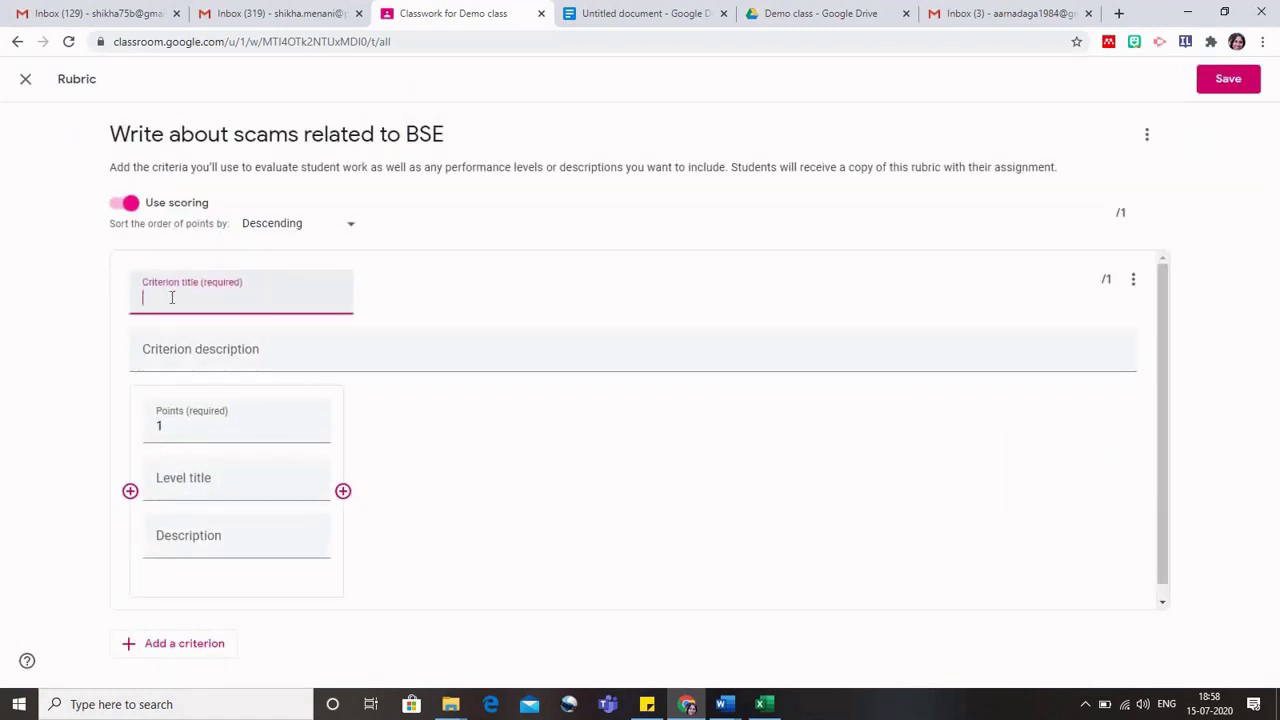
{"action": "type", "text": "Language"}
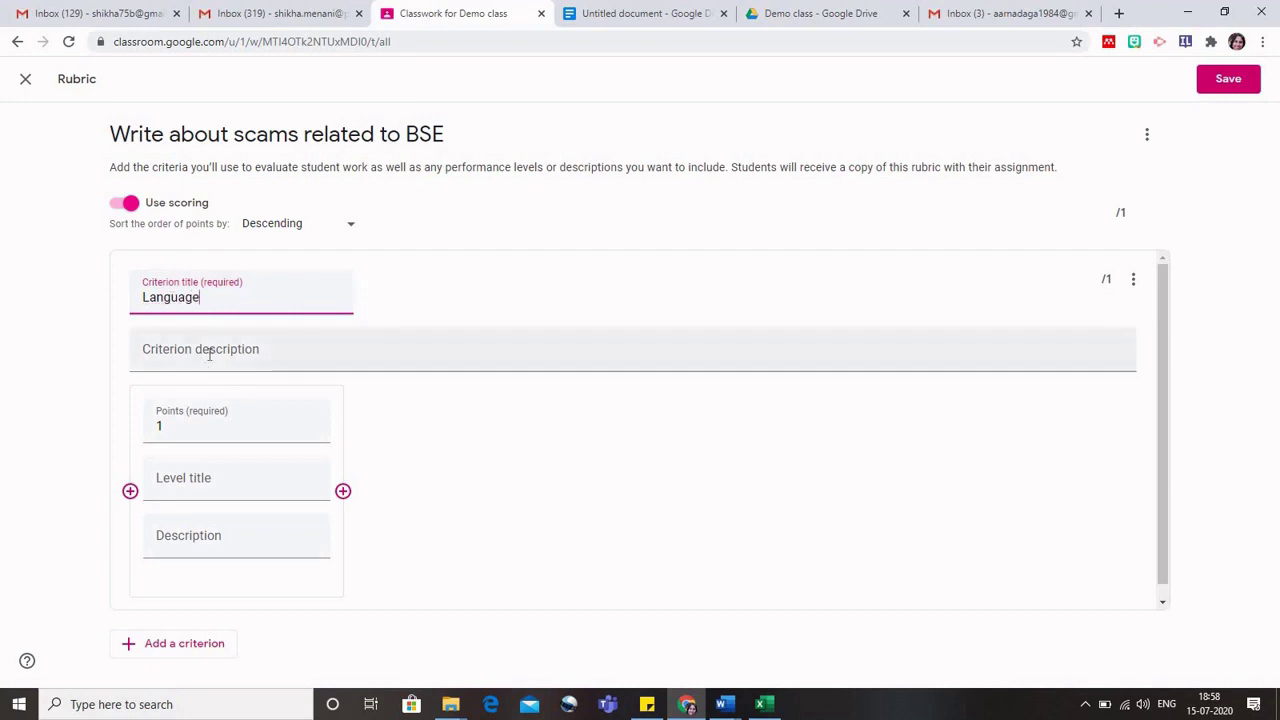
{"action": "left_click", "coordinate": [209, 355]}
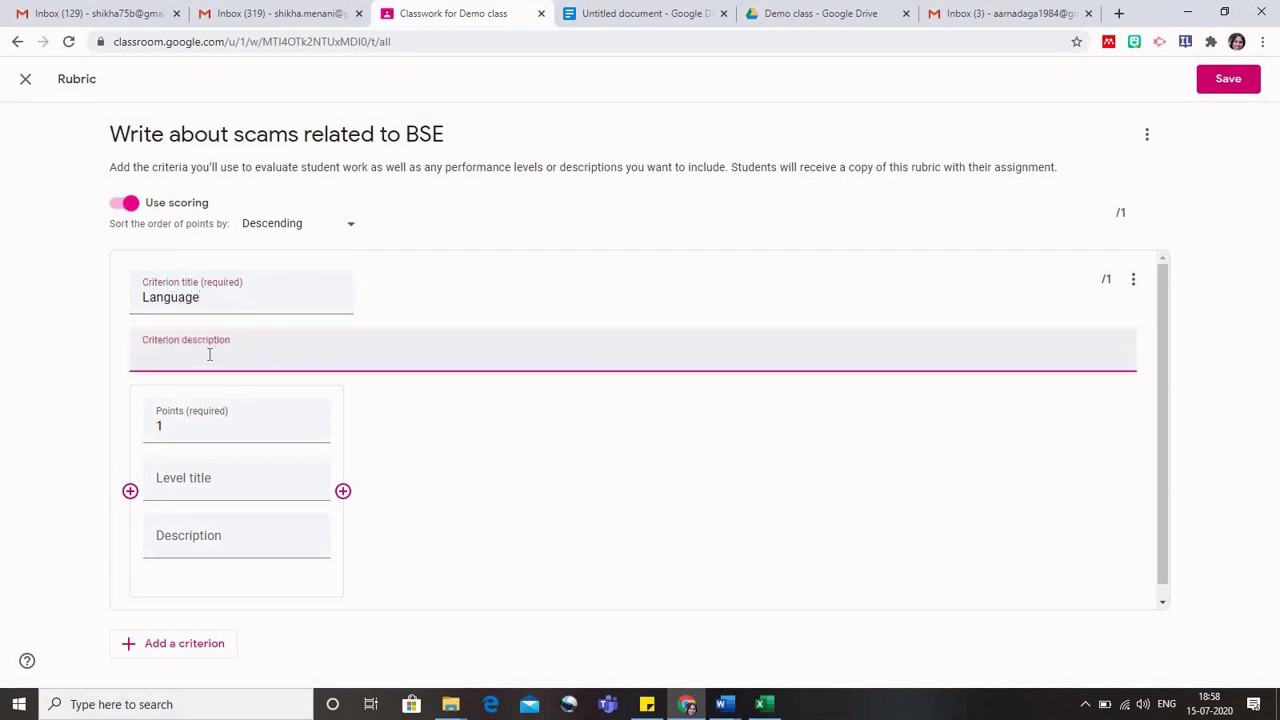
{"action": "type", "text": "How good is the language and h"}
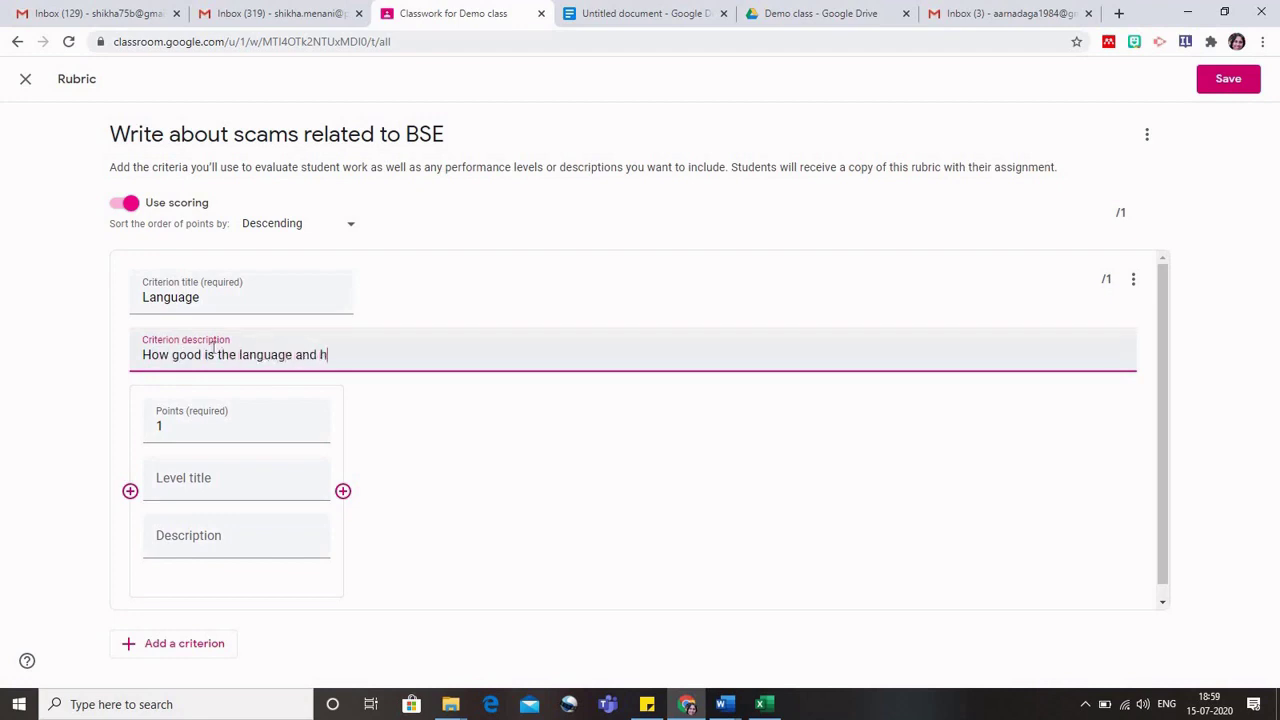
{"action": "type", "text": "ow original it is."}
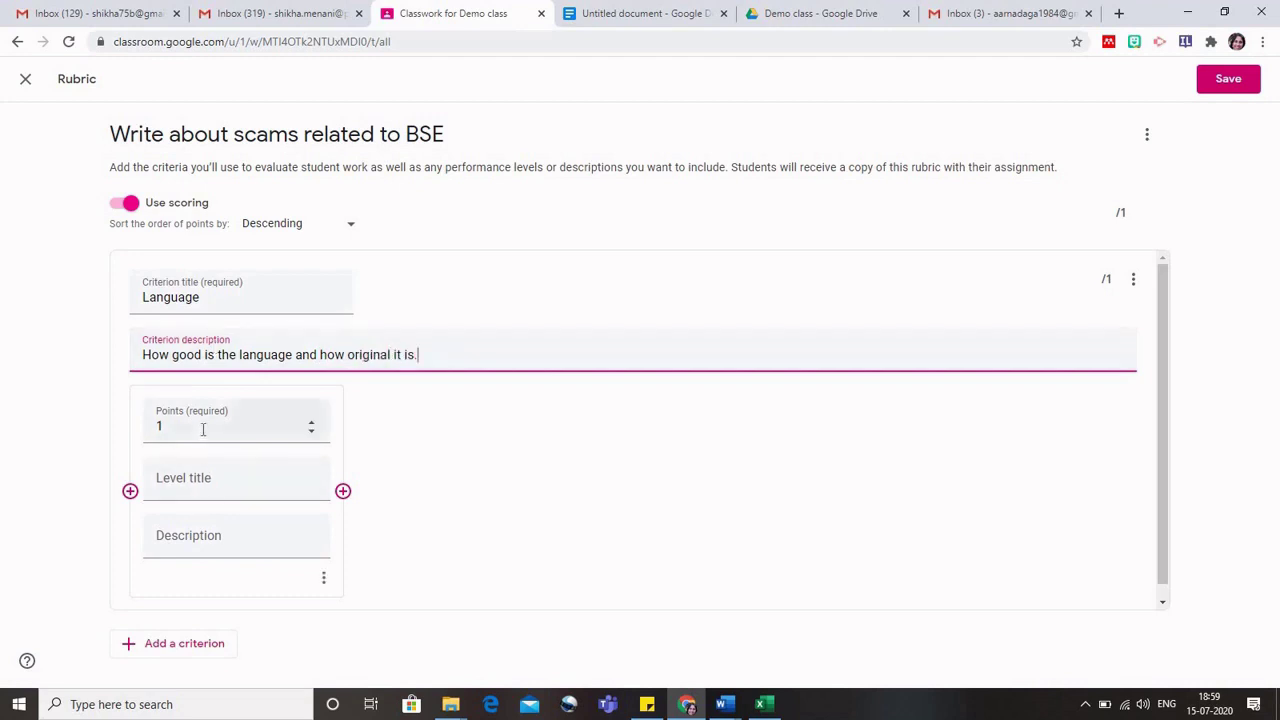
Set the Language criterion's first level to 5 points, titled "Original" and described as "Excellent".
{"action": "left_click", "coordinate": [203, 429]}
{"action": "key", "text": "BackSpace"}
{"action": "type", "text": "5"}
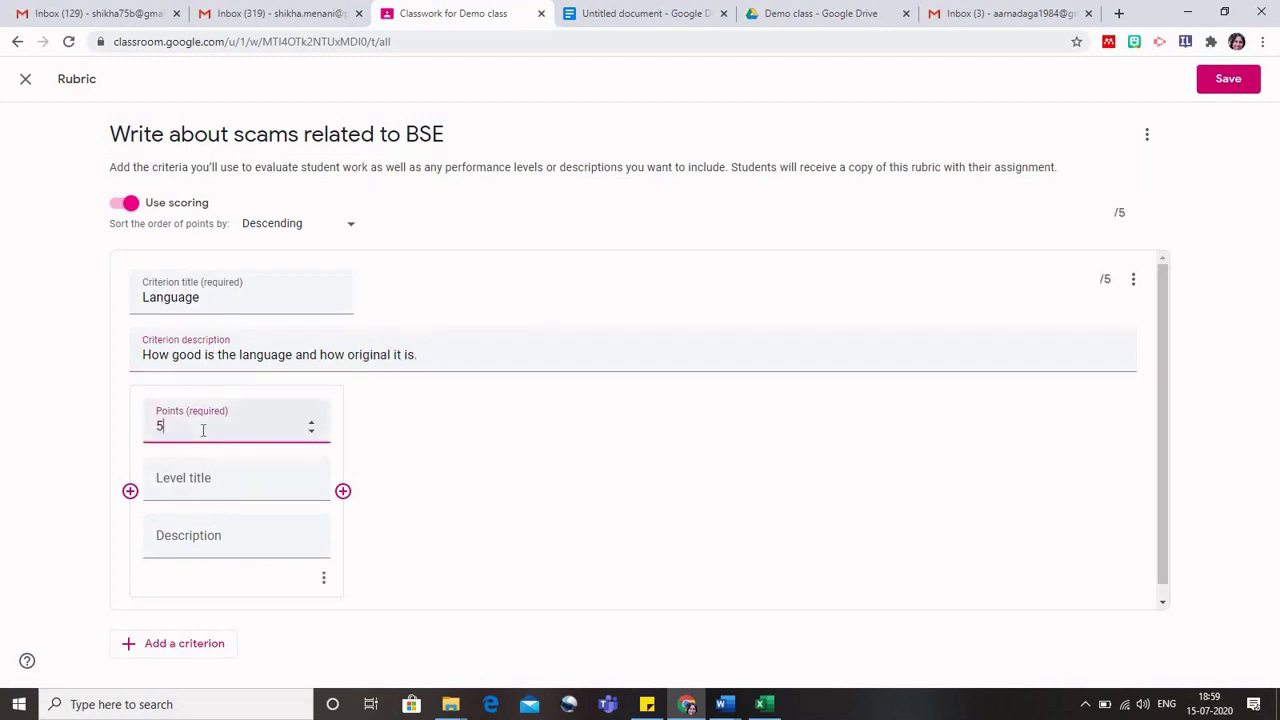
{"action": "left_click", "coordinate": [192, 482]}
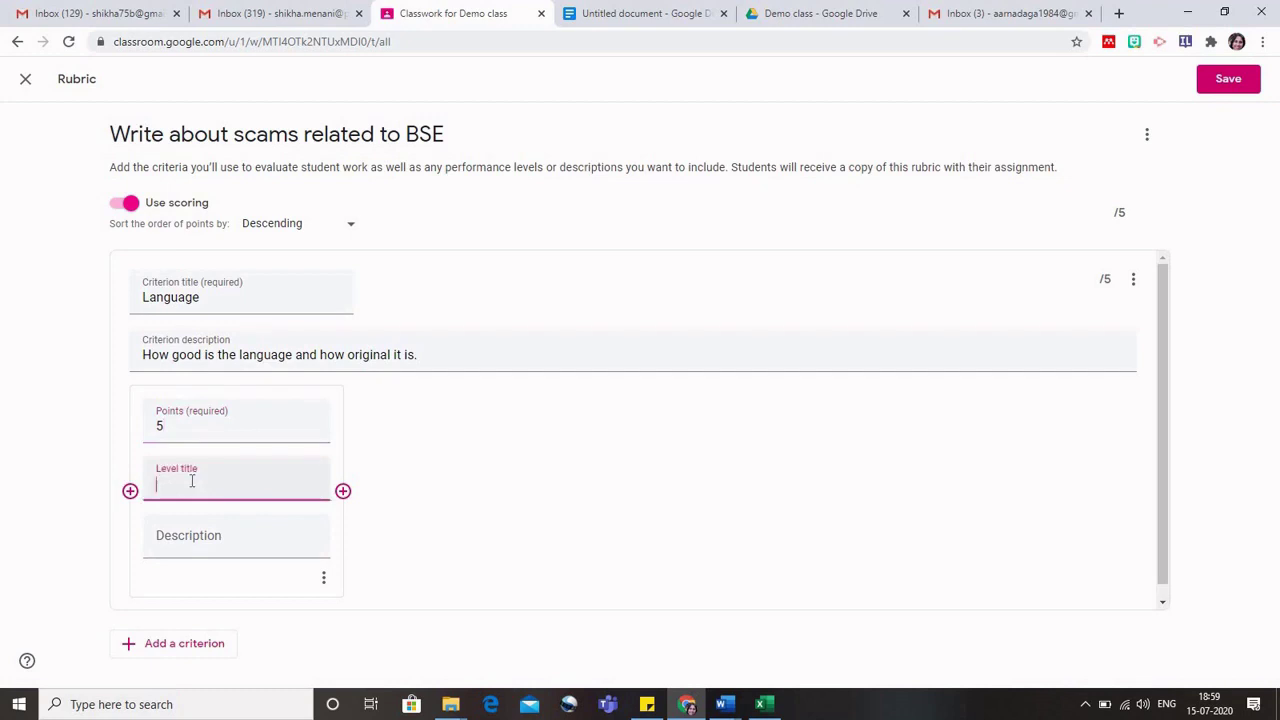
{"action": "type", "text": "Original"}
{"action": "left_click", "coordinate": [203, 537]}
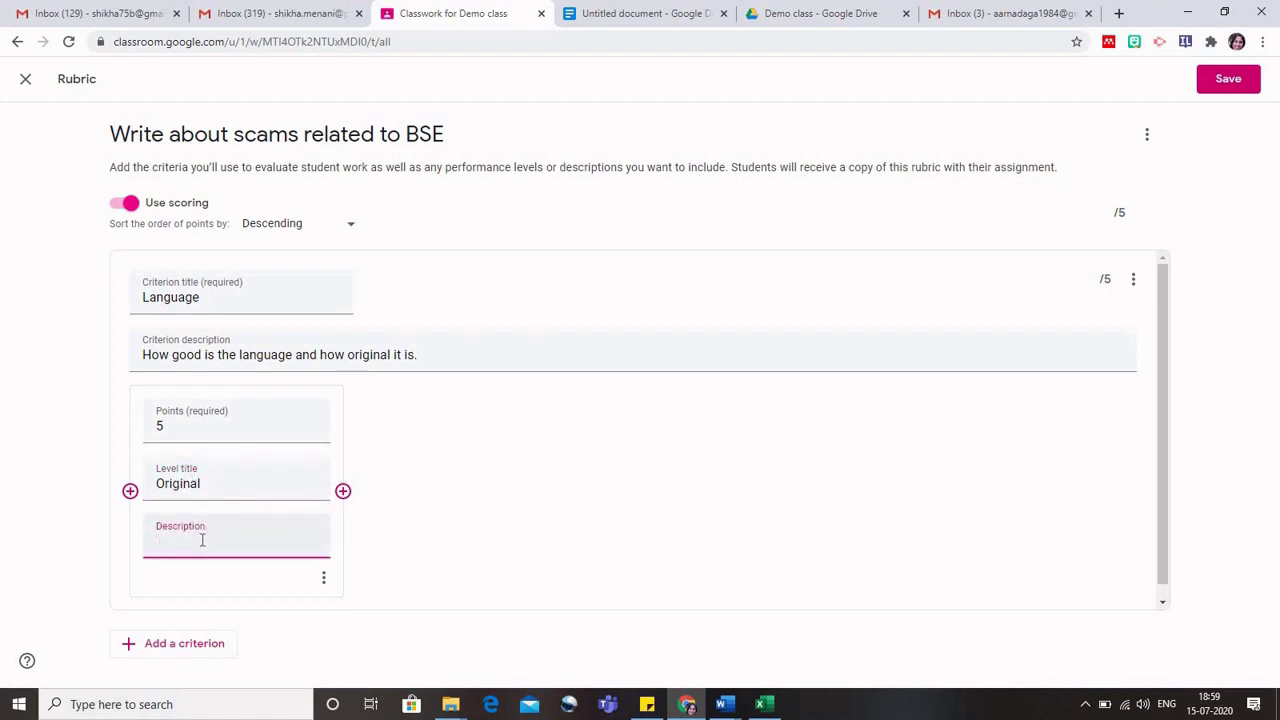
{"action": "type", "text": "E"}
{"action": "key", "text": "BackSpace"}
{"action": "type", "text": "excellent"}
{"action": "left_click", "coordinate": [164, 545]}
{"action": "key", "text": "BackSpace"}
{"action": "type", "text": "E"}
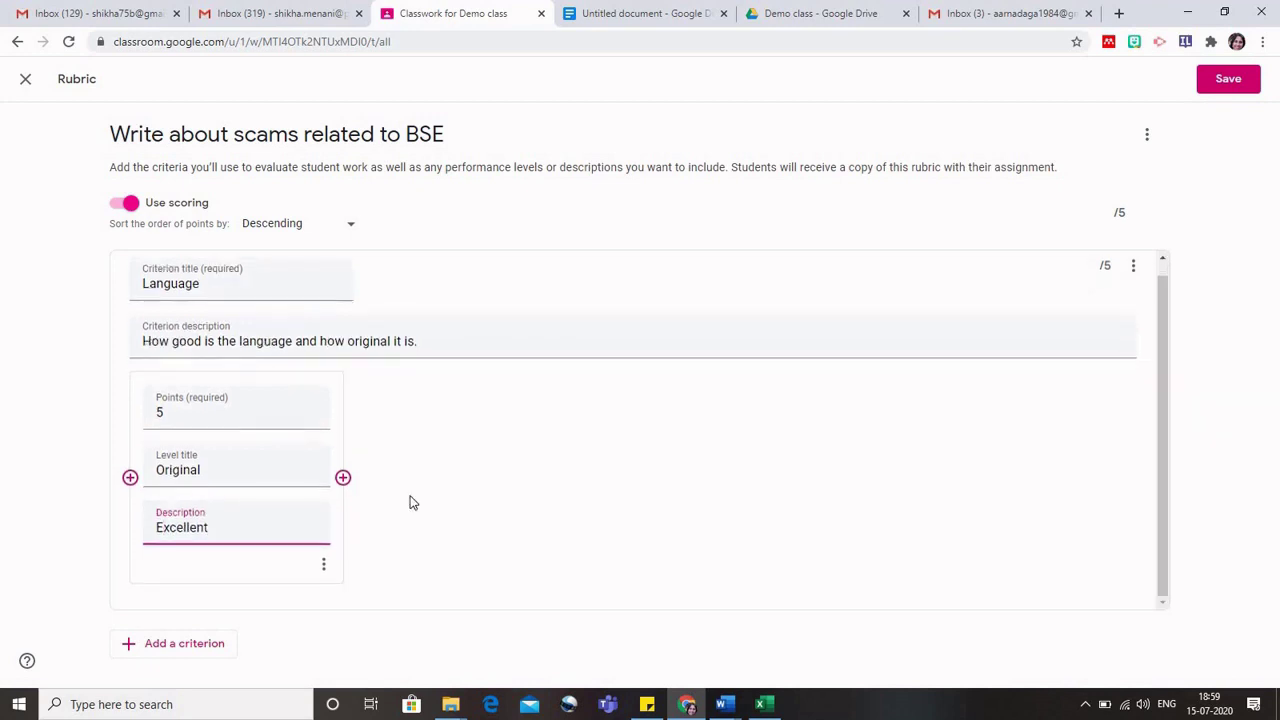
Add a second Language level worth 3 points, titled "Mediocre" and described as "Still scope for innvovation".
{"action": "left_click", "coordinate": [344, 479]}
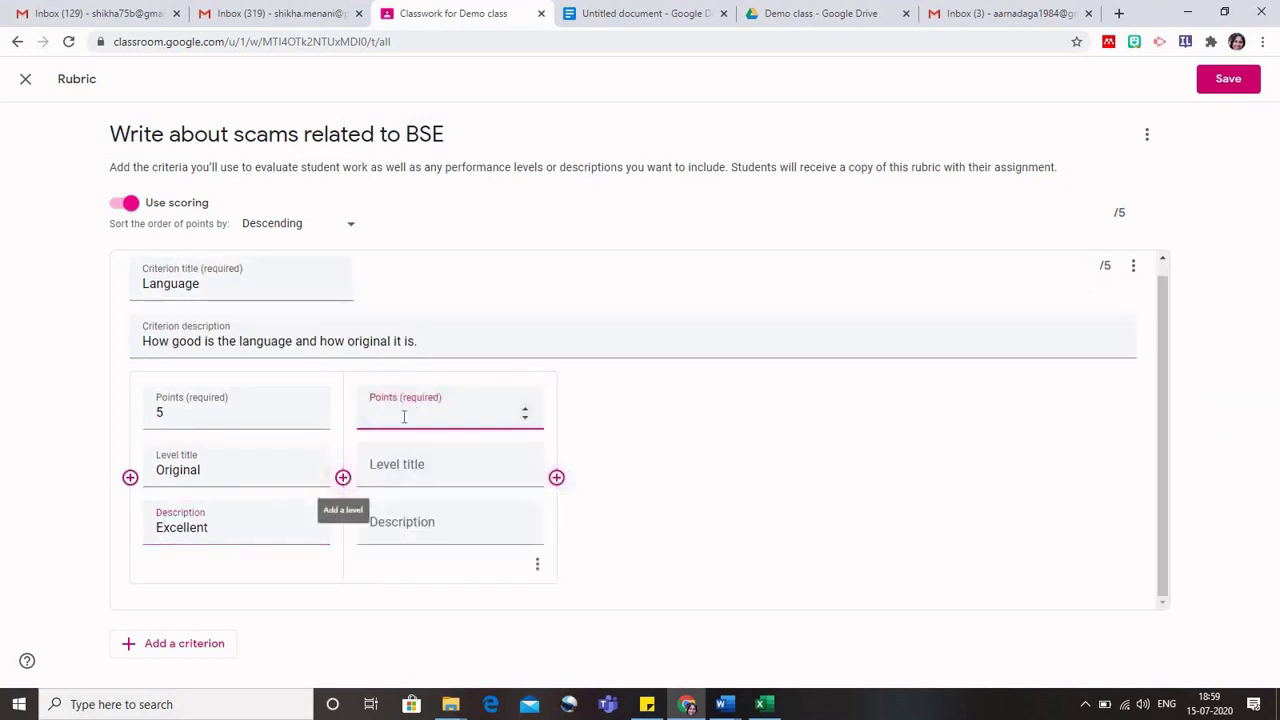
{"action": "type", "text": "3"}
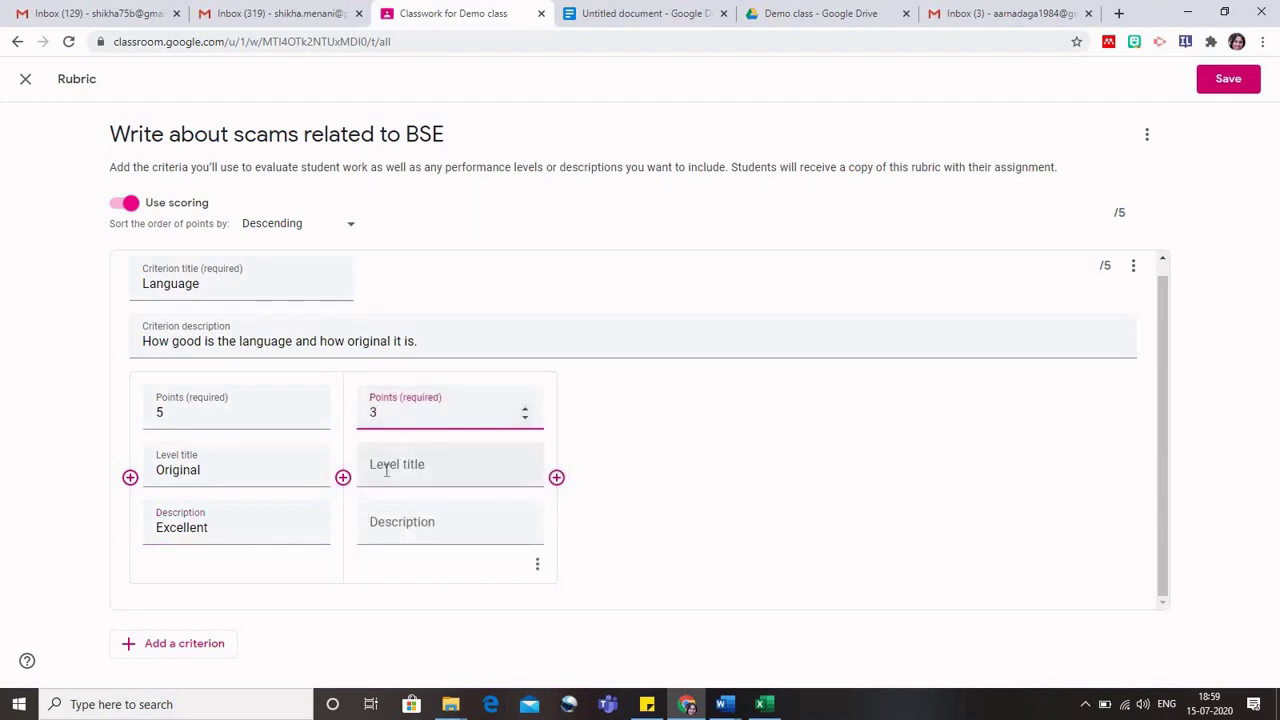
{"action": "left_click", "coordinate": [381, 470]}
{"action": "type", "text": "Mediocre"}
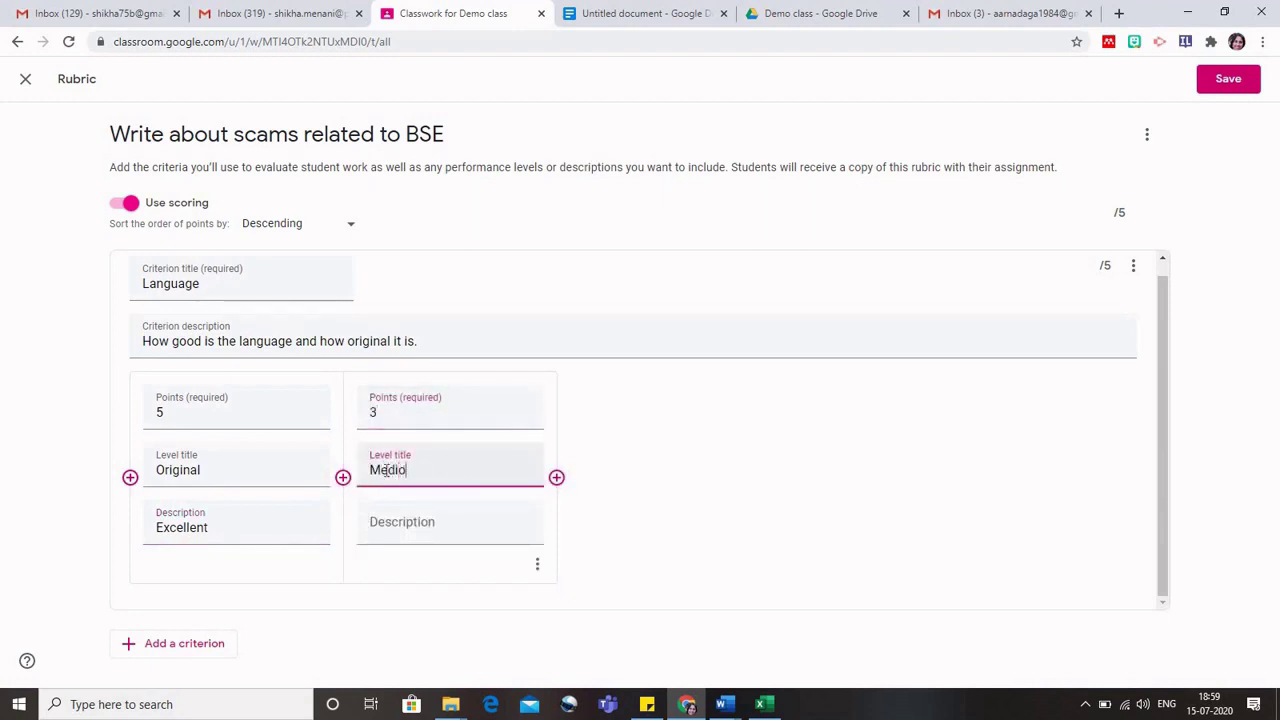
{"action": "left_click", "coordinate": [408, 528]}
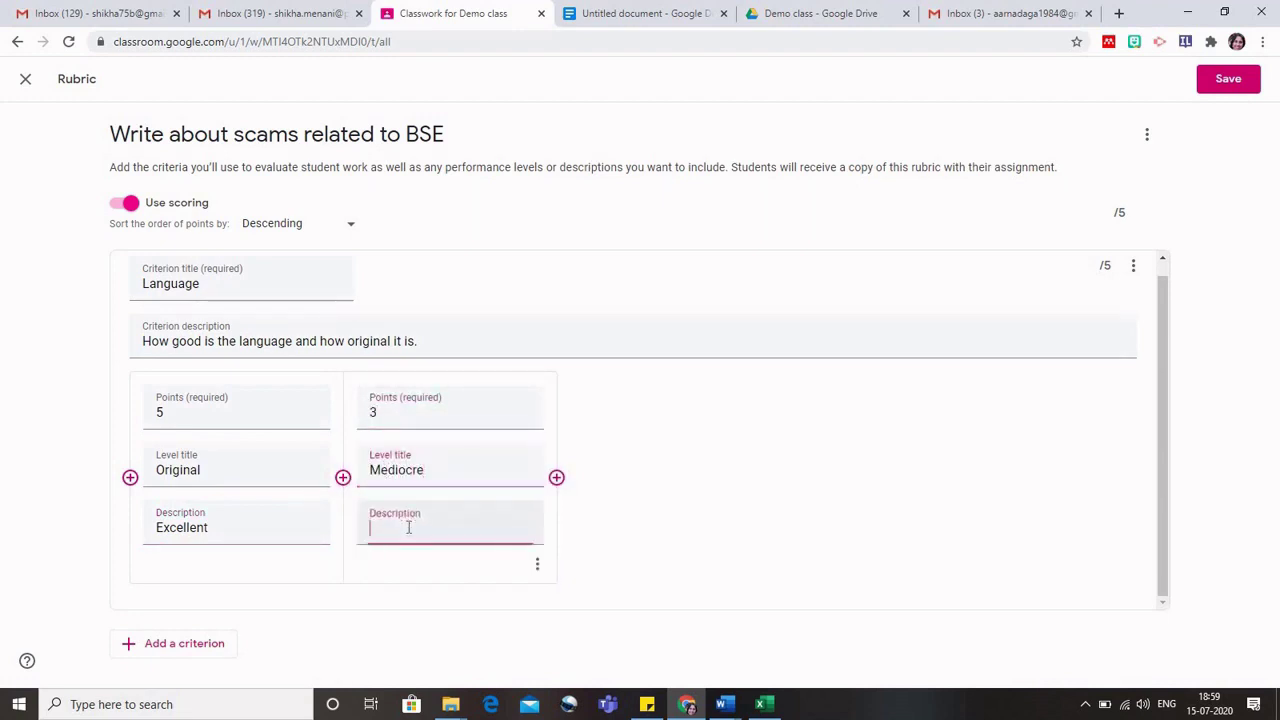
{"action": "type", "text": "Stil;l so"}
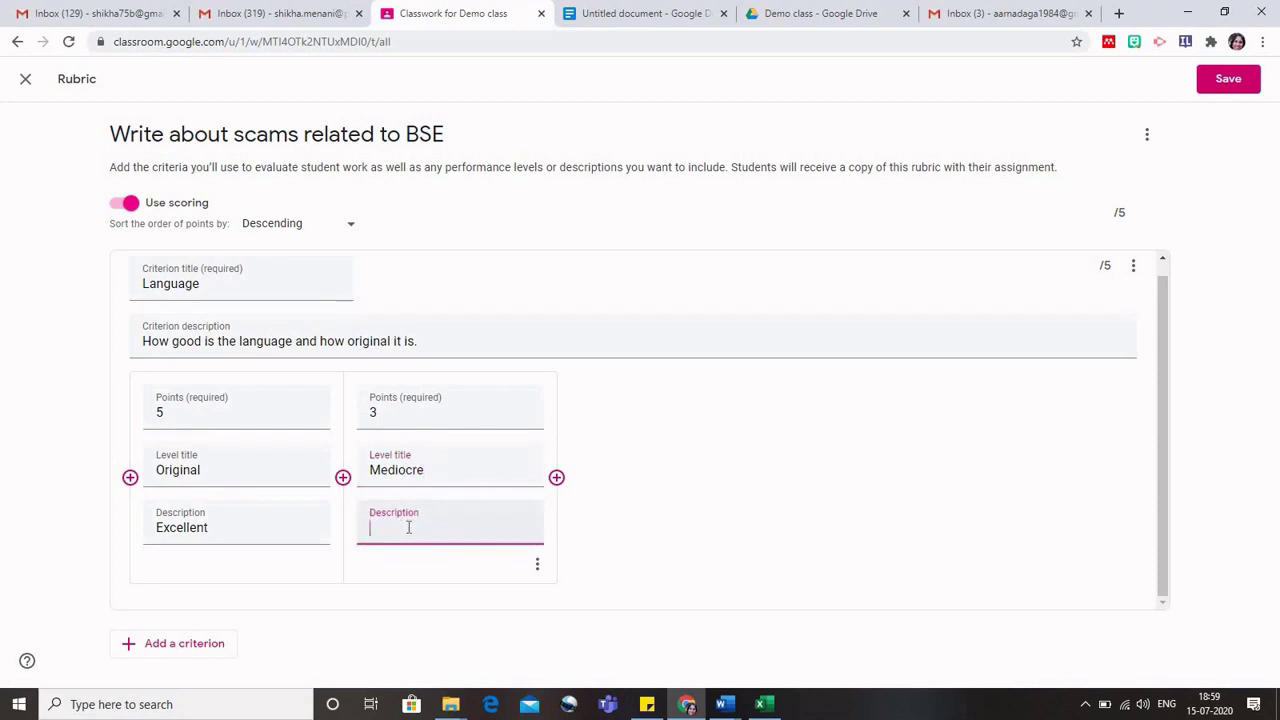
{"action": "key", "text": "BackSpace"}
{"action": "key", "text": "BackSpace"}
{"action": "key", "text": "BackSpace"}
{"action": "key", "text": "BackSpace"}
{"action": "key", "text": "BackSpace"}
{"action": "type", "text": "l scope for innvoation"}
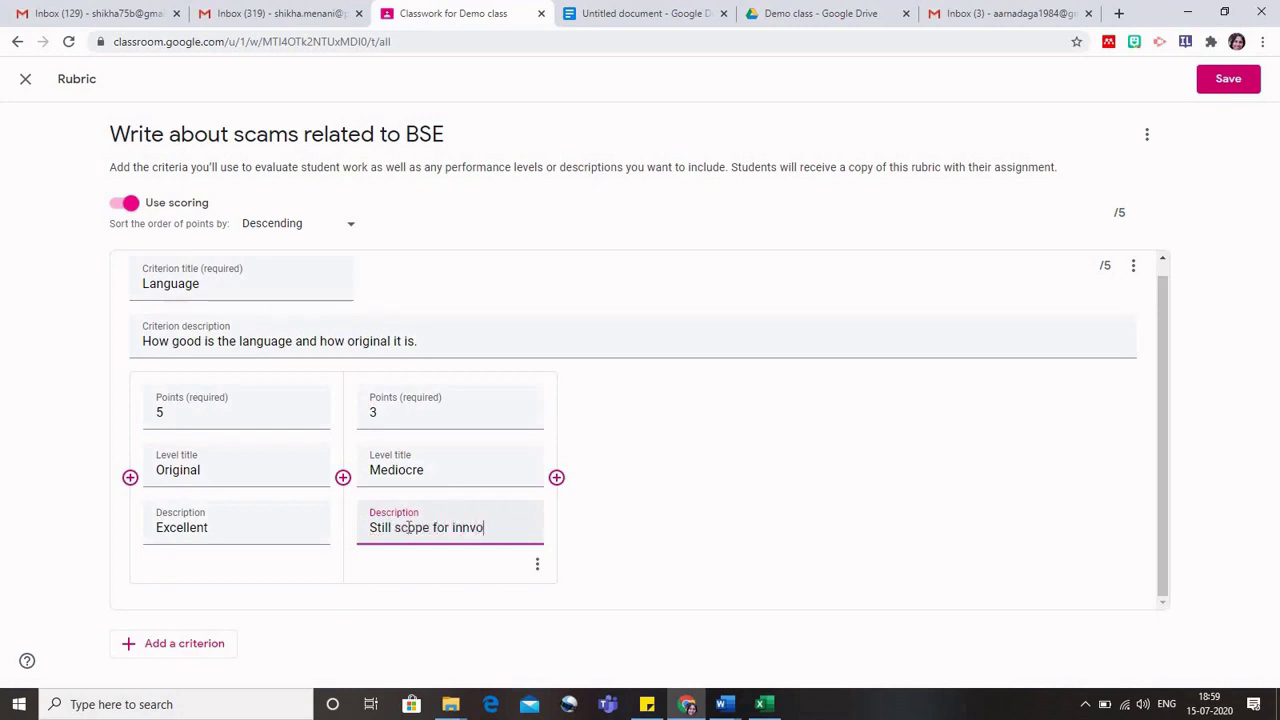
{"action": "left_click", "coordinate": [490, 532]}
{"action": "type", "text": "v"}
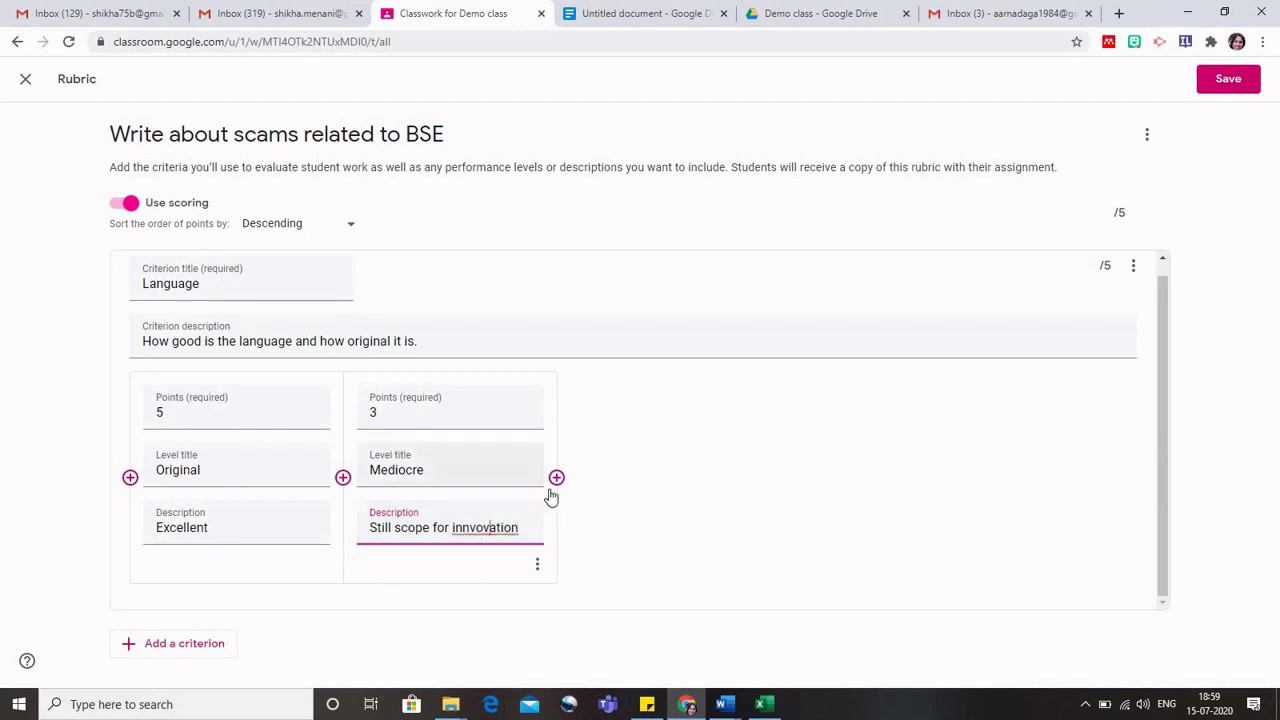
Add a third Language level worth 1 point, titled "Poor".
{"action": "left_click", "coordinate": [556, 477]}
{"action": "type", "text": "1"}
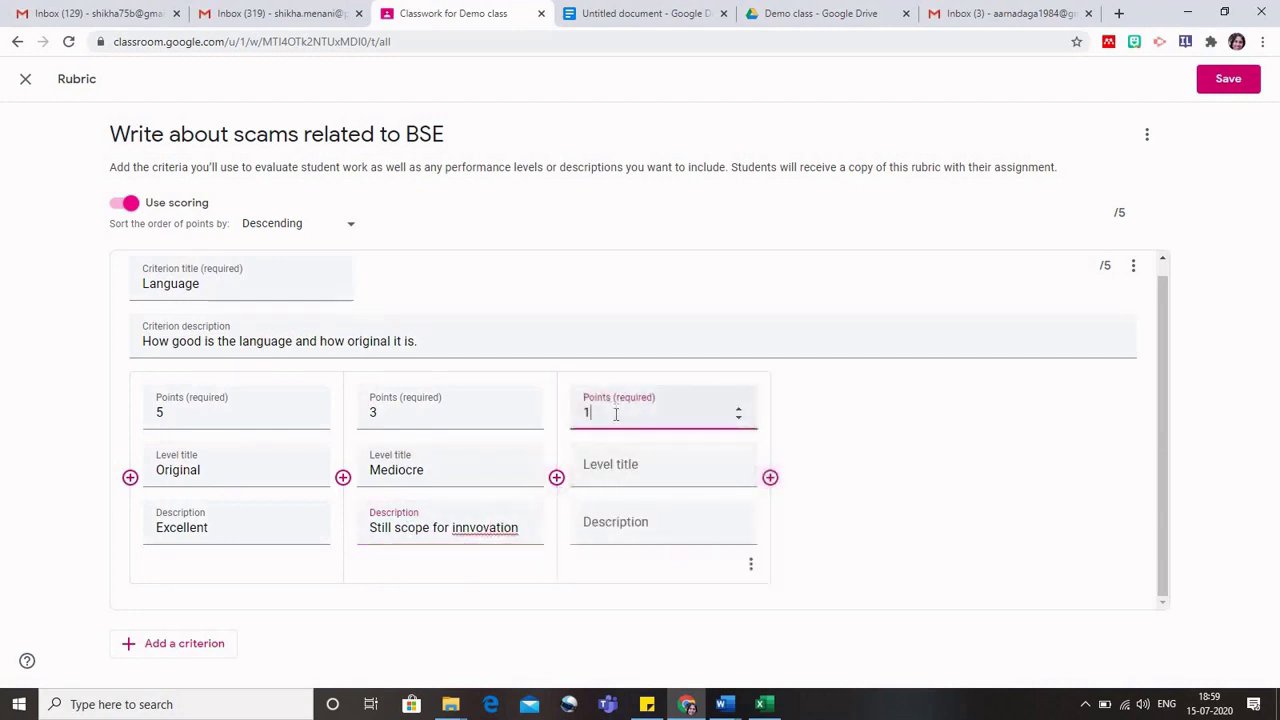
{"action": "left_click", "coordinate": [601, 475]}
{"action": "type", "text": "Poor"}
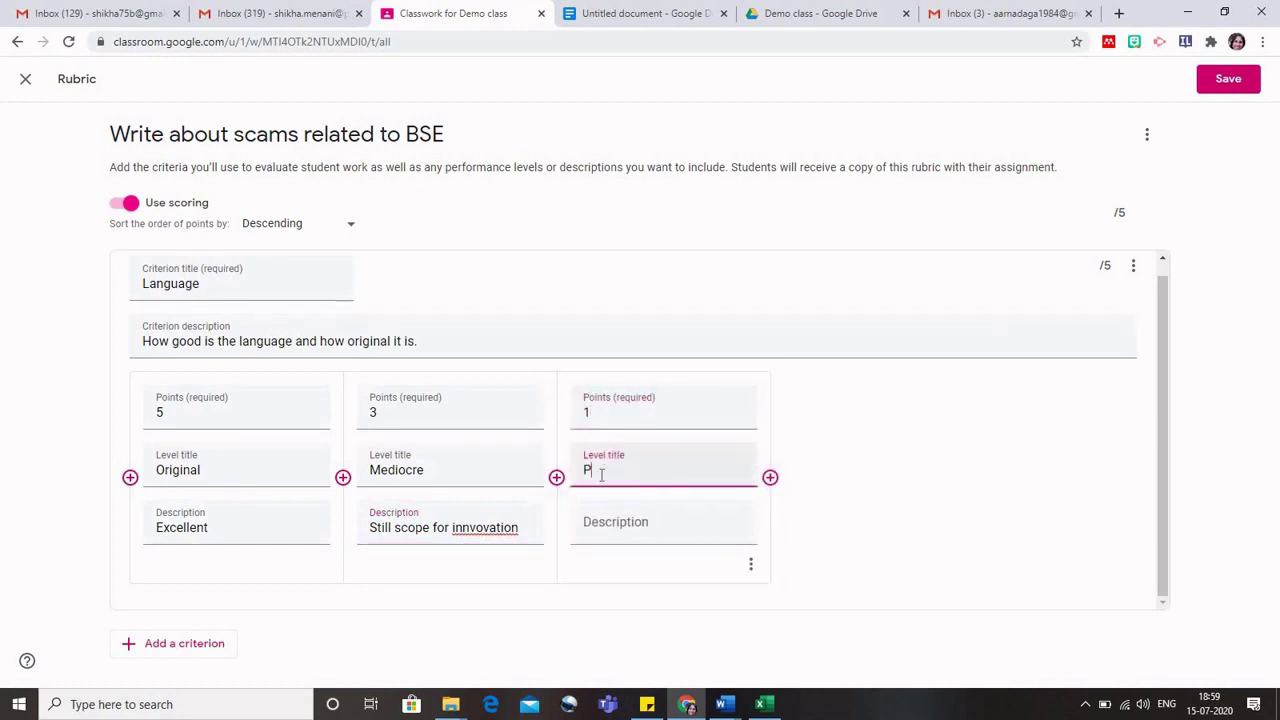
{"action": "left_click", "coordinate": [609, 527]}
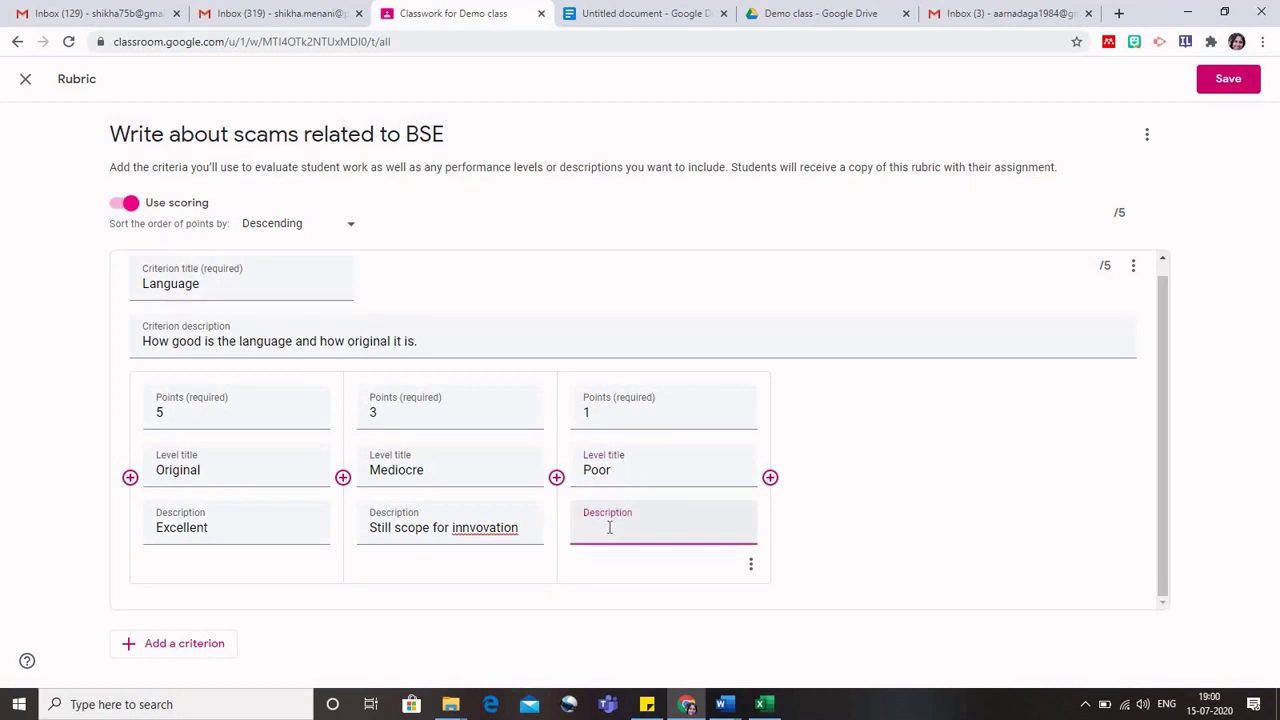
Correct the Mediocre level's description to "Still scope for innovation" and describe the Poor level as "Copied from others".
{"action": "left_click", "coordinate": [481, 527]}
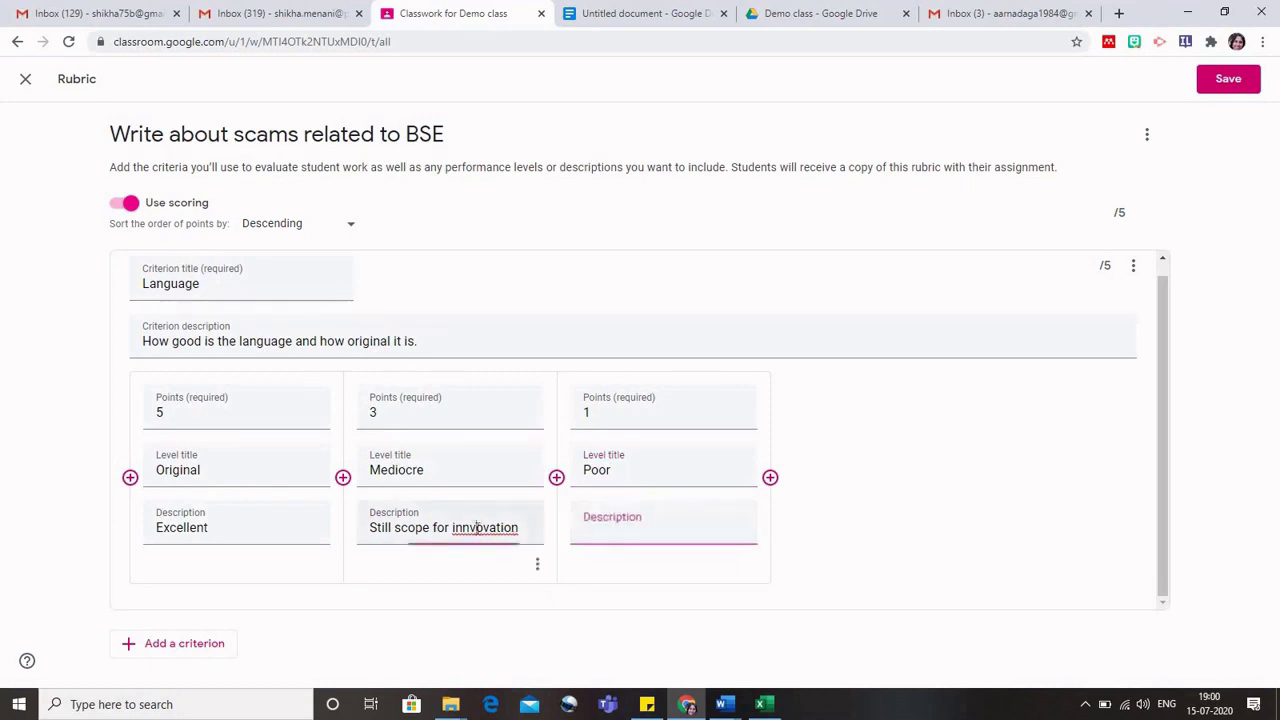
{"action": "key", "text": "BackSpace"}
{"action": "left_click", "coordinate": [660, 529]}
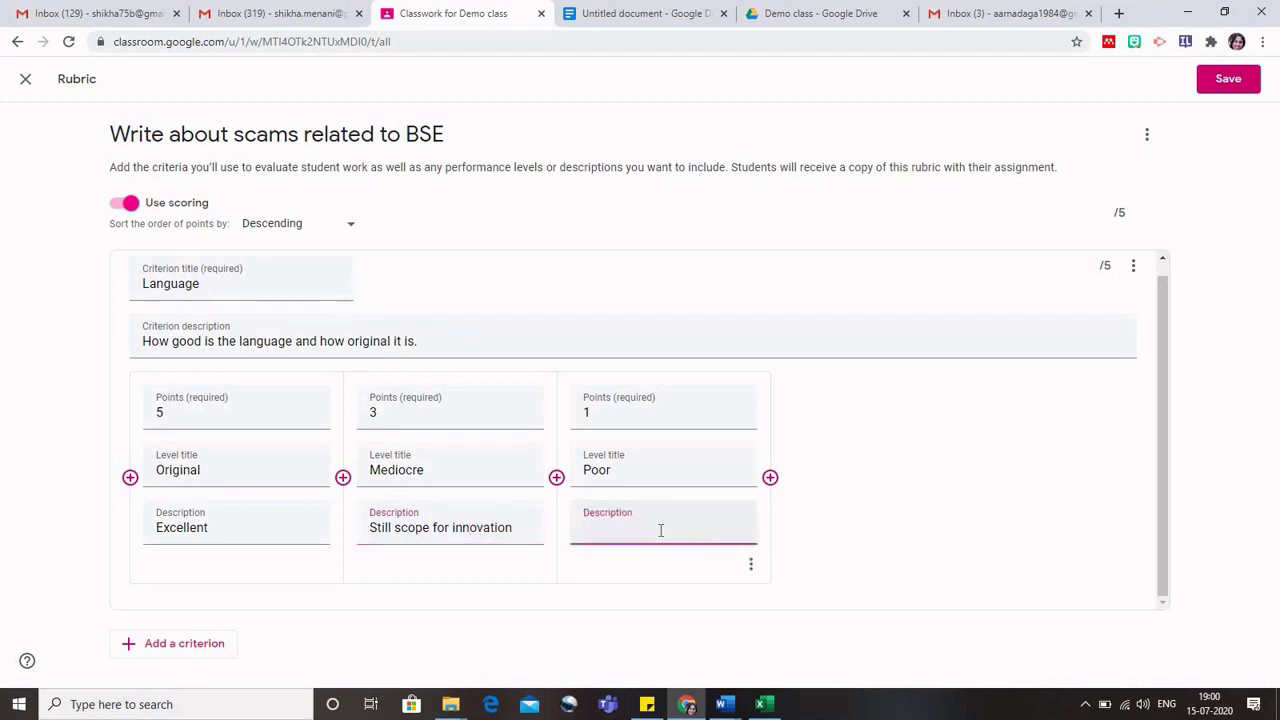
{"action": "type", "text": "Copied from others"}
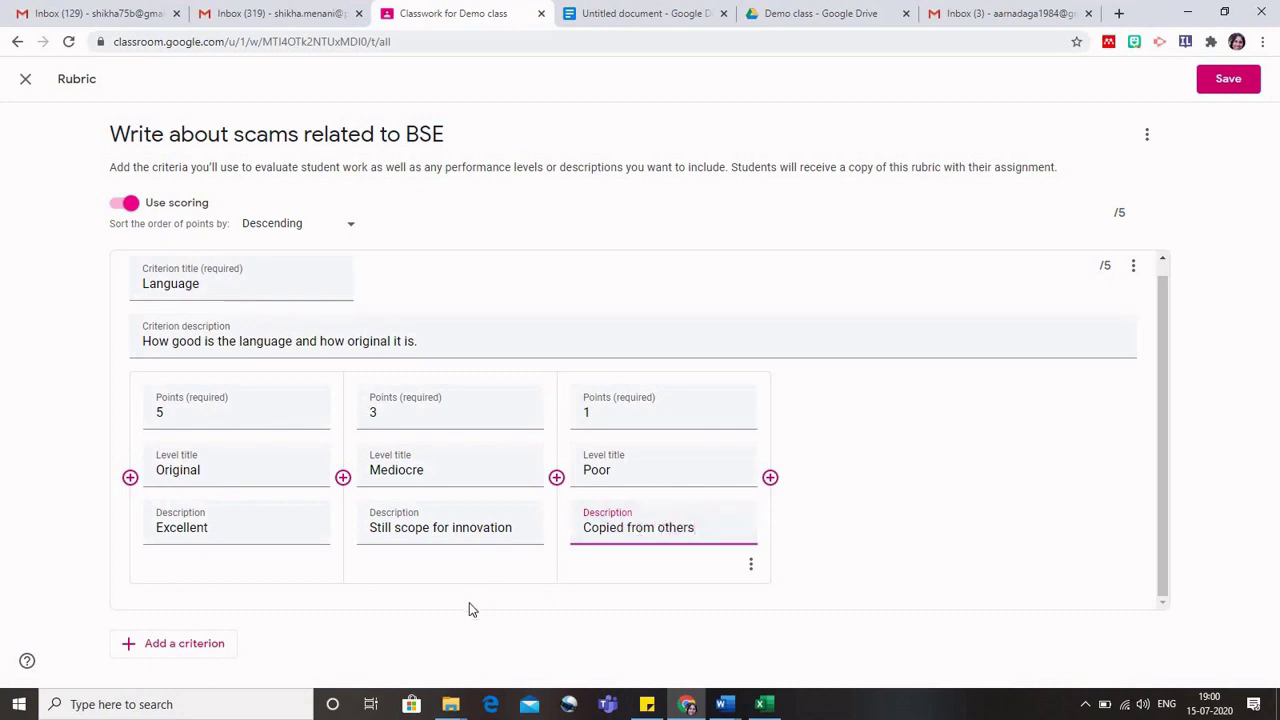
Add a second criterion titled "Case studies", described as "Good case studies", with a first level worth 5 points.
{"action": "left_click", "coordinate": [184, 643]}
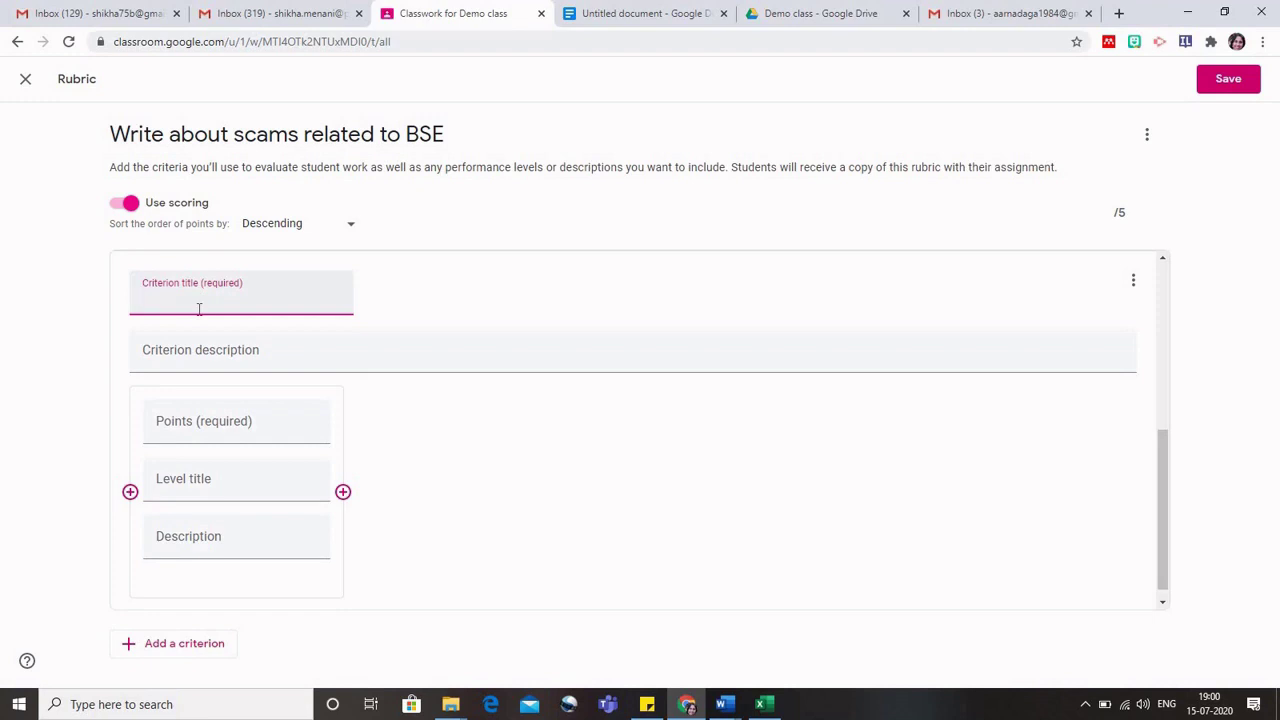
{"action": "type", "text": "Case studies"}
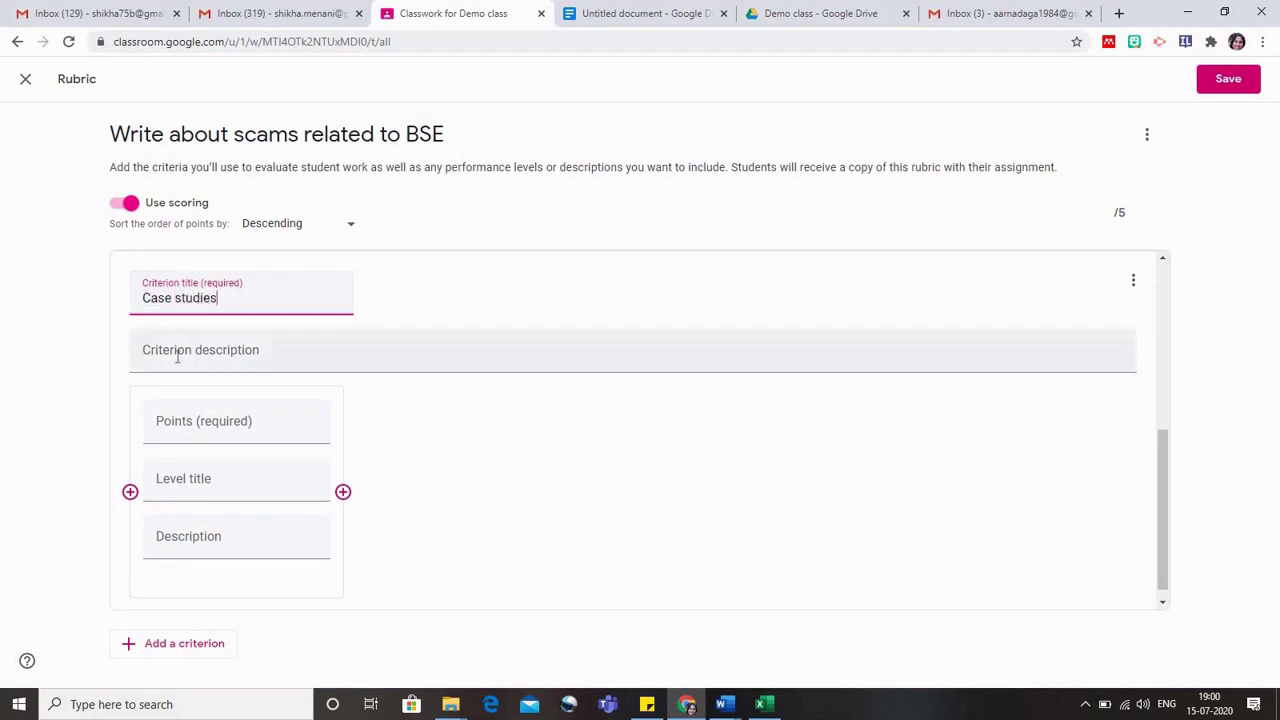
{"action": "left_click", "coordinate": [177, 363]}
{"action": "type", "text": "Goo"}
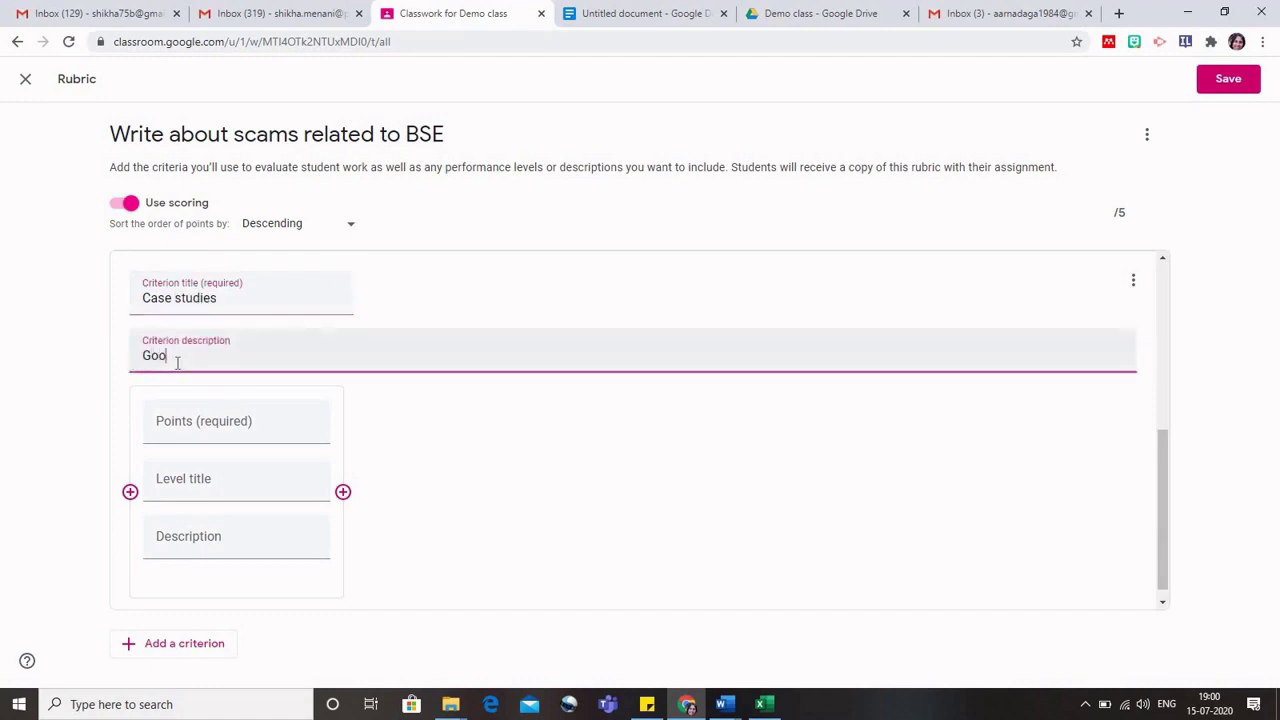
{"action": "type", "text": "d case studies"}
{"action": "left_click", "coordinate": [200, 424]}
{"action": "type", "text": "5"}
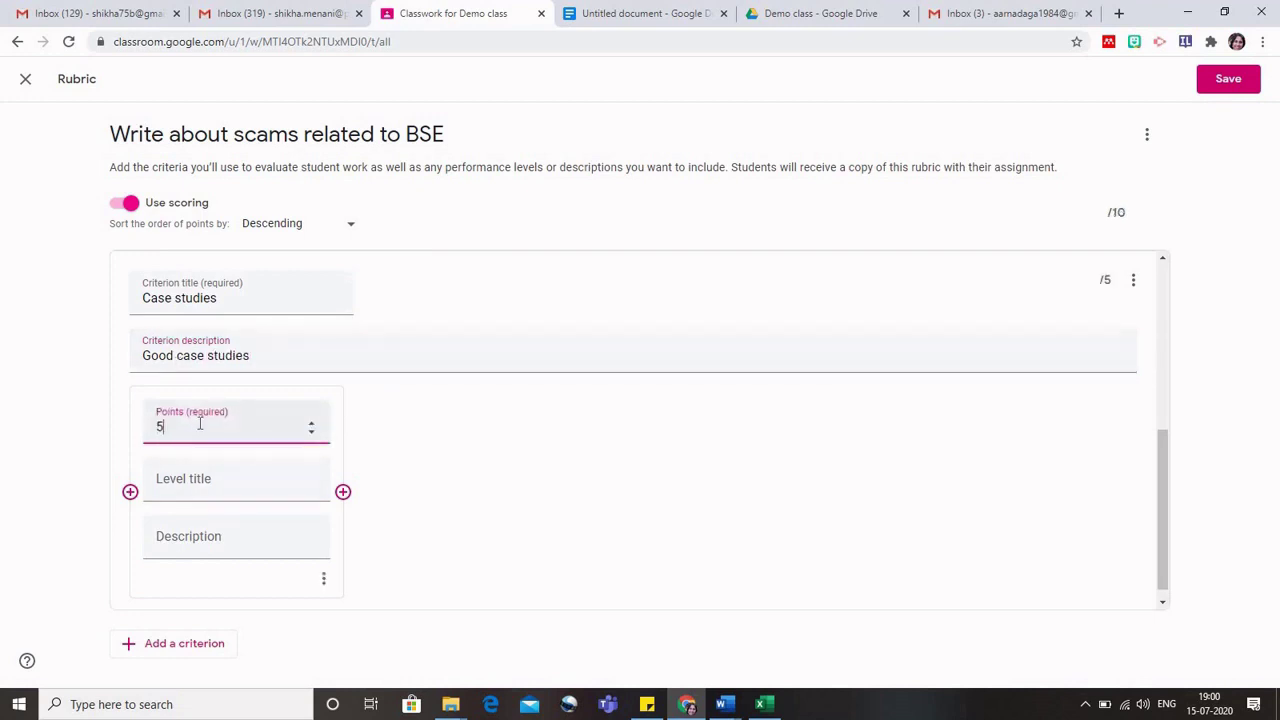
{"action": "left_click", "coordinate": [185, 484]}
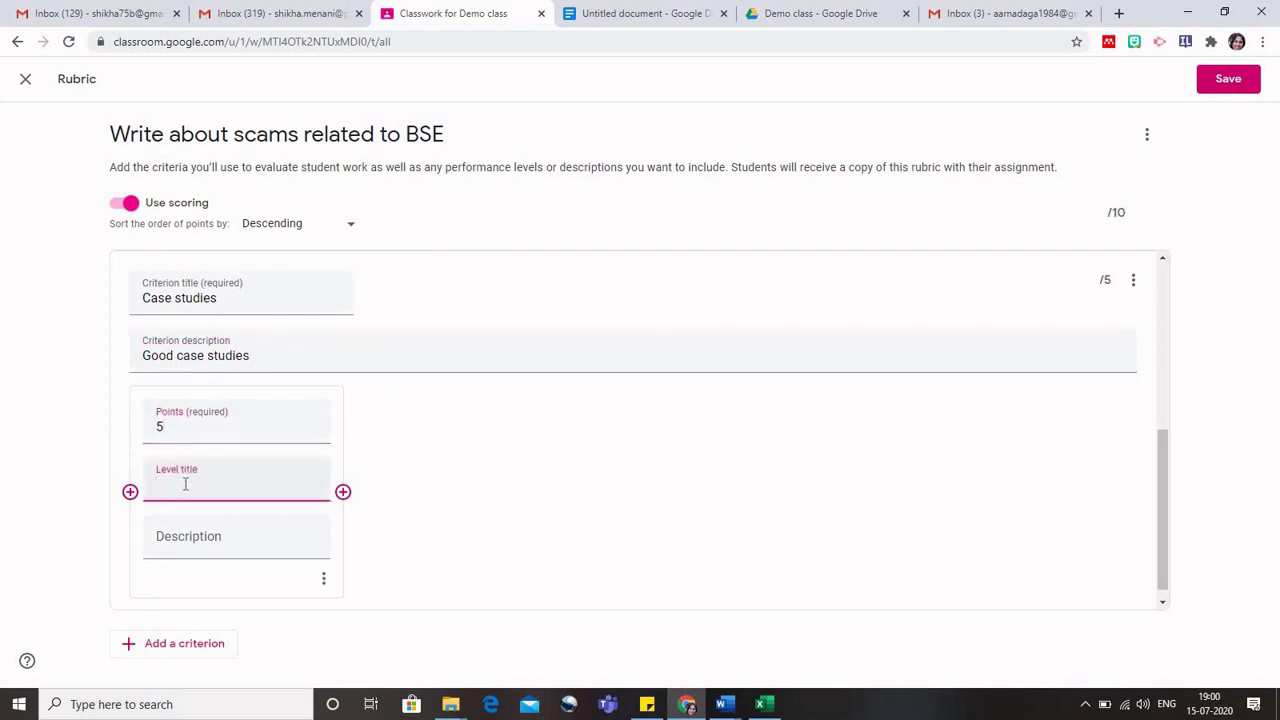
Sort the rubric's points in ascending order.
{"action": "left_click", "coordinate": [352, 229]}
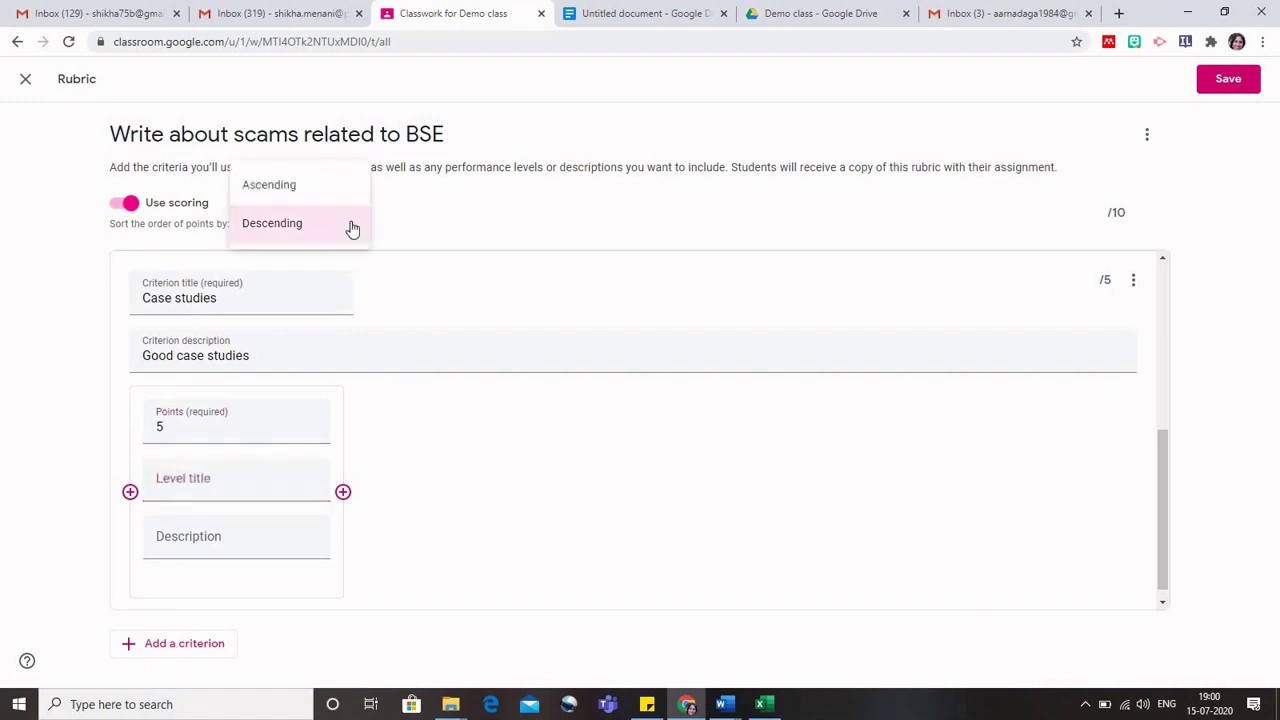
{"action": "left_click", "coordinate": [303, 185]}
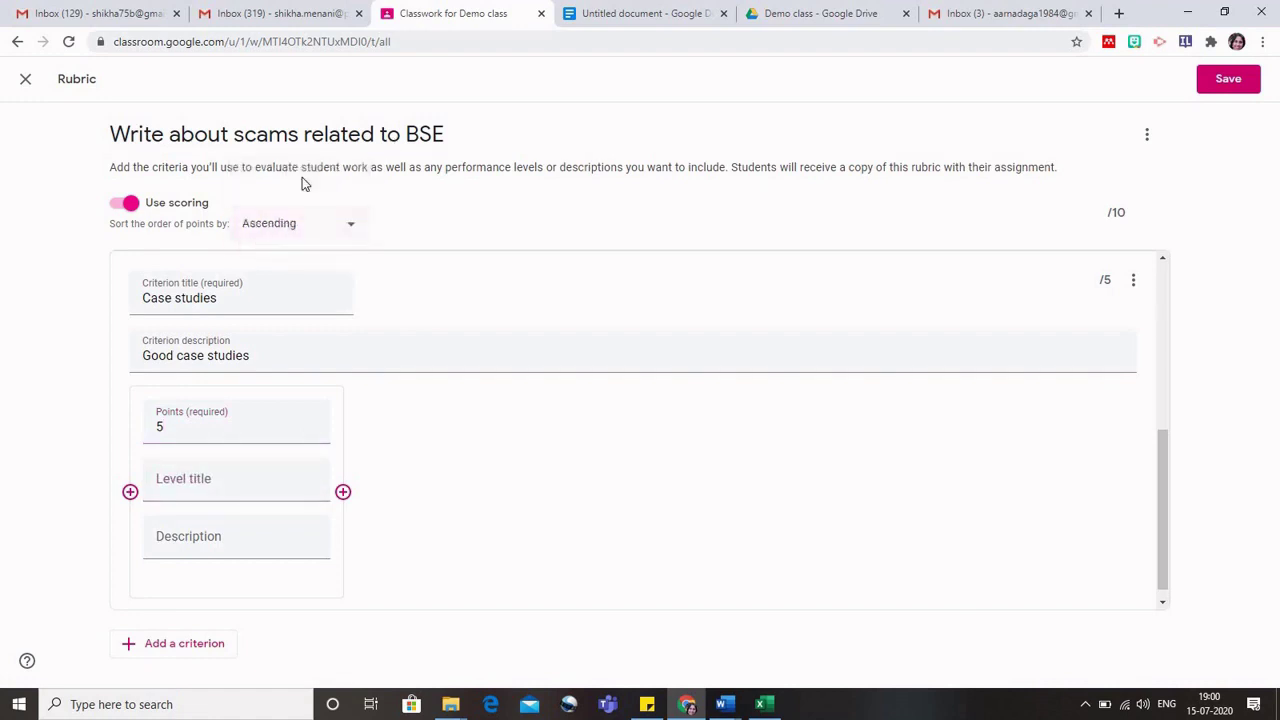
Sort the rubric's points in descending order.
{"action": "left_click", "coordinate": [353, 228]}
{"action": "left_click", "coordinate": [318, 265]}
Title the Case studies criterion's 5-point level "Good use of case studies" and describe it as "excellent".
{"action": "left_click", "coordinate": [196, 480]}
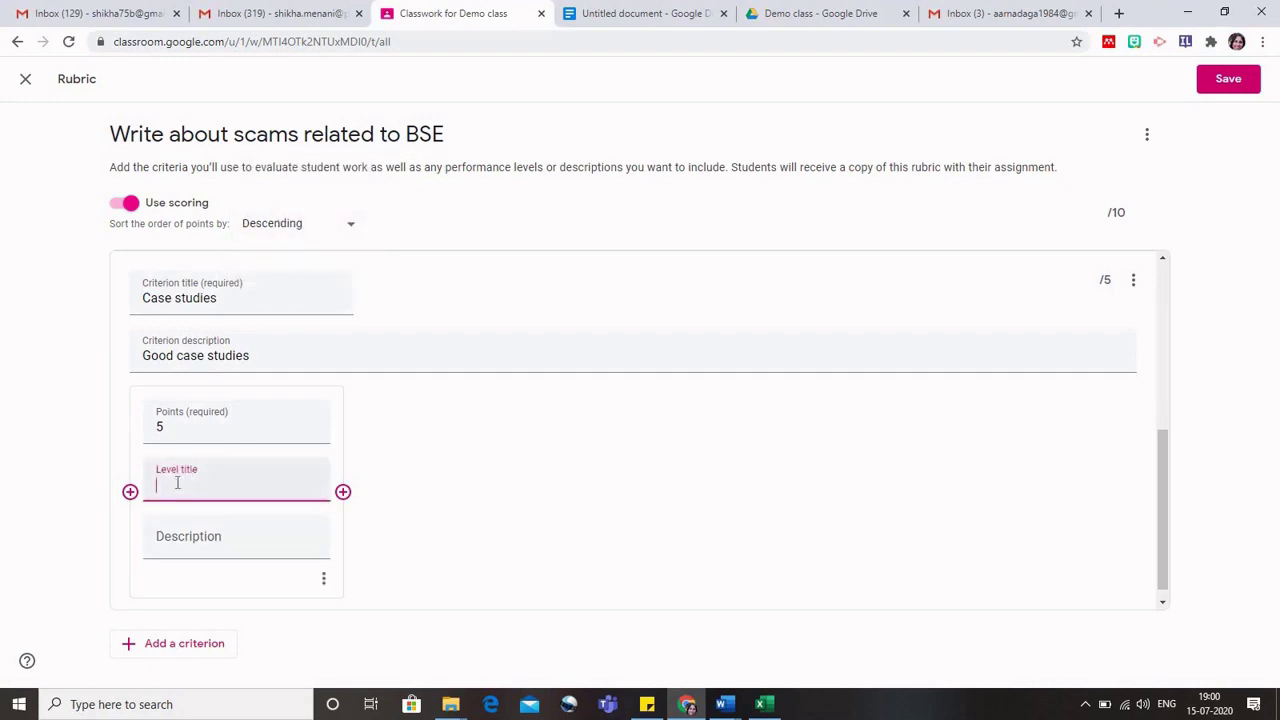
{"action": "type", "text": "Good use o"}
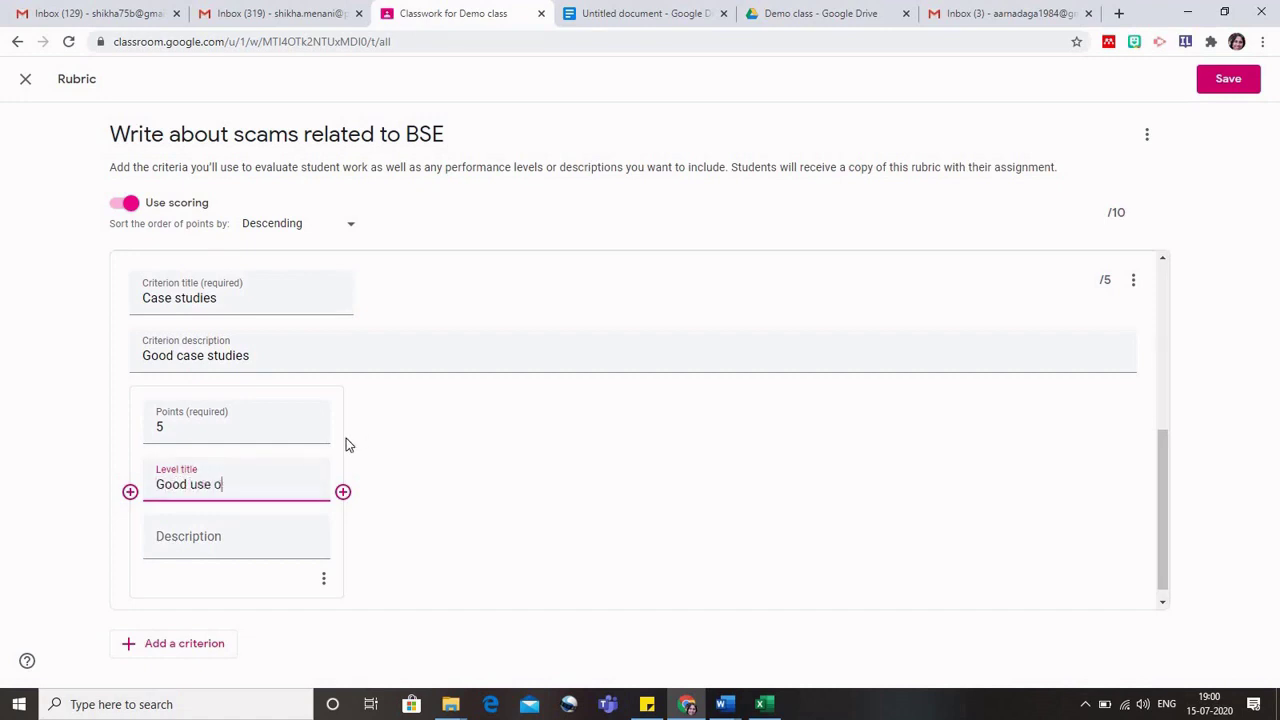
{"action": "type", "text": "f case studies"}
{"action": "key", "text": "BackSpace"}
{"action": "key", "text": "BackSpace"}
{"action": "key", "text": "BackSpace"}
{"action": "type", "text": "o"}
{"action": "key", "text": "BackSpace"}
{"action": "key", "text": "BackSpace"}
{"action": "type", "text": "dies"}
{"action": "left_click", "coordinate": [216, 543]}
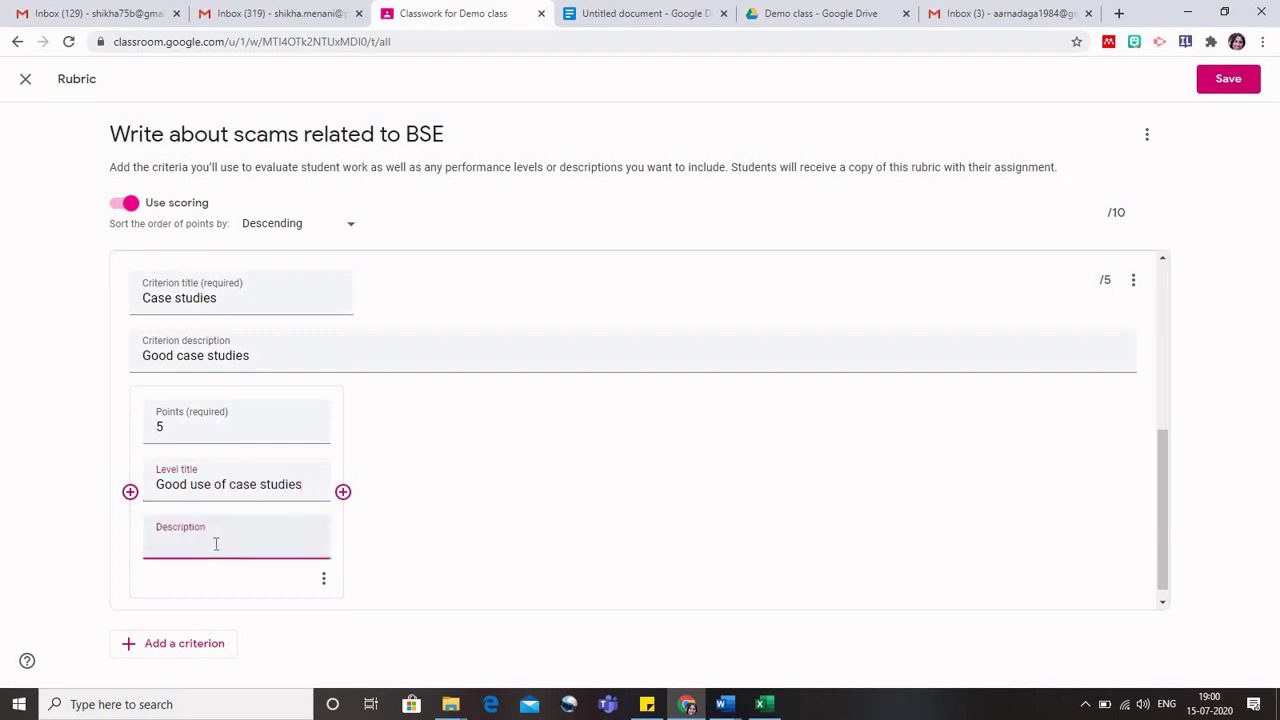
{"action": "type", "text": "excellent"}
Add a second Case studies level worth 1 point, titled "No use" and described as "poor".
{"action": "left_click", "coordinate": [342, 491]}
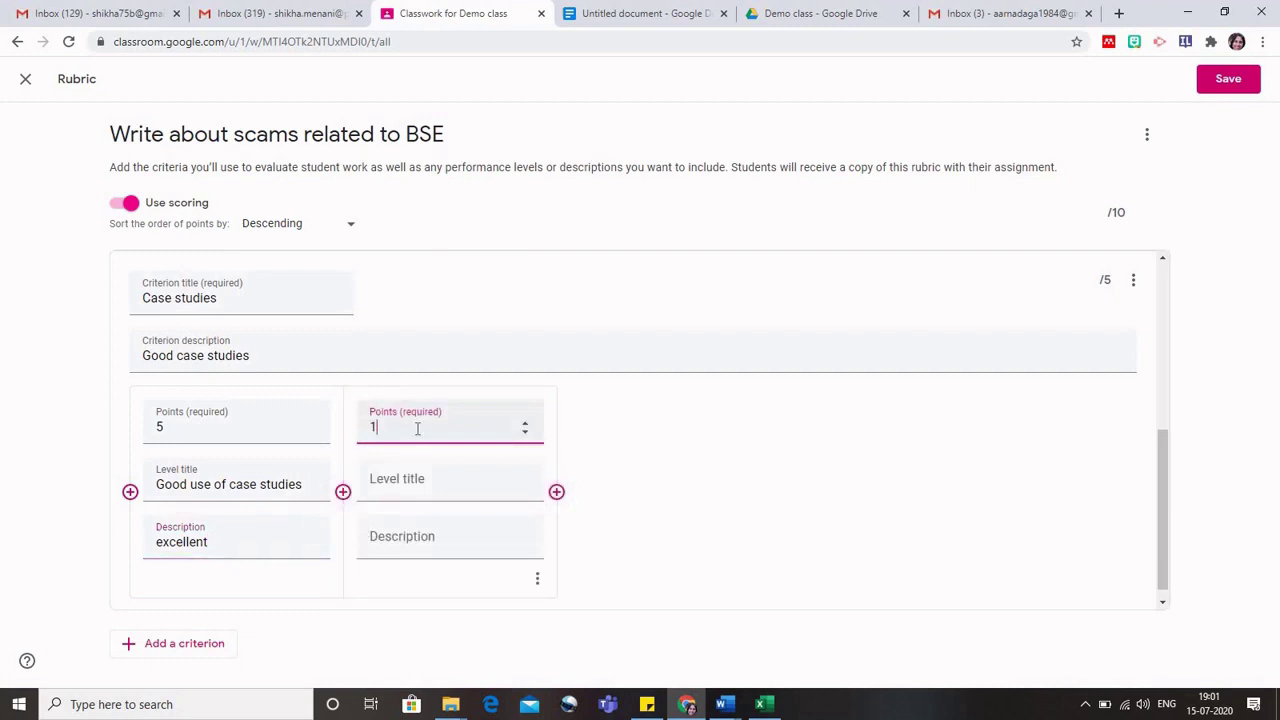
{"action": "left_click", "coordinate": [398, 482]}
{"action": "type", "text": "No use"}
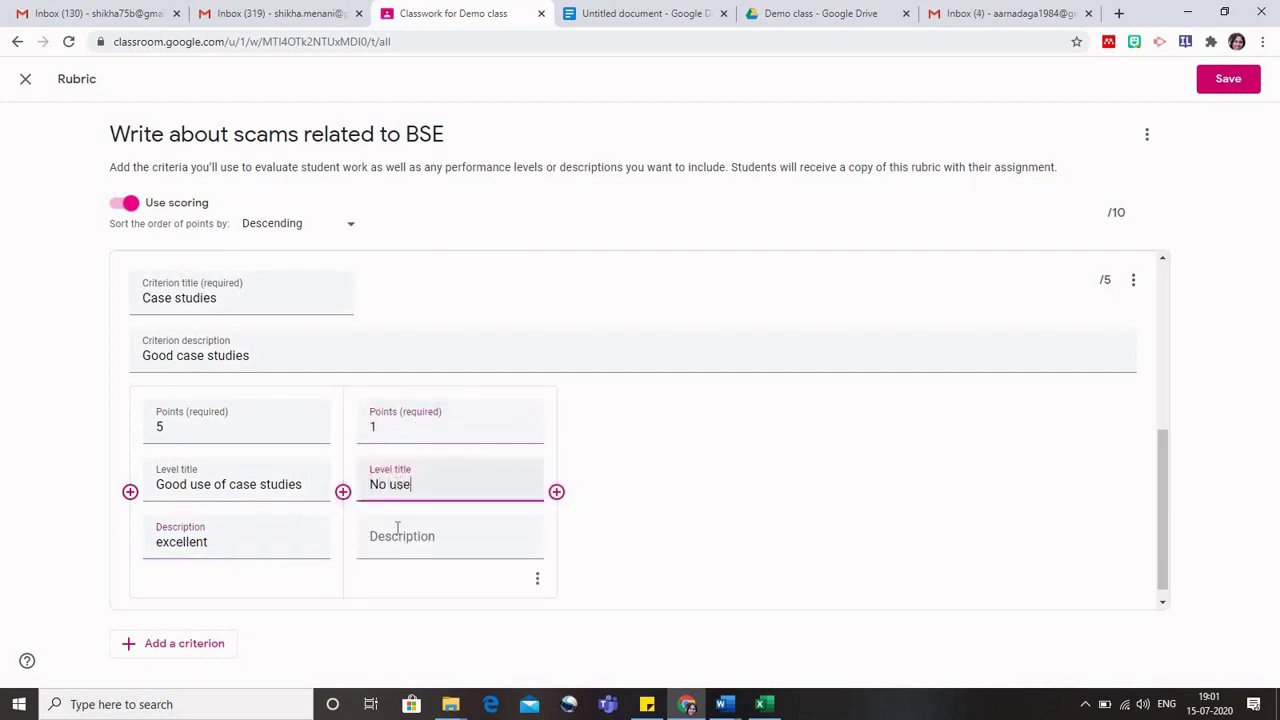
{"action": "left_click", "coordinate": [390, 543]}
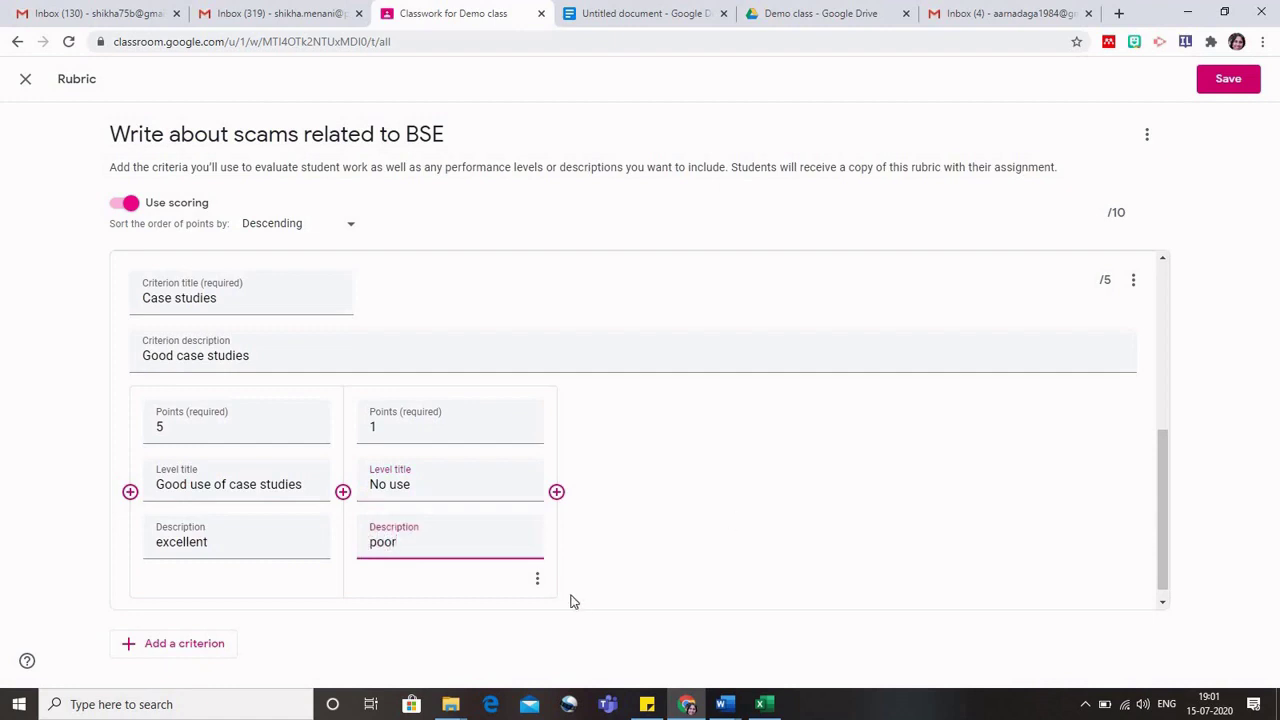
{"action": "left_click", "coordinate": [537, 581]}
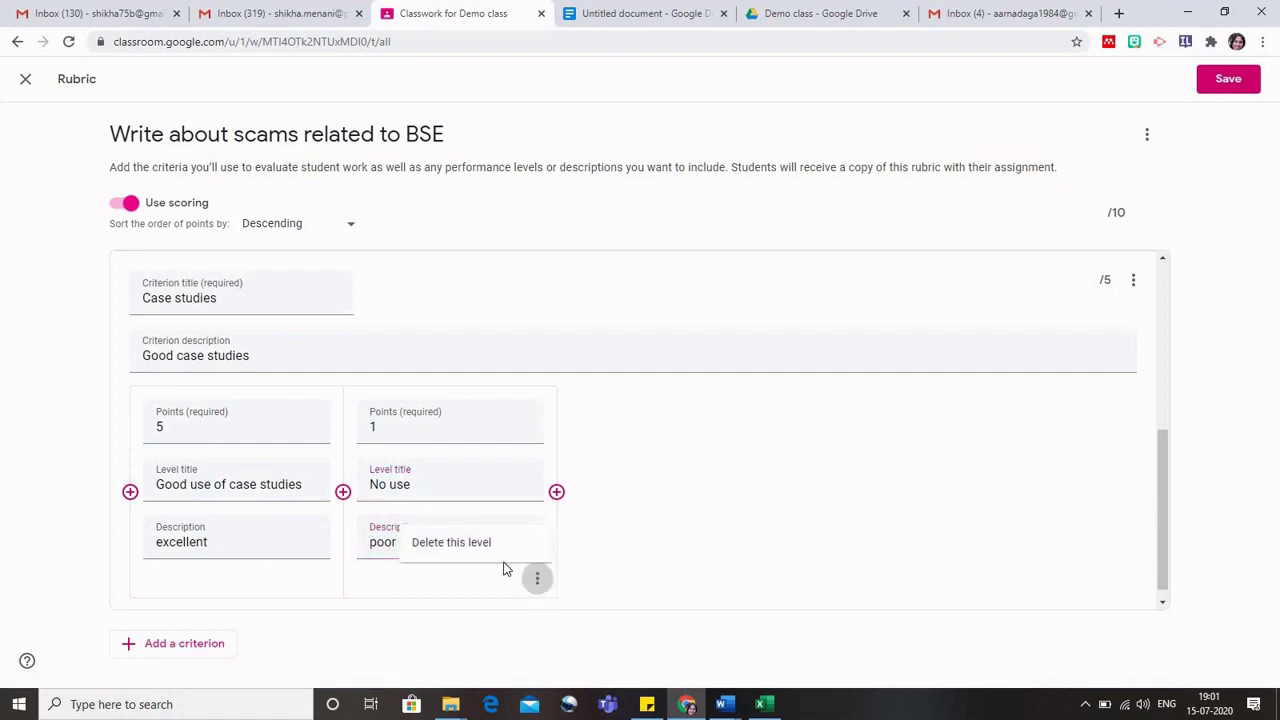
{"action": "left_click", "coordinate": [712, 566]}
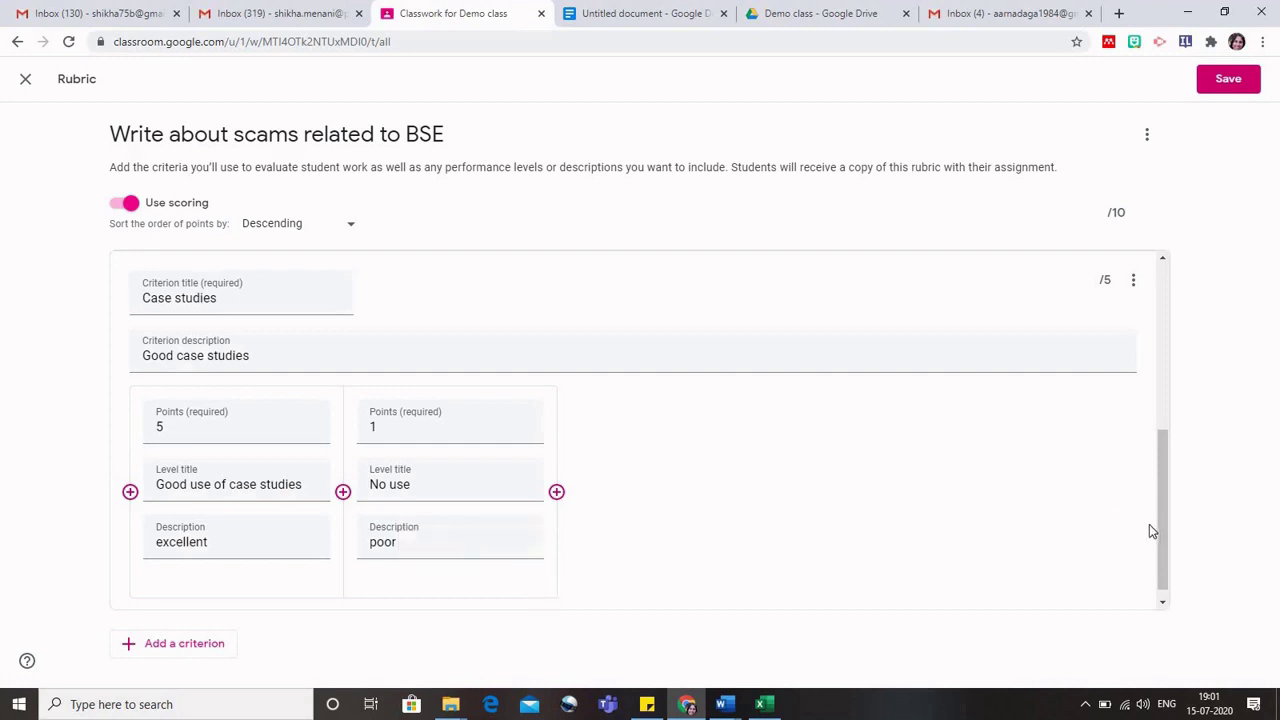
Set the Language criterion's Original level to 10 points and save the rubric.
{"action": "left_click_drag", "start_coordinate": [1162, 513], "coordinate": [1161, 312]}
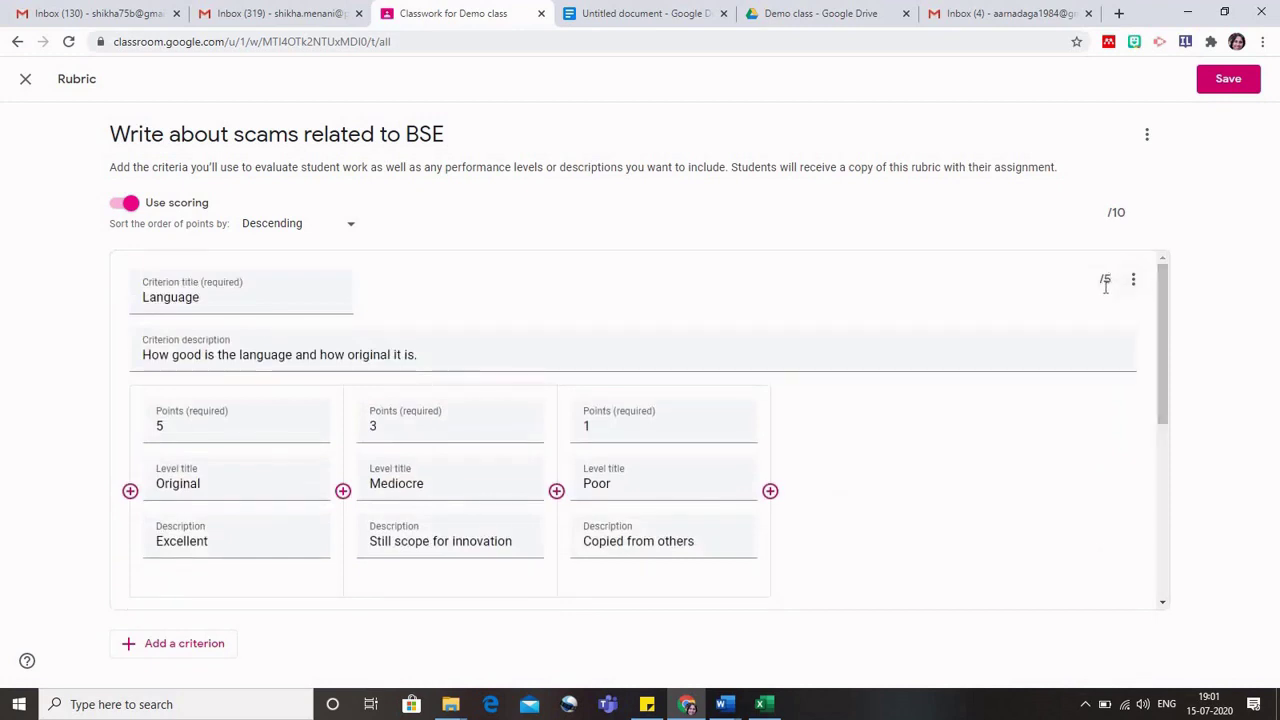
{"action": "left_click", "coordinate": [169, 428]}
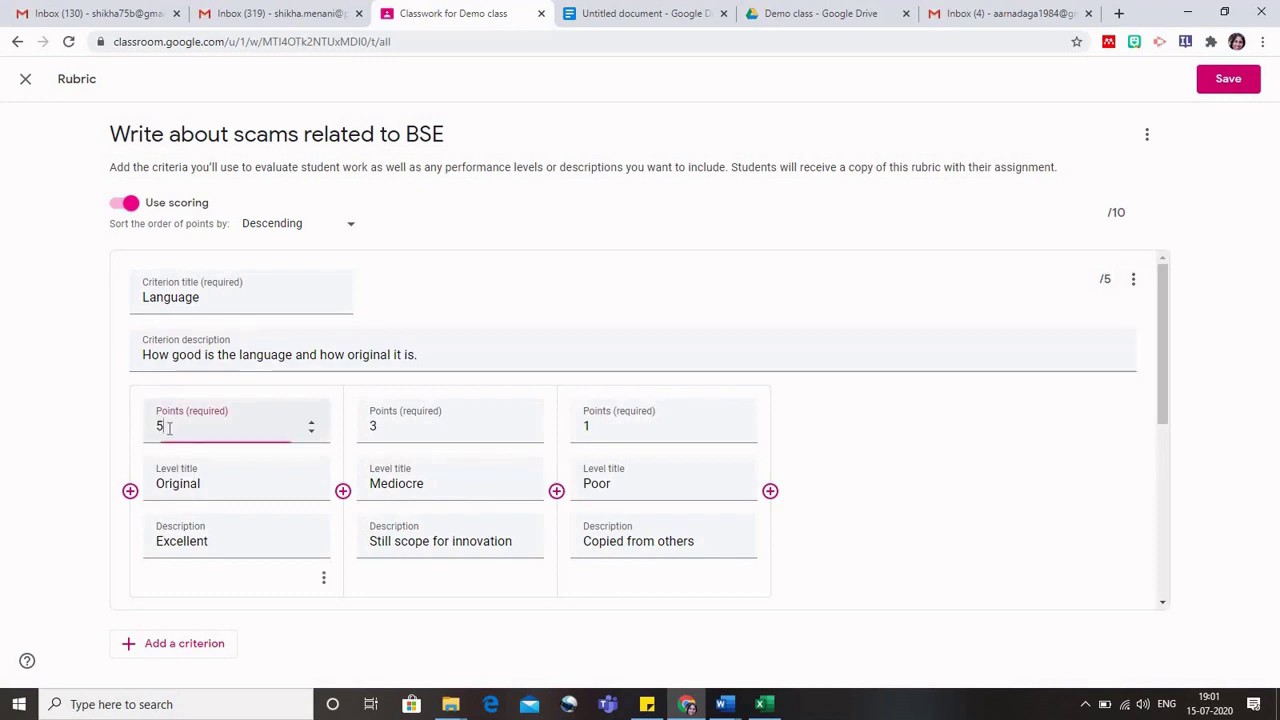
{"action": "key", "text": "BackSpace"}
{"action": "type", "text": "10"}
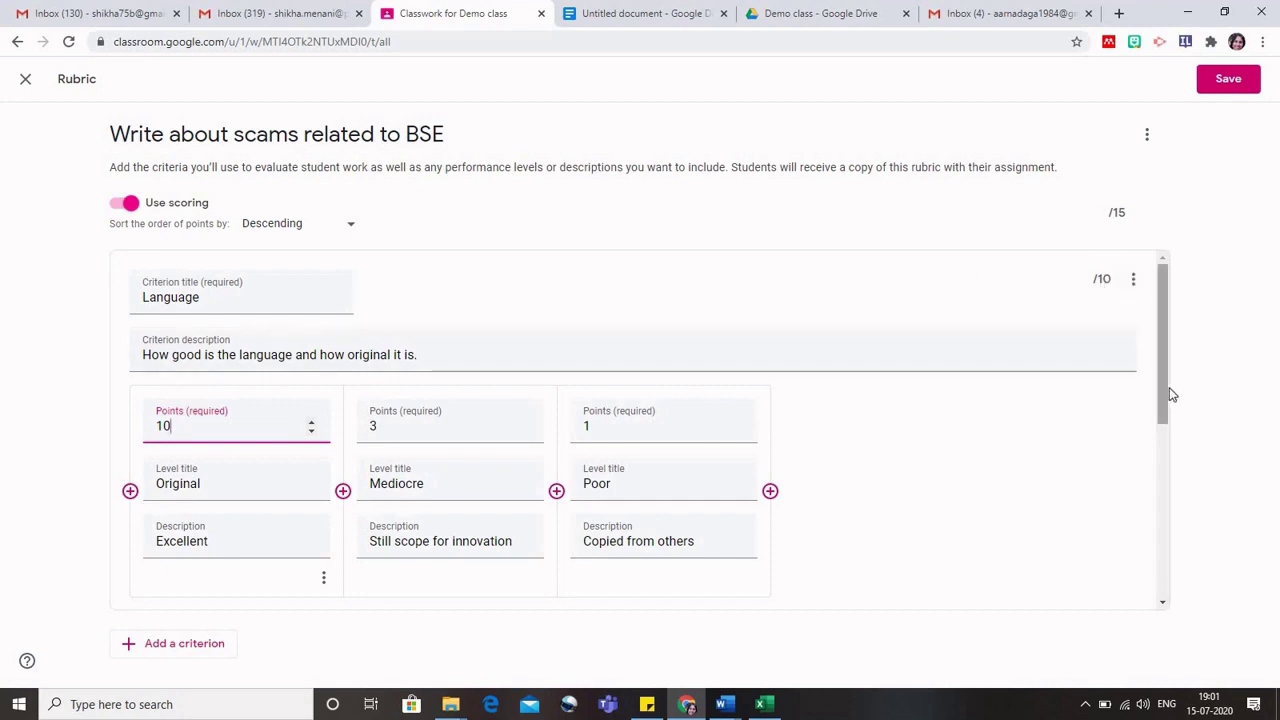
{"action": "left_click_drag", "start_coordinate": [1166, 391], "coordinate": [1158, 562]}
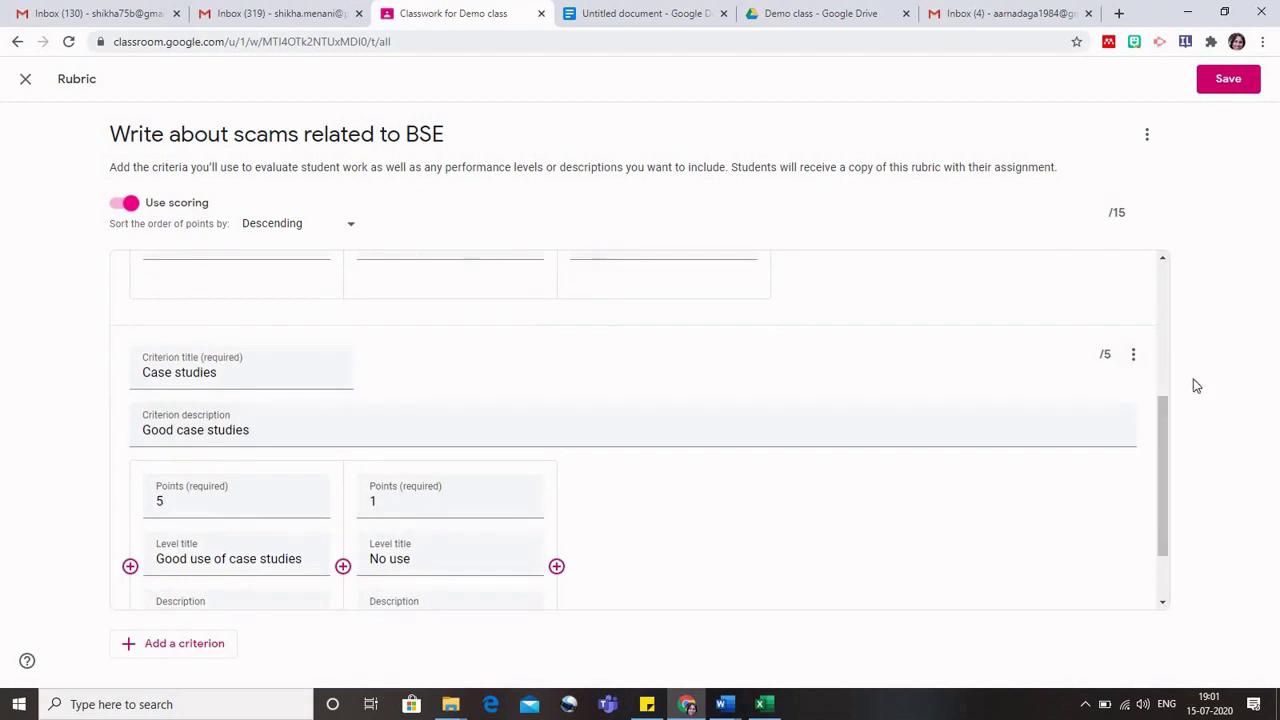
{"action": "left_click_drag", "start_coordinate": [1168, 415], "coordinate": [1170, 254]}
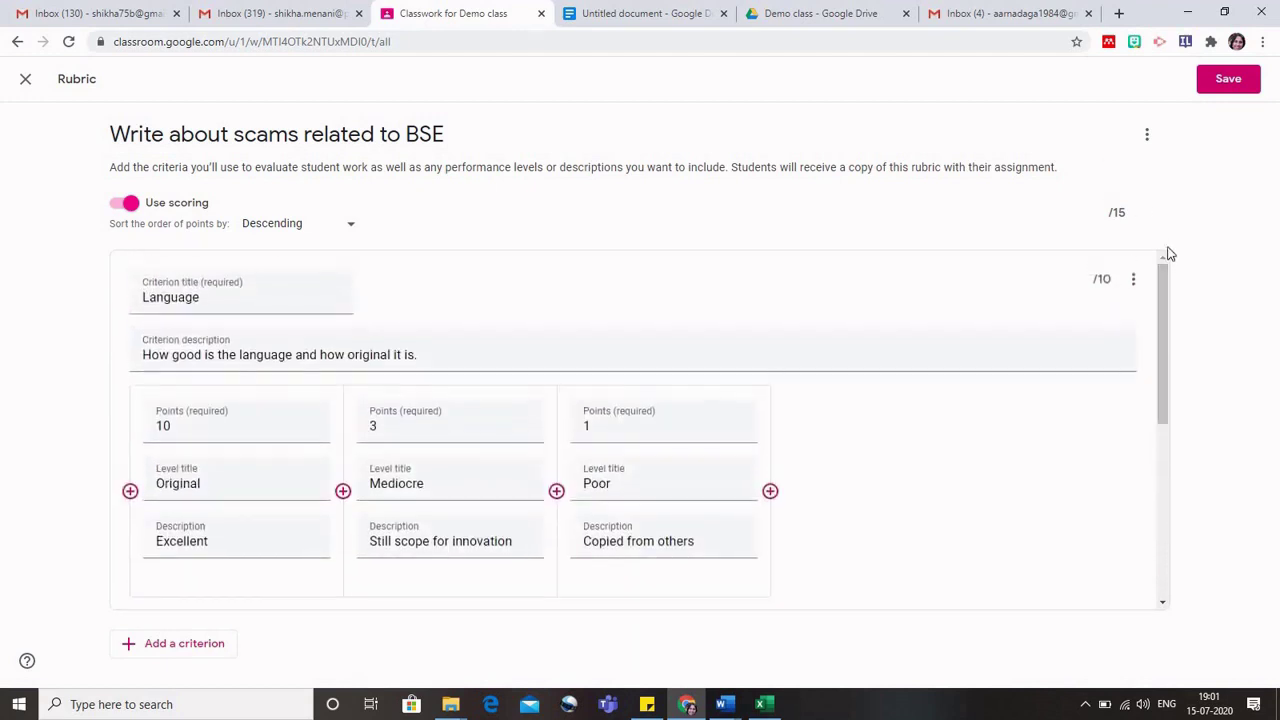
{"action": "left_click", "coordinate": [1238, 76]}
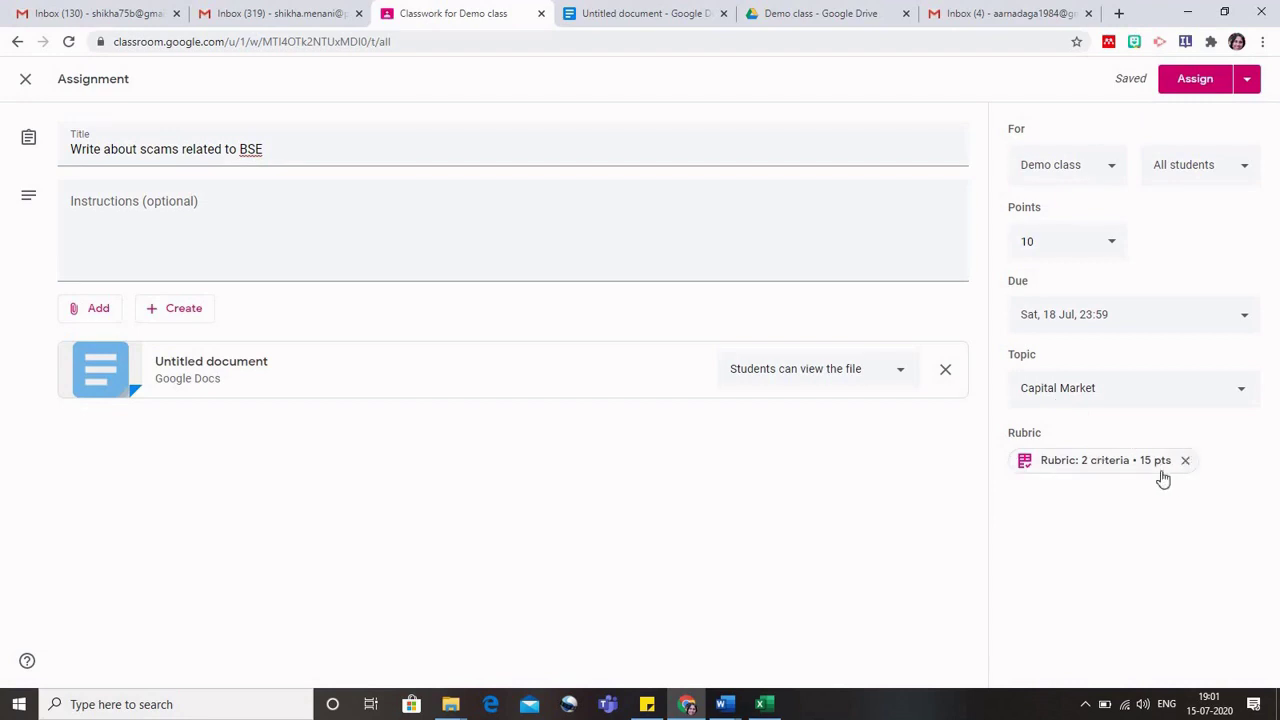
Set the assignment's points to 15 and assign it to all students of the Demo class.
{"action": "left_click", "coordinate": [1052, 243]}
{"action": "key", "text": "BackSpace"}
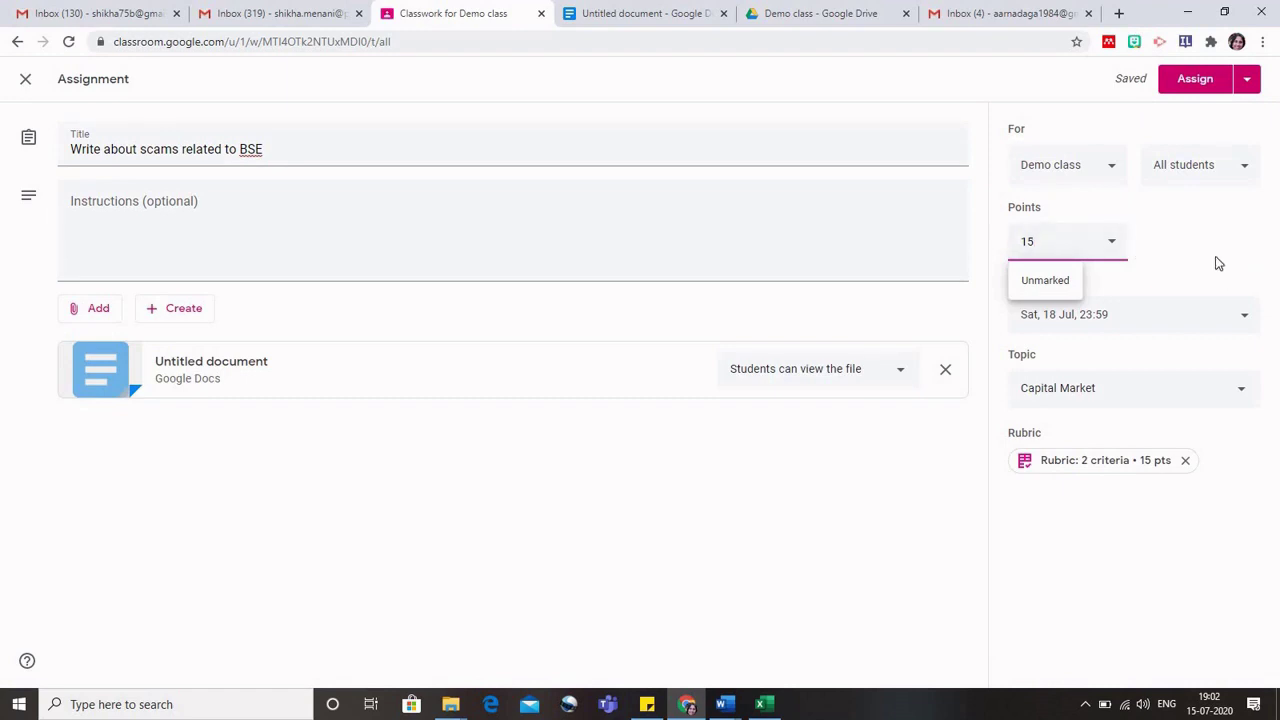
{"action": "left_click", "coordinate": [1190, 280]}
{"action": "left_click", "coordinate": [1195, 80]}
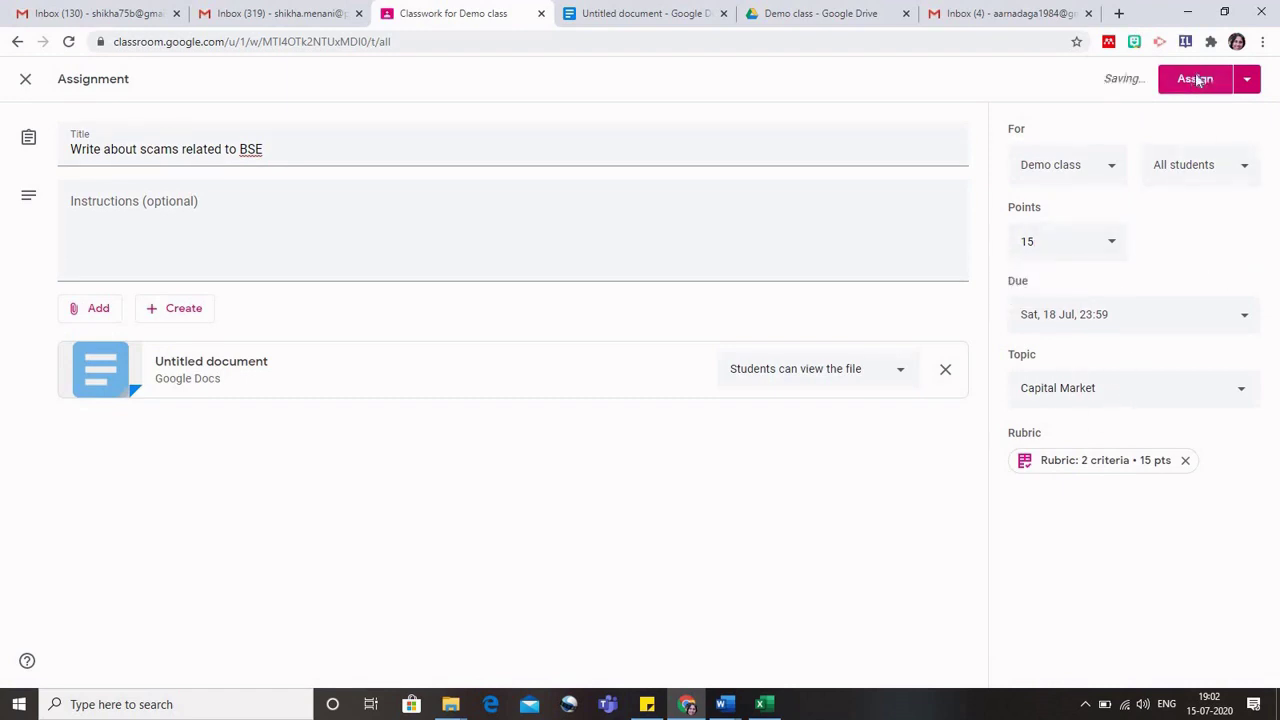
{"action": "left_click", "coordinate": [1196, 80]}
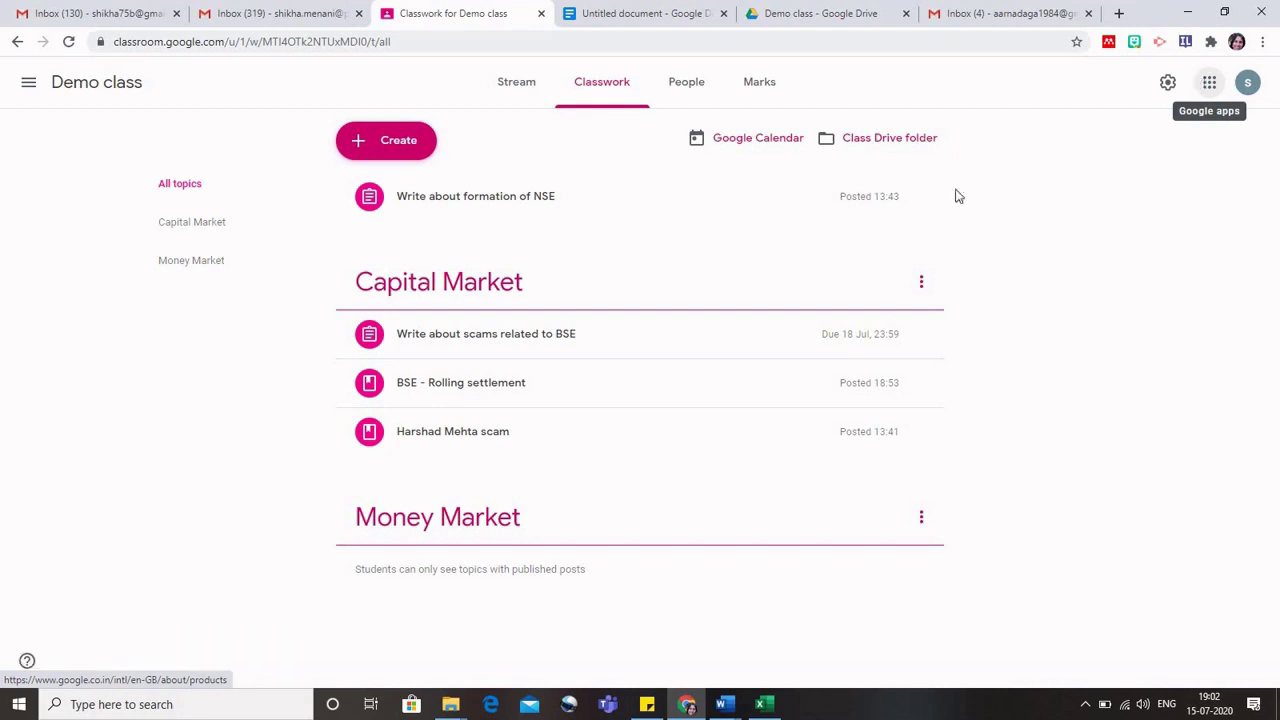
Switch to the student's Gmail inbox and open Google Classroom from that account.
{"action": "left_click", "coordinate": [1018, 10]}
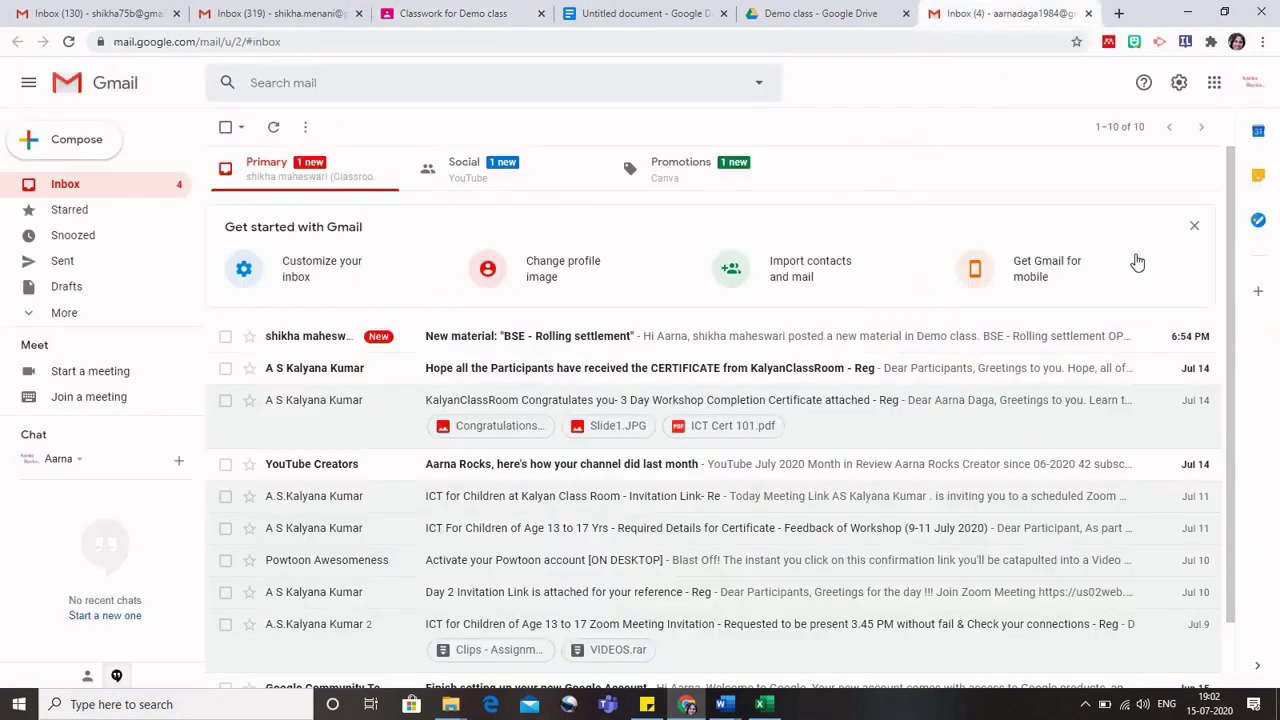
{"action": "left_click", "coordinate": [1212, 82]}
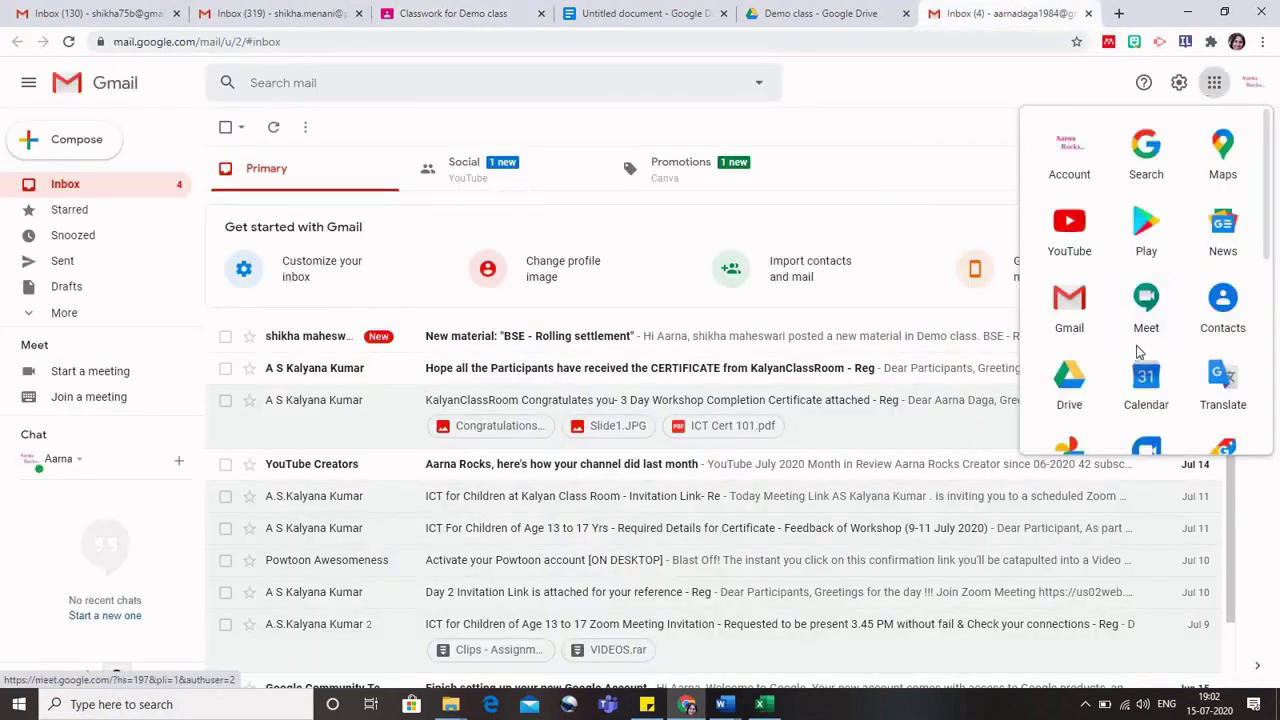
{"action": "scroll", "coordinate": [1140, 355], "scroll_direction": "down", "scroll_amount": 3}
{"action": "scroll", "coordinate": [1140, 350], "scroll_direction": "down", "scroll_amount": 1}
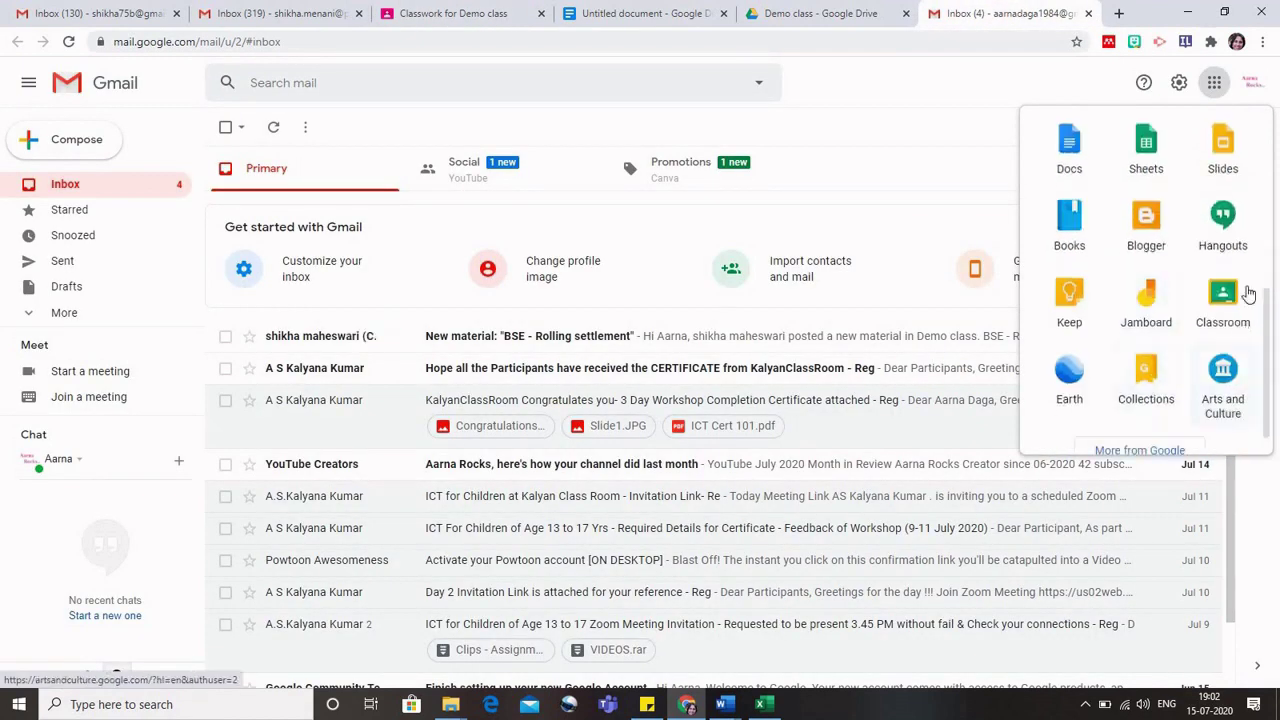
{"action": "left_click", "coordinate": [1240, 294]}
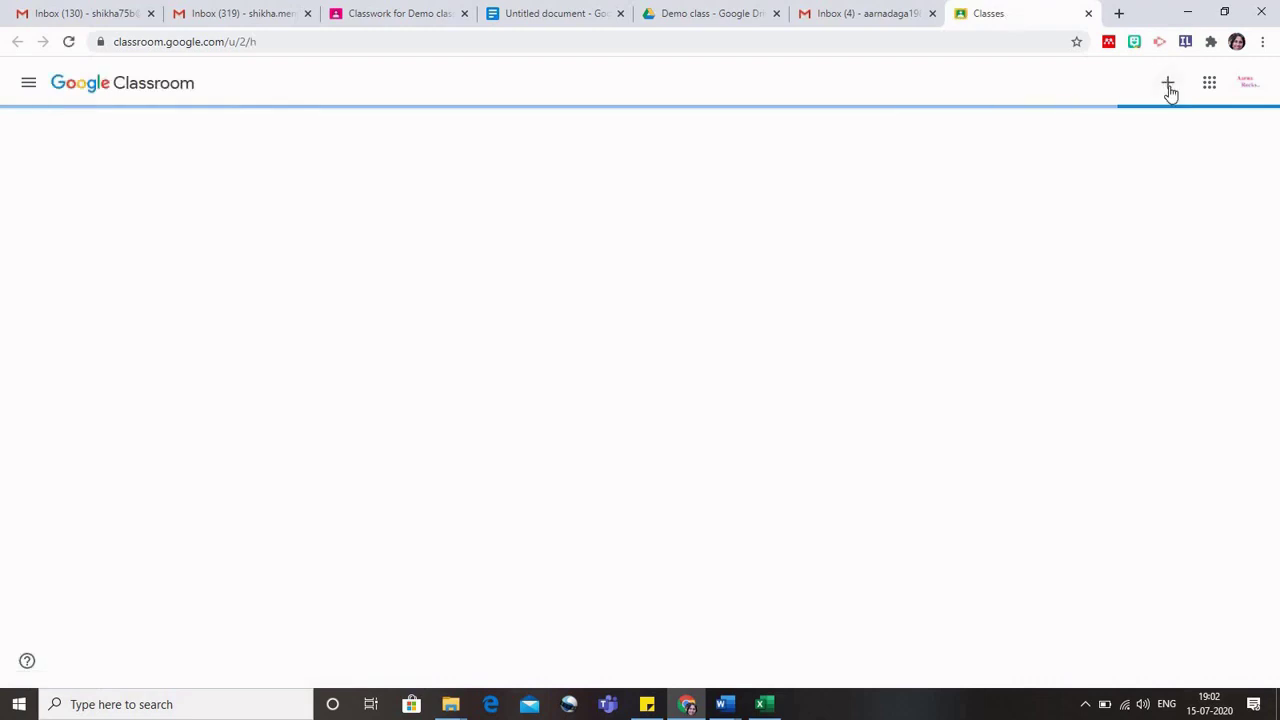
Start joining a class as the student, and copy the class code from the teacher's Demo class page.
{"action": "left_click", "coordinate": [1168, 84]}
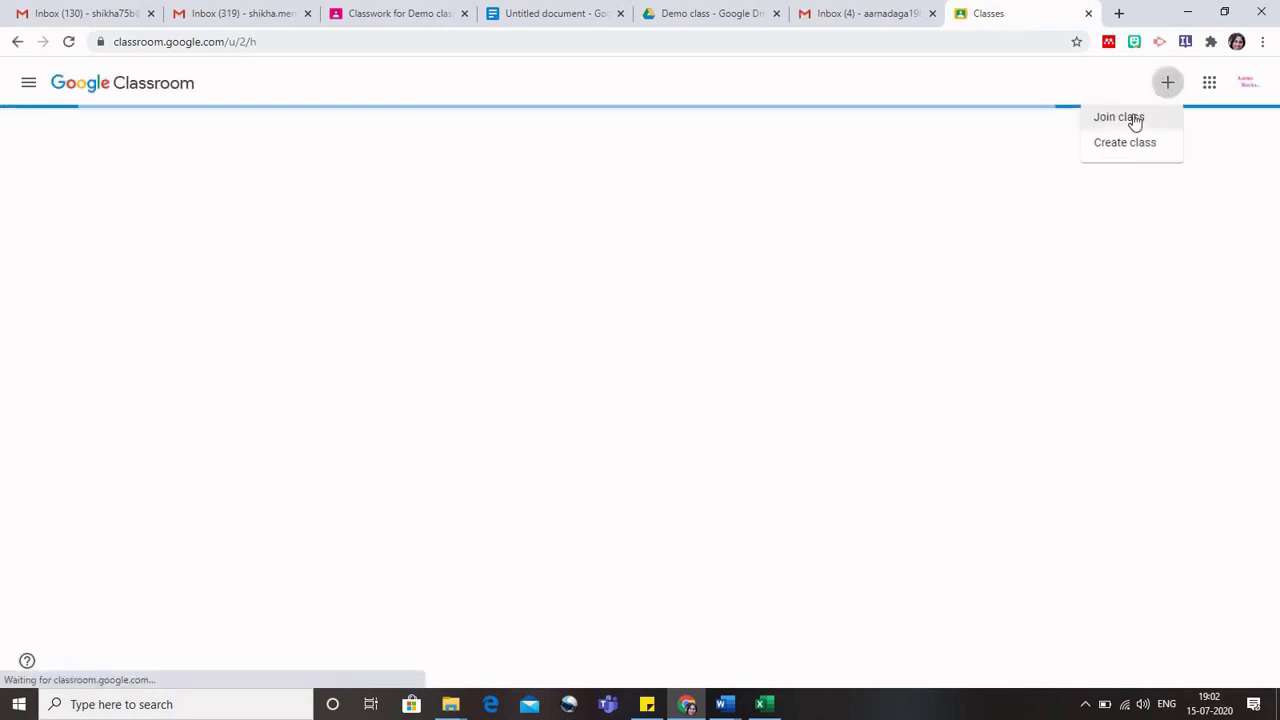
{"action": "left_click", "coordinate": [1135, 118]}
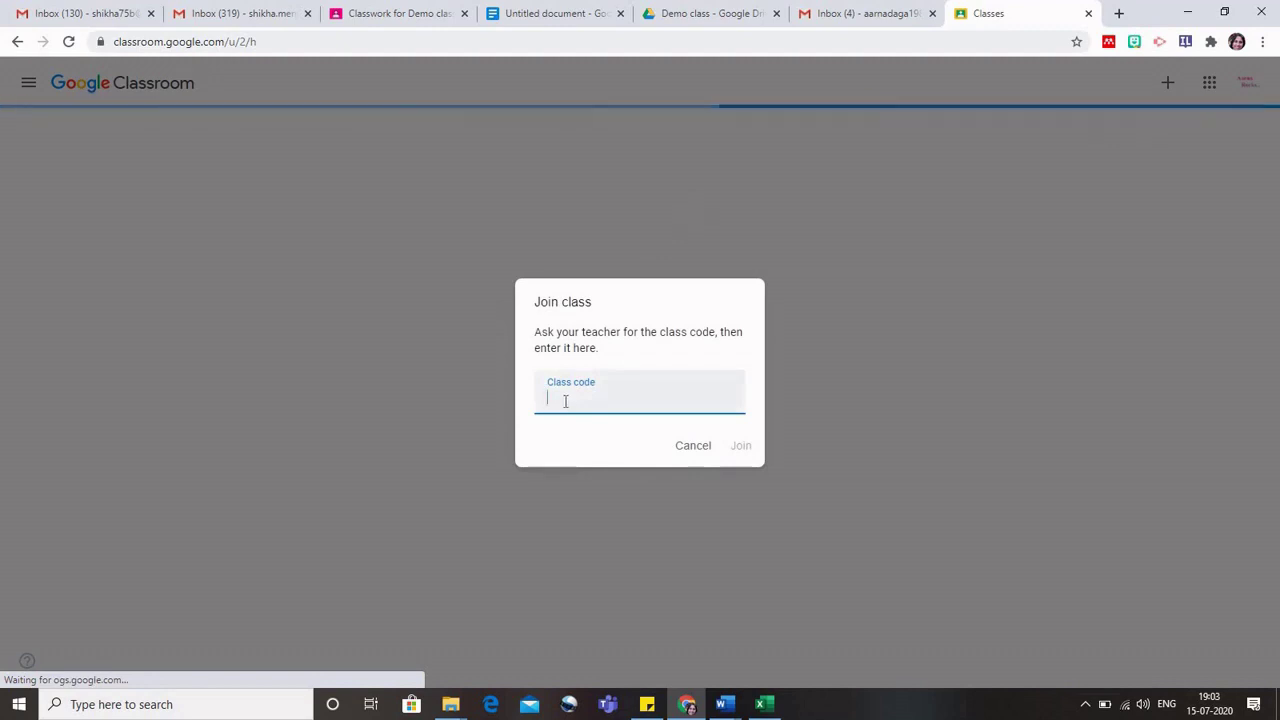
{"action": "left_click", "coordinate": [433, 8]}
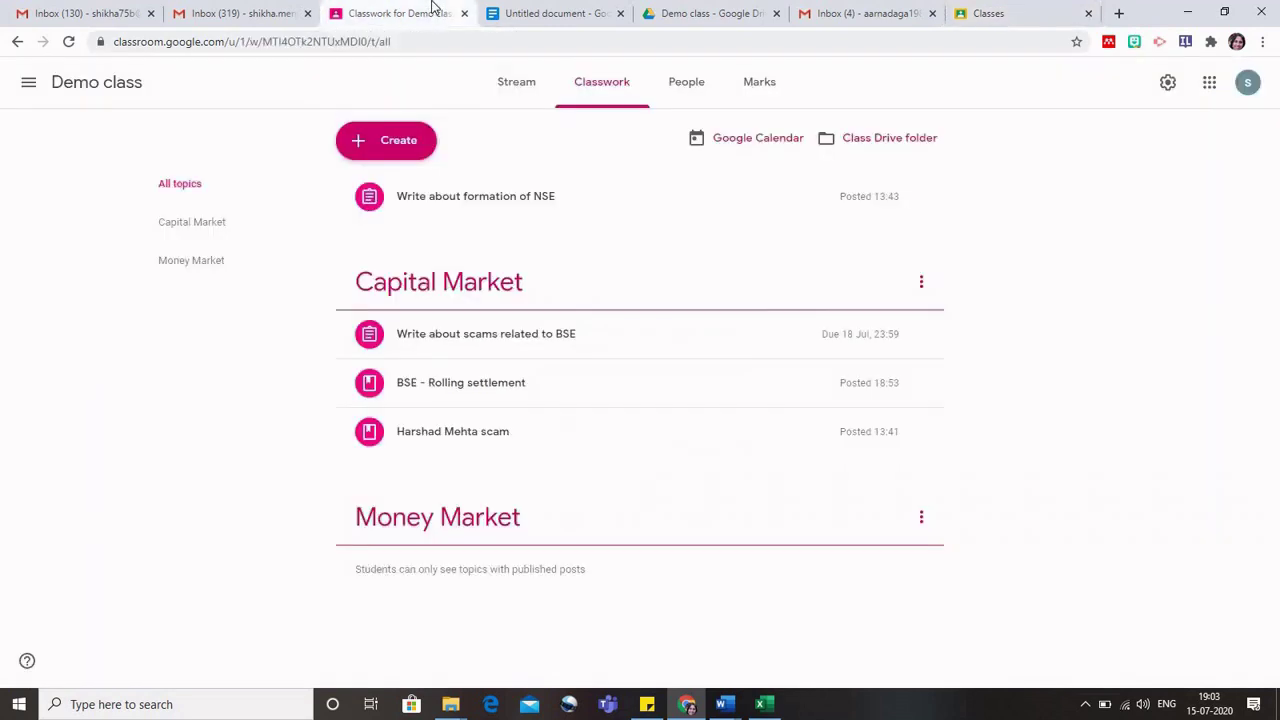
{"action": "left_click", "coordinate": [117, 88]}
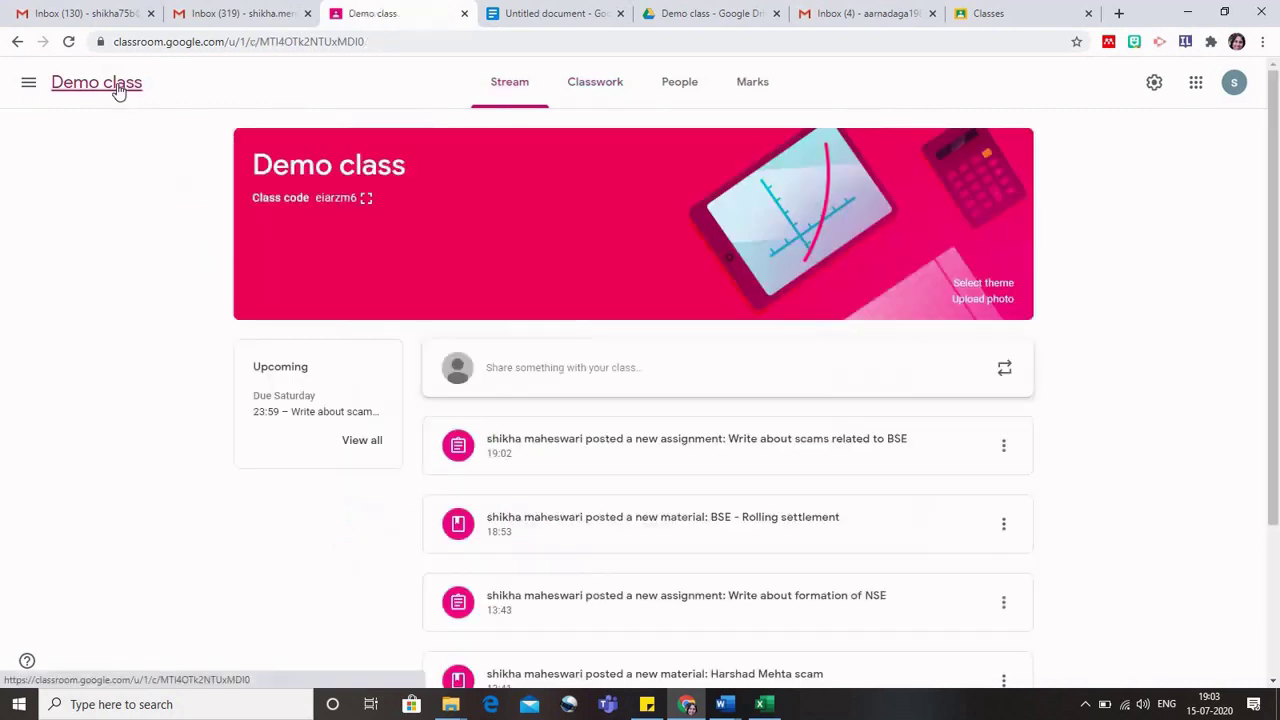
{"action": "left_click", "coordinate": [367, 199]}
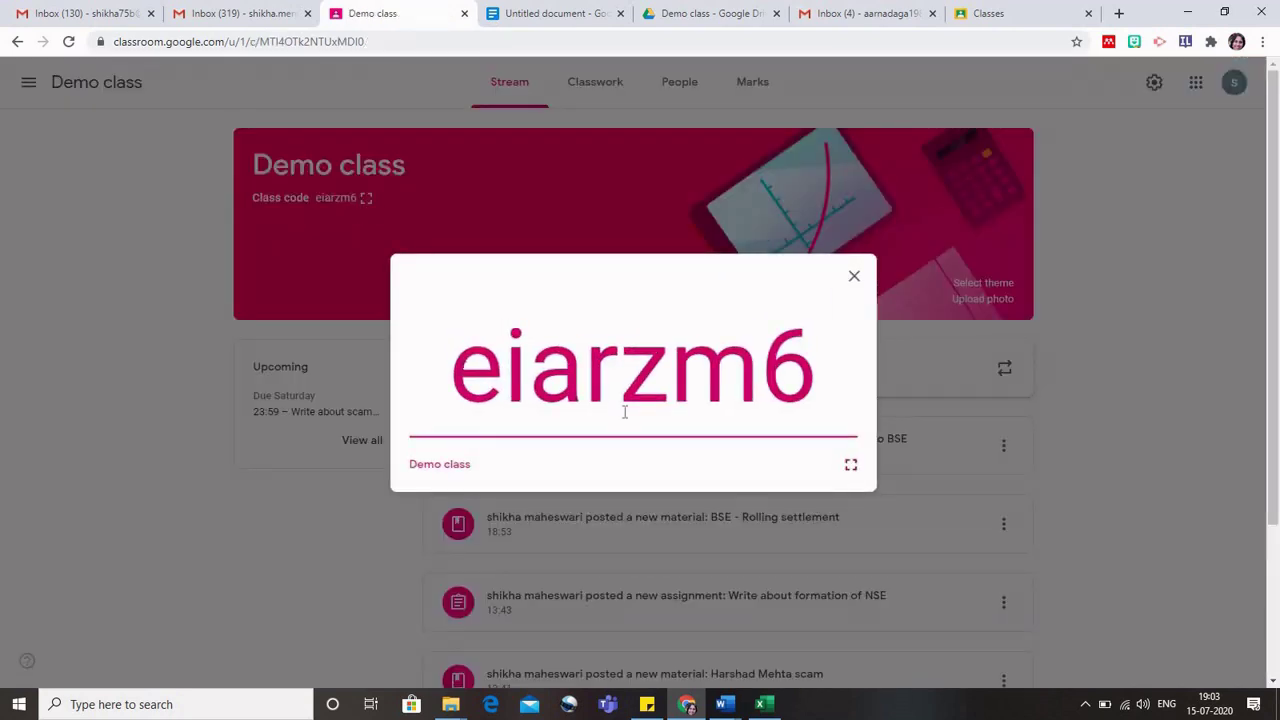
{"action": "left_click_drag", "start_coordinate": [447, 410], "coordinate": [853, 424]}
{"action": "key", "text": "ctrl+c"}
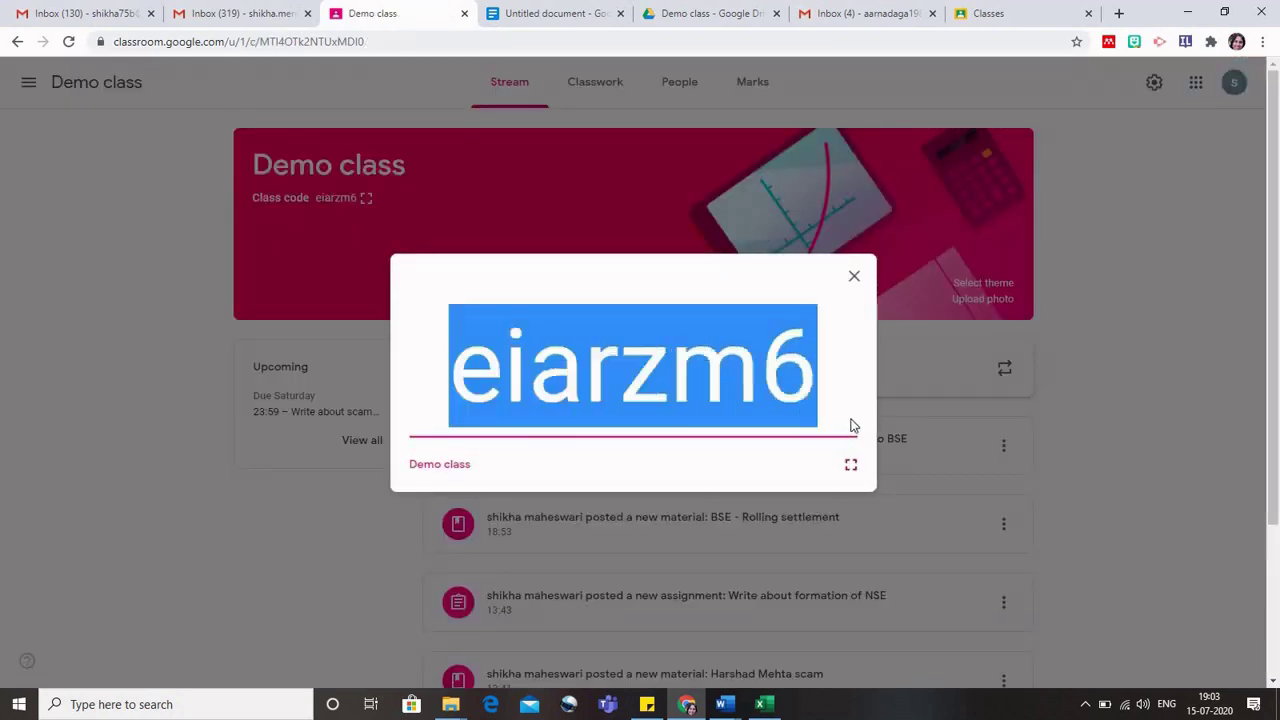
Enter the copied class code in the student's account and submit the request to join the class.
{"action": "left_click", "coordinate": [997, 12]}
{"action": "left_click", "coordinate": [615, 404]}
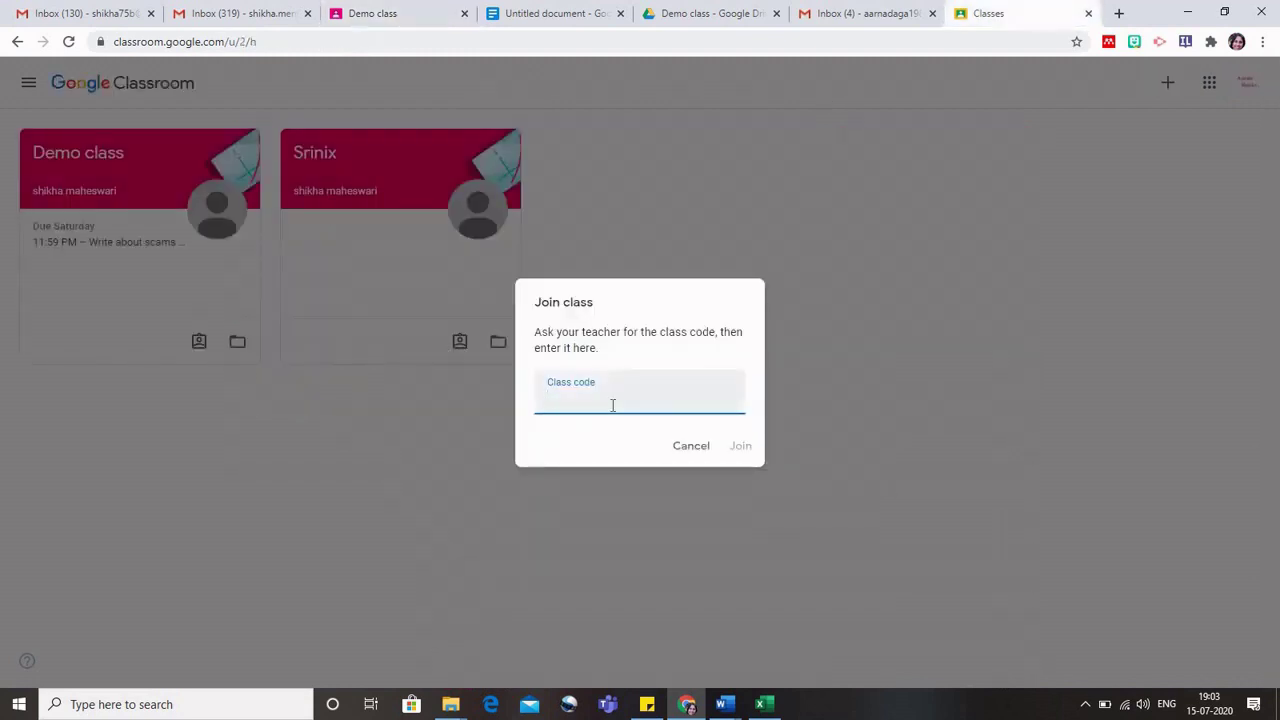
{"action": "key", "text": "ctrl+v"}
{"action": "left_click", "coordinate": [745, 455]}
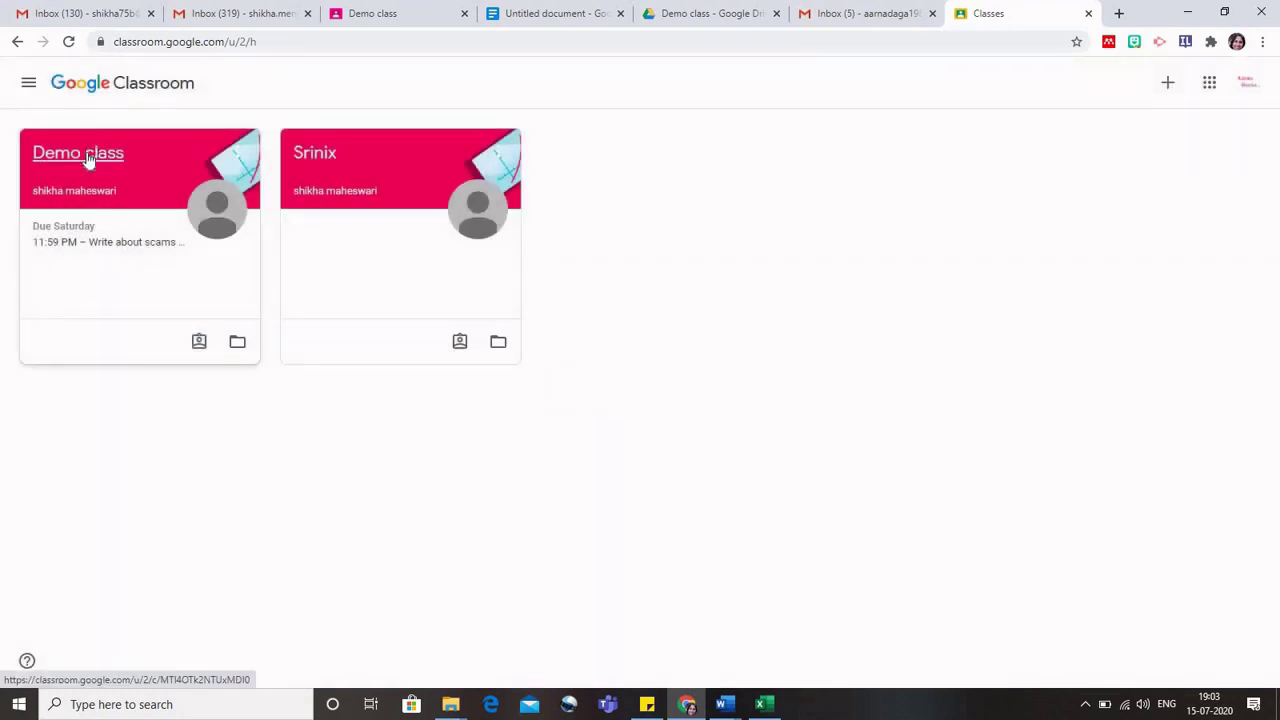
Open the Demo class from the student's account and reload its page.
{"action": "left_click", "coordinate": [87, 160]}
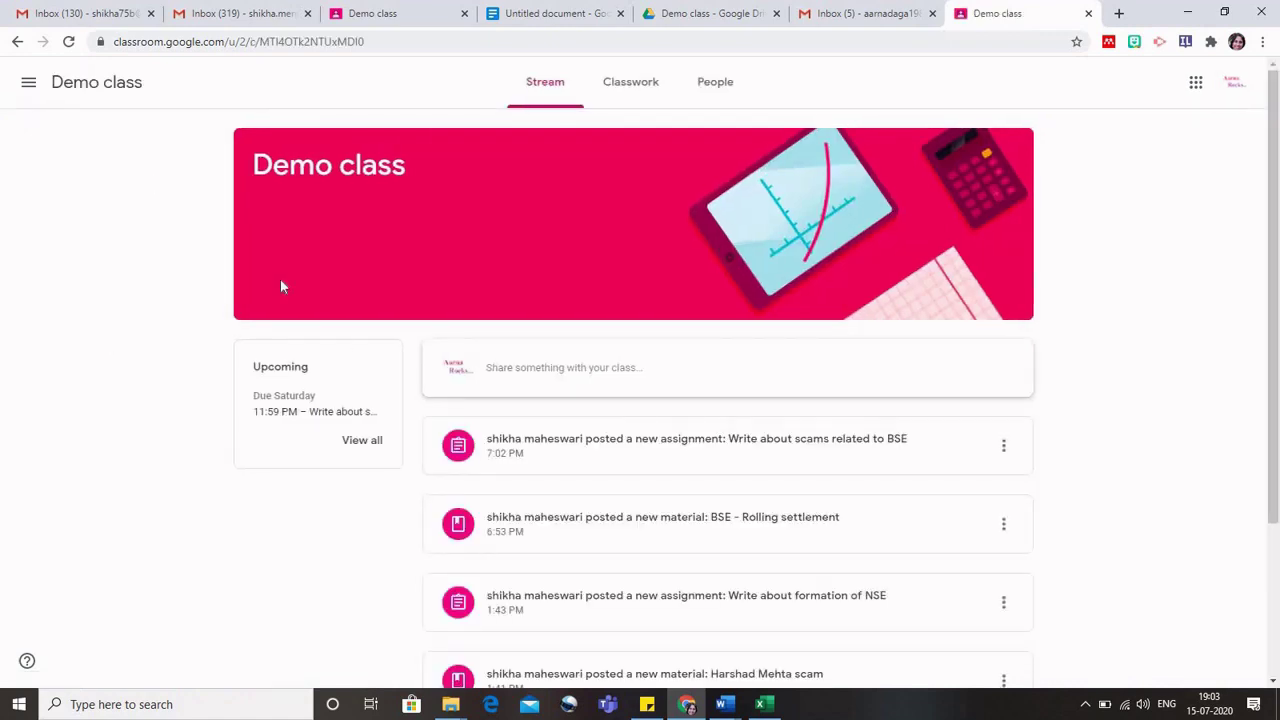
{"action": "right_click", "coordinate": [140, 243]}
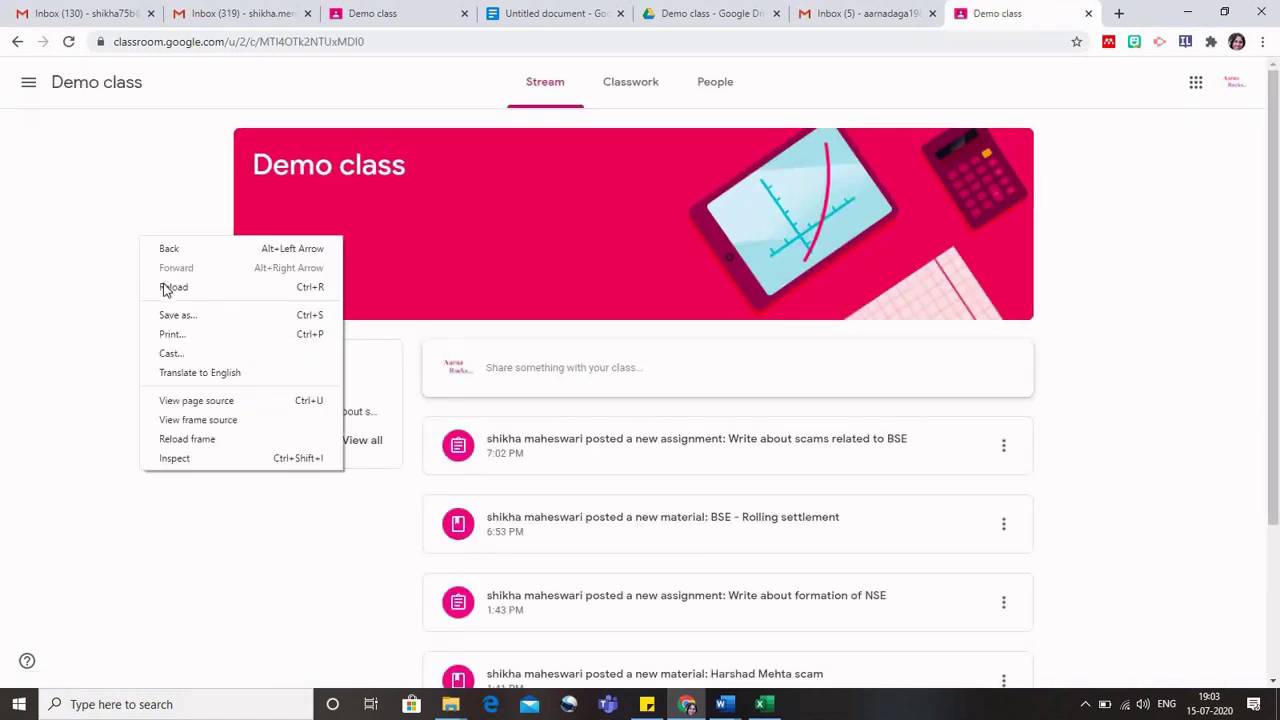
{"action": "left_click", "coordinate": [166, 290]}
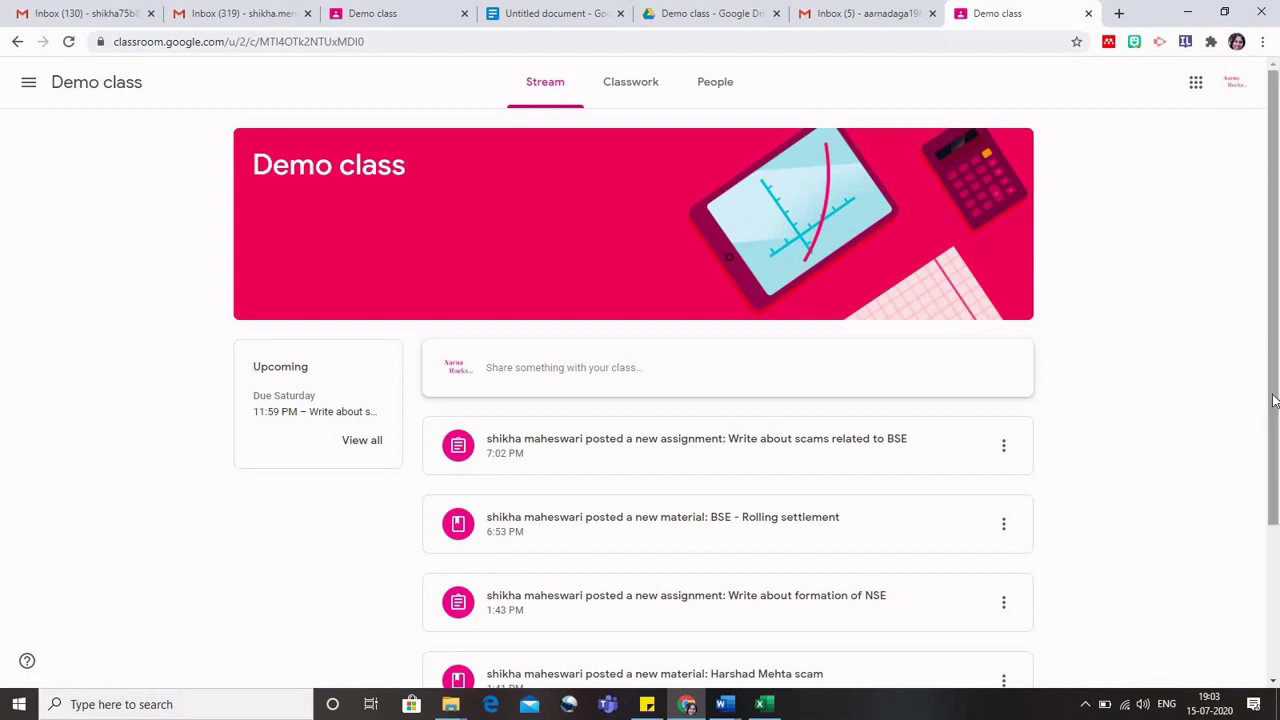
Open the "Write about scams related to BSE" assignment as the student and view its attached Google Doc.
{"action": "left_click_drag", "start_coordinate": [1273, 400], "coordinate": [1277, 534]}
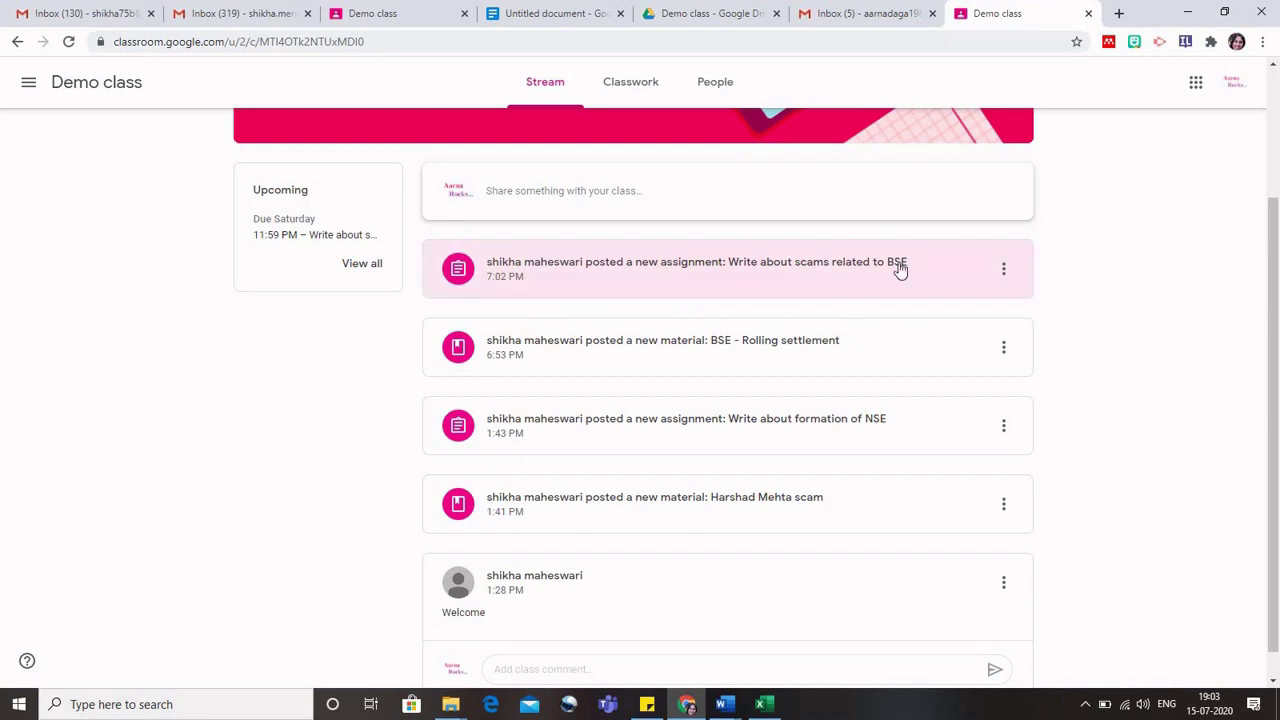
{"action": "left_click", "coordinate": [776, 287]}
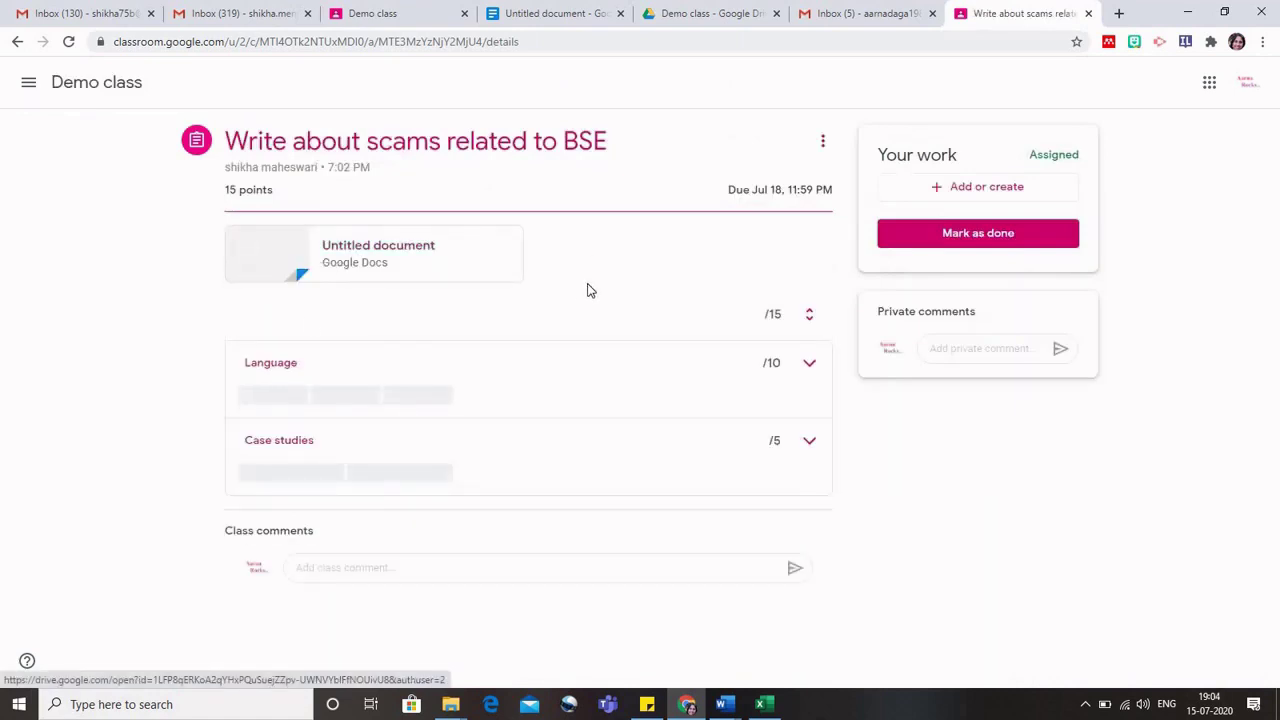
{"action": "left_click", "coordinate": [264, 264]}
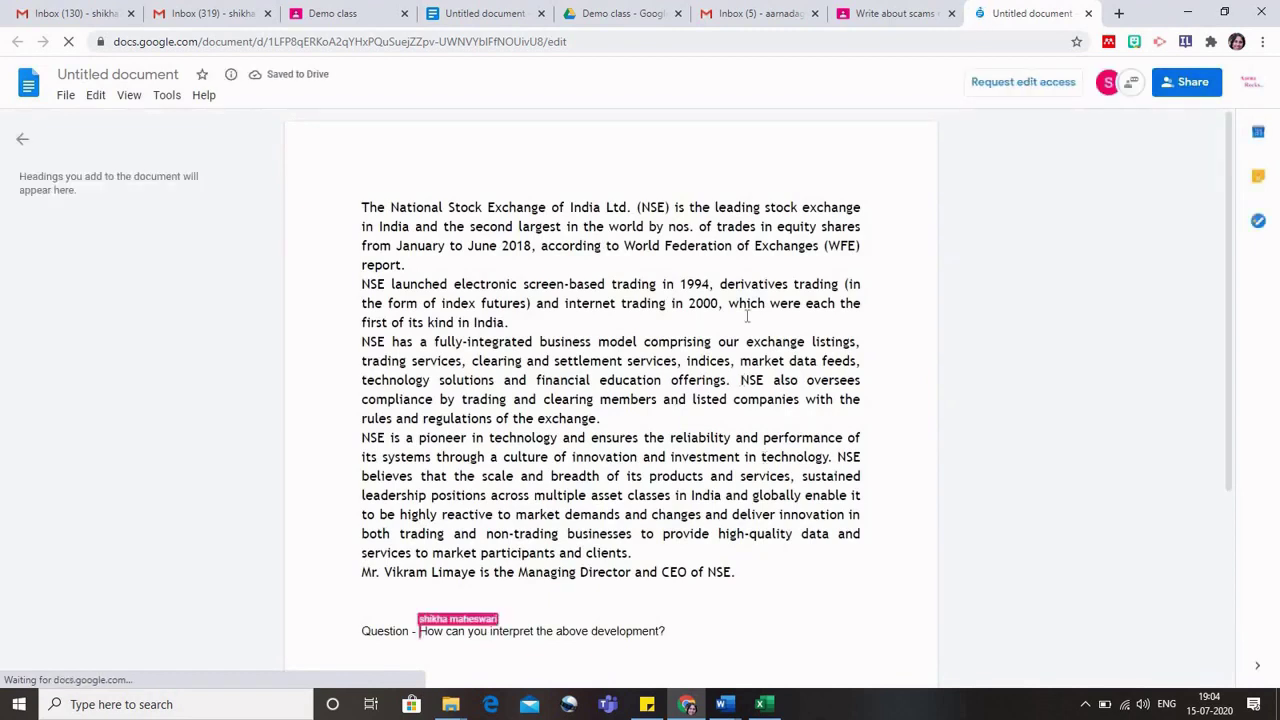
Look over the NSE paragraphs in the attached Google Doc and close the document.
{"action": "triple_click", "coordinate": [605, 421]}
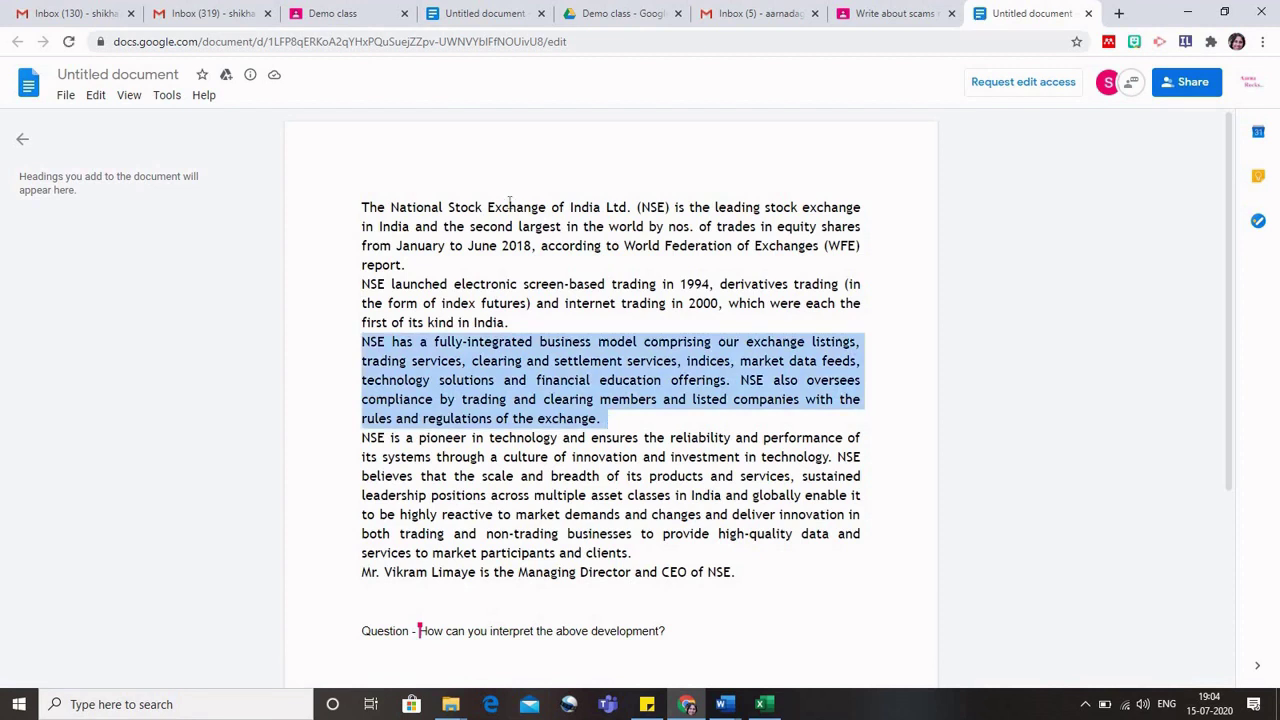
{"action": "left_click", "coordinate": [548, 318]}
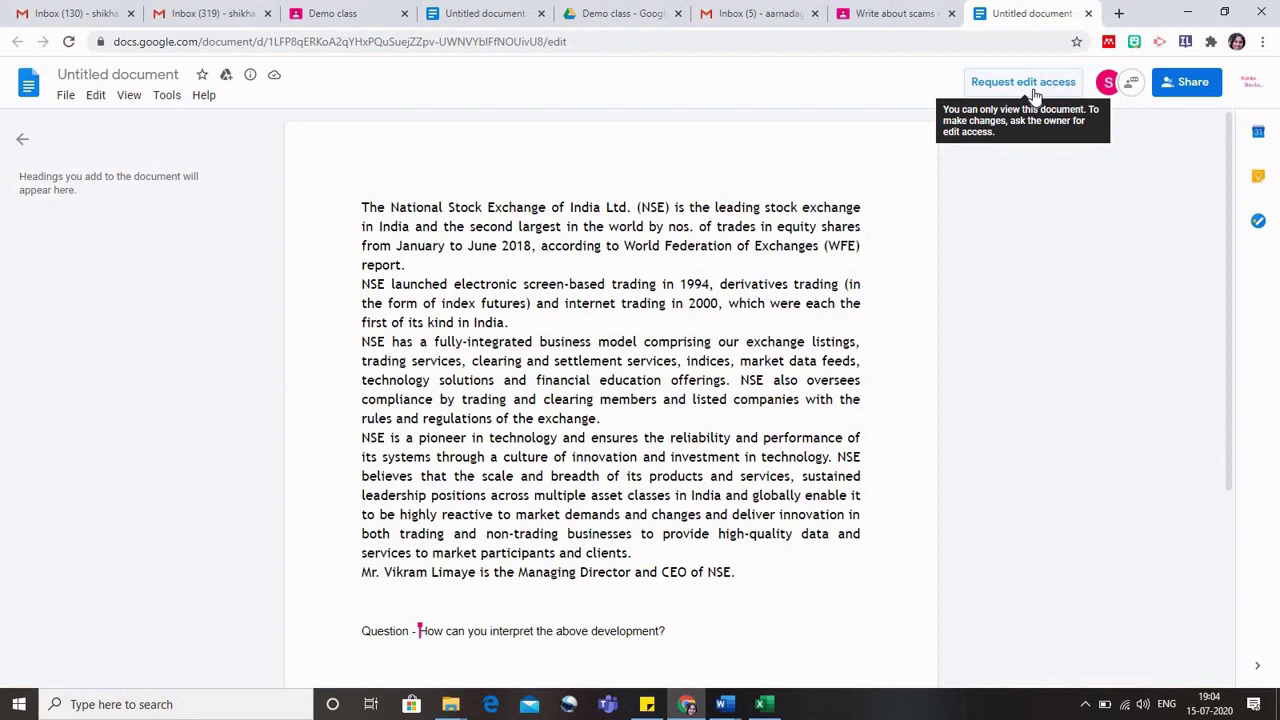
{"action": "left_click", "coordinate": [1090, 14]}
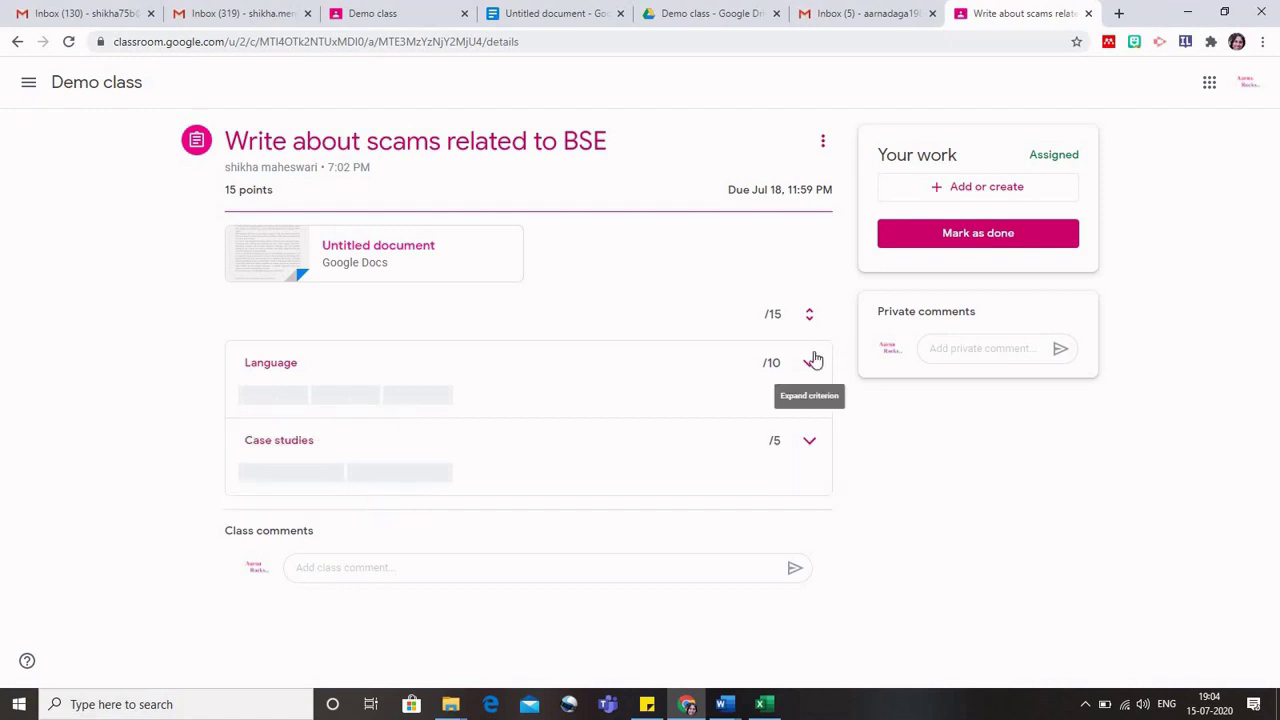
Expand the Language and Case studies rubric criteria on the student's assignment page and review their levels.
{"action": "left_click", "coordinate": [810, 366]}
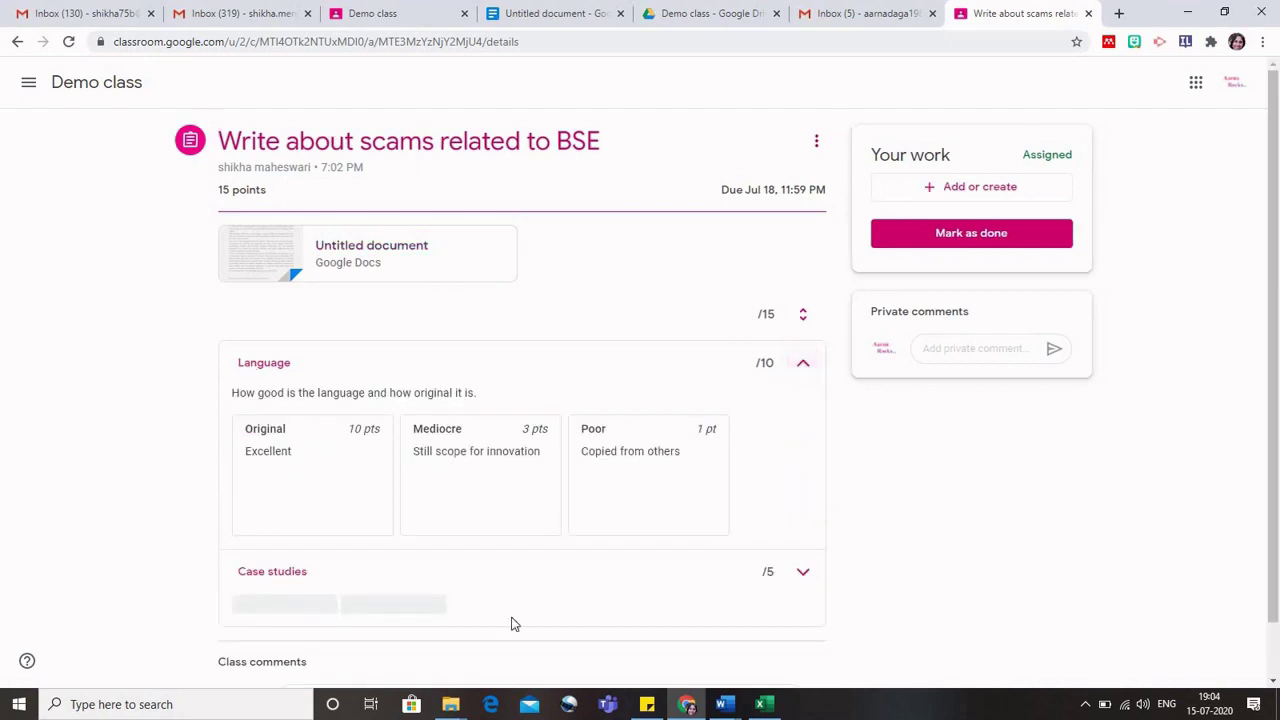
{"action": "left_click", "coordinate": [802, 574]}
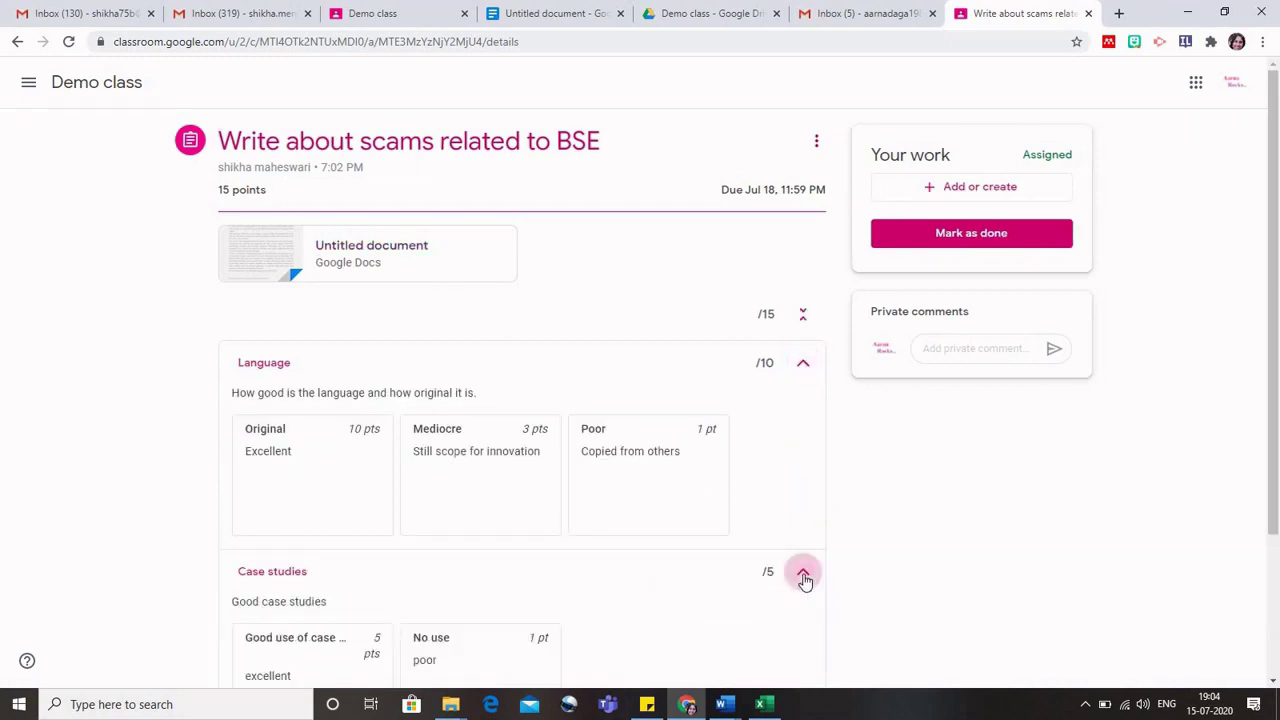
{"action": "scroll", "coordinate": [994, 521], "scroll_direction": "down", "scroll_amount": 2}
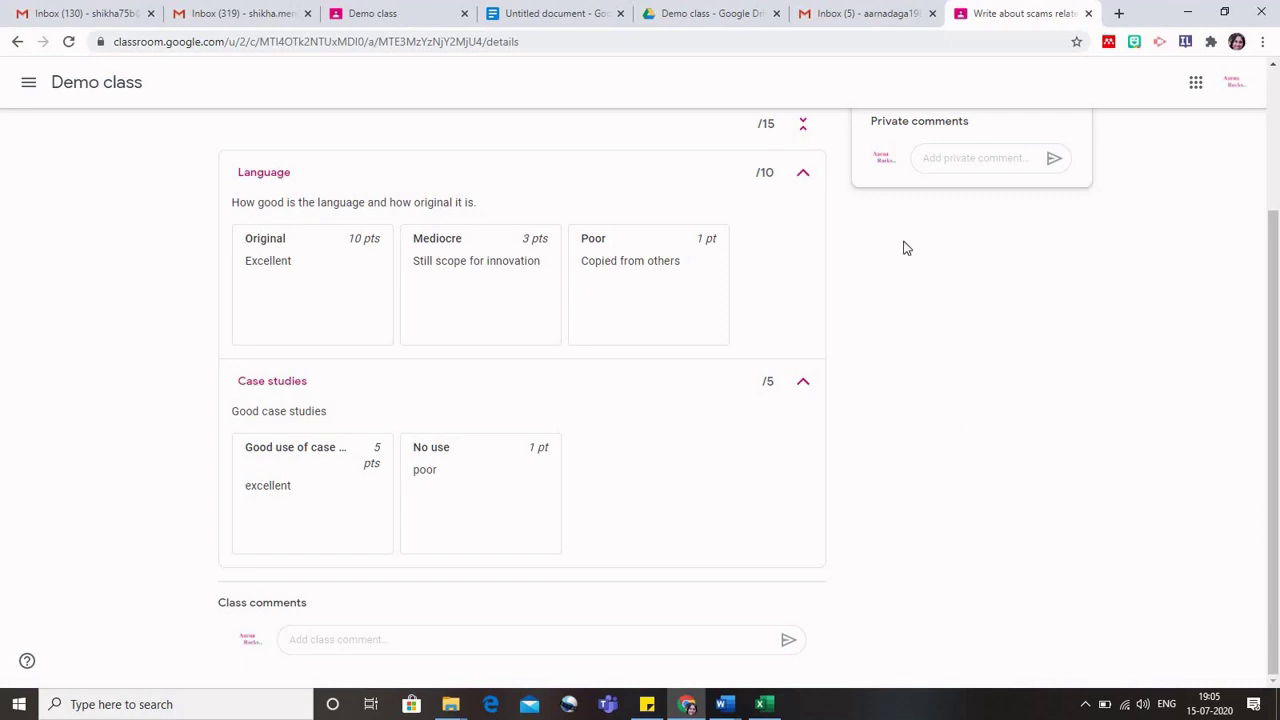
{"action": "scroll", "coordinate": [903, 248], "scroll_direction": "up", "scroll_amount": 2}
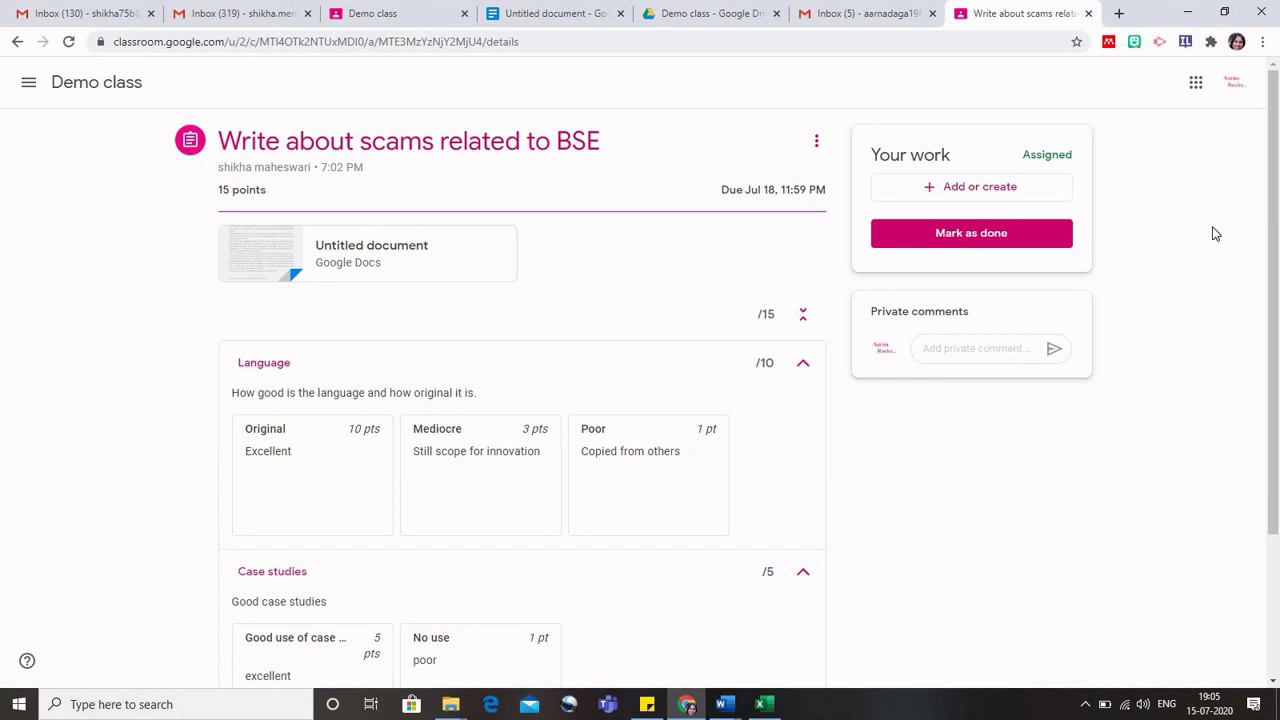
Return to the Demo class as the student and reopen the "Write about scams related to BSE" assignment from its classwork.
{"action": "left_click", "coordinate": [111, 92]}
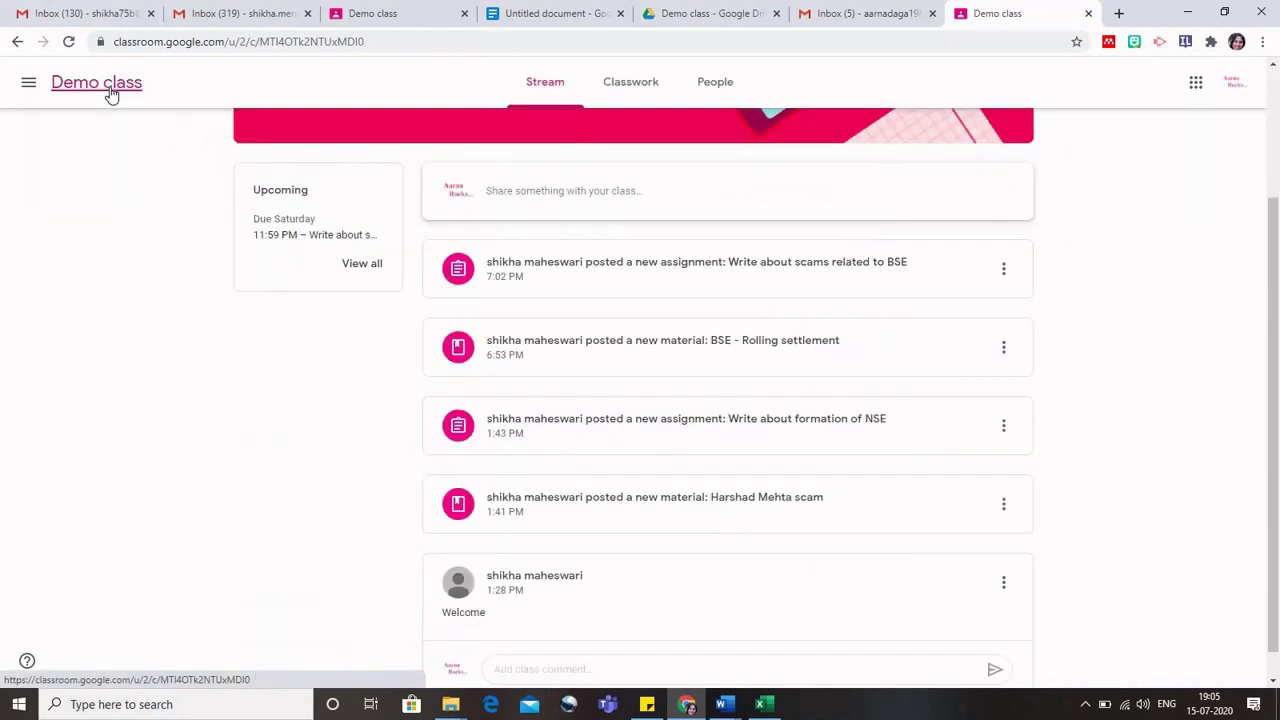
{"action": "left_click", "coordinate": [641, 90]}
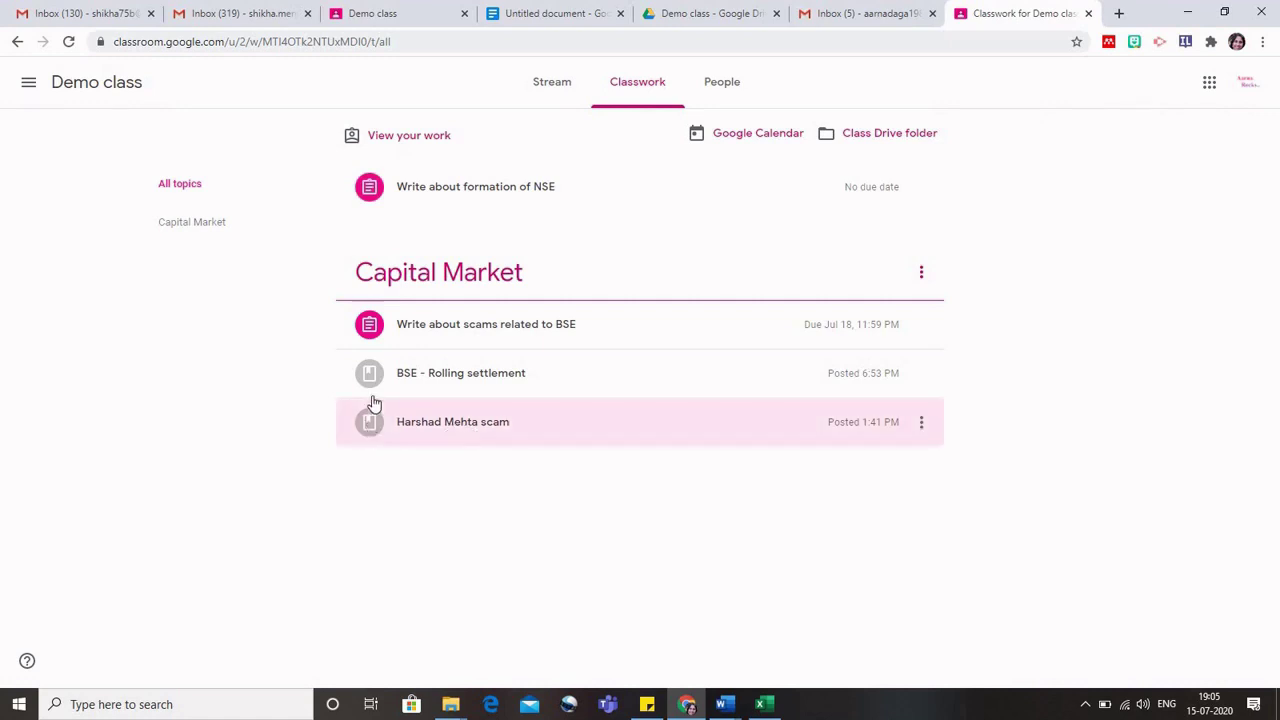
{"action": "left_click", "coordinate": [465, 331]}
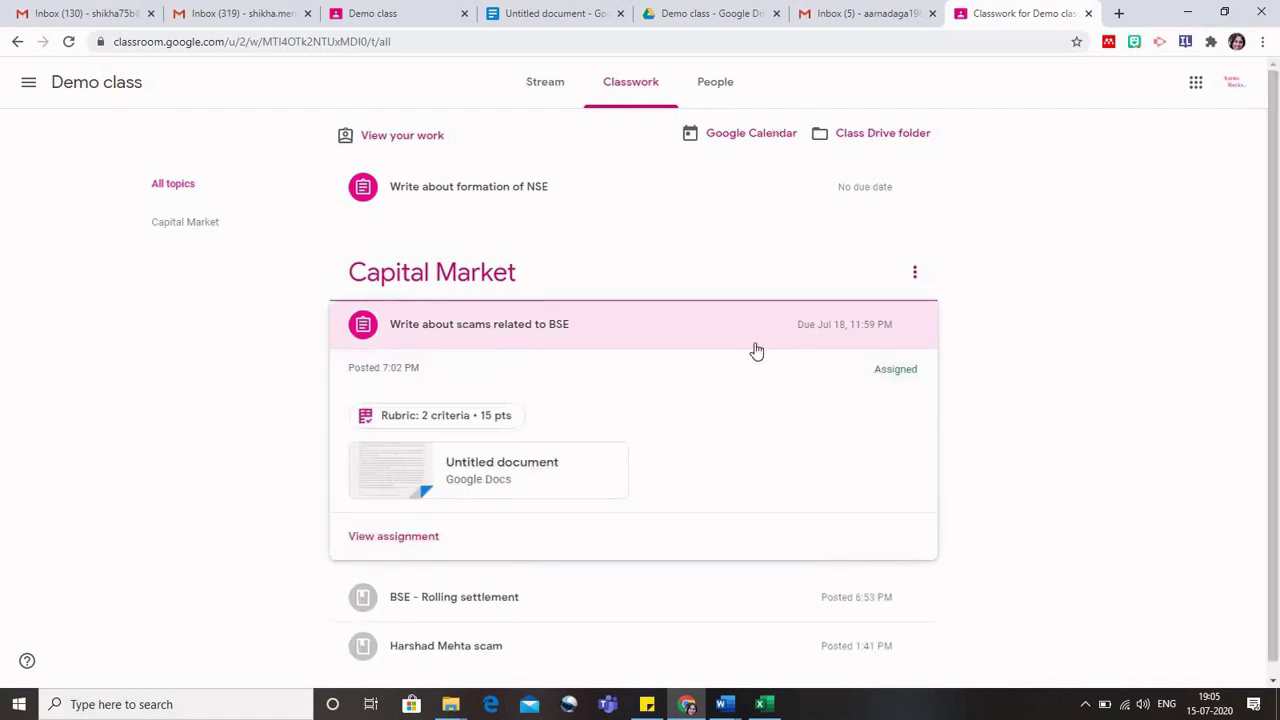
{"action": "left_click", "coordinate": [396, 539]}
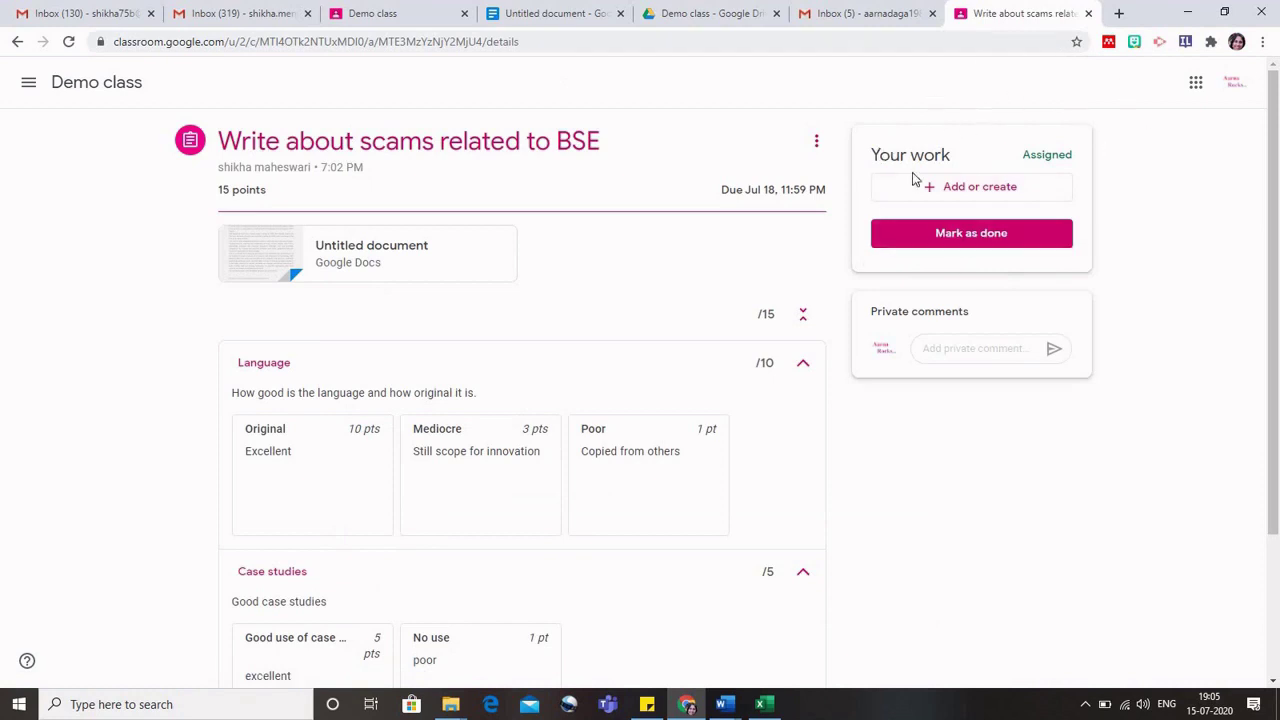
Upload the "Certificate of THE BEST MOTHER" PDF from Downloads as the student's work and turn it in.
{"action": "left_click", "coordinate": [969, 196]}
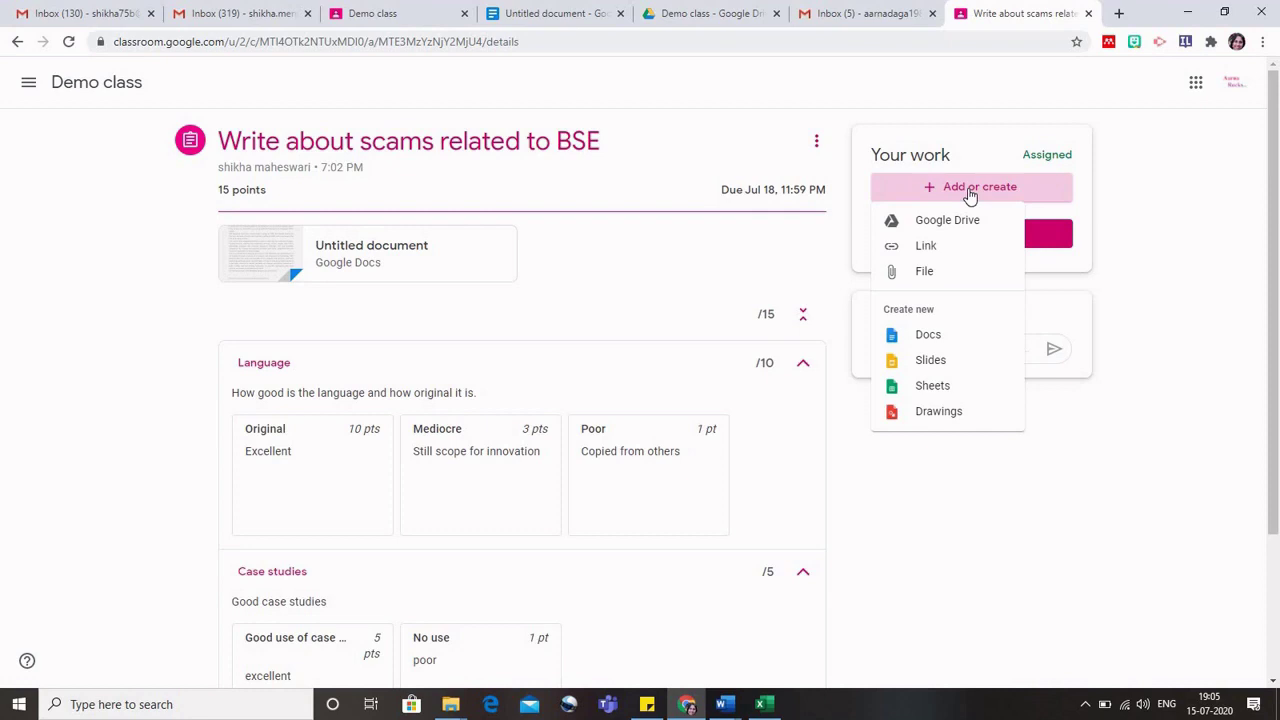
{"action": "left_click", "coordinate": [925, 272]}
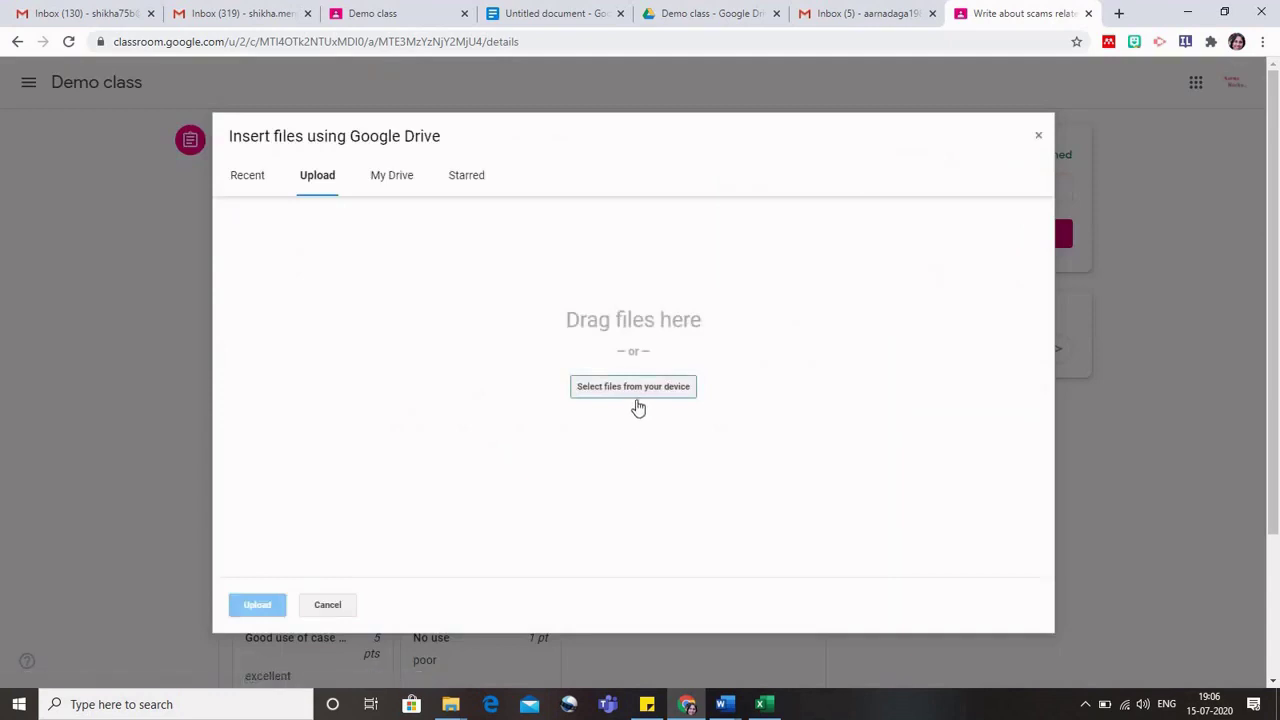
{"action": "left_click", "coordinate": [636, 394]}
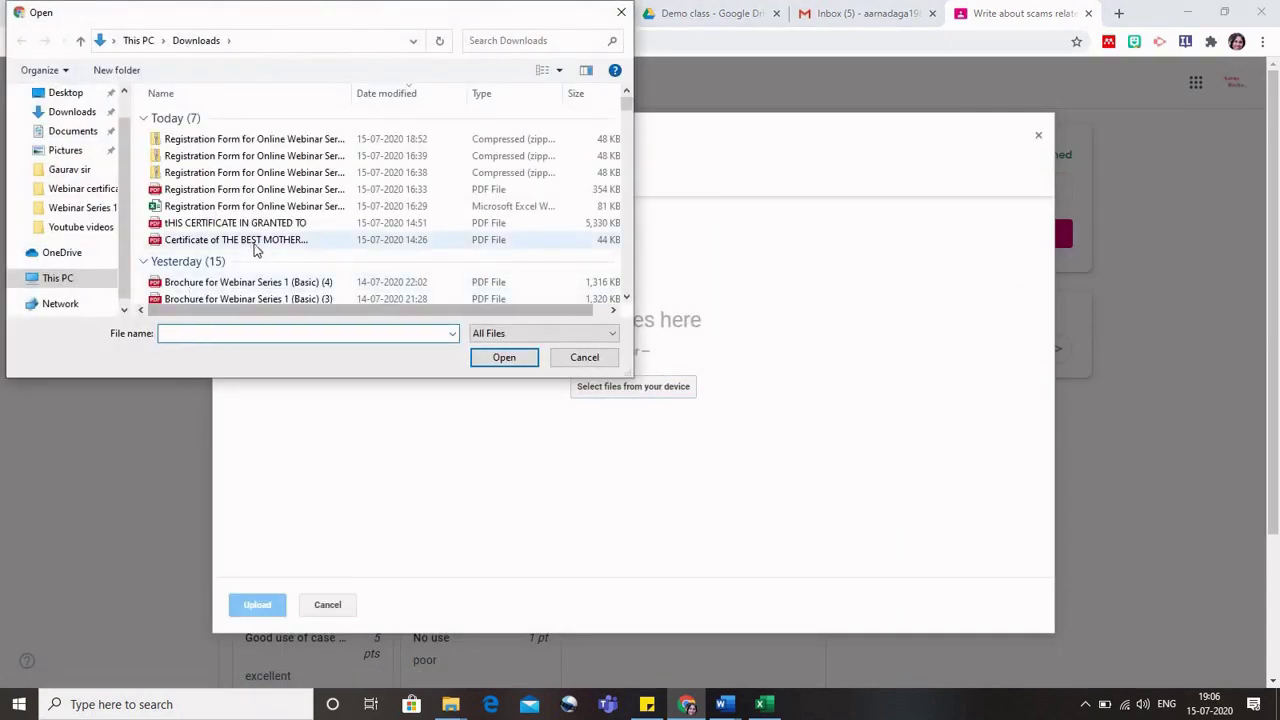
{"action": "left_click", "coordinate": [254, 243]}
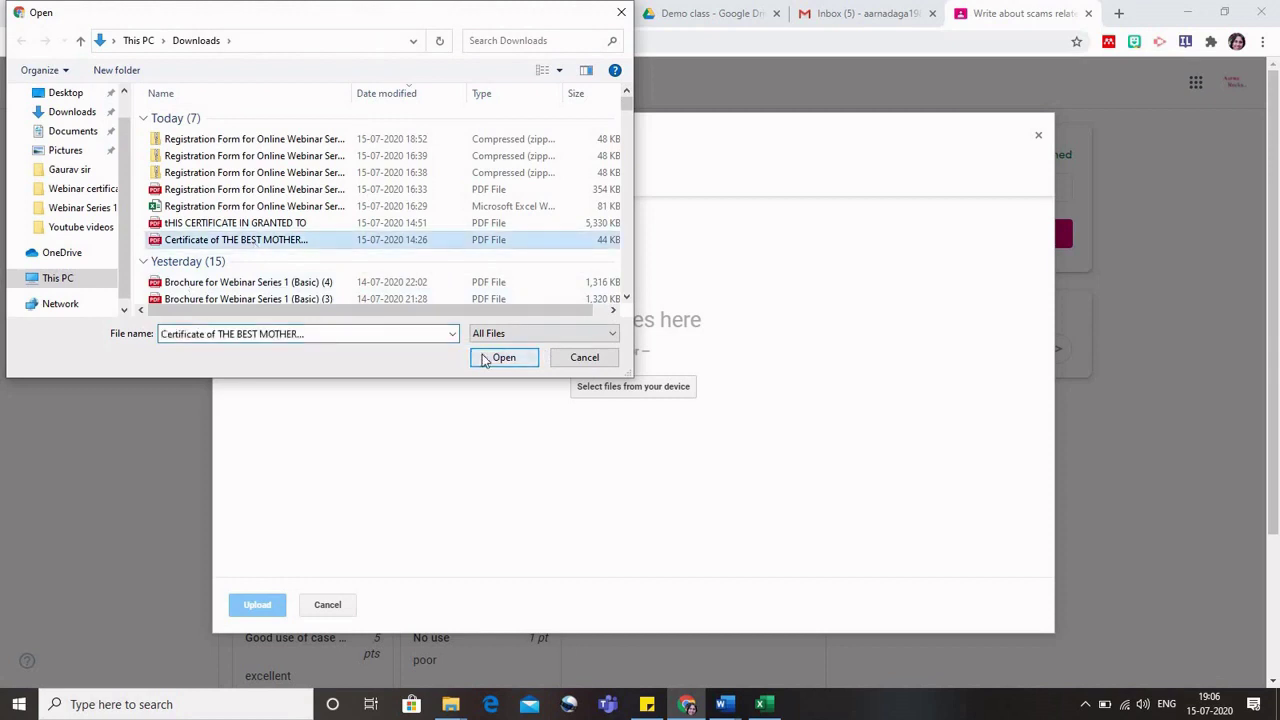
{"action": "left_click", "coordinate": [490, 358]}
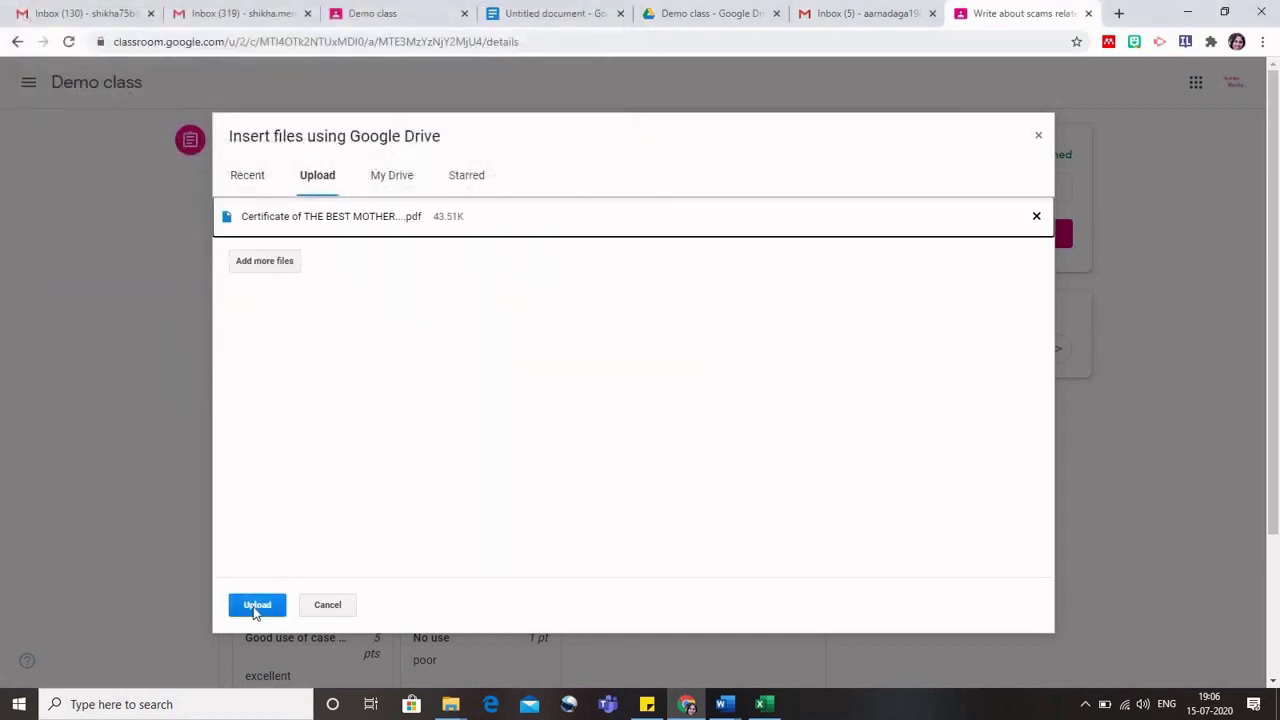
{"action": "left_click", "coordinate": [256, 606]}
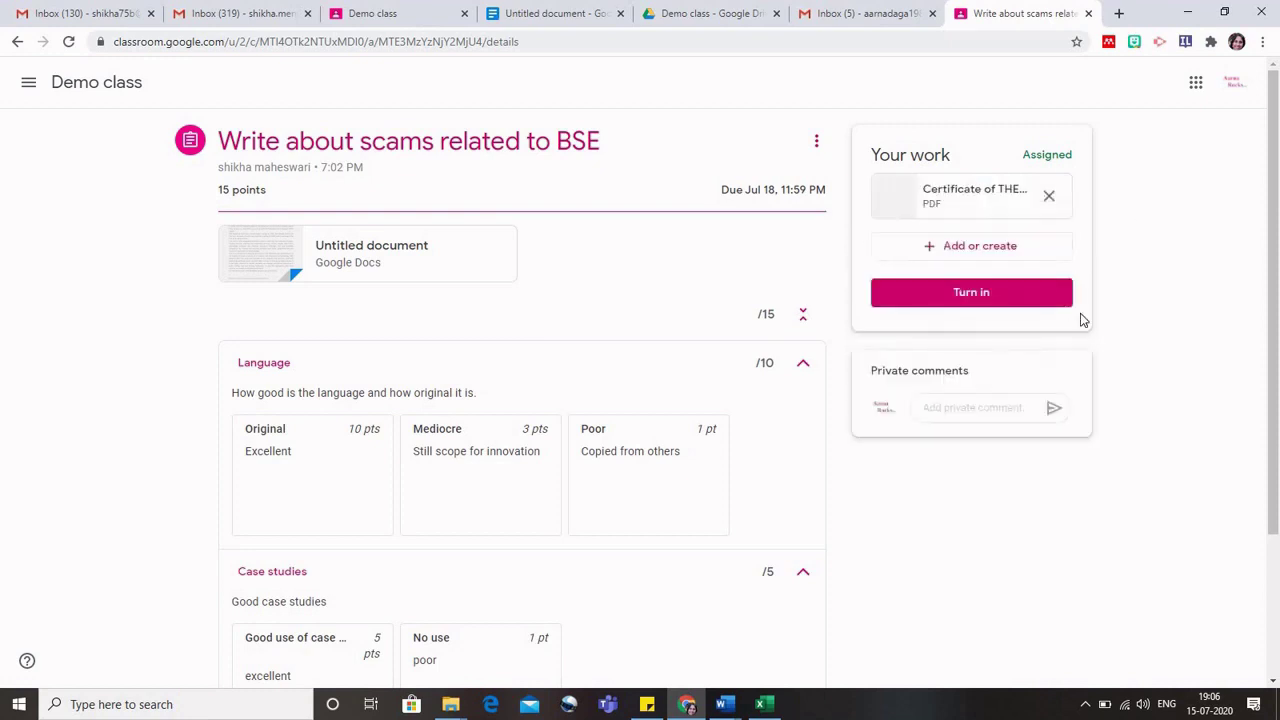
{"action": "left_click", "coordinate": [979, 296]}
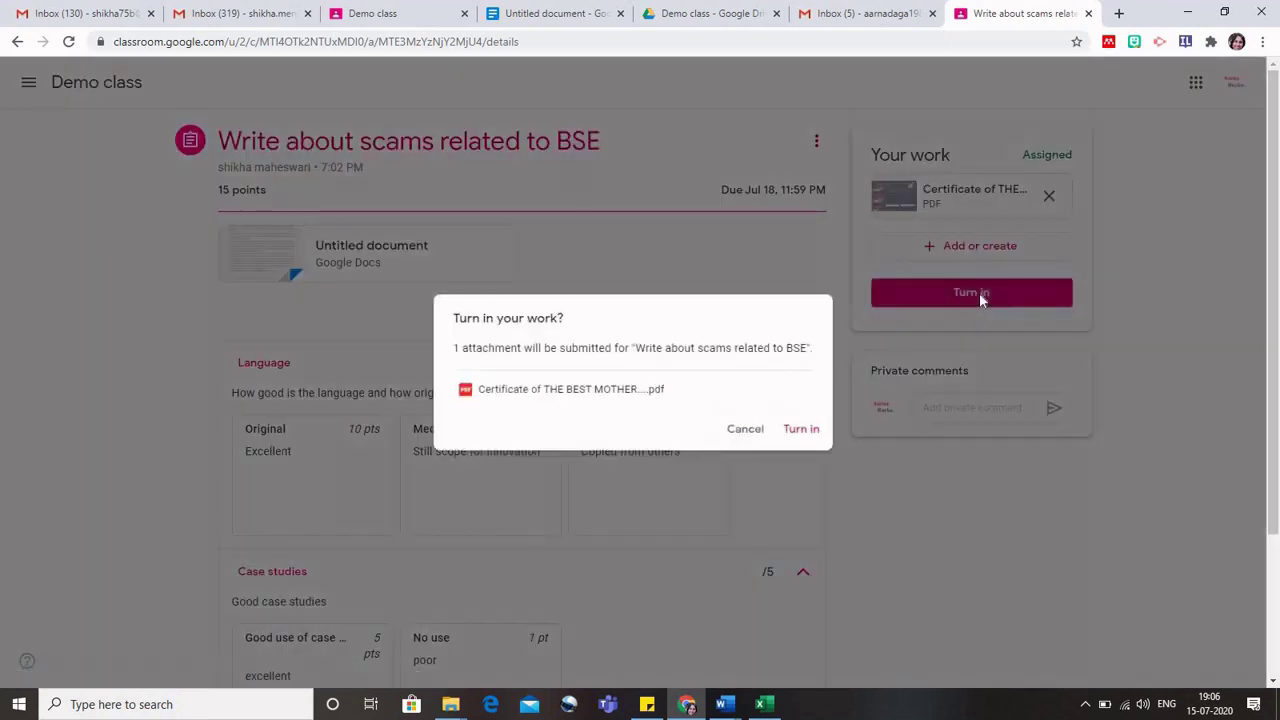
{"action": "left_click", "coordinate": [801, 430]}
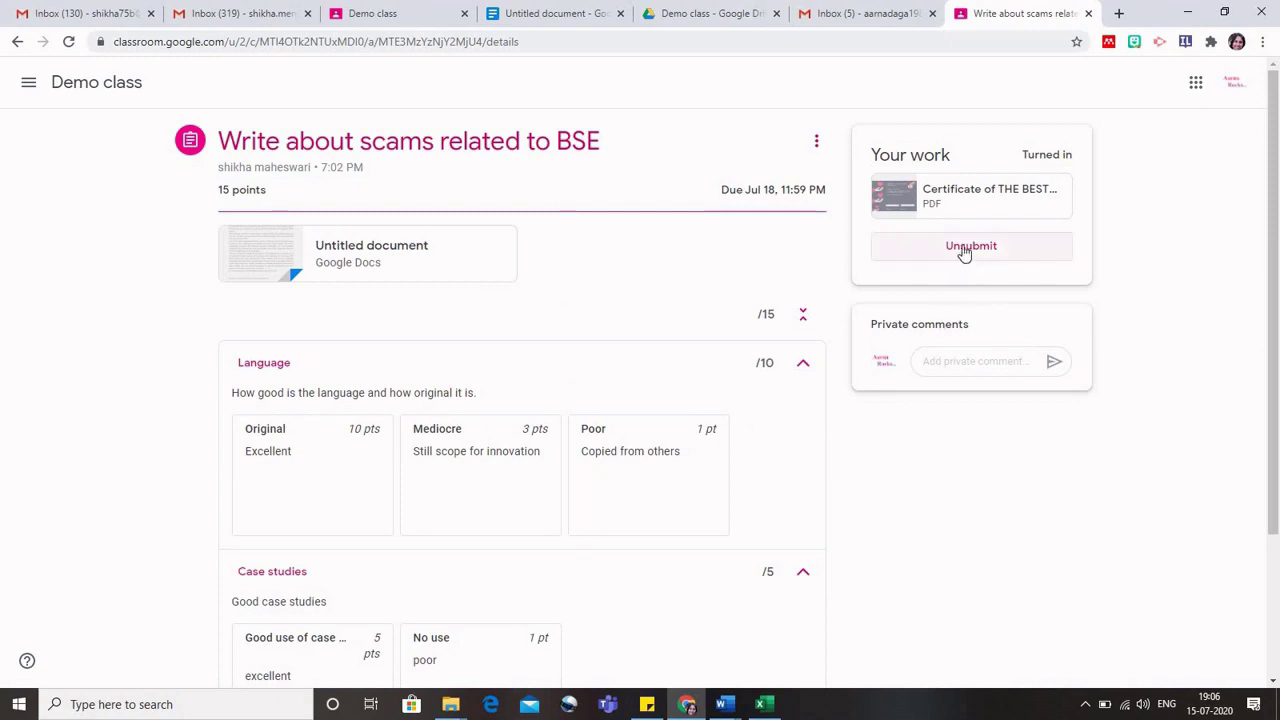
Reload the classwork in the teacher's Demo class and expand the "Write about scams related to BSE" assignment.
{"action": "left_click", "coordinate": [407, 8]}
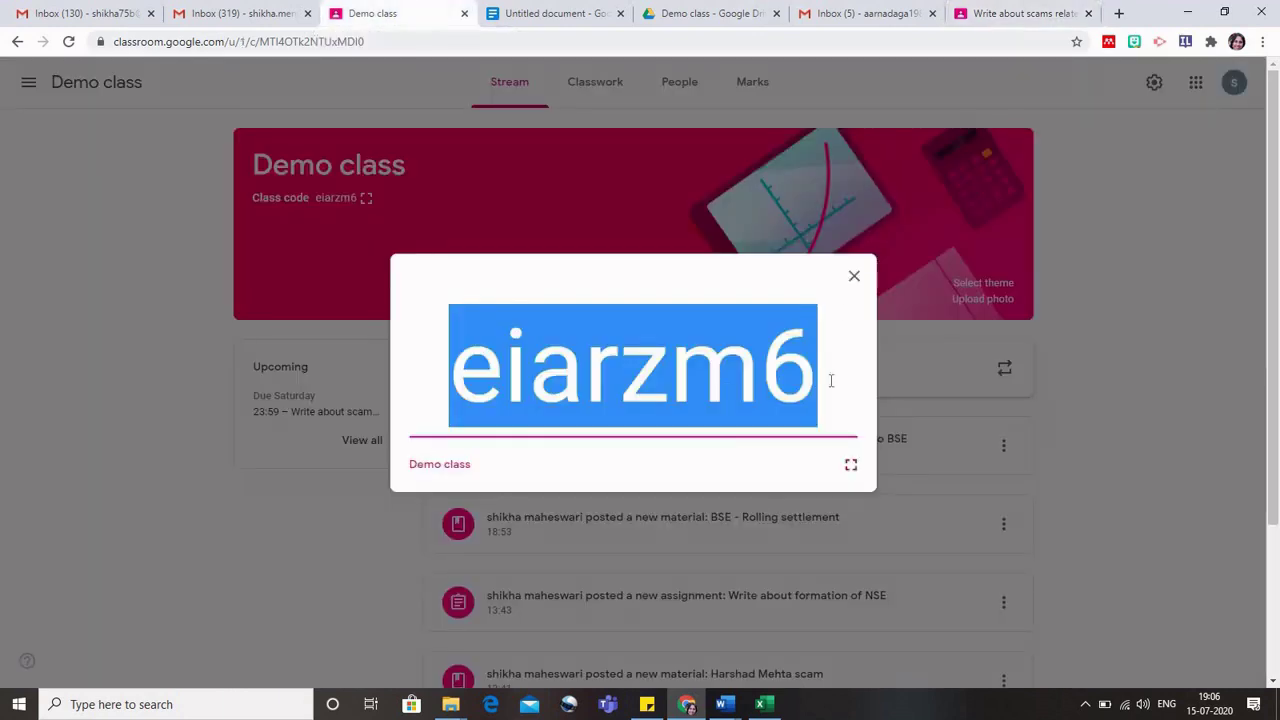
{"action": "left_click", "coordinate": [855, 277]}
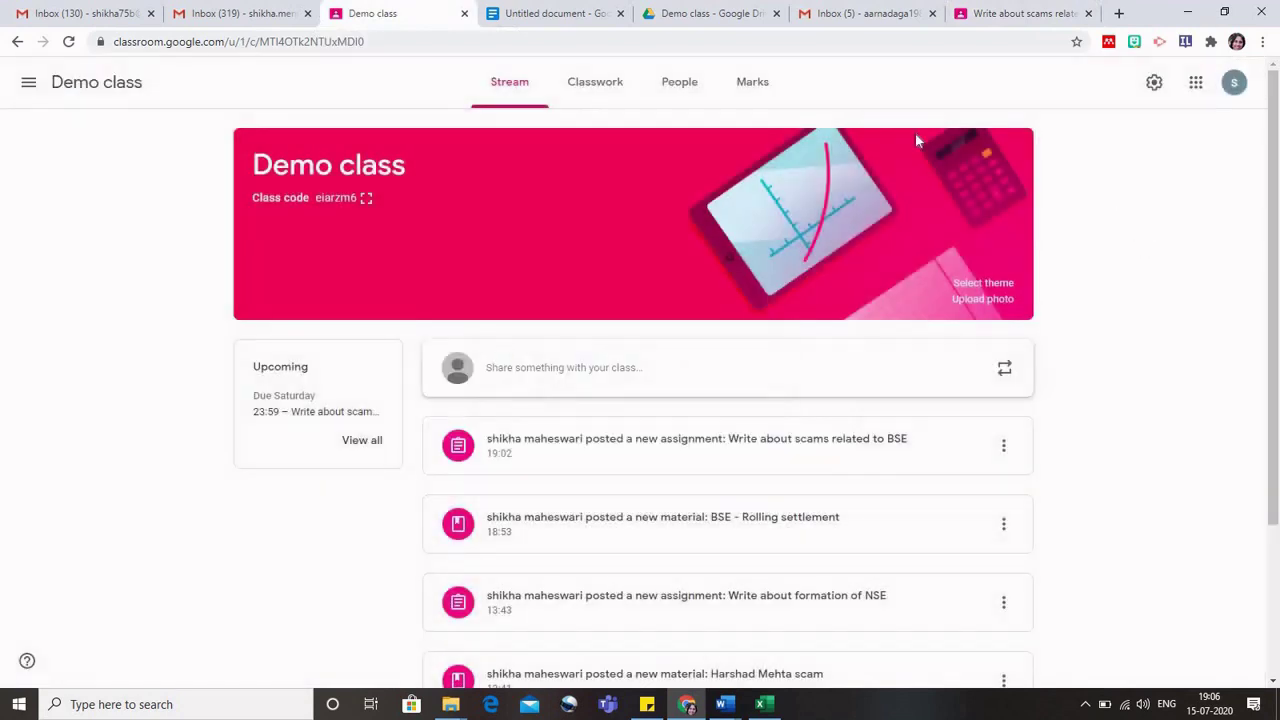
{"action": "left_click", "coordinate": [603, 88]}
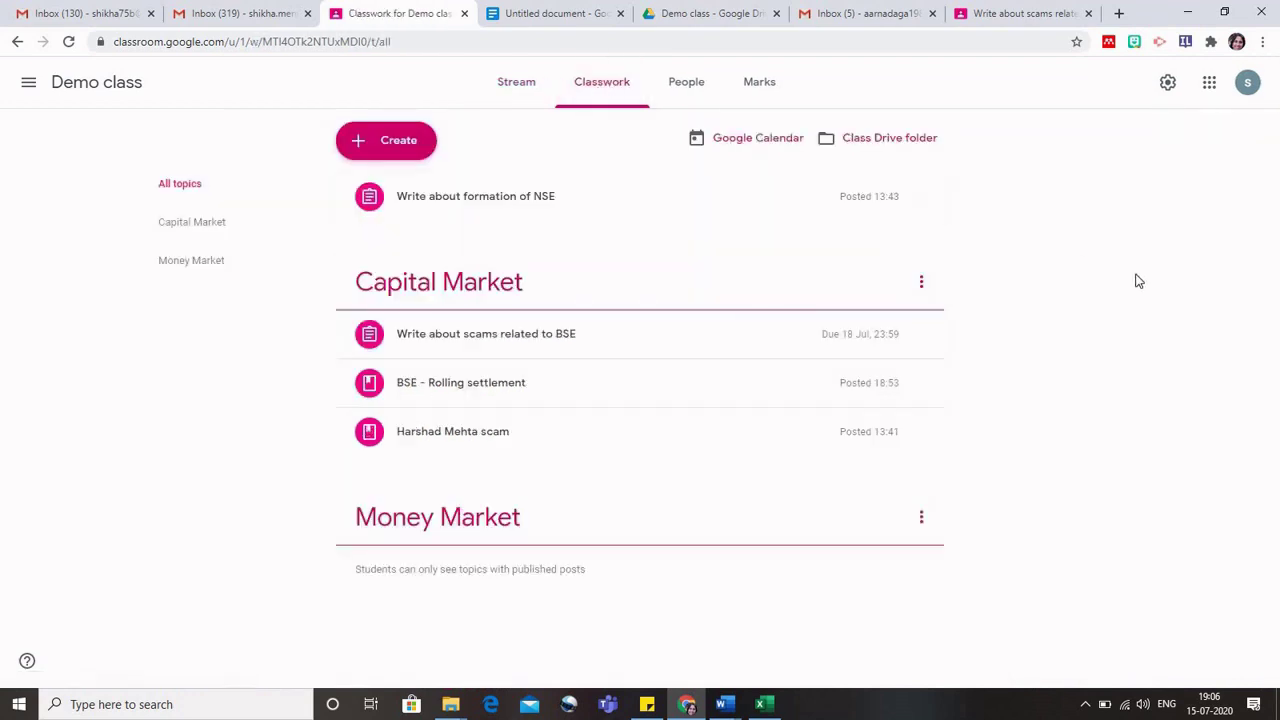
{"action": "right_click", "coordinate": [1121, 225]}
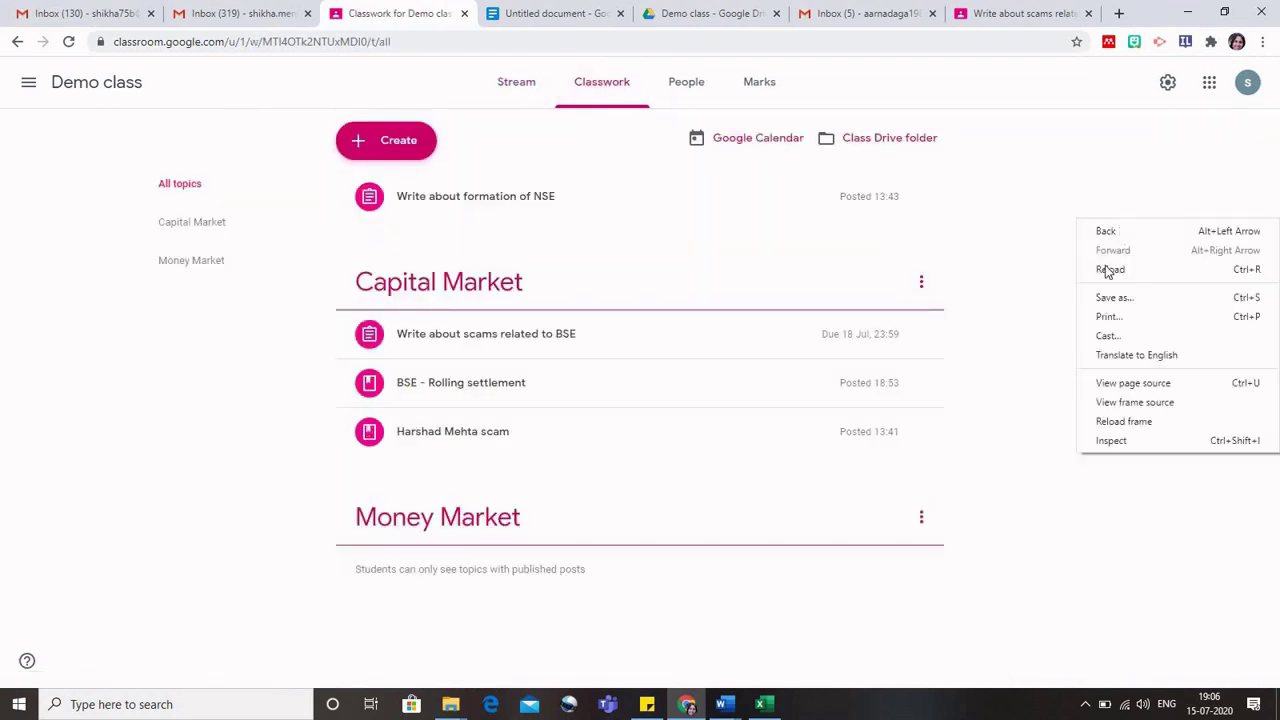
{"action": "left_click", "coordinate": [1108, 272]}
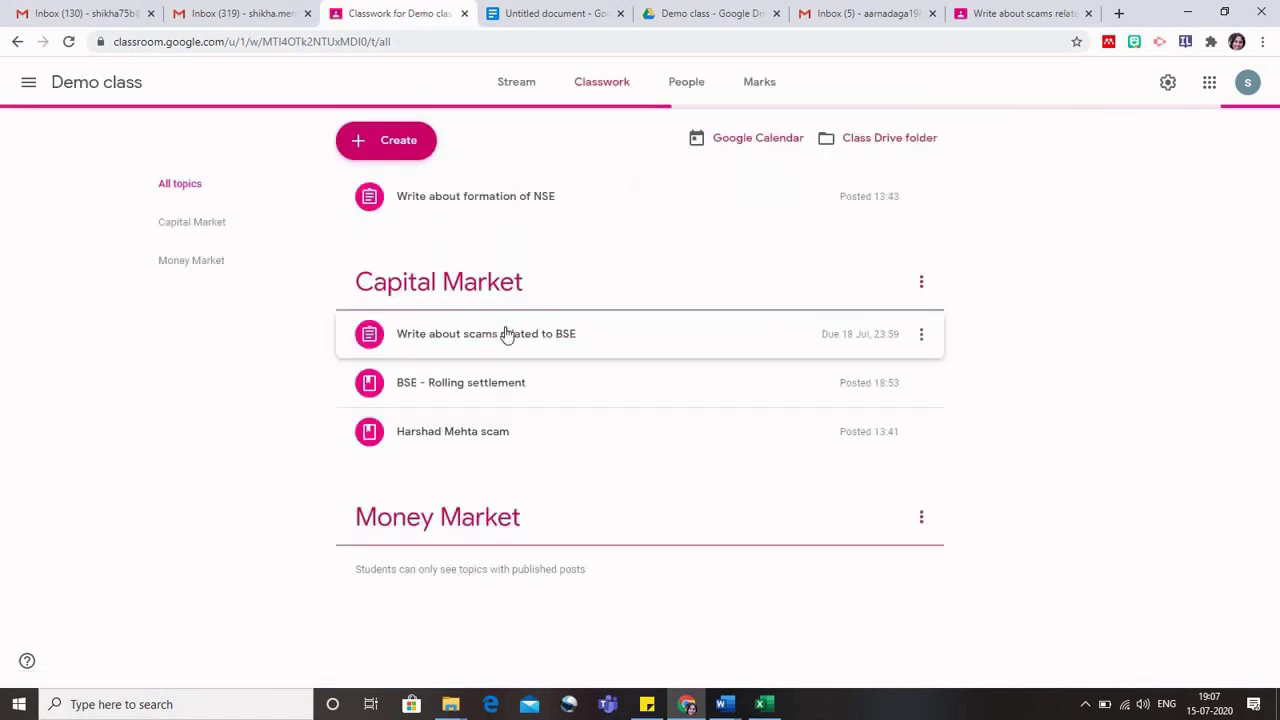
{"action": "left_click", "coordinate": [509, 337]}
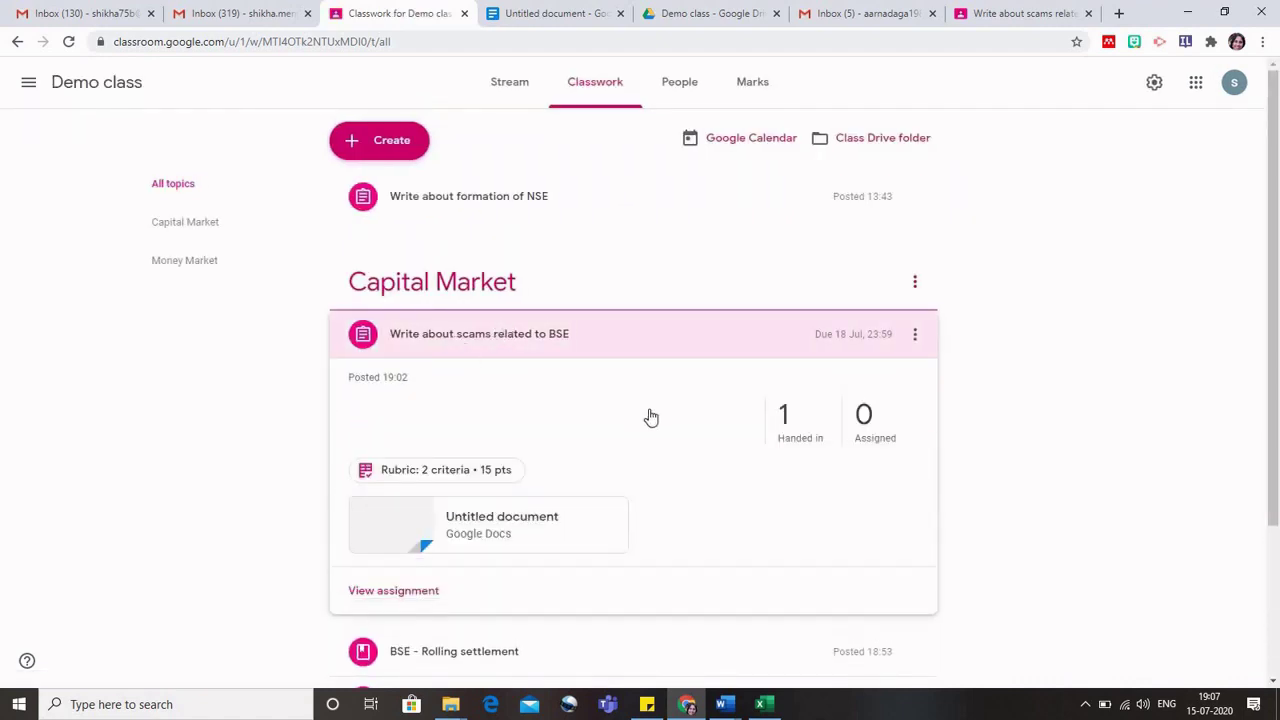
Read through the handed-in file "The National Stock Exchange of India Ltd.docx" in the teacher's grading view.
{"action": "scroll", "coordinate": [650, 417], "scroll_direction": "down", "scroll_amount": 1}
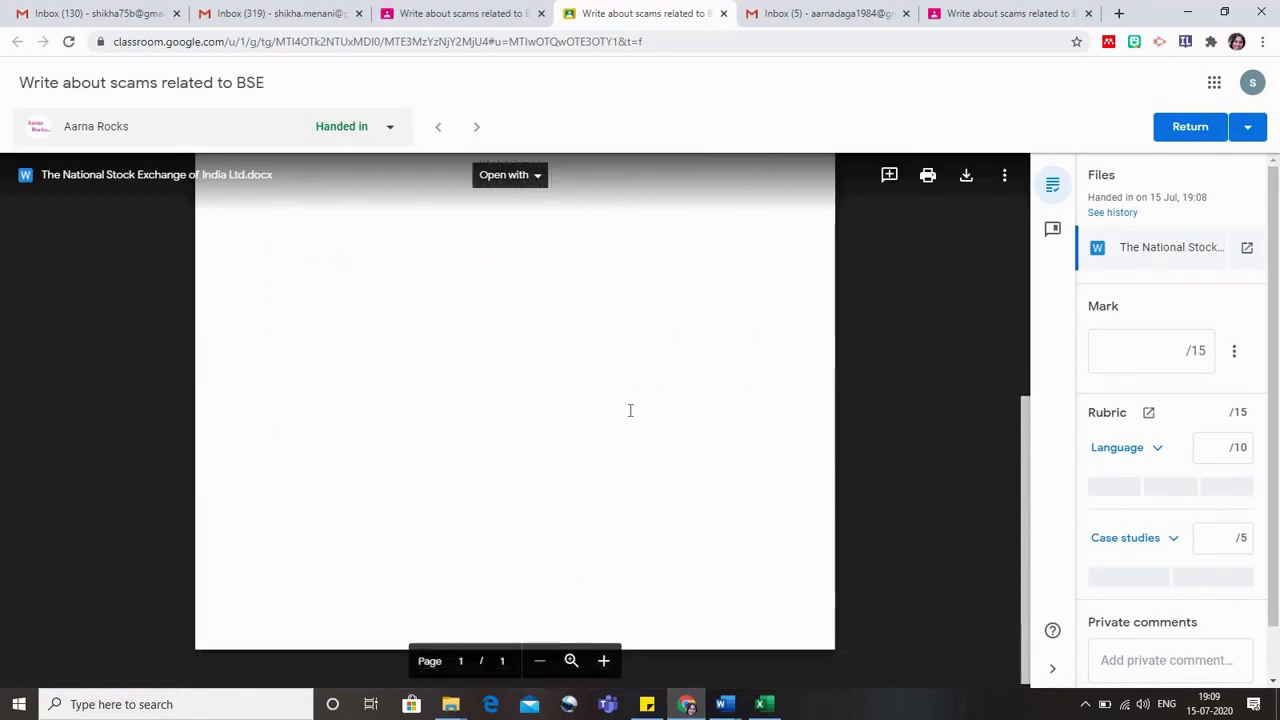
{"action": "scroll", "coordinate": [632, 412], "scroll_direction": "down", "scroll_amount": 1}
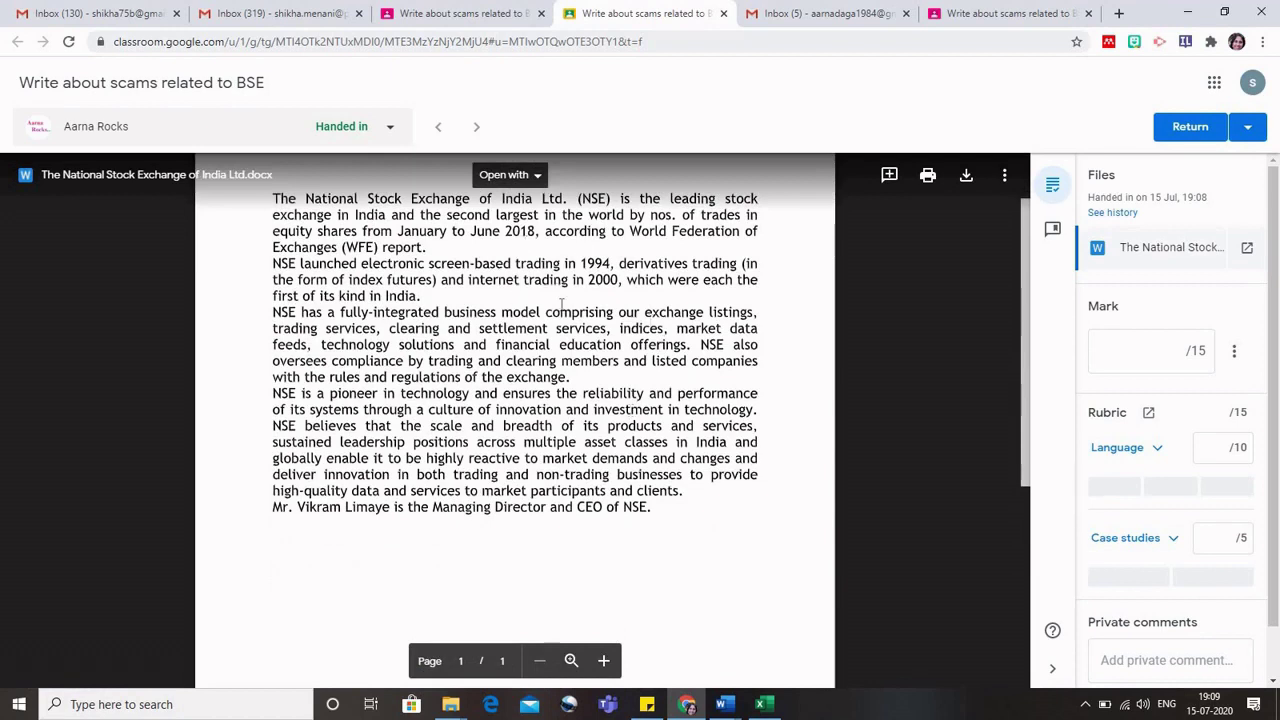
{"action": "scroll", "coordinate": [561, 303], "scroll_direction": "up", "scroll_amount": 1}
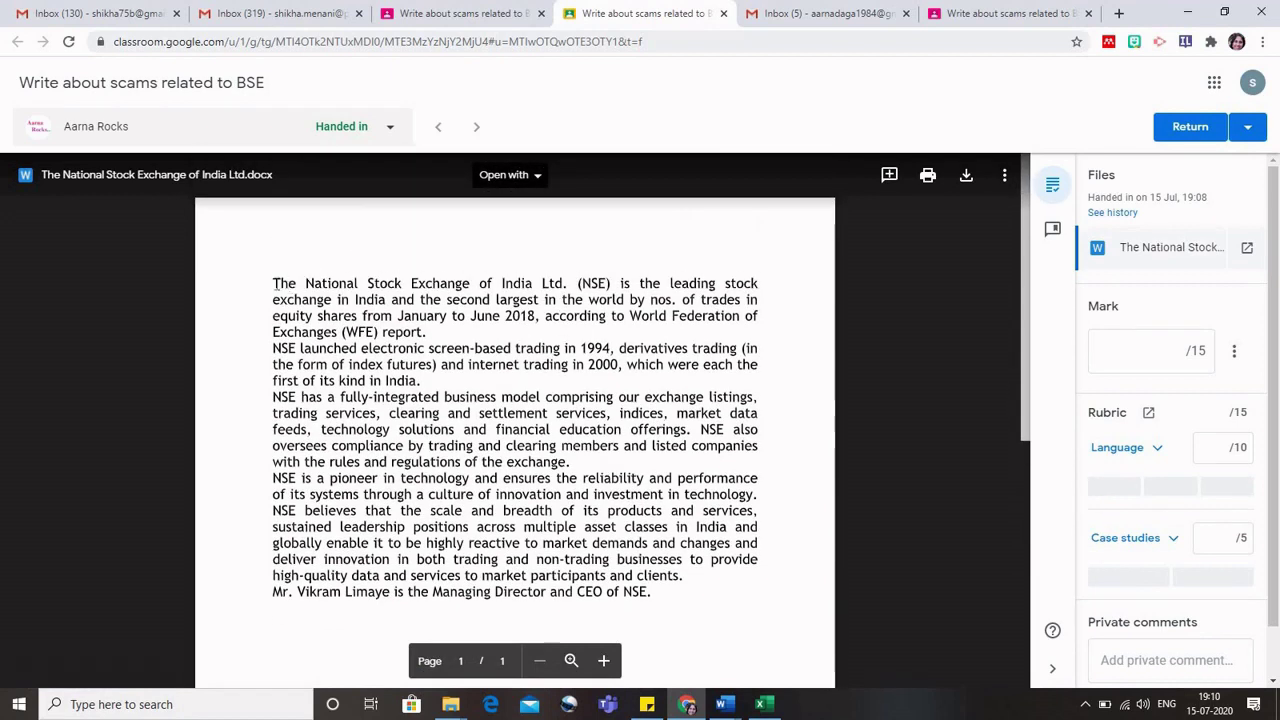
{"action": "left_click_drag", "start_coordinate": [276, 284], "coordinate": [495, 300]}
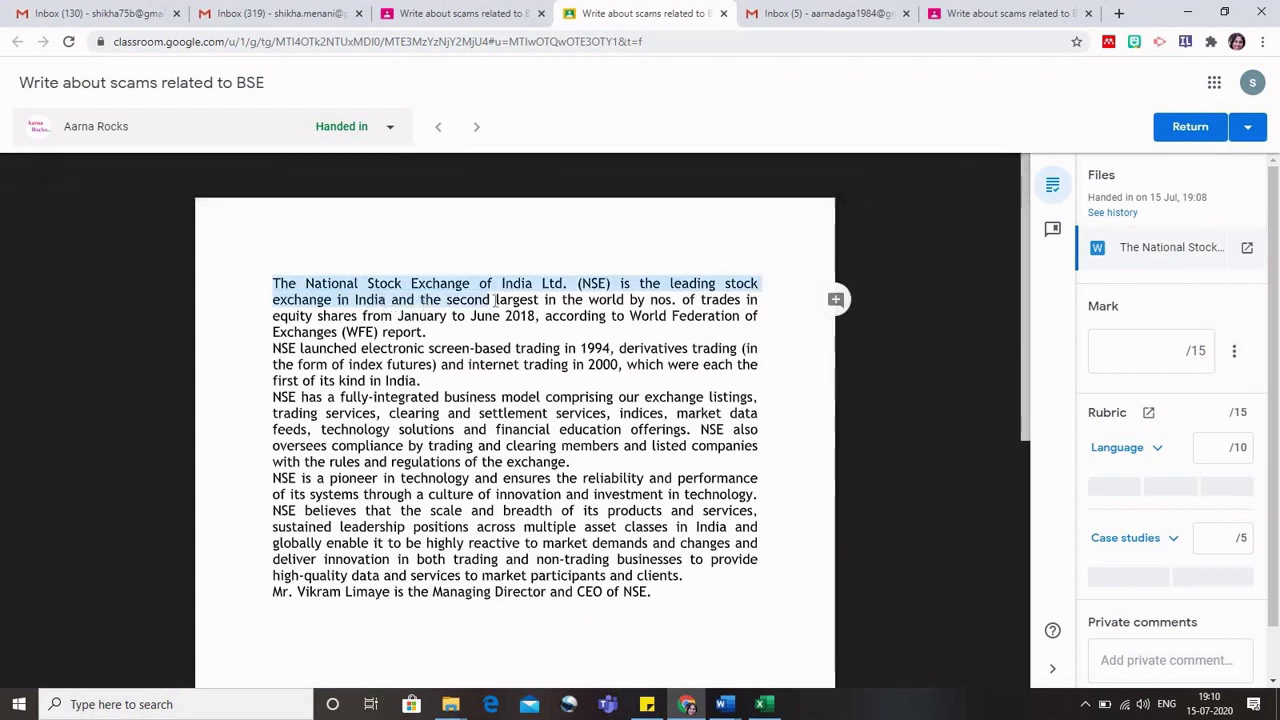
{"action": "left_click", "coordinate": [836, 300]}
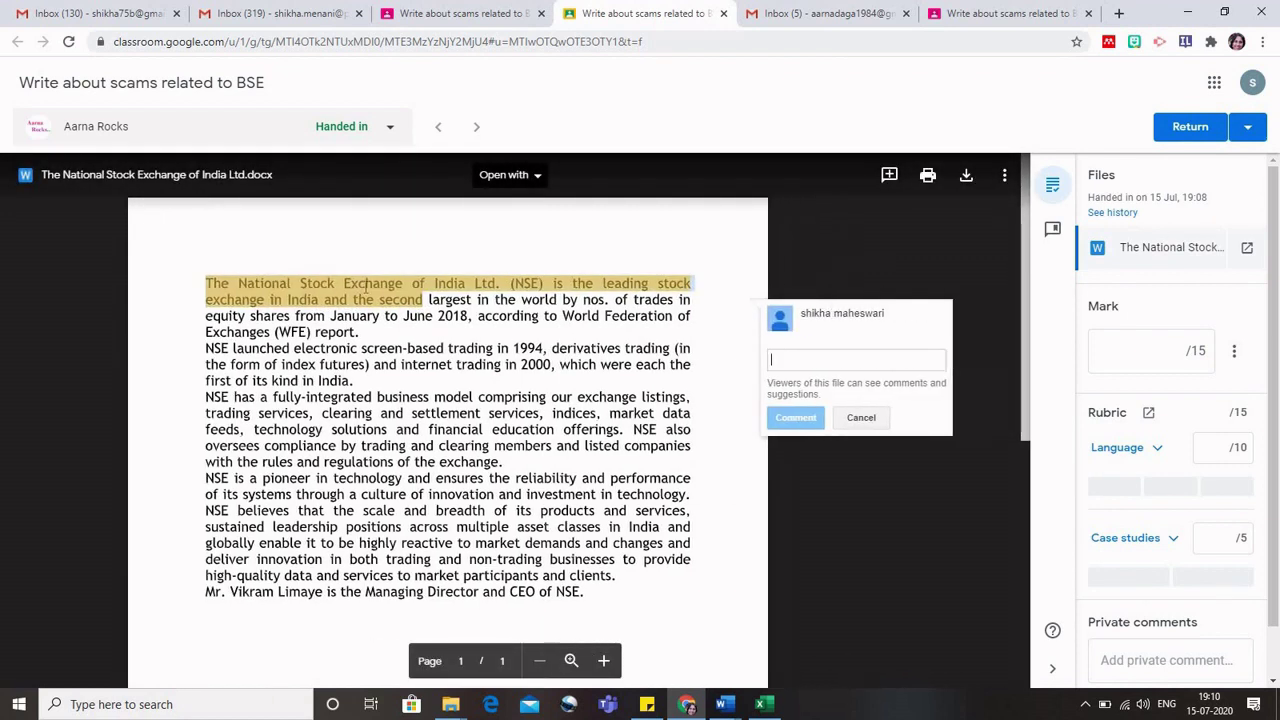
{"action": "left_click", "coordinate": [218, 283]}
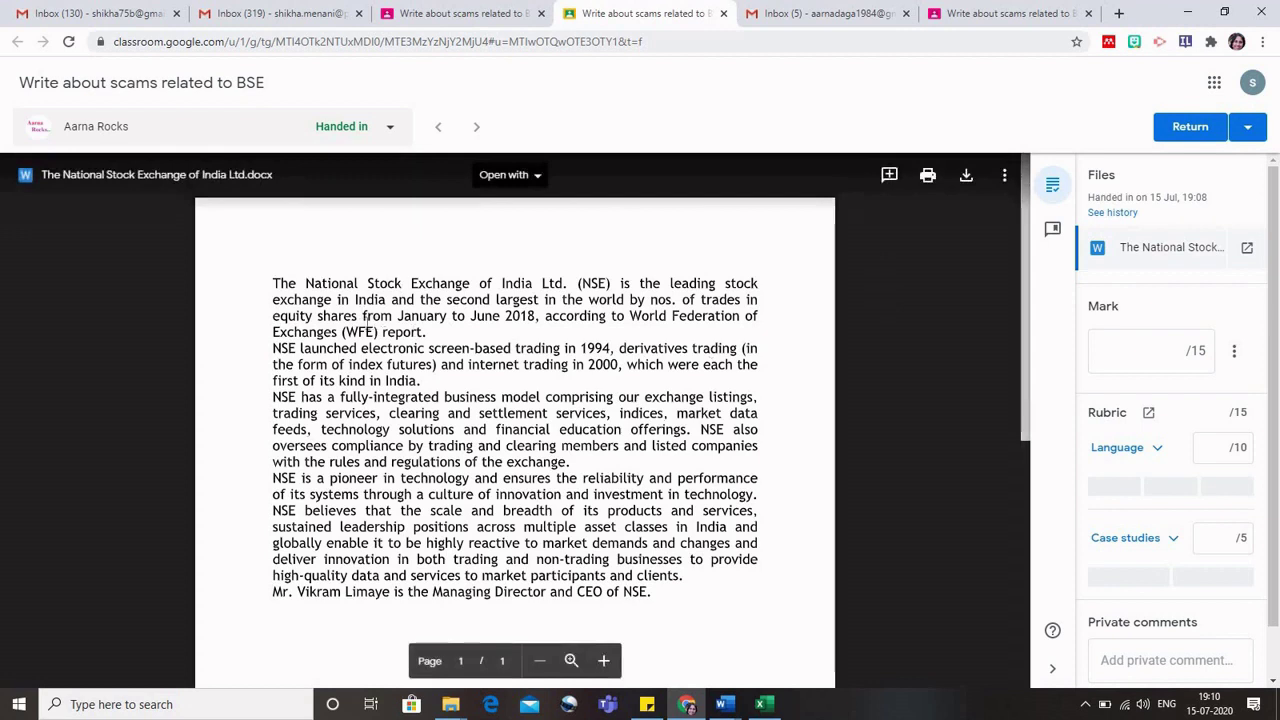
Add the comment "Explain more" to the document's opening words, from "The National Stock Exchange" through "and the second".
{"action": "left_click_drag", "start_coordinate": [272, 283], "coordinate": [490, 300]}
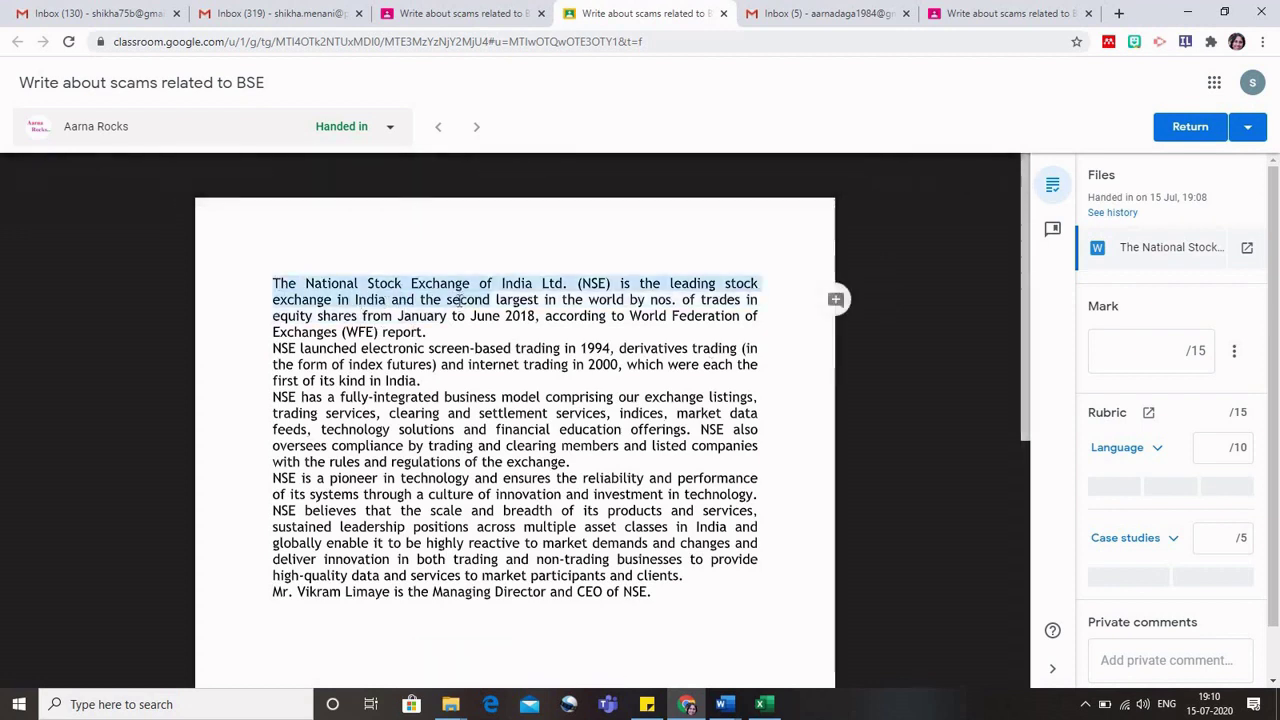
{"action": "left_click", "coordinate": [836, 301]}
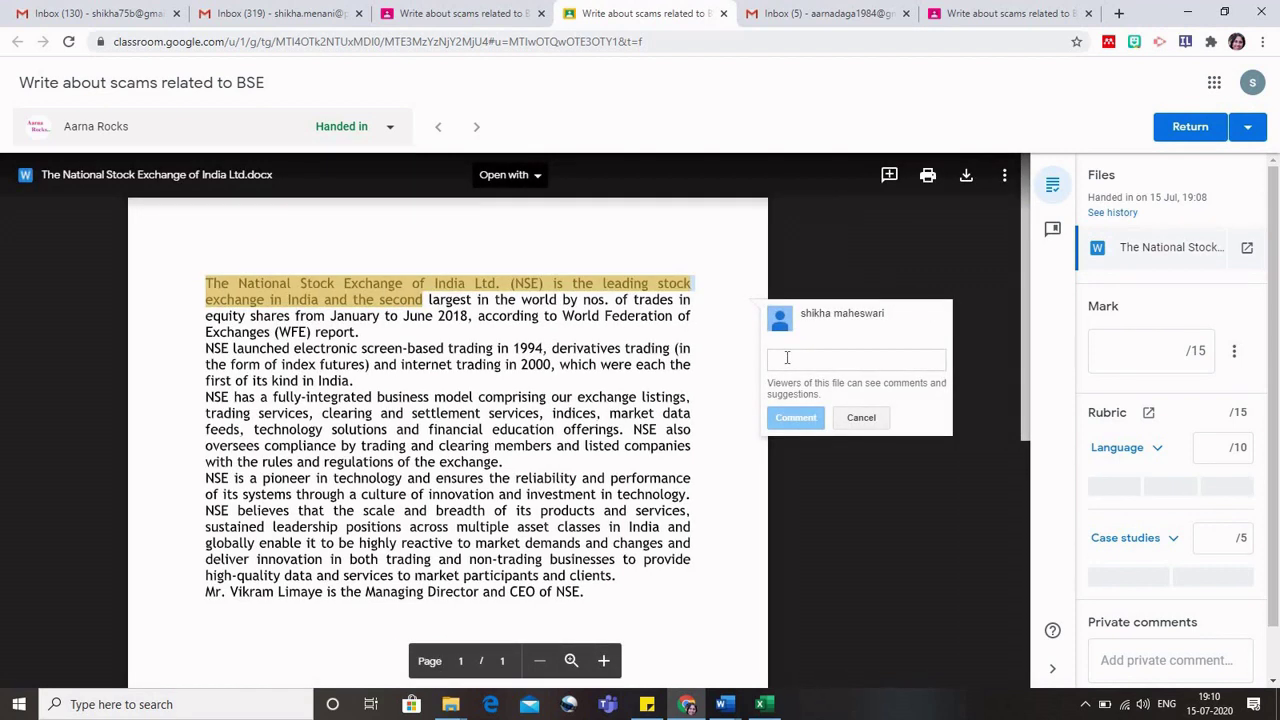
{"action": "type", "text": "Explain more"}
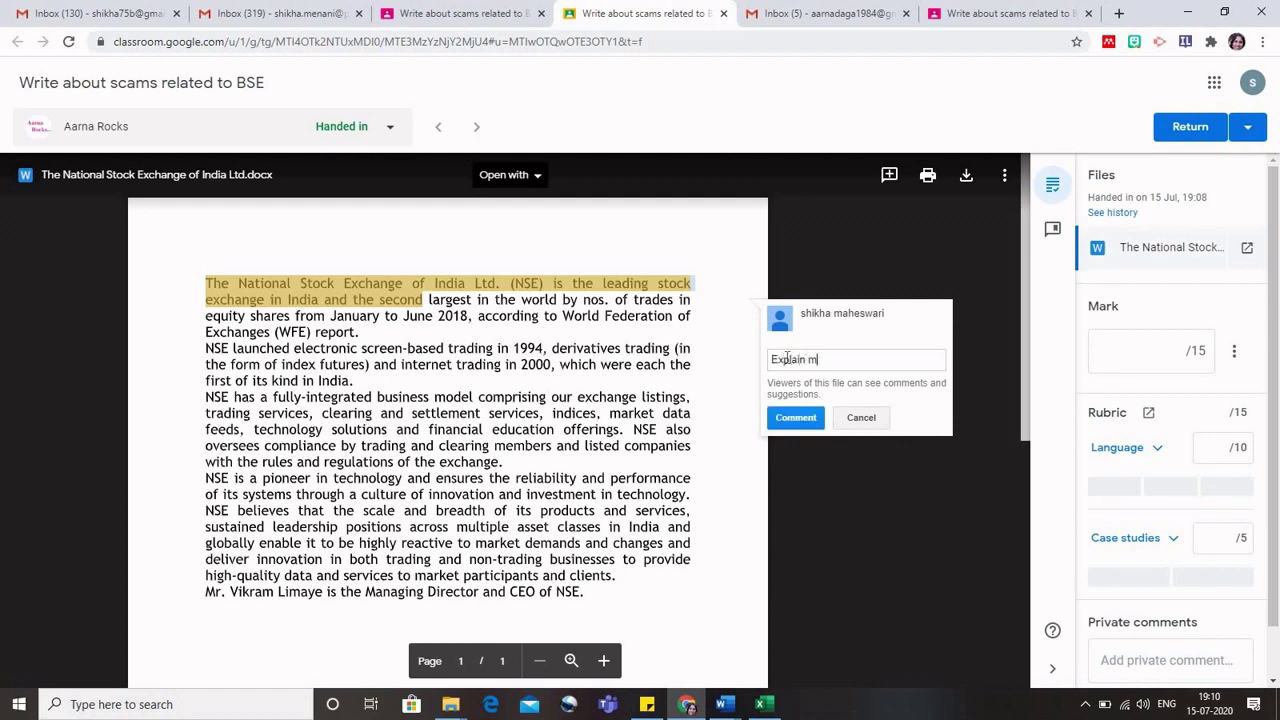
{"action": "left_click", "coordinate": [795, 418]}
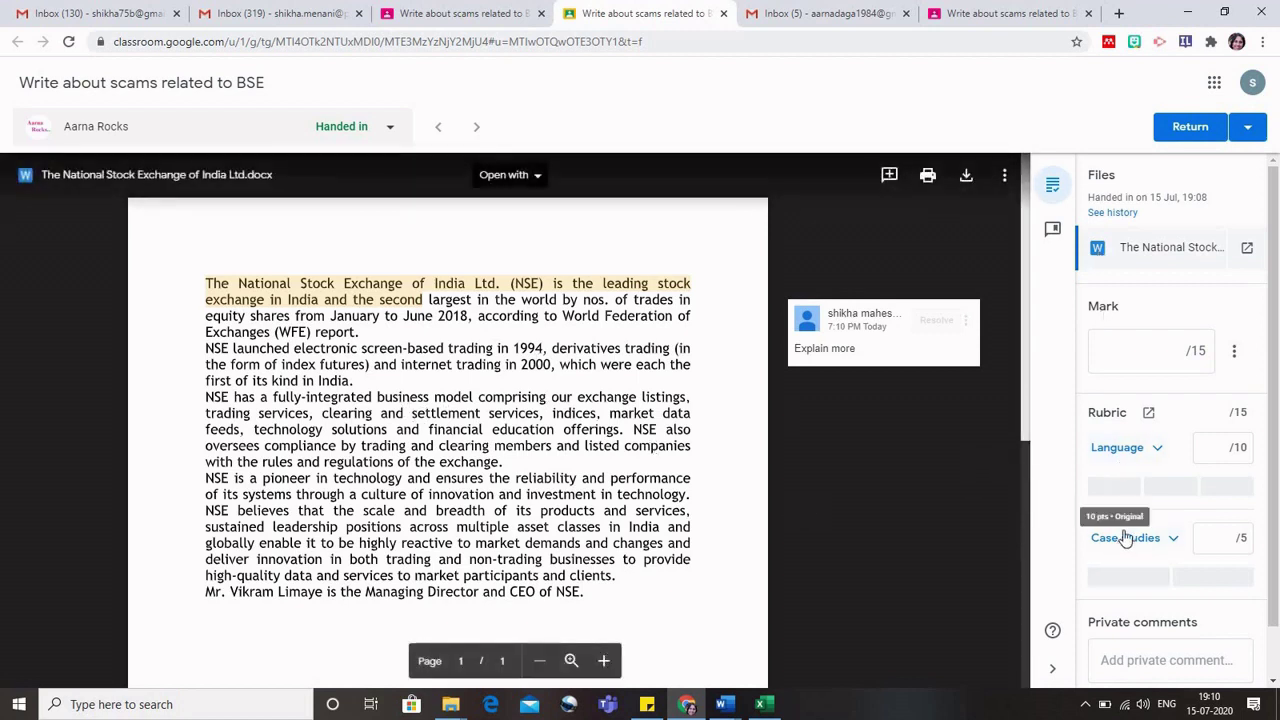
Grade the student's work with the rubric: 3 points (Mediocre) for Language and 1 point (No use) for Case studies.
{"action": "scroll", "coordinate": [1124, 530], "scroll_direction": "down", "scroll_amount": 1}
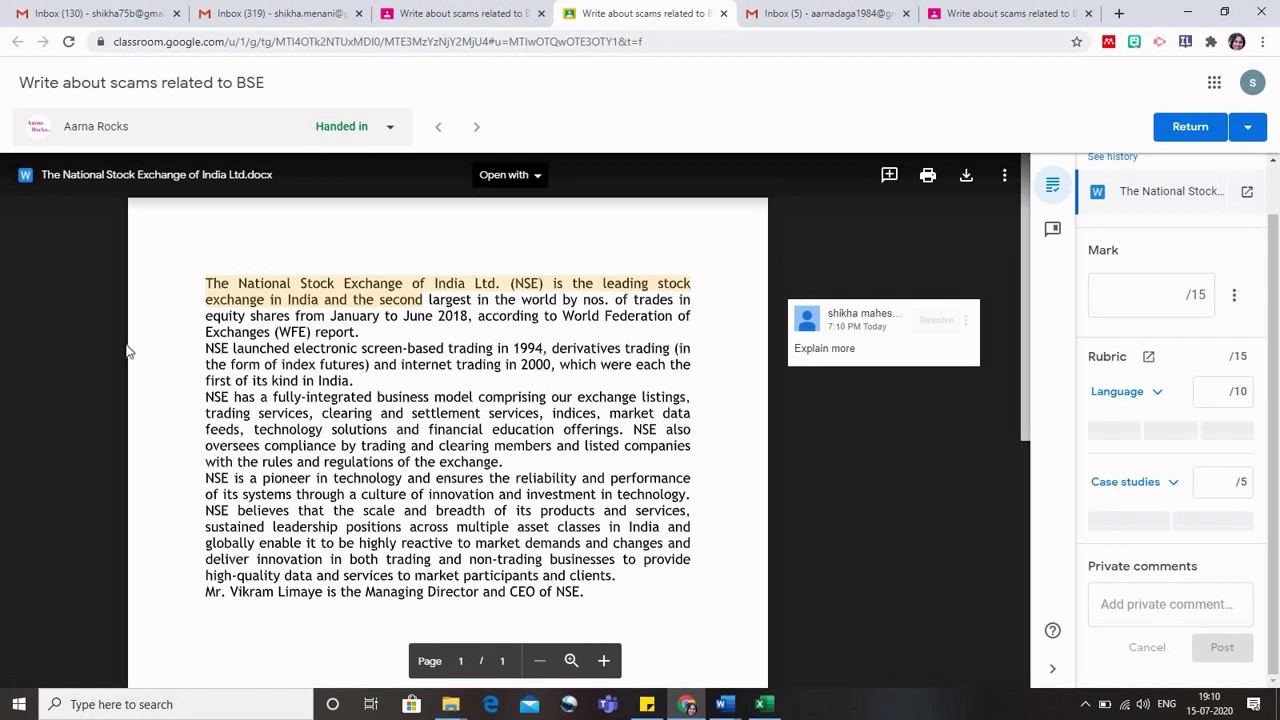
{"action": "left_click", "coordinate": [1175, 432]}
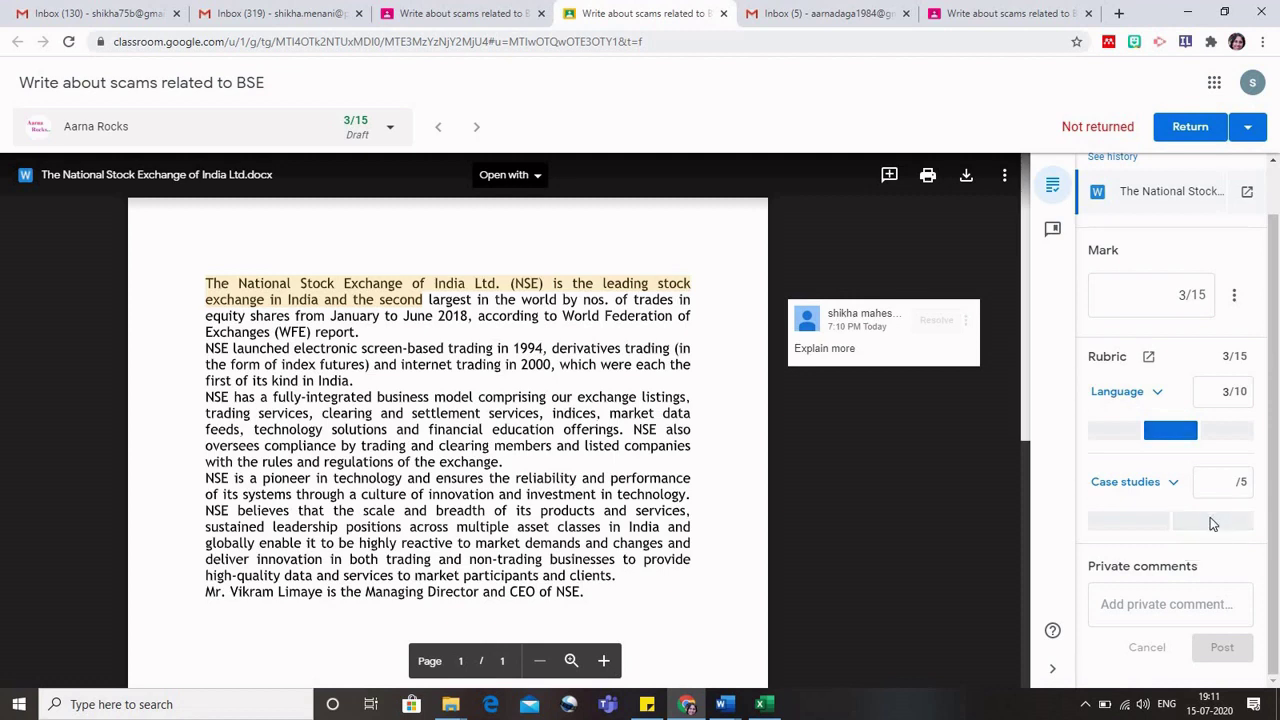
{"action": "left_click", "coordinate": [1212, 521]}
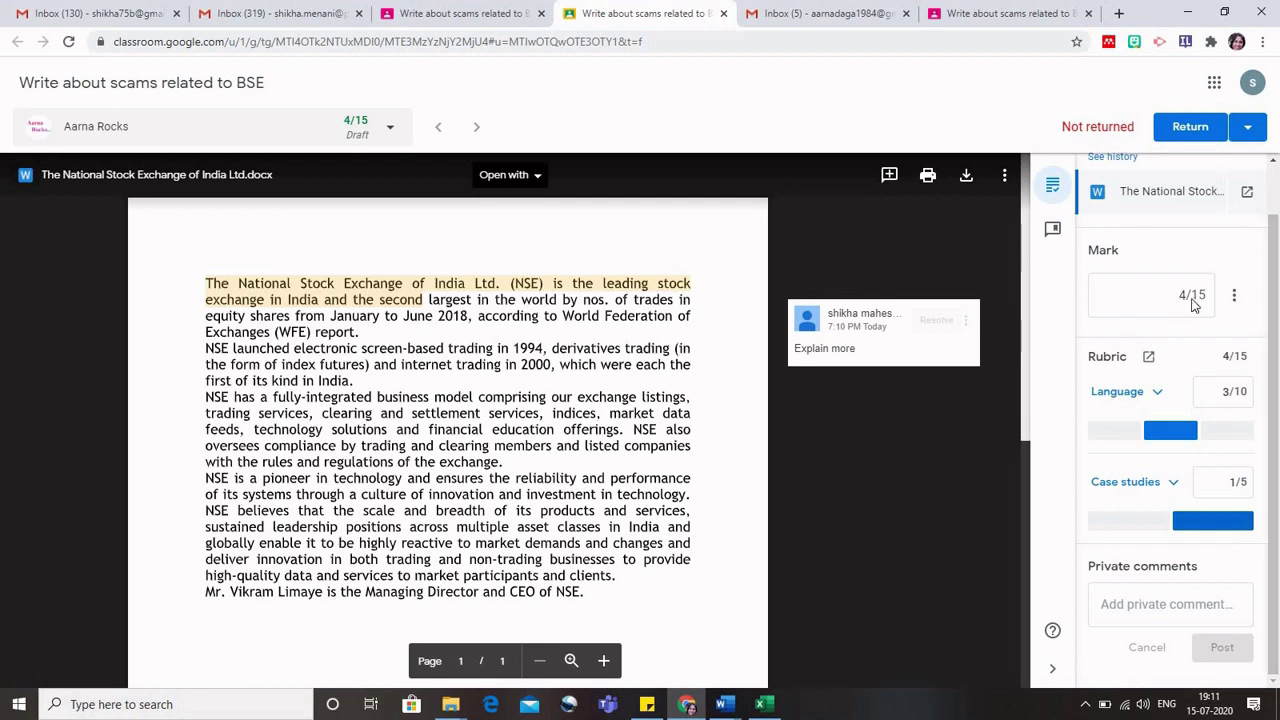
Return the marked BSE scams assignment to the student and confirm the return.
{"action": "left_click_drag", "start_coordinate": [1274, 306], "coordinate": [1277, 240]}
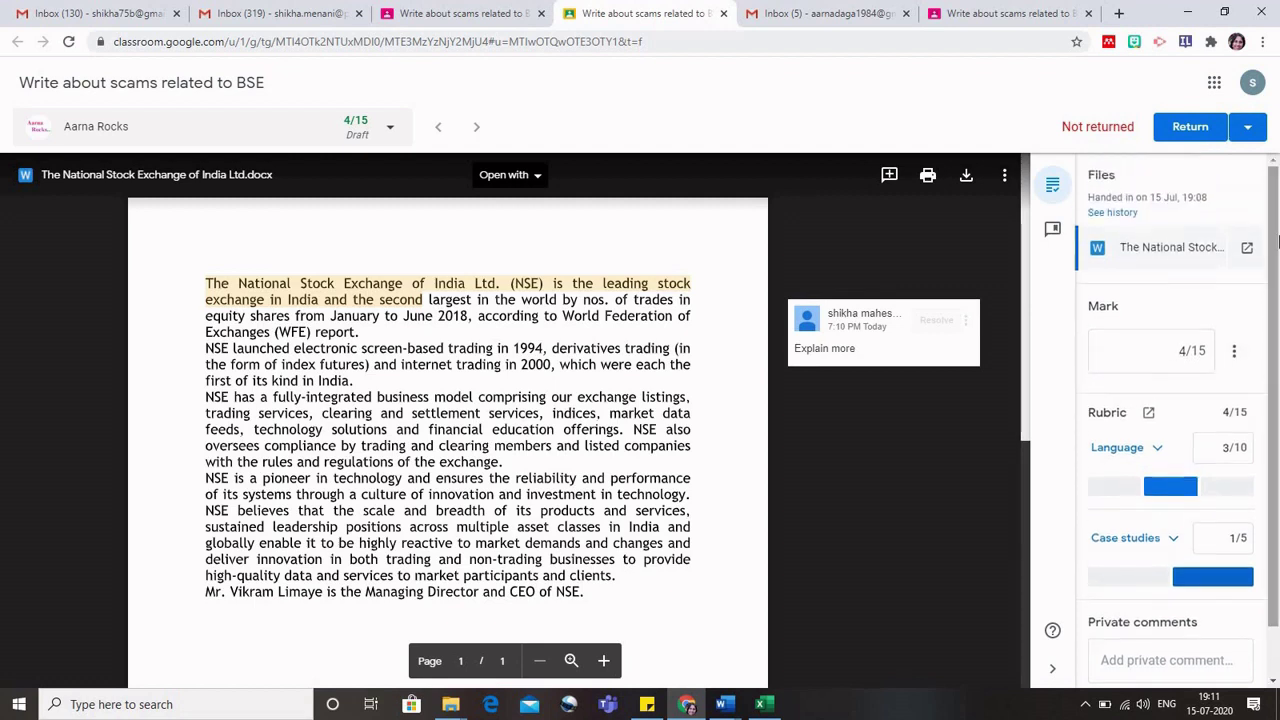
{"action": "left_click", "coordinate": [1190, 130]}
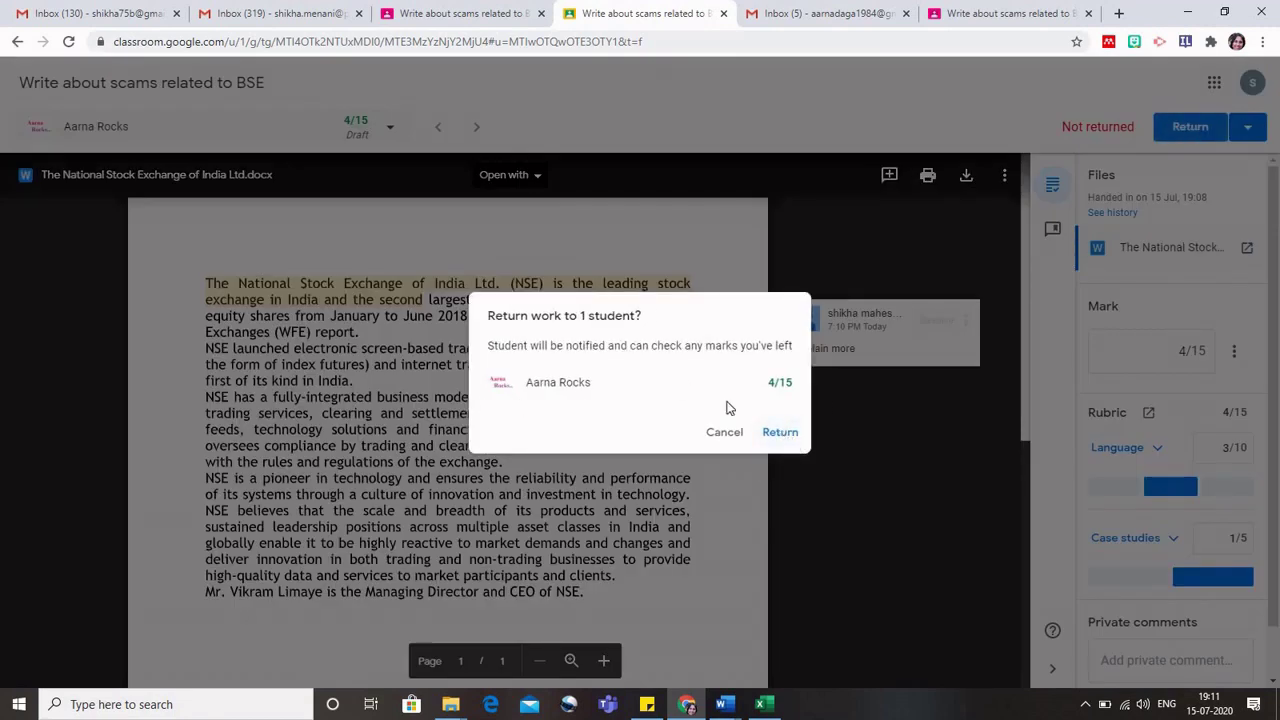
{"action": "left_click", "coordinate": [775, 436]}
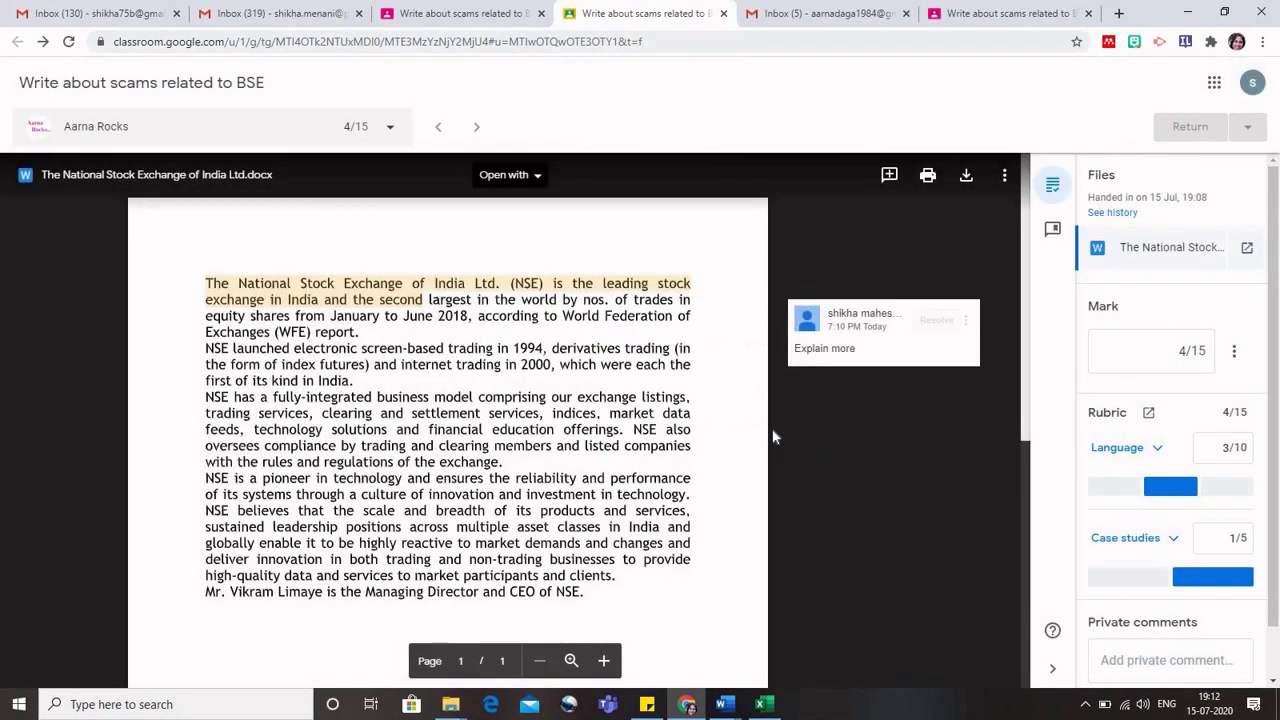
Review the returned "Write about scams related to BSE" assignment from the student's account, including its entry in the Demo class classwork.
{"action": "left_click", "coordinate": [1023, 10]}
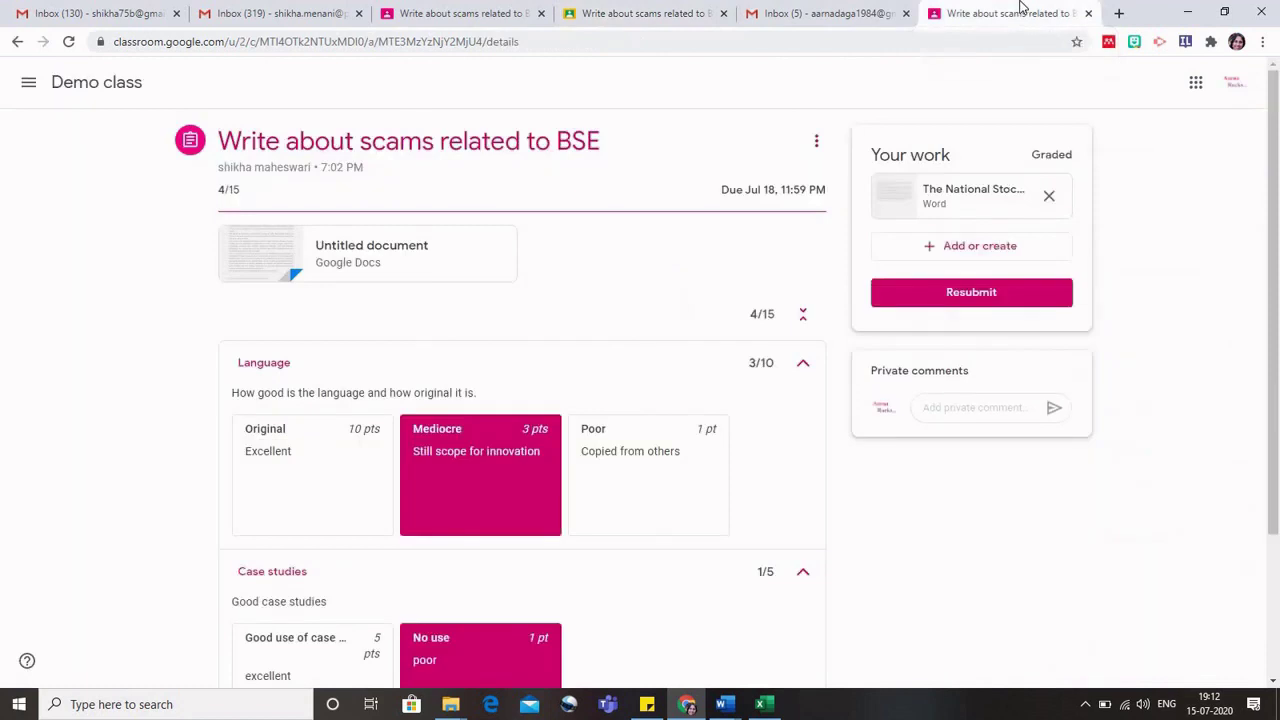
{"action": "left_click", "coordinate": [99, 90]}
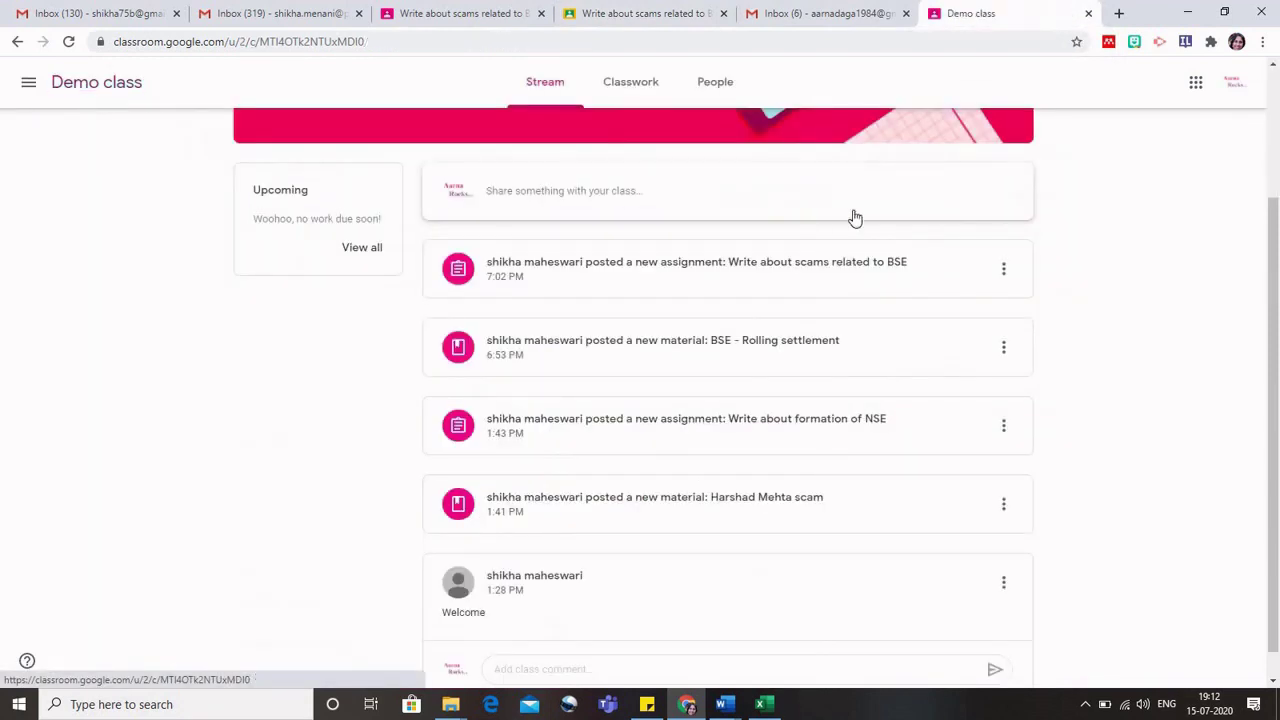
{"action": "scroll", "coordinate": [1193, 254], "scroll_direction": "up", "scroll_amount": 2}
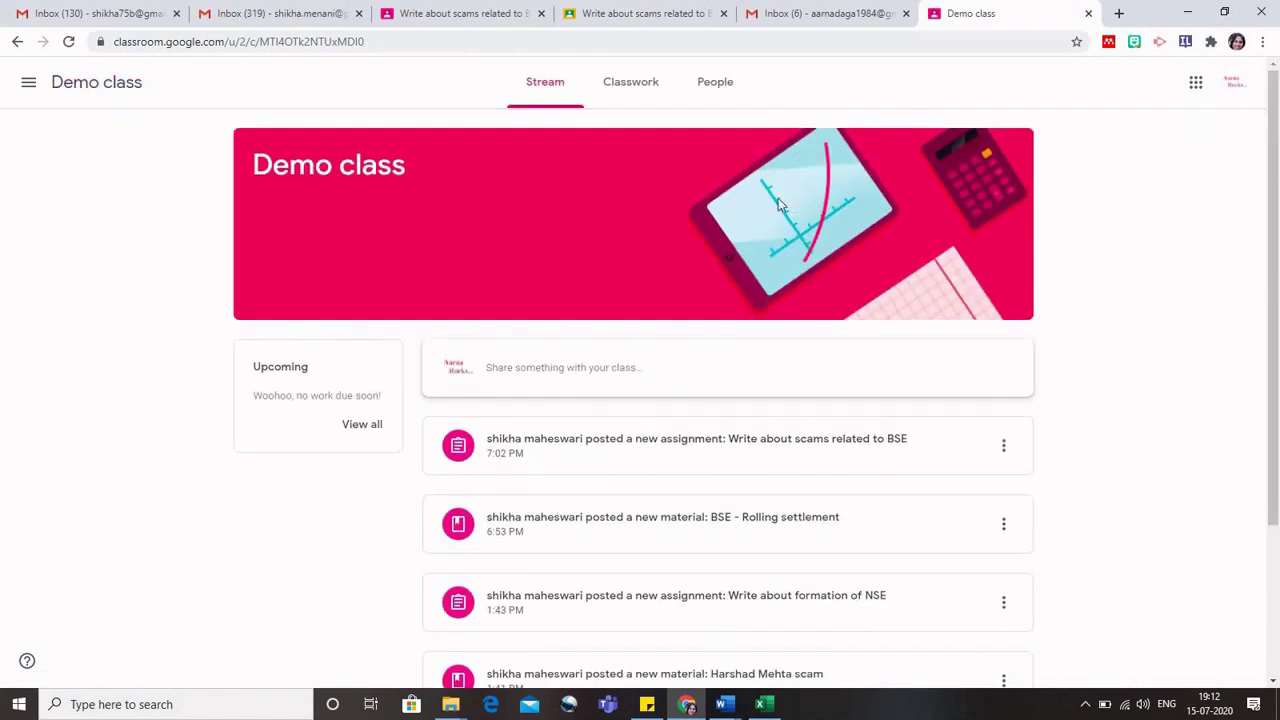
{"action": "left_click", "coordinate": [638, 98]}
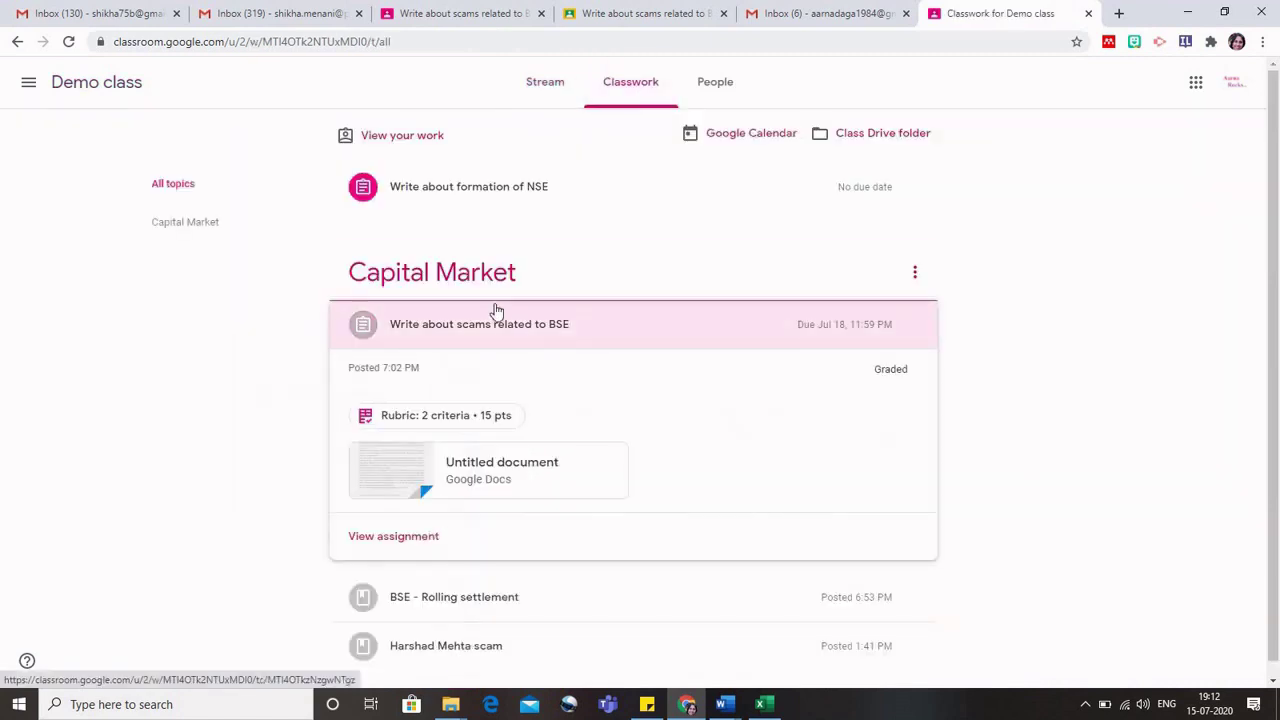
{"action": "left_click", "coordinate": [450, 325]}
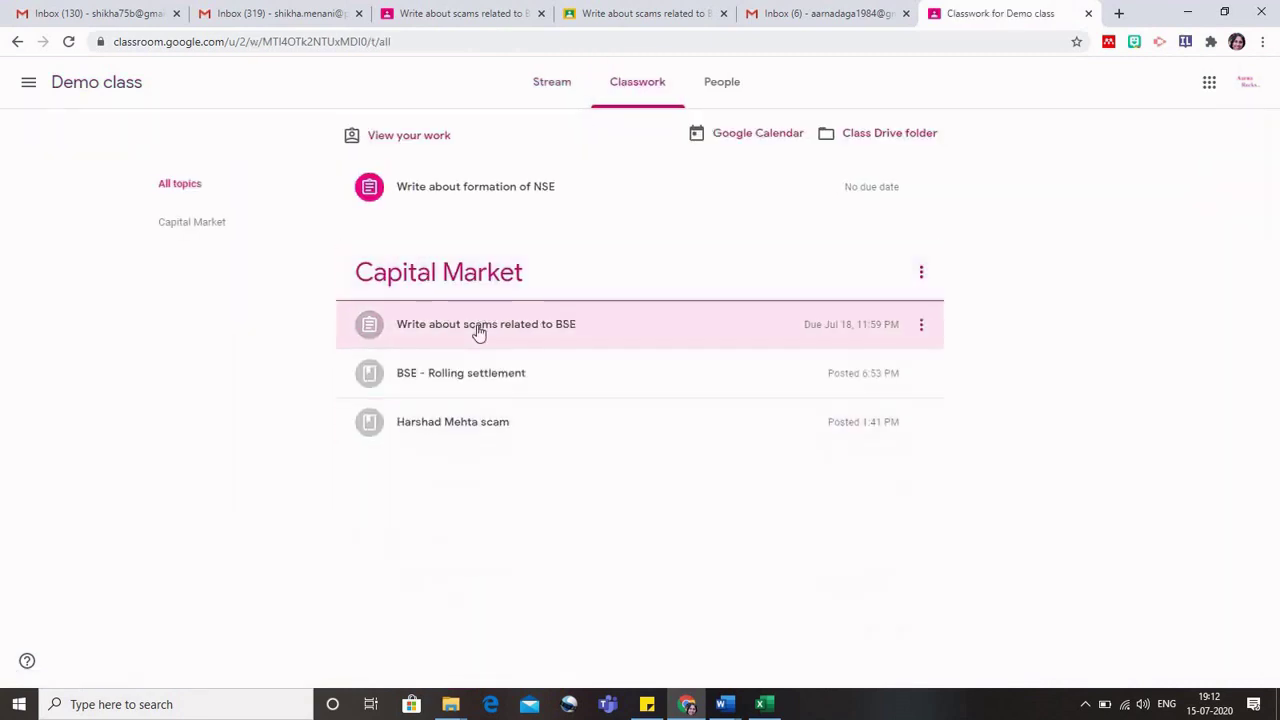
{"action": "left_click", "coordinate": [479, 333]}
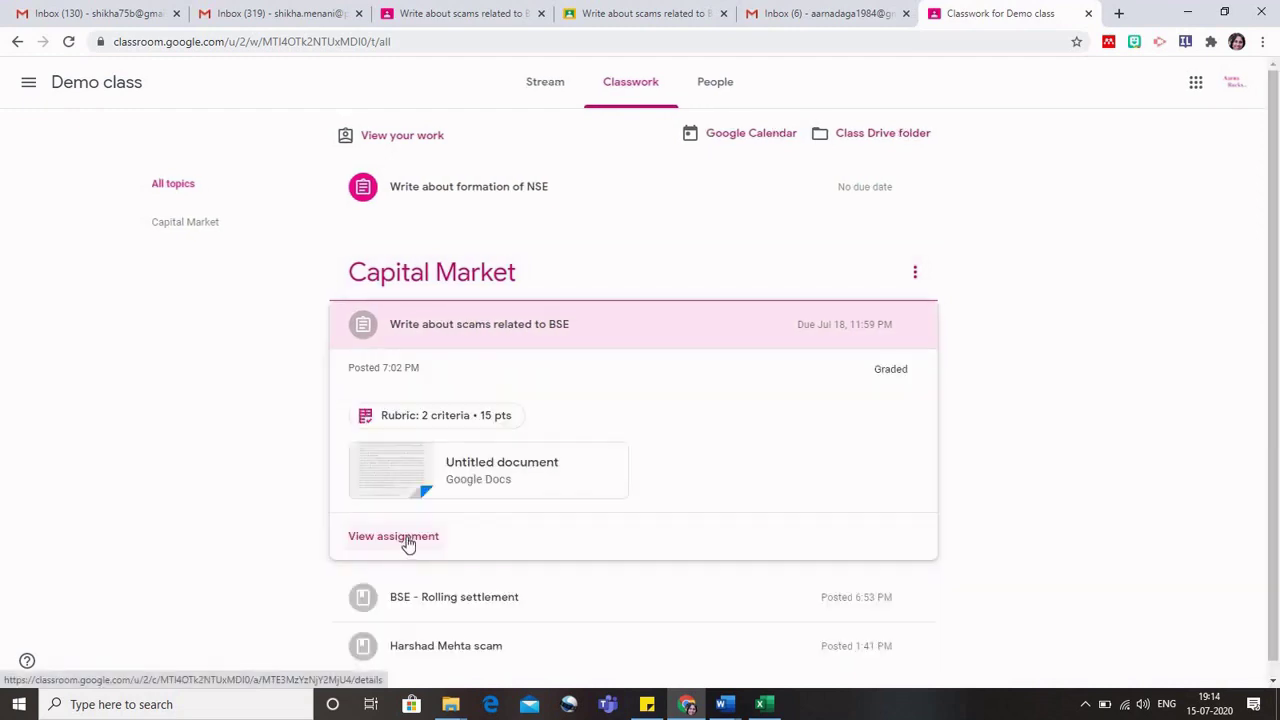
{"action": "left_click", "coordinate": [406, 543]}
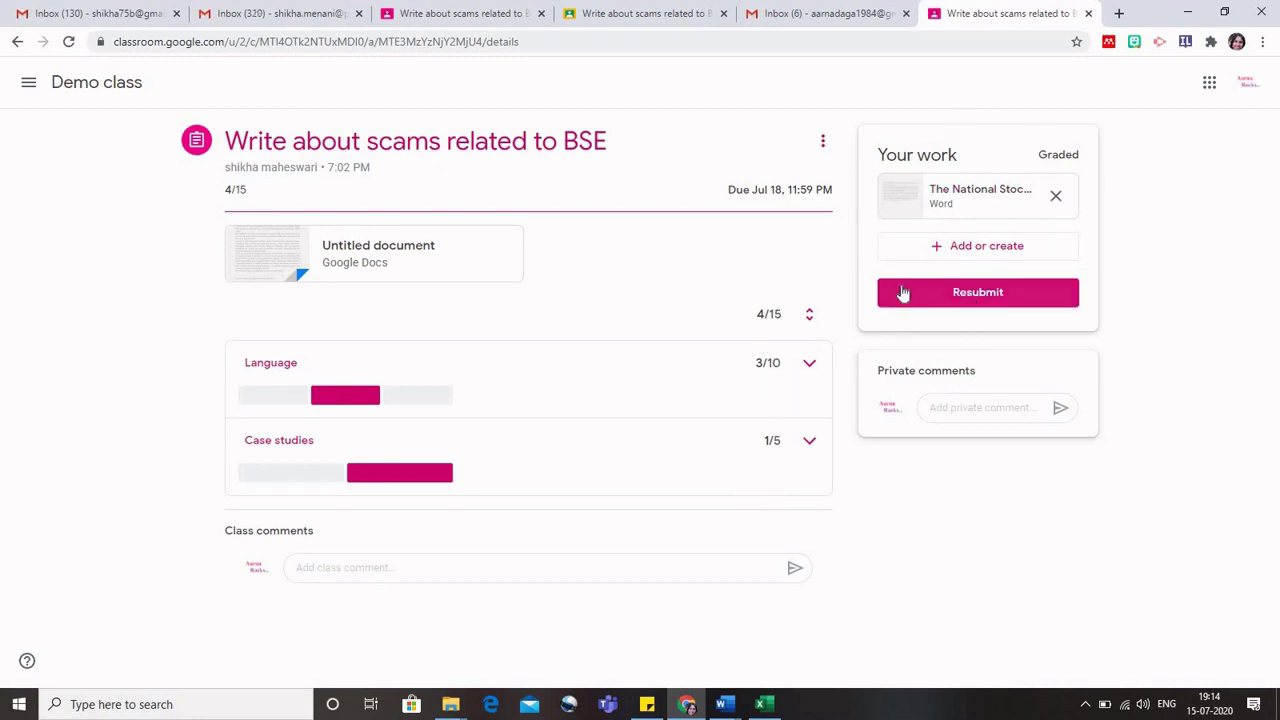
Create a new quiz assignment in the classwork of the teacher's Demo class.
{"action": "left_click", "coordinate": [473, 12]}
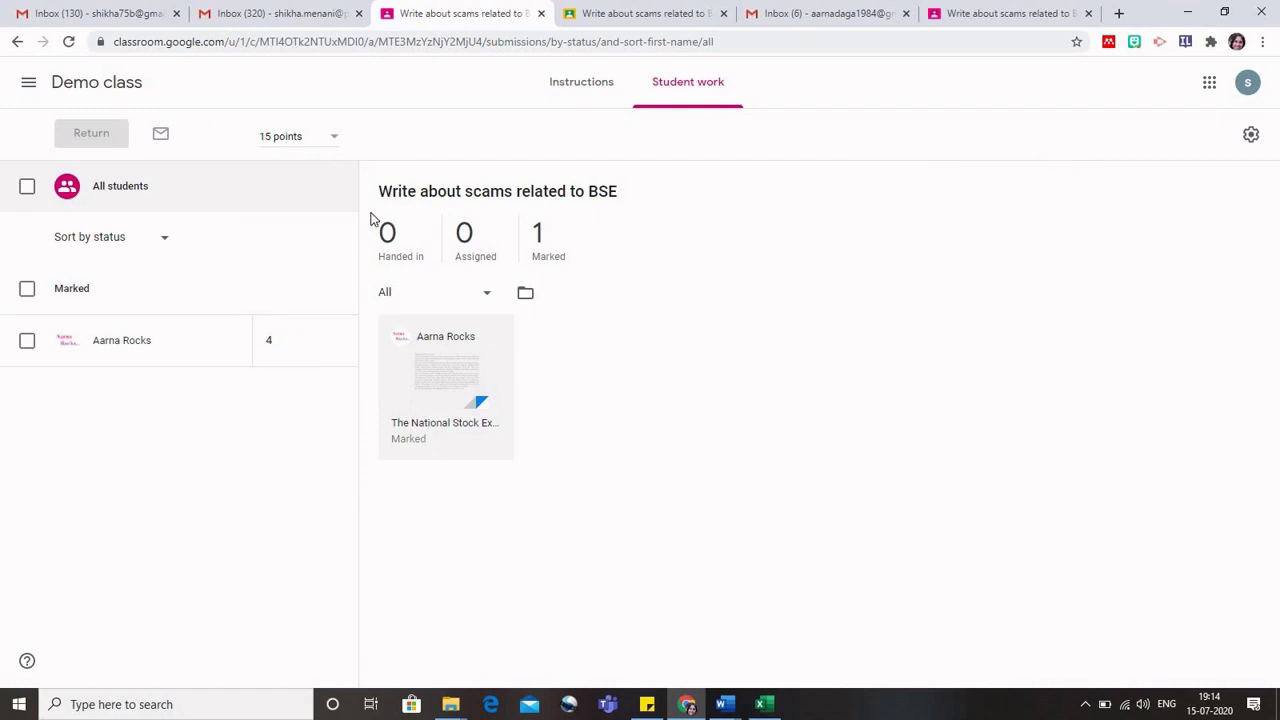
{"action": "left_click", "coordinate": [127, 89]}
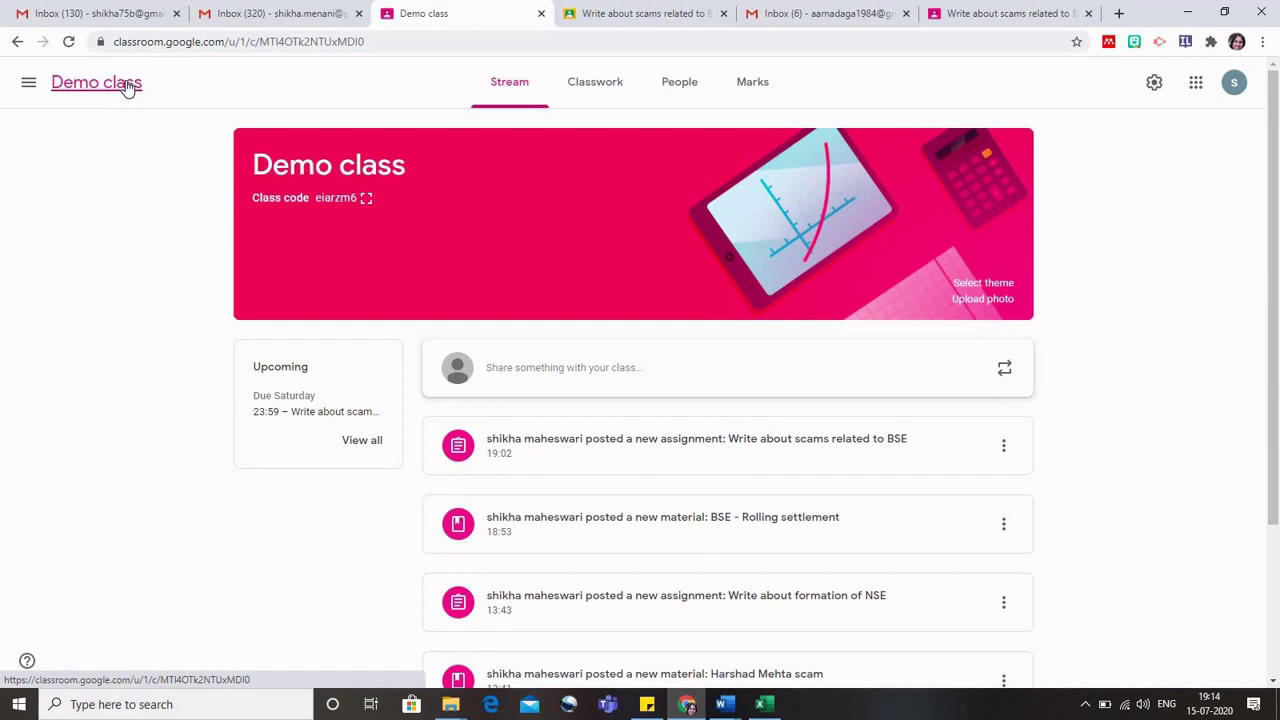
{"action": "left_click", "coordinate": [603, 97]}
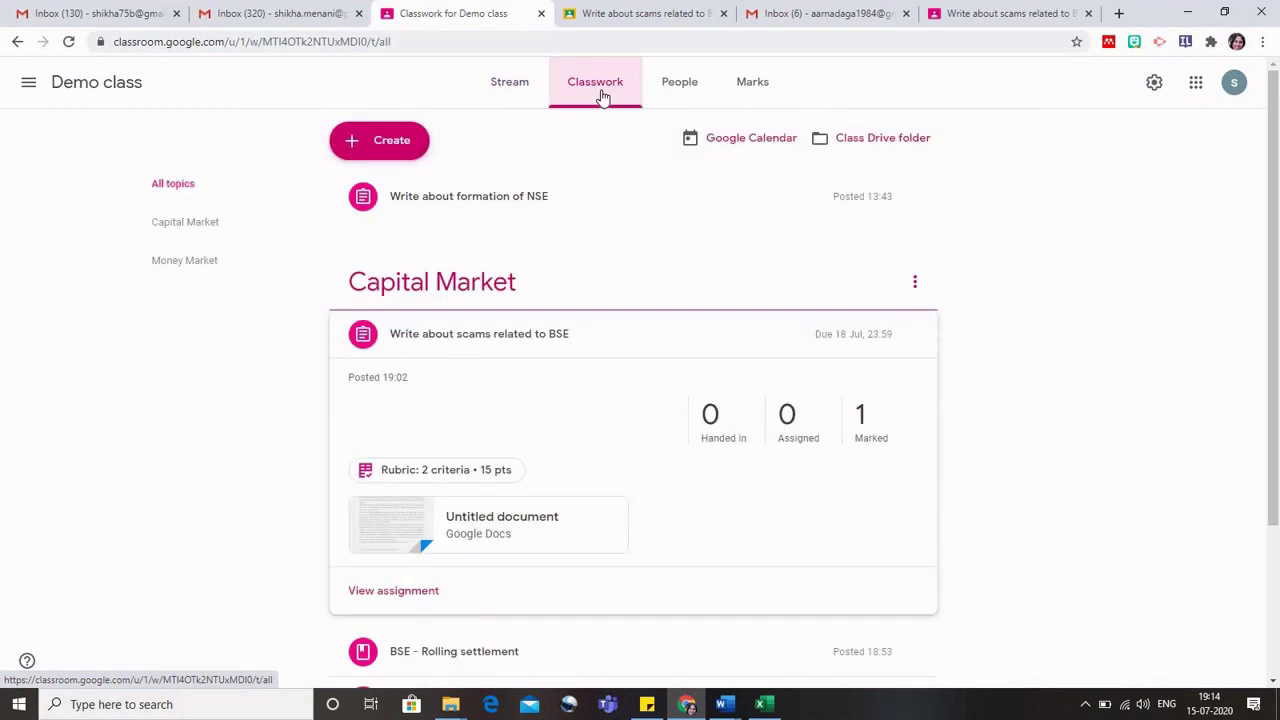
{"action": "left_click", "coordinate": [392, 141]}
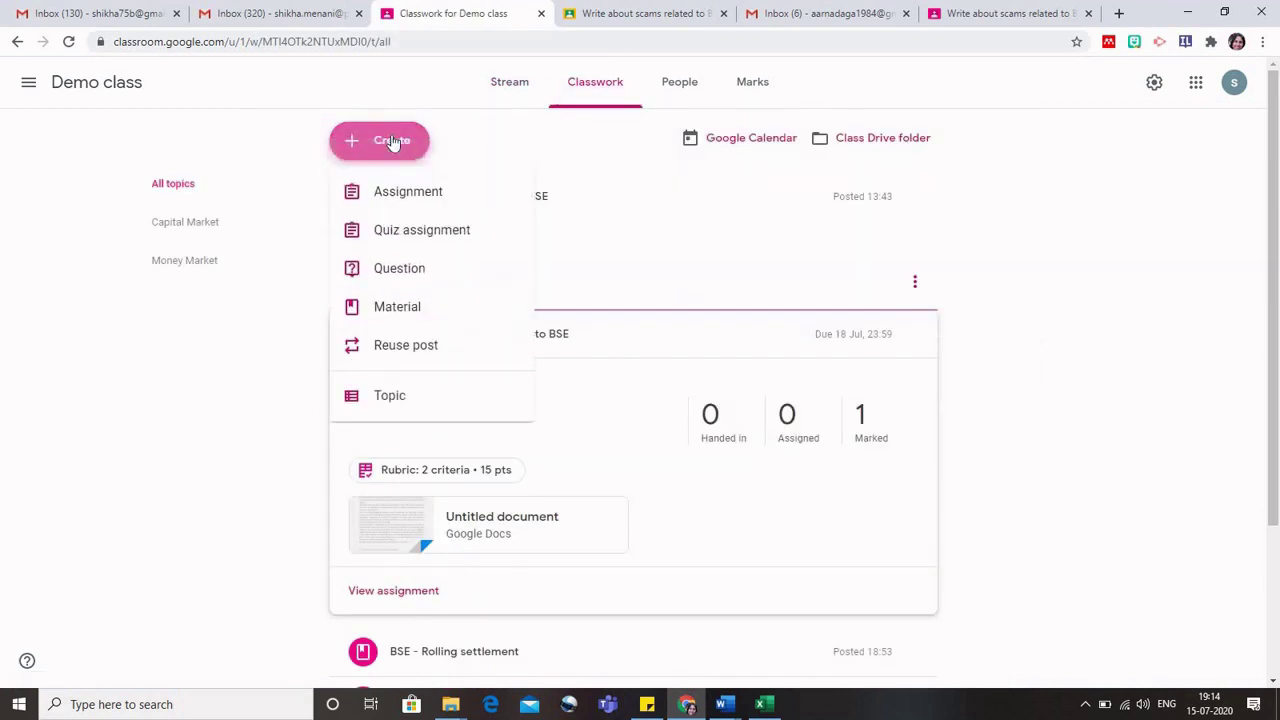
{"action": "left_click", "coordinate": [397, 231]}
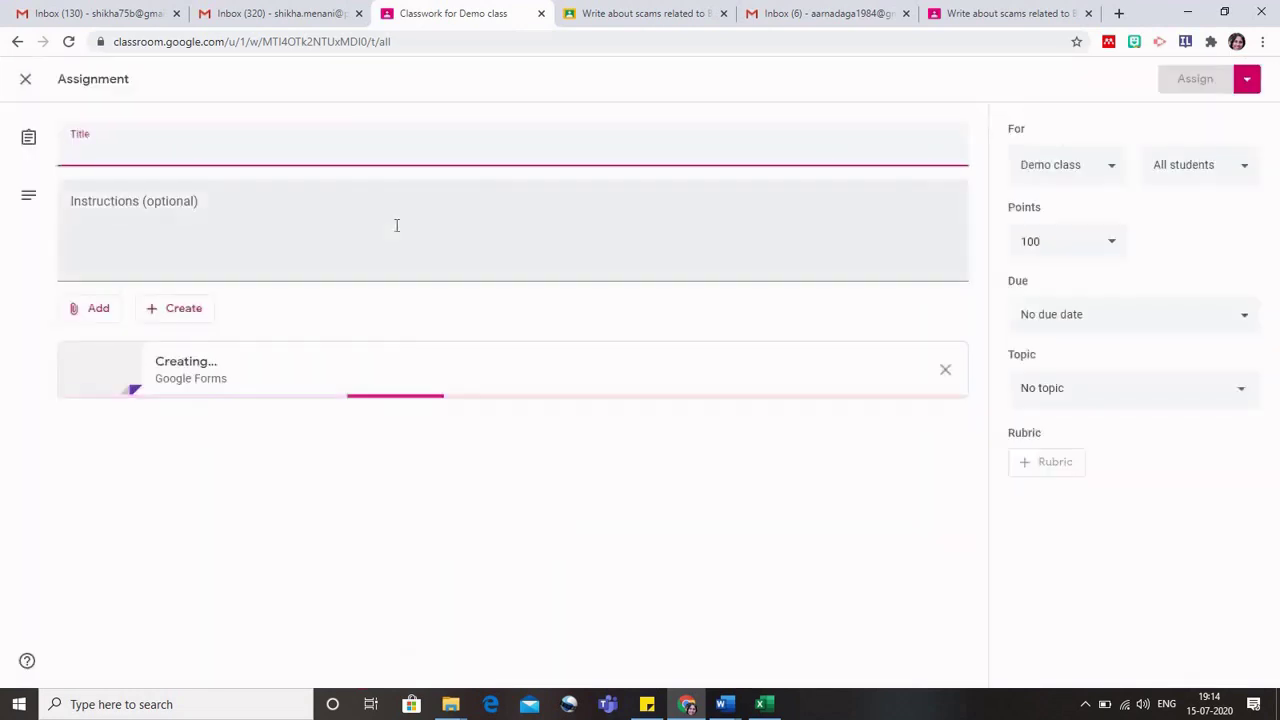
{"action": "left_click", "coordinate": [86, 591]}
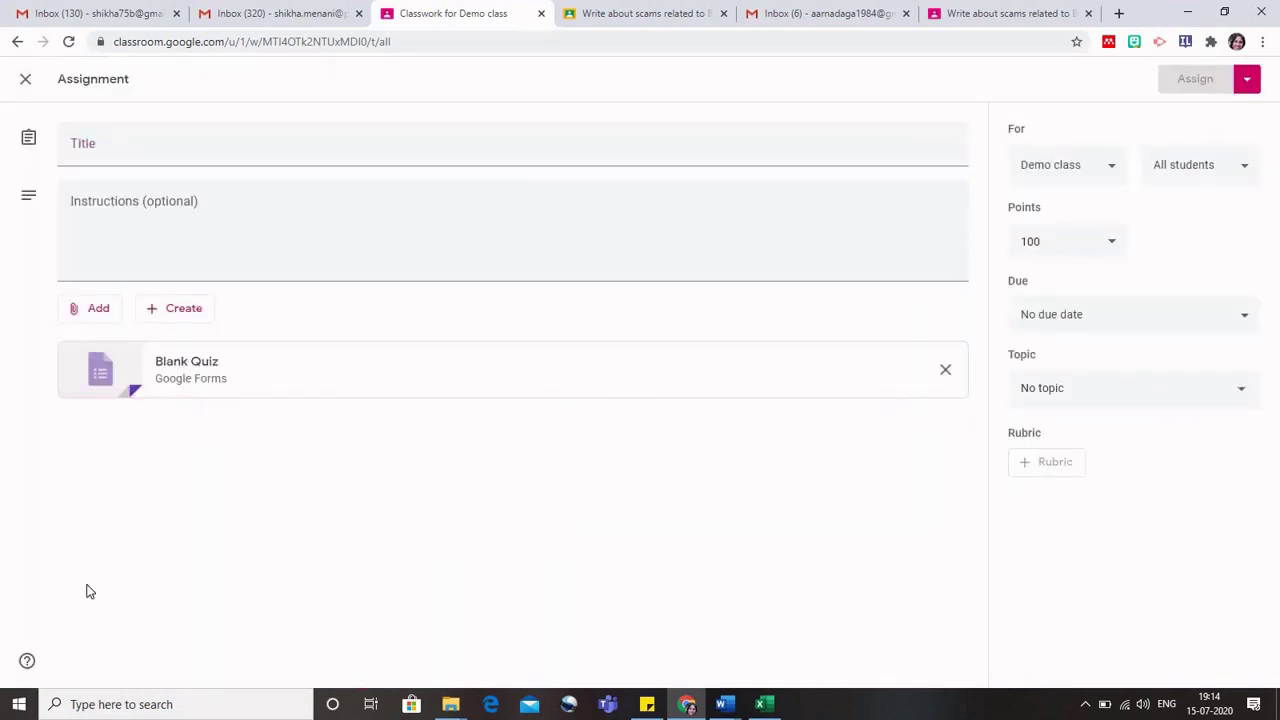
Title the quiz assignment "Quiz 1" and enter the instructions "10 mins to attempt".
{"action": "left_click", "coordinate": [134, 157]}
{"action": "type", "text": "Quiz 1"}
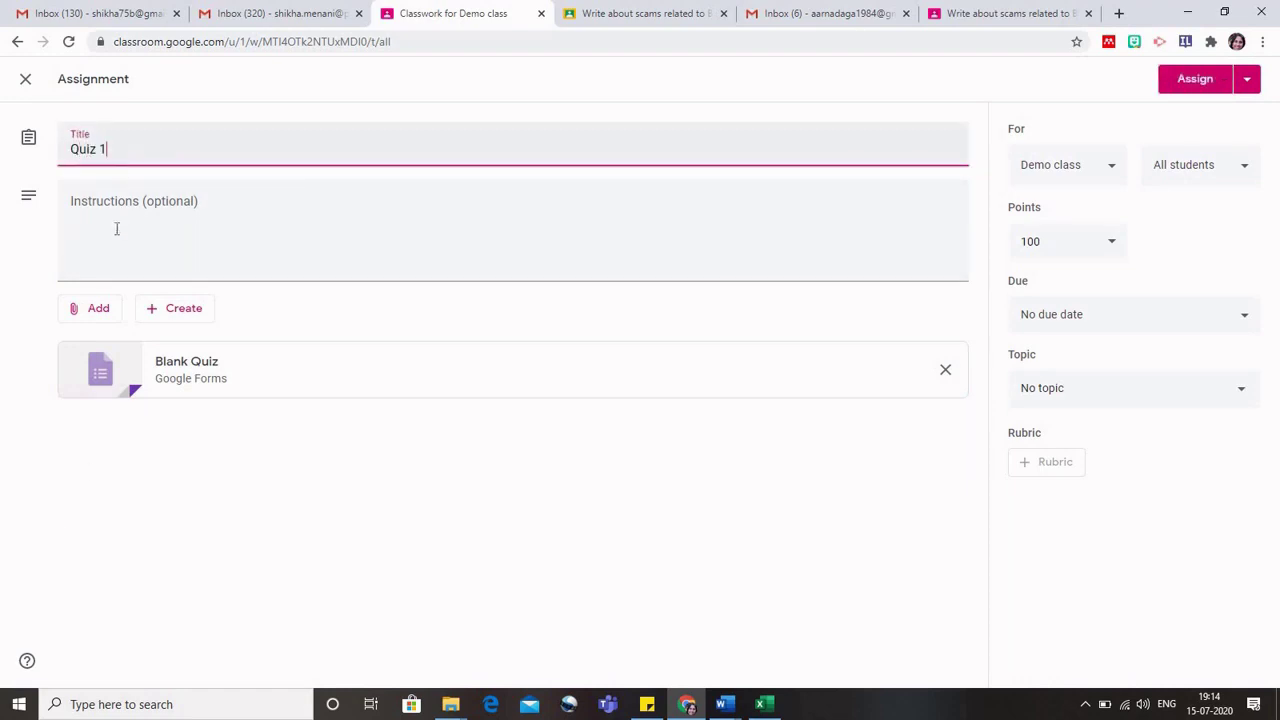
{"action": "left_click", "coordinate": [115, 227]}
{"action": "type", "text": "10"}
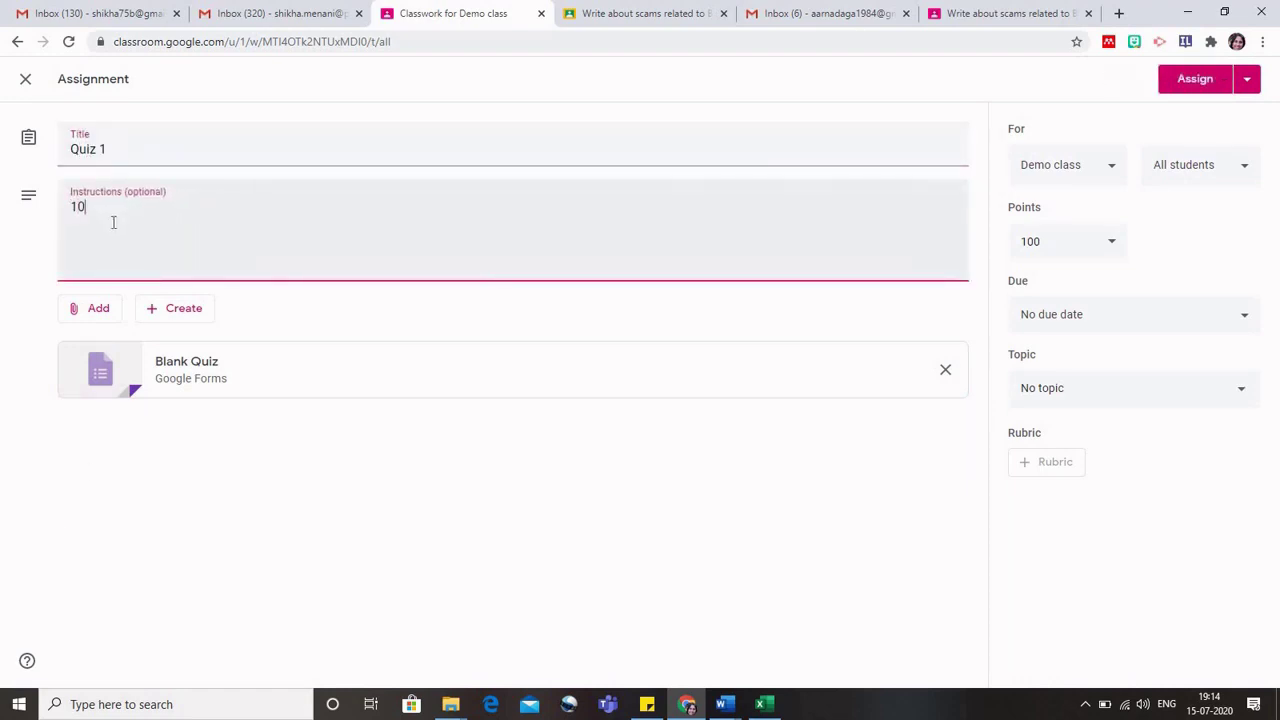
{"action": "type", "text": " mins to attempt"}
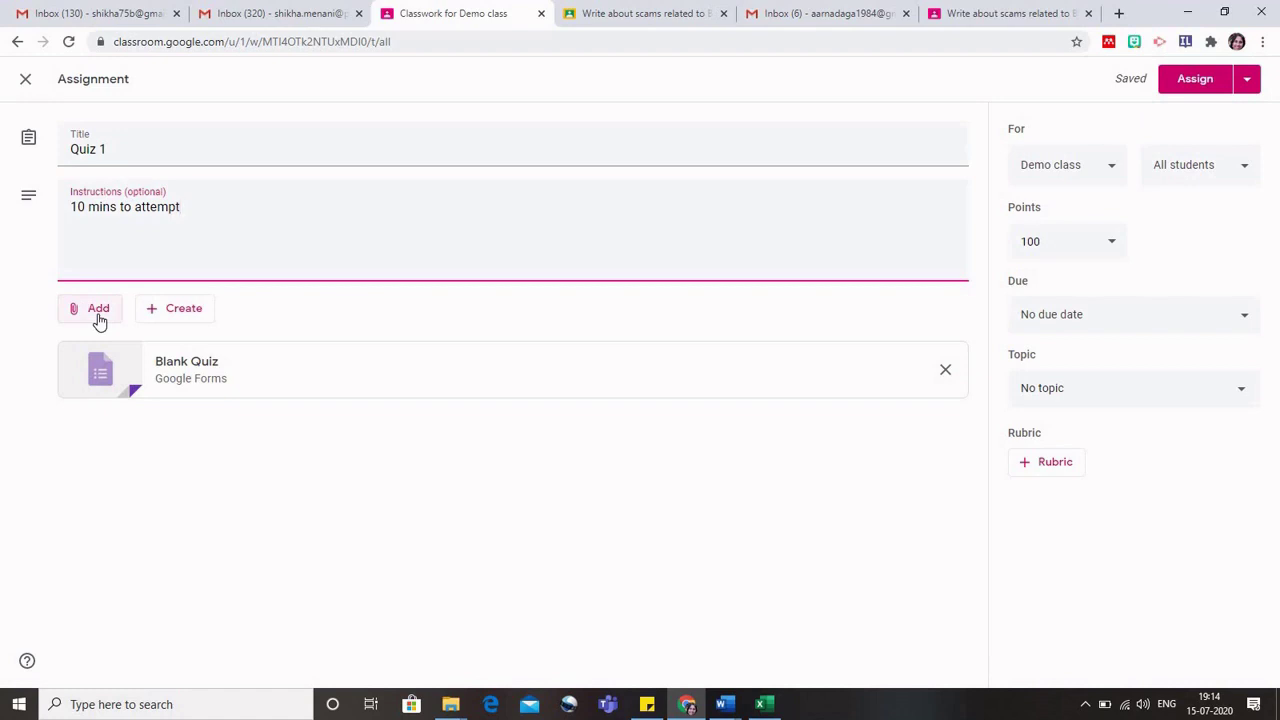
{"action": "left_click", "coordinate": [195, 318]}
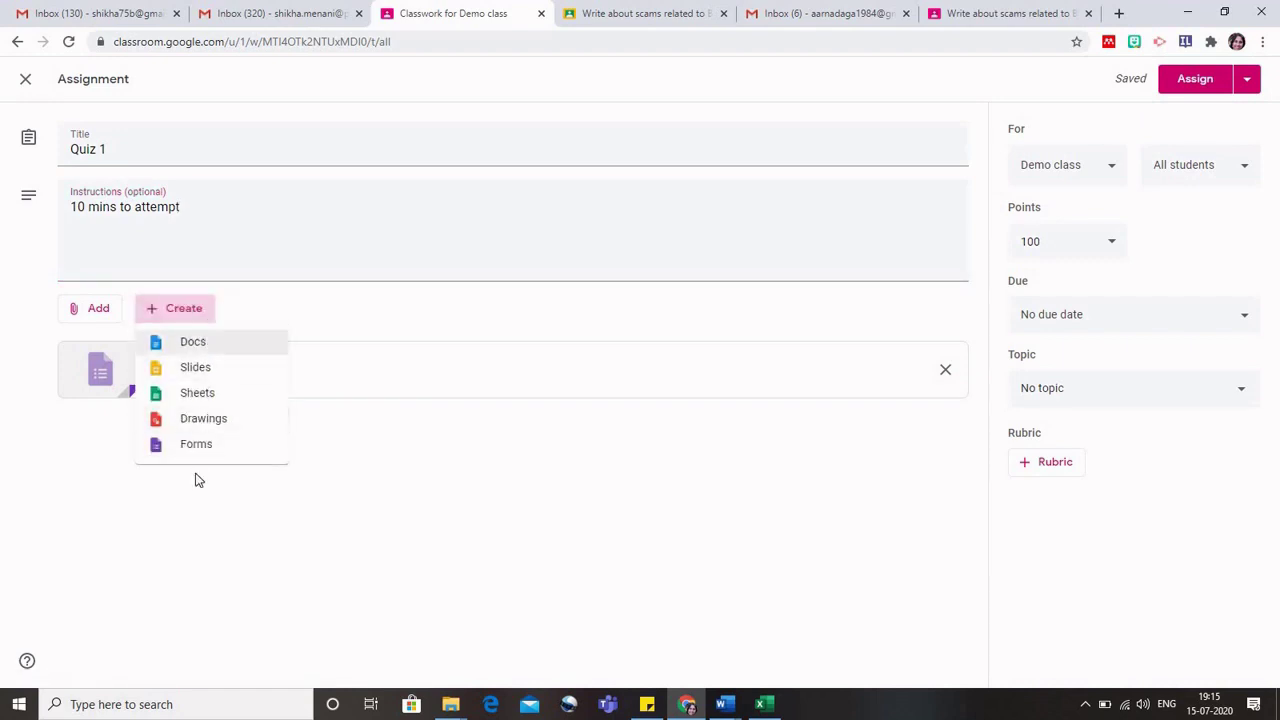
{"action": "left_click", "coordinate": [371, 449]}
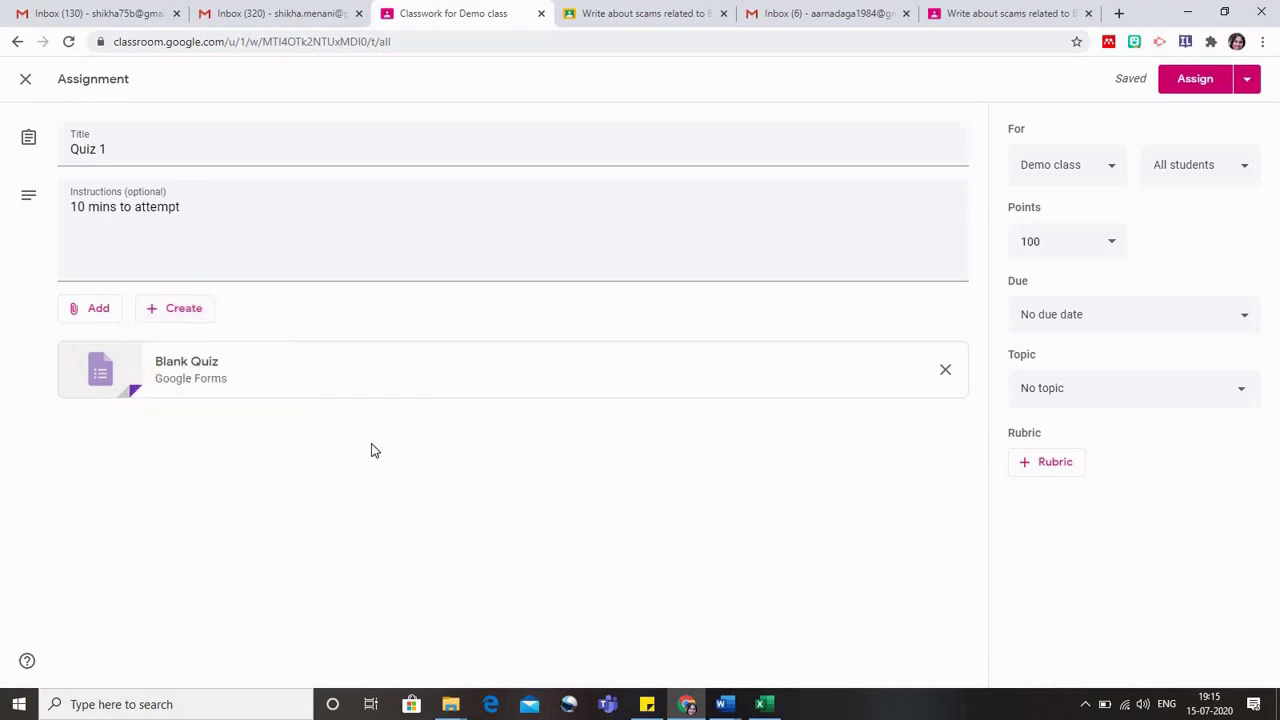
Open the attached Blank Quiz form and change both its form title and file name to "Quiz 1".
{"action": "left_click", "coordinate": [197, 364]}
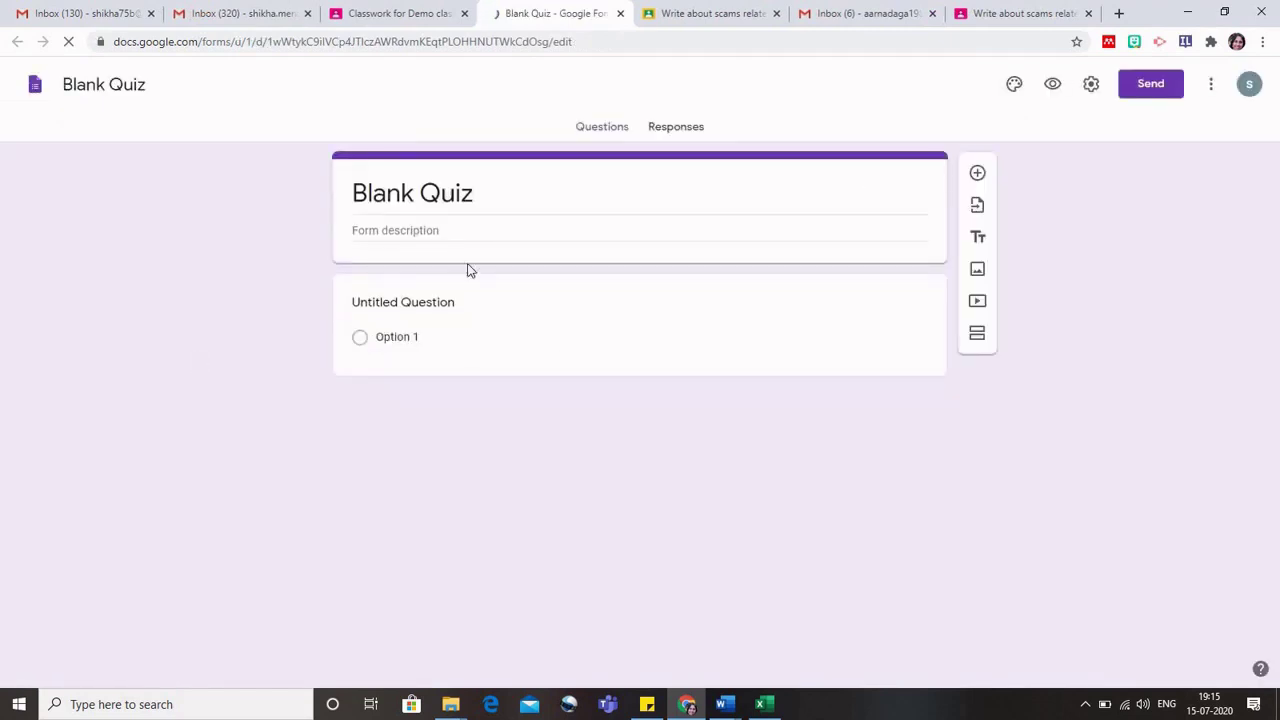
{"action": "triple_click", "coordinate": [486, 192]}
{"action": "type", "text": "Qu"}
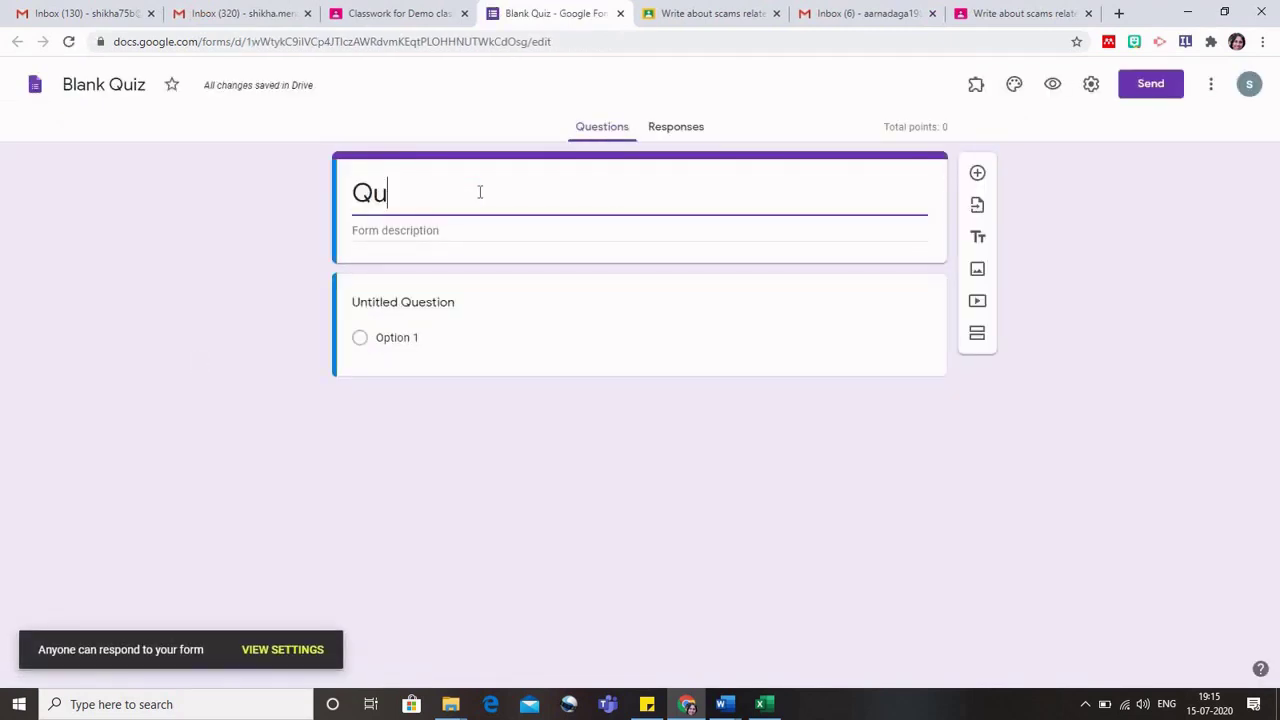
{"action": "type", "text": "iz 1"}
{"action": "left_click", "coordinate": [82, 85]}
{"action": "type", "text": "q"}
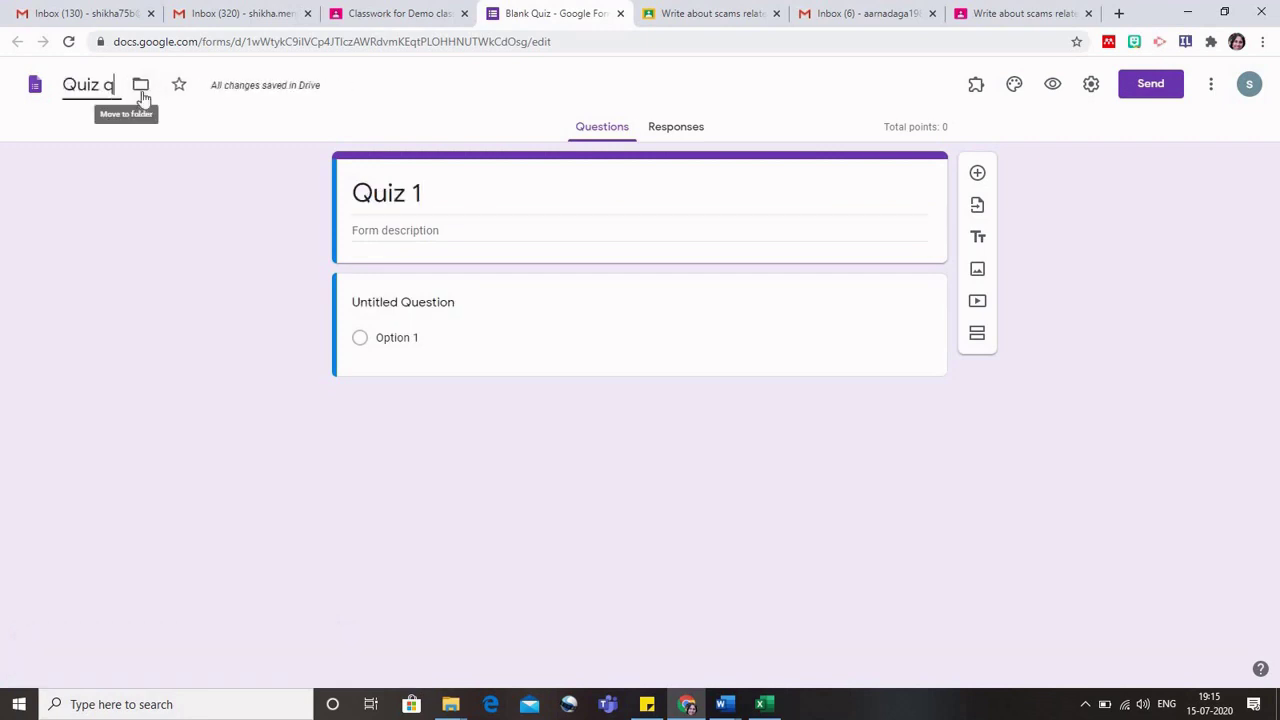
{"action": "key", "text": "BackSpace"}
{"action": "type", "text": "1"}
{"action": "left_click_drag", "start_coordinate": [183, 314], "coordinate": [491, 277]}
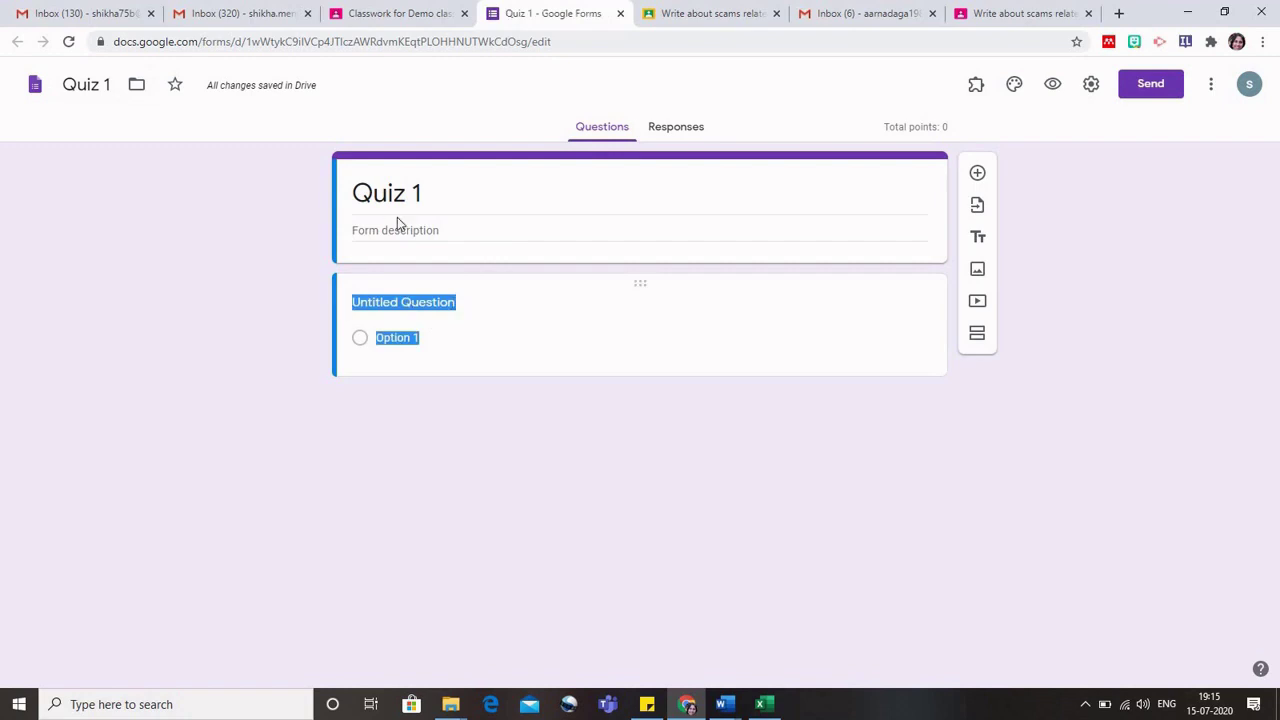
Turn the untitled question into a short-answer question "Name" and make it required.
{"action": "left_click", "coordinate": [450, 311]}
{"action": "type", "text": "Name"}
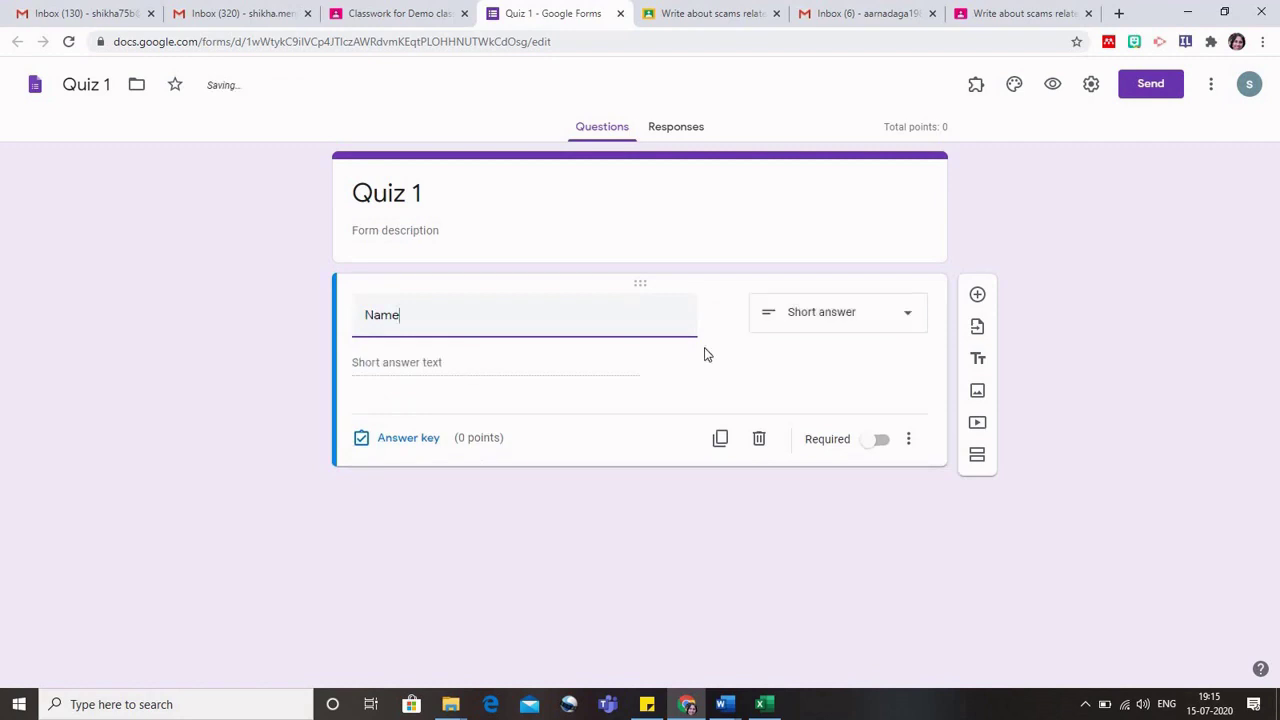
{"action": "left_click", "coordinate": [884, 442]}
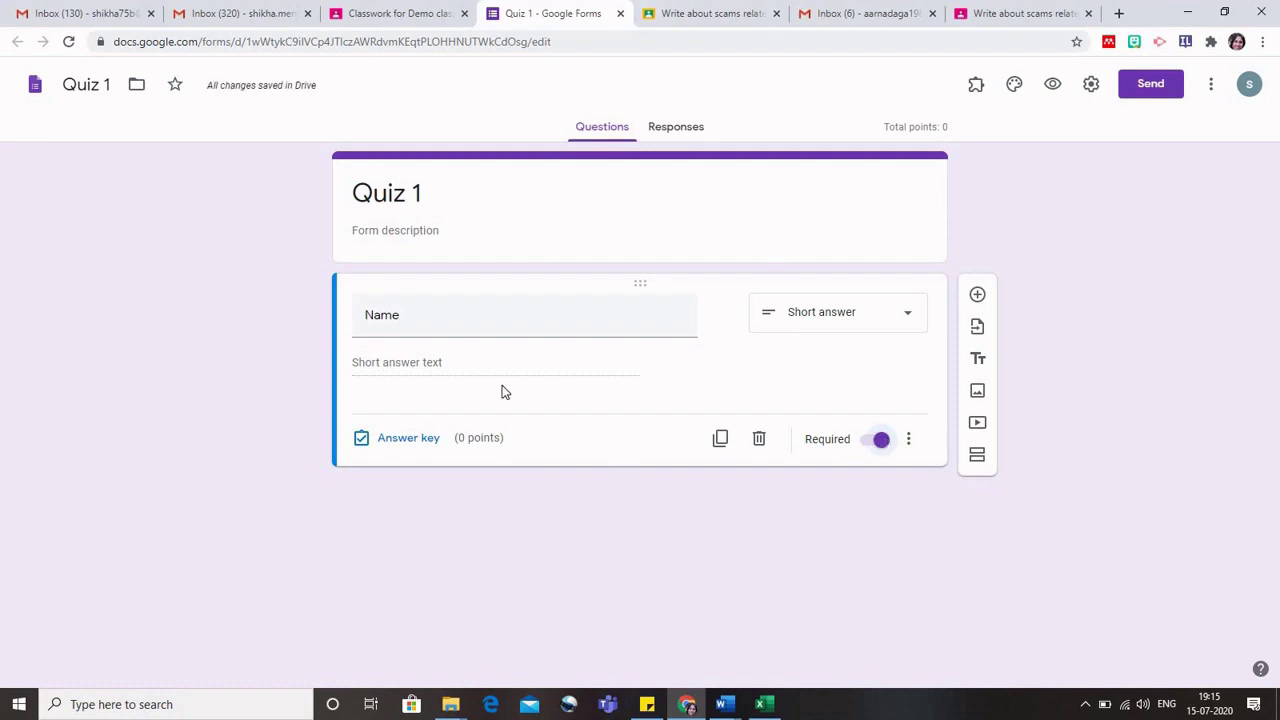
Return to the Quiz 1 assignment draft in Classroom, set its points to 10 and leave it without a due date.
{"action": "left_click", "coordinate": [415, 10]}
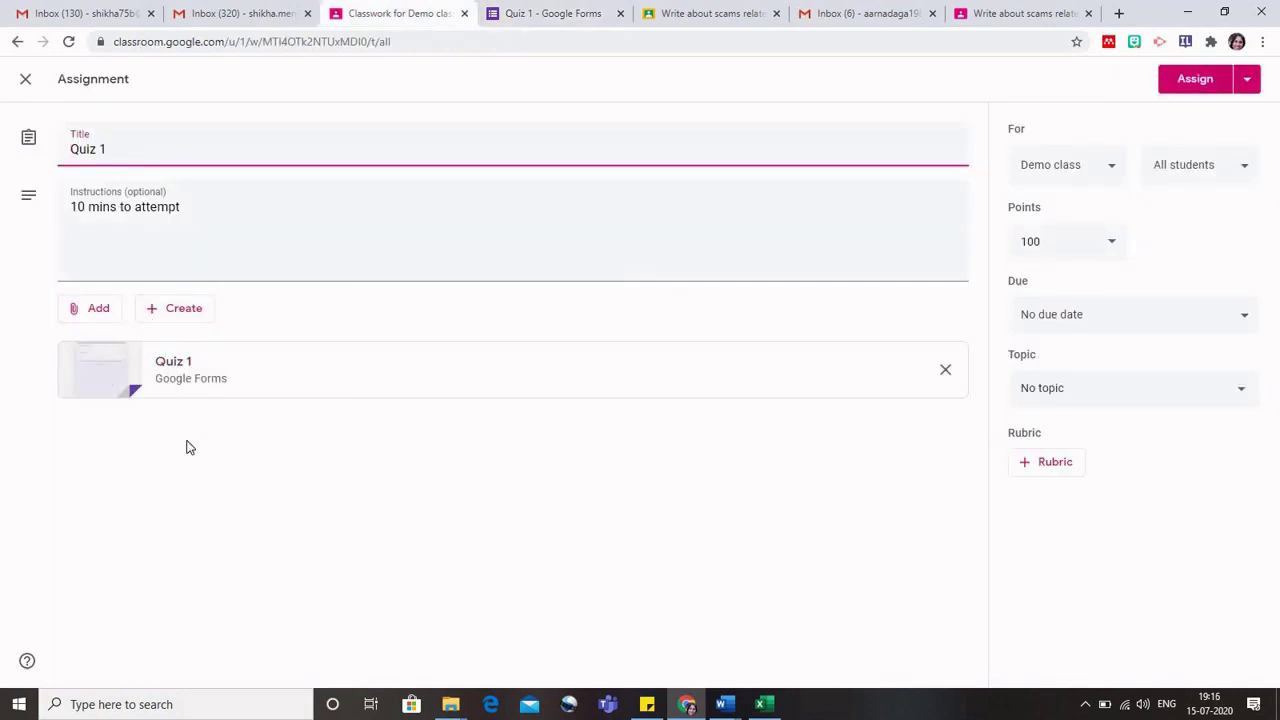
{"action": "left_click", "coordinate": [1063, 240]}
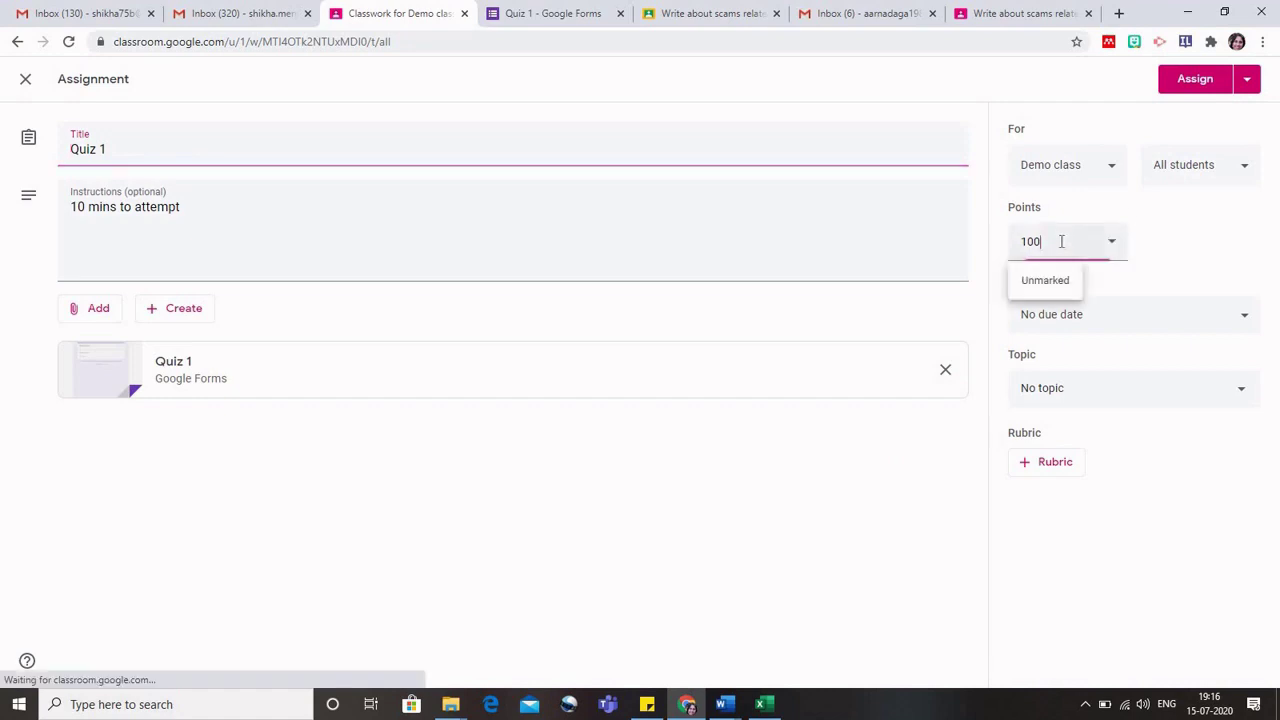
{"action": "key", "text": "BackSpace"}
{"action": "left_click", "coordinate": [1166, 320]}
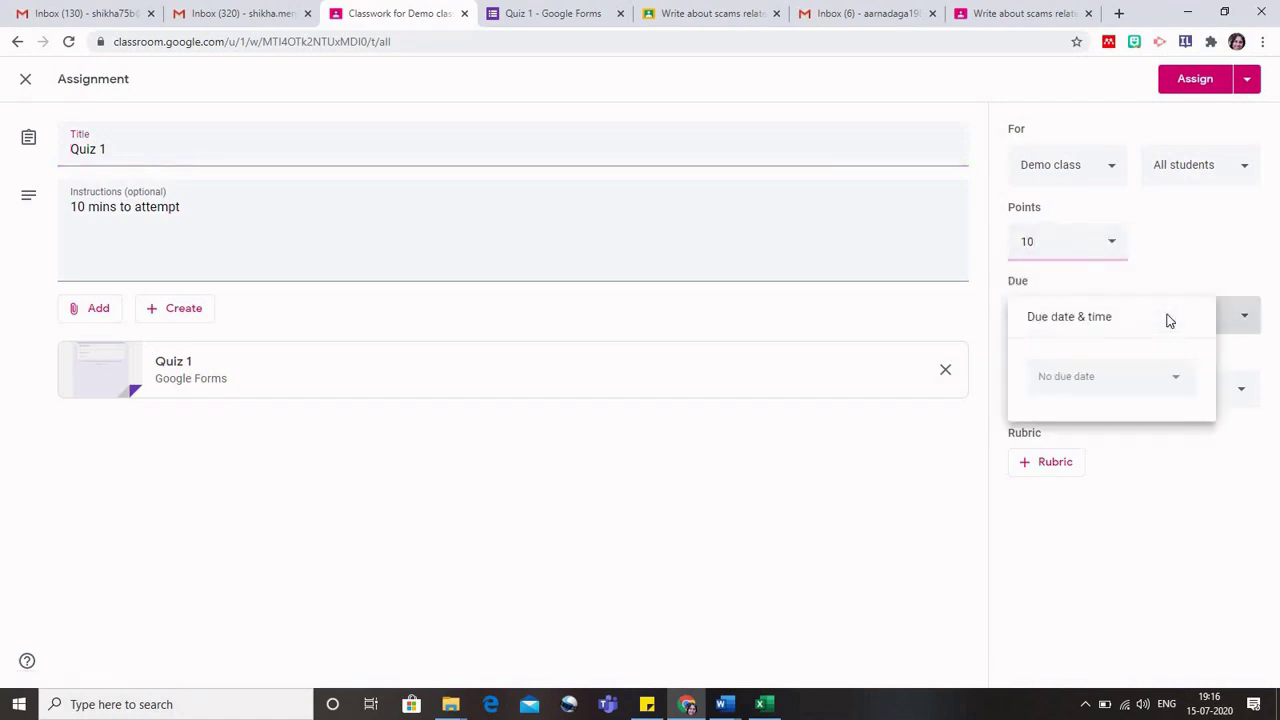
{"action": "left_click", "coordinate": [1149, 508]}
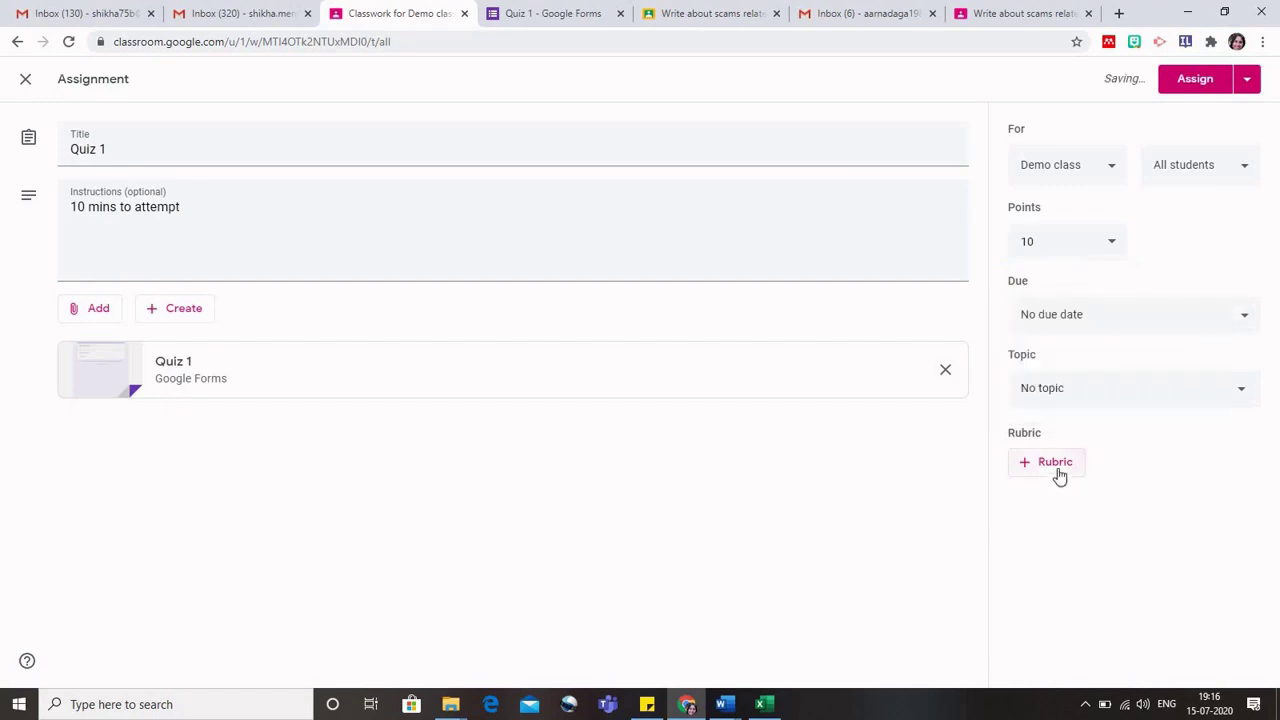
Create a new topic "Quiz" for the Quiz 1 assignment and assign it to all students.
{"action": "left_click", "coordinate": [1165, 400]}
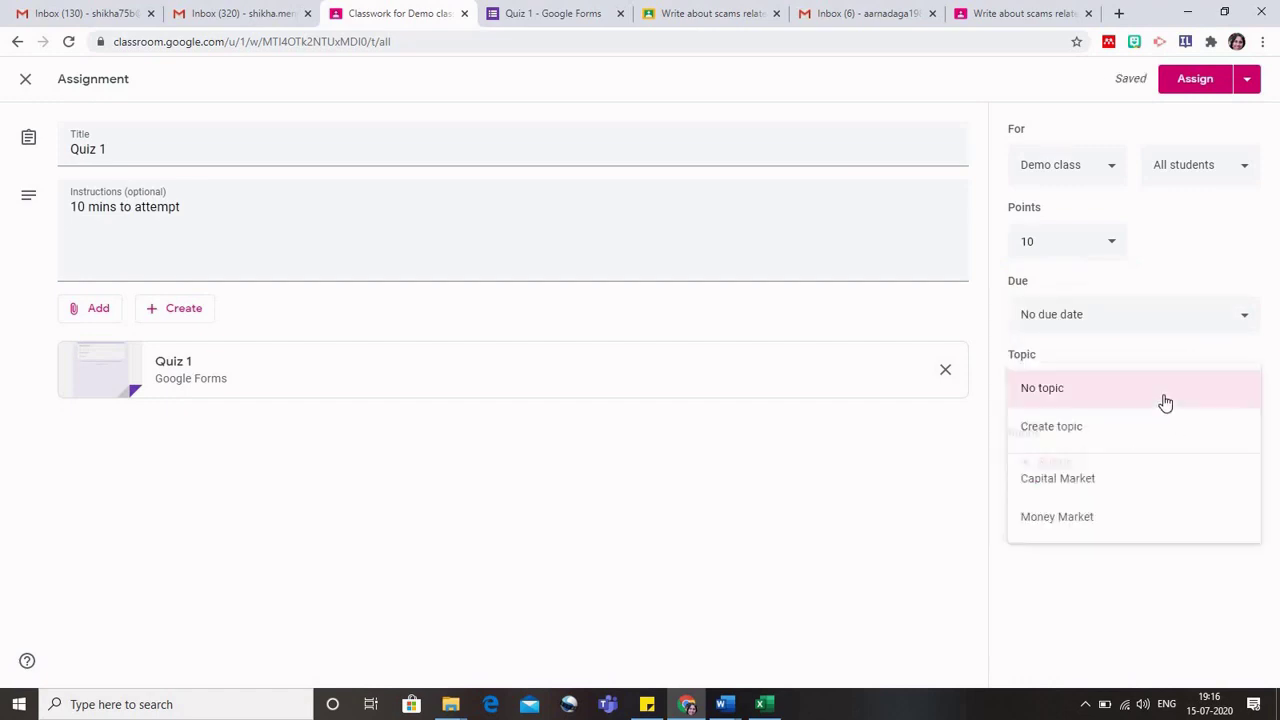
{"action": "left_click", "coordinate": [1074, 432]}
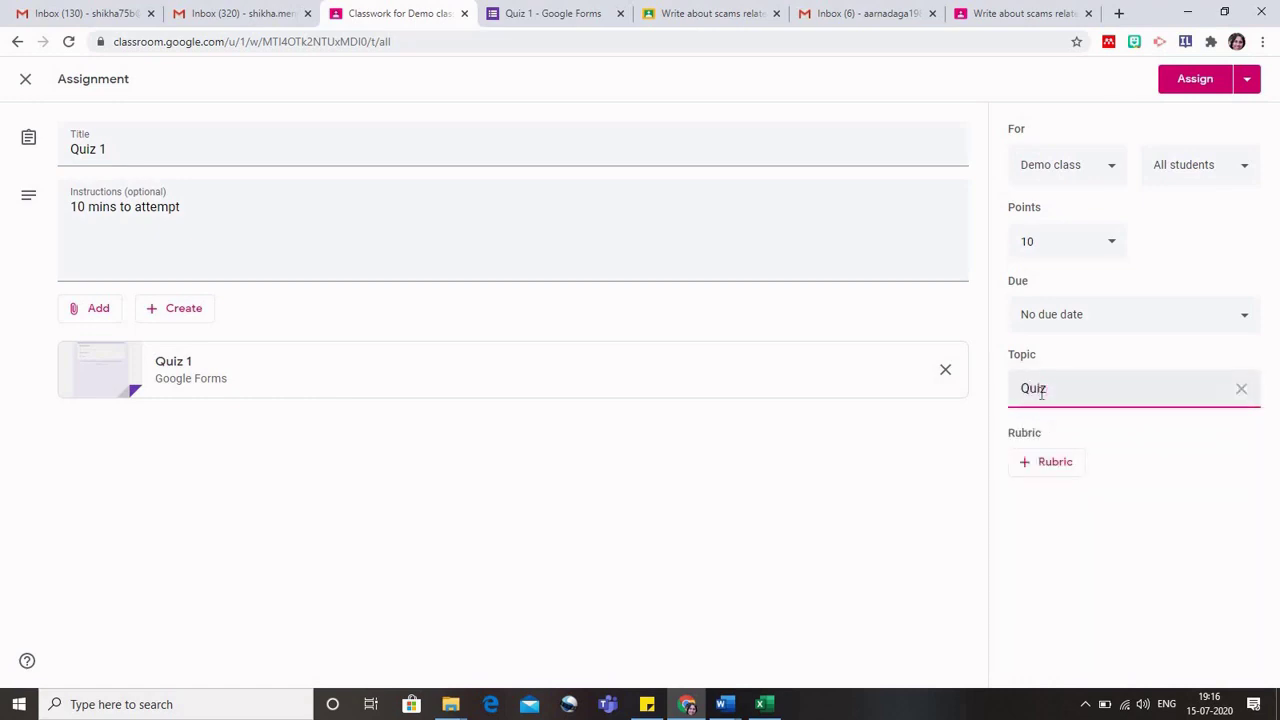
{"action": "left_click", "coordinate": [1214, 80]}
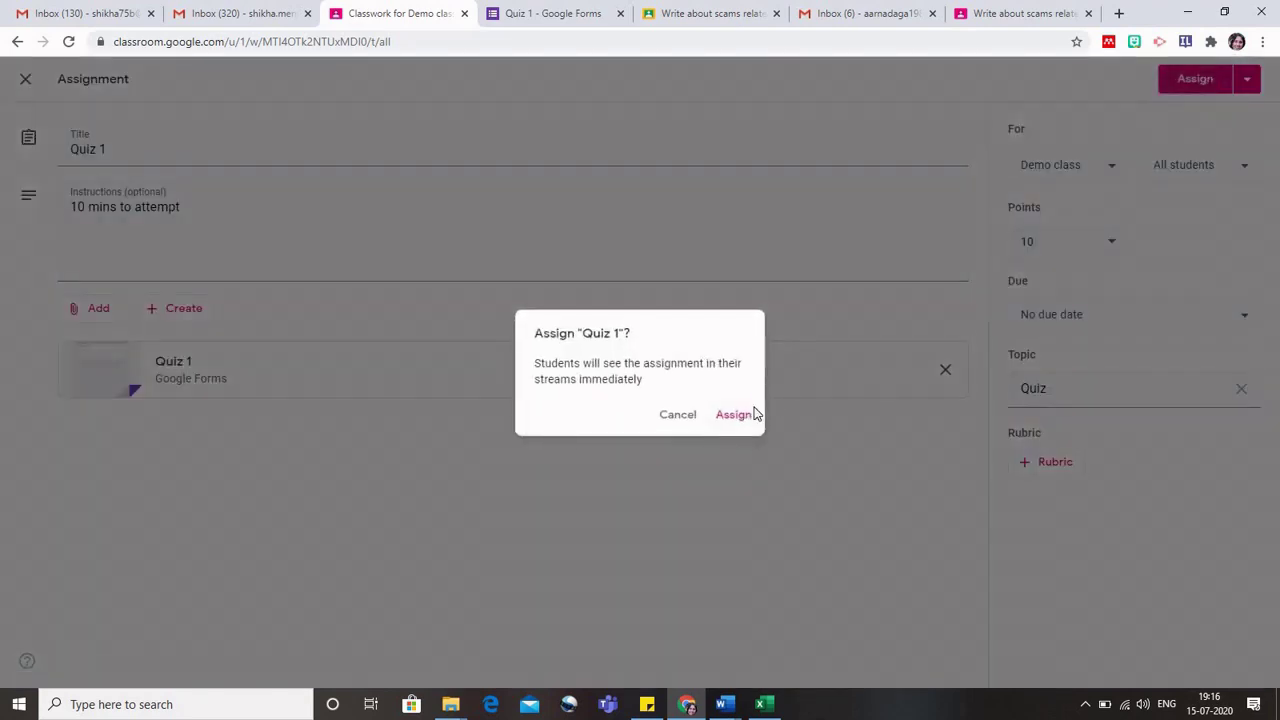
{"action": "left_click", "coordinate": [735, 414]}
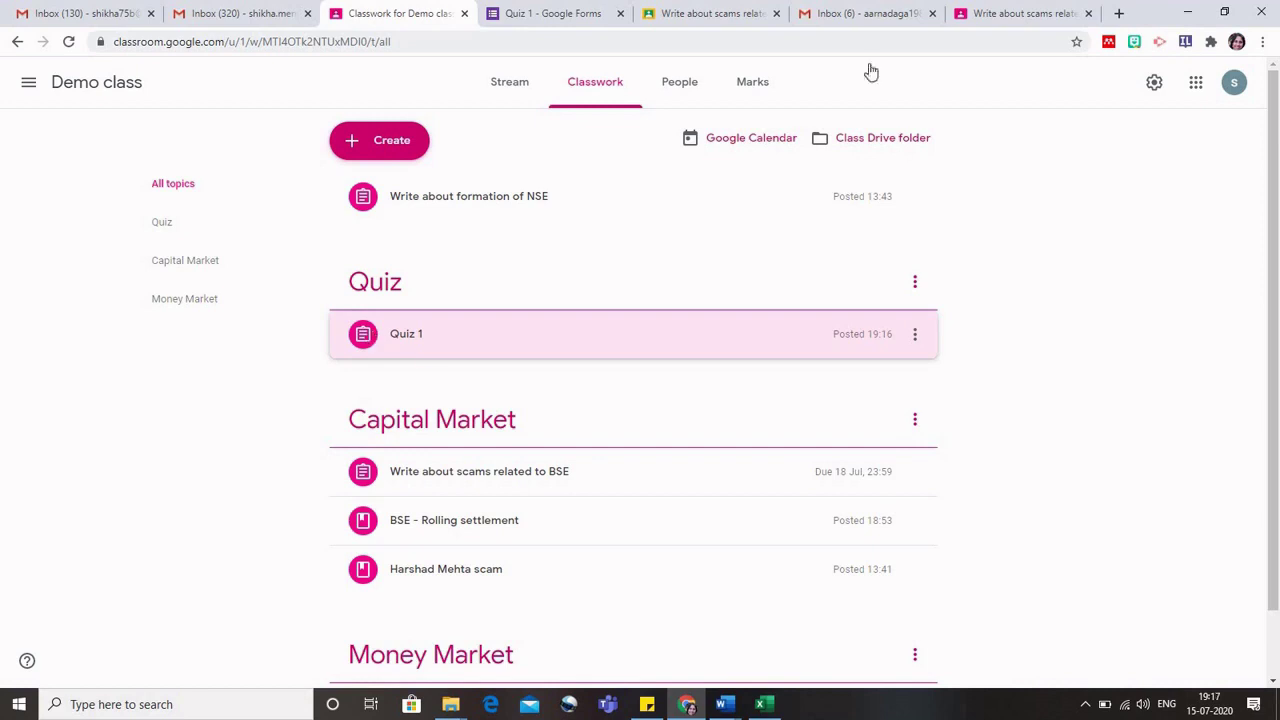
Enter a mark of 10 out of 100 for the student's no-due-date "Write about..." assignment in the class marks.
{"action": "left_click", "coordinate": [758, 90]}
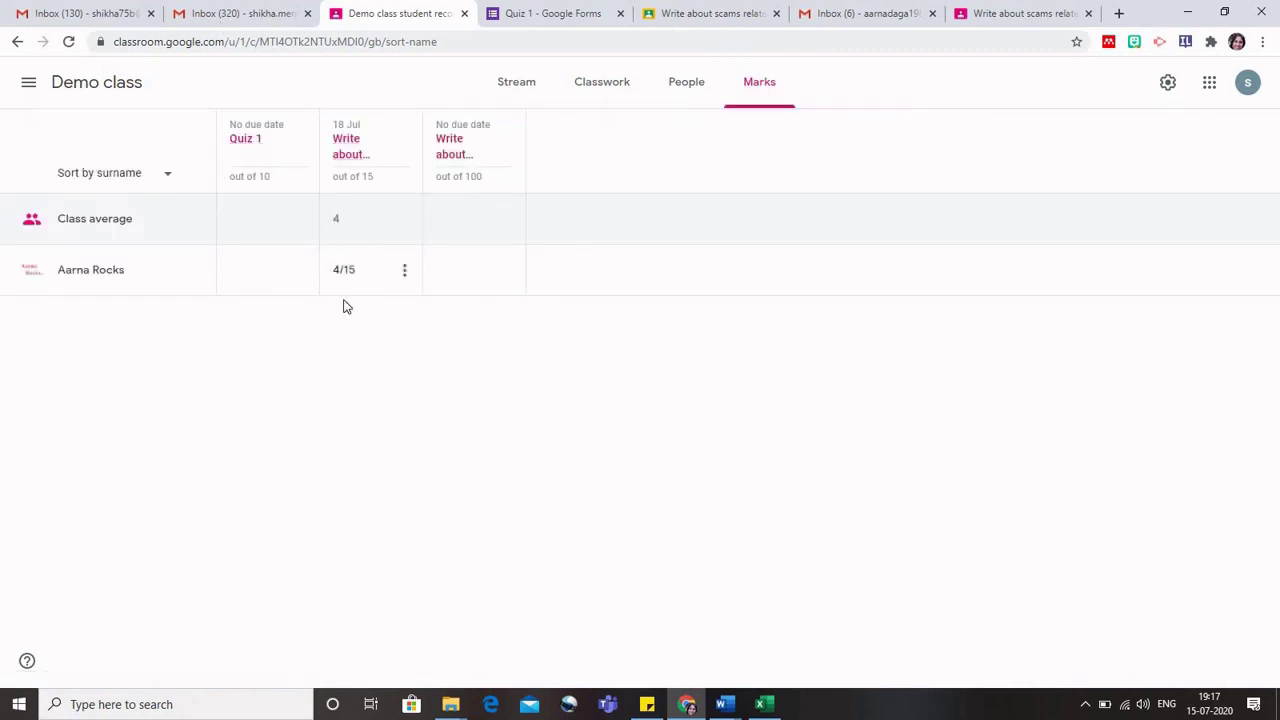
{"action": "left_click", "coordinate": [442, 272]}
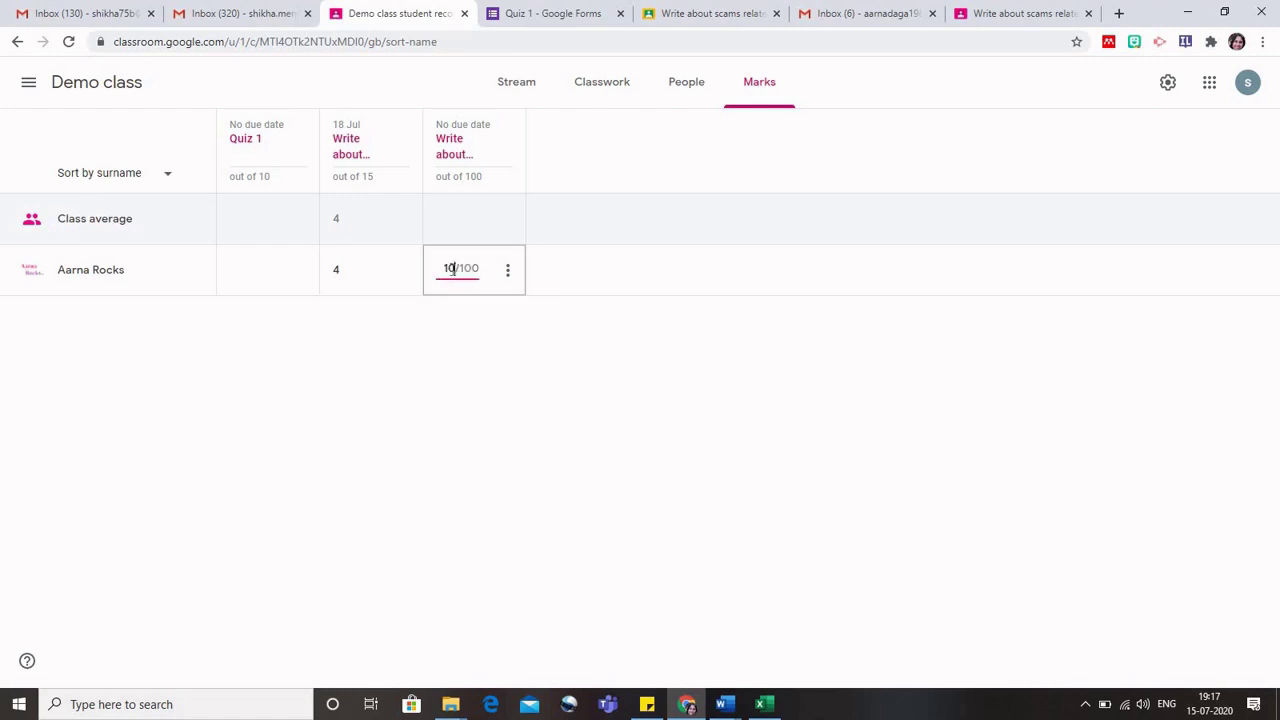
{"action": "type", "text": "10"}
{"action": "left_click", "coordinate": [484, 345]}
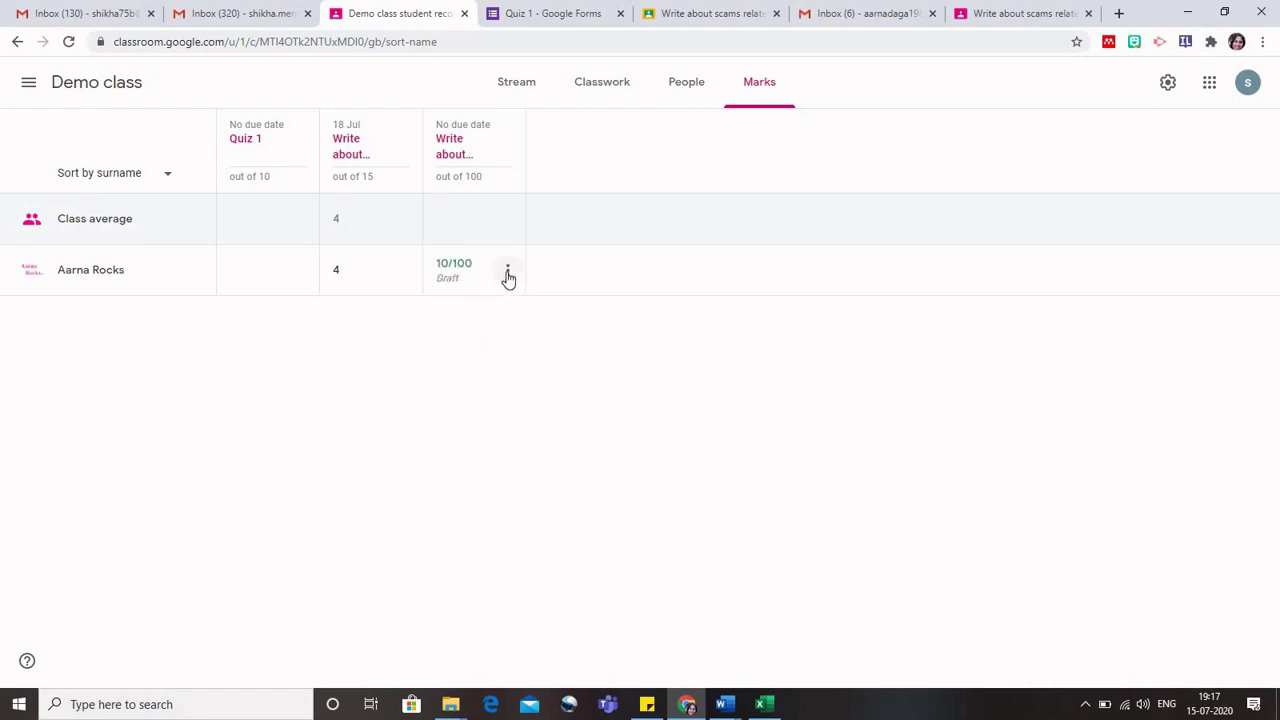
Return the unsubmitted 100-point assignment with its mark to the student, without a private comment.
{"action": "left_click", "coordinate": [508, 276]}
{"action": "left_click", "coordinate": [374, 306]}
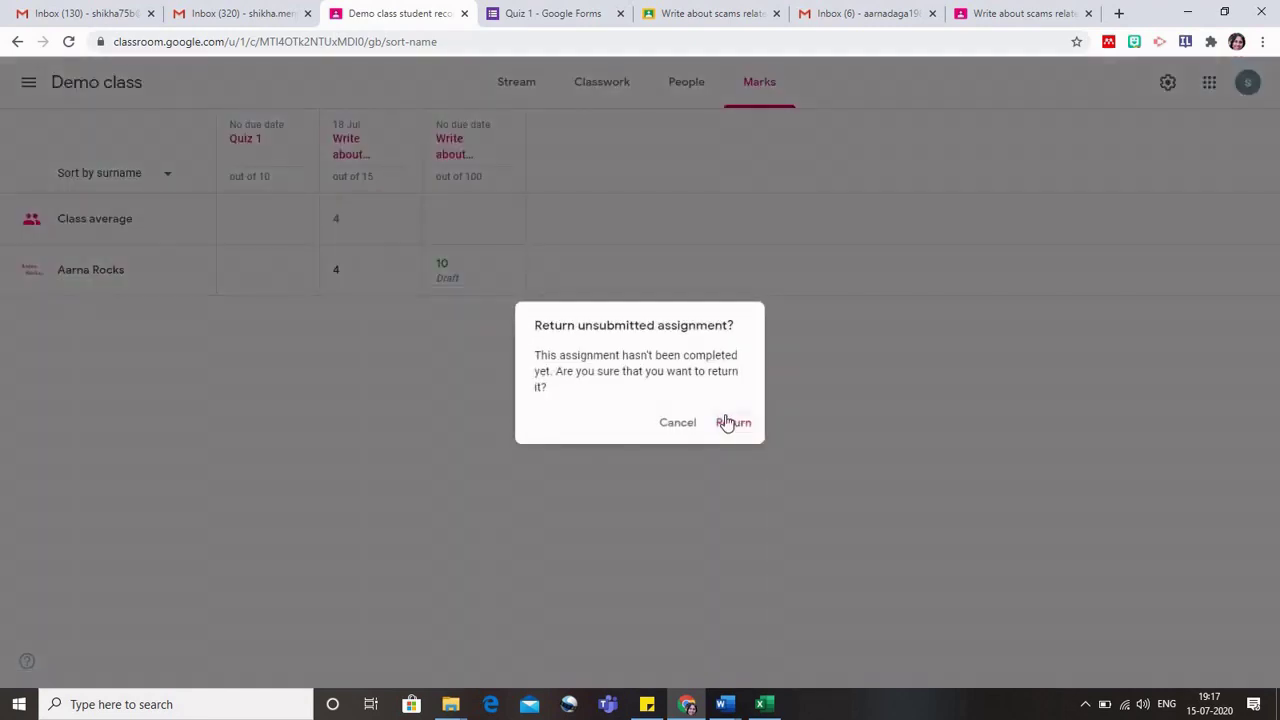
{"action": "left_click", "coordinate": [730, 422]}
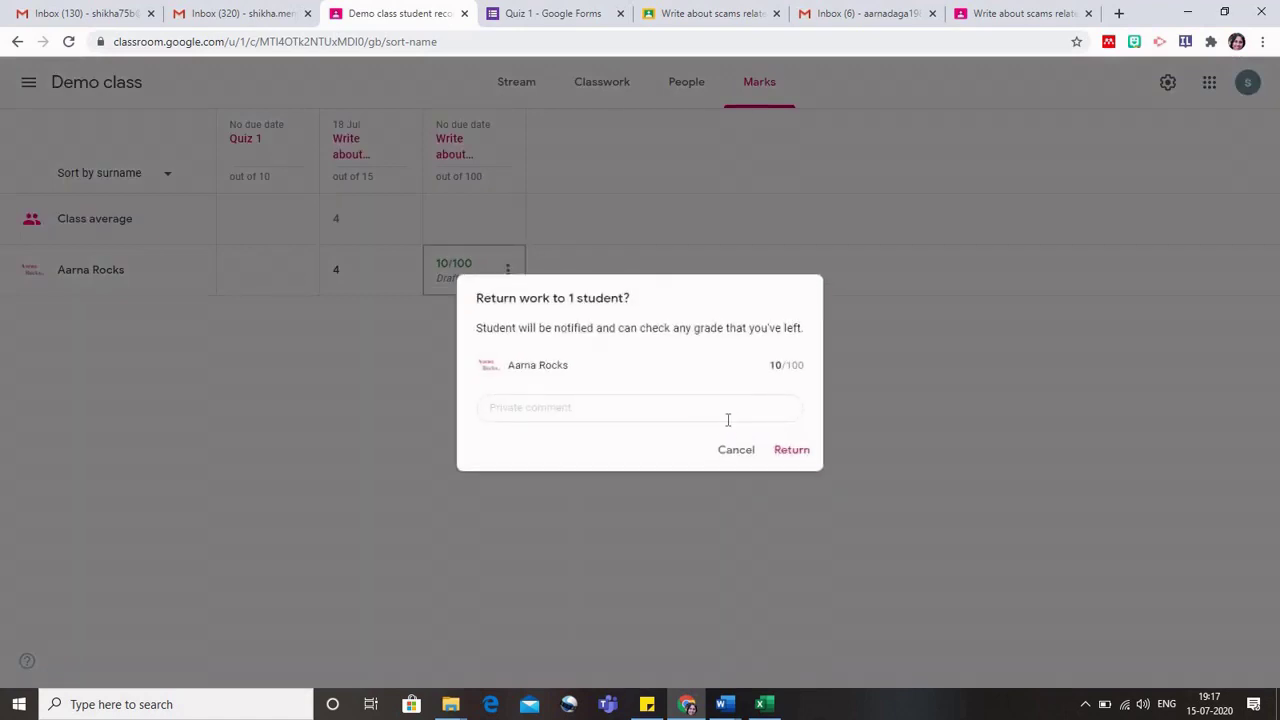
{"action": "left_click", "coordinate": [799, 454]}
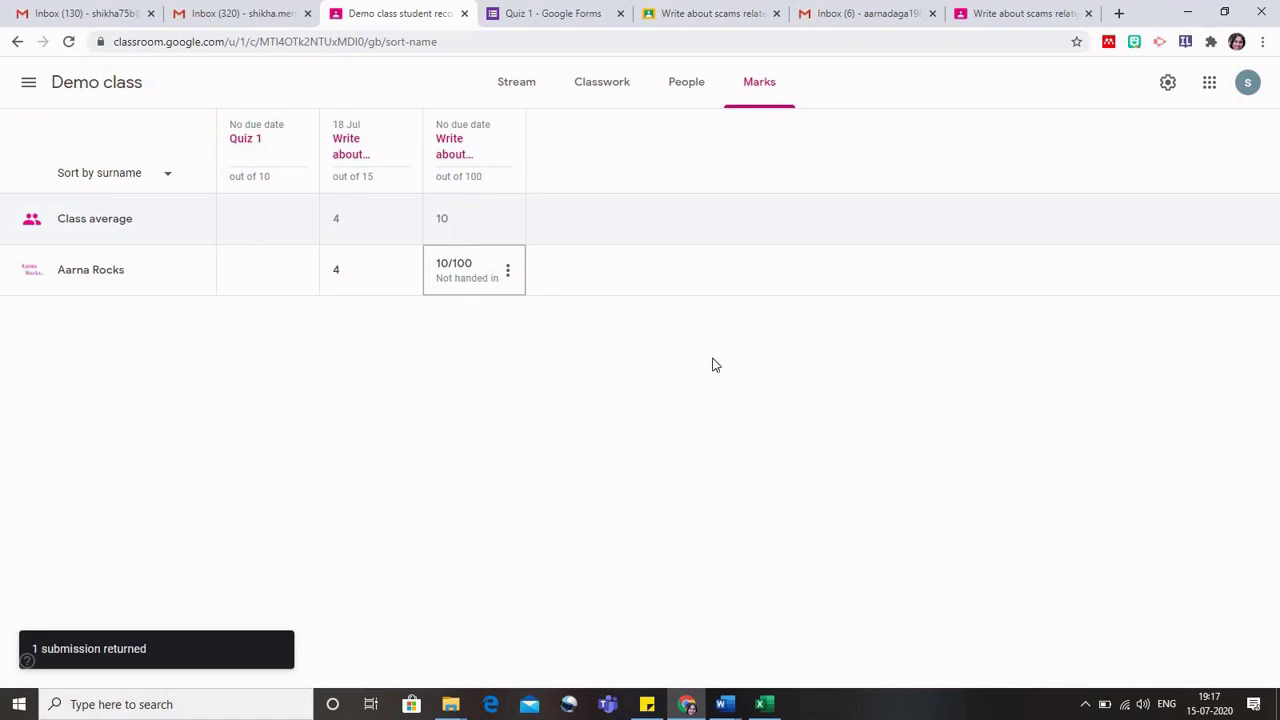
Open the student work for "Write about scams related to BSE" and view its mark export options.
{"action": "left_click", "coordinate": [612, 91]}
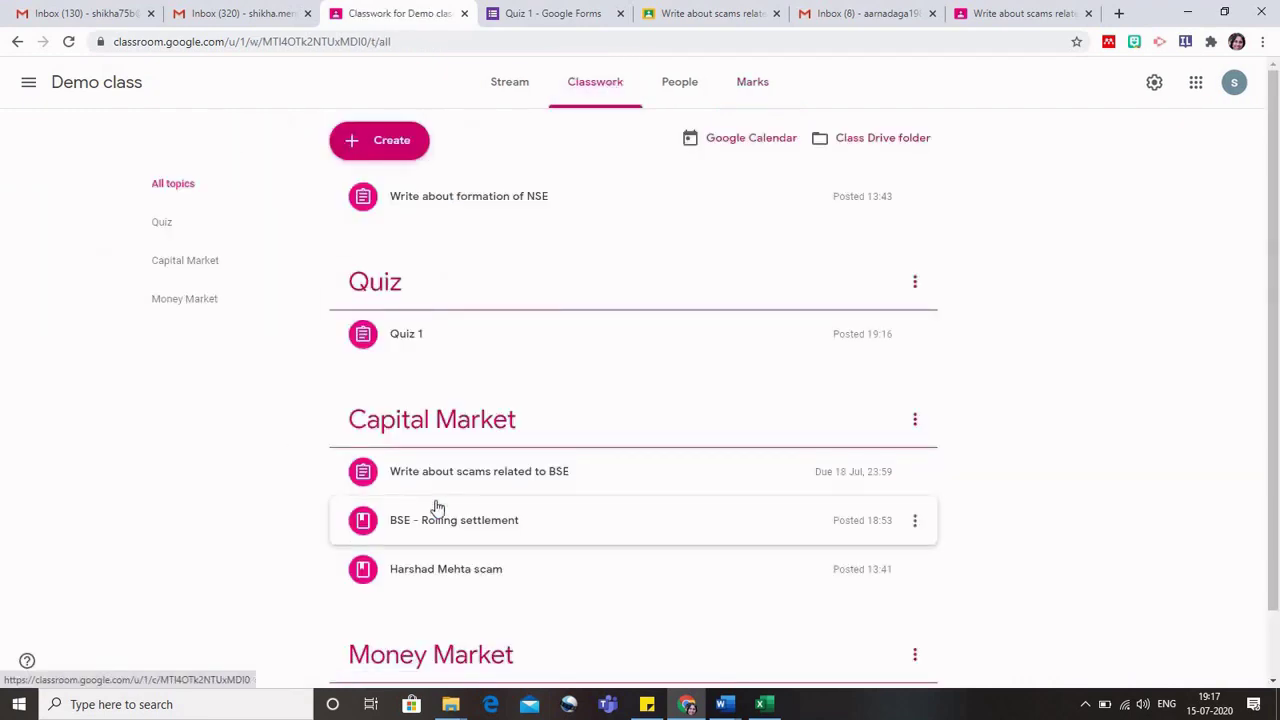
{"action": "scroll", "coordinate": [480, 440], "scroll_direction": "down", "scroll_amount": 1}
{"action": "left_click", "coordinate": [457, 400]}
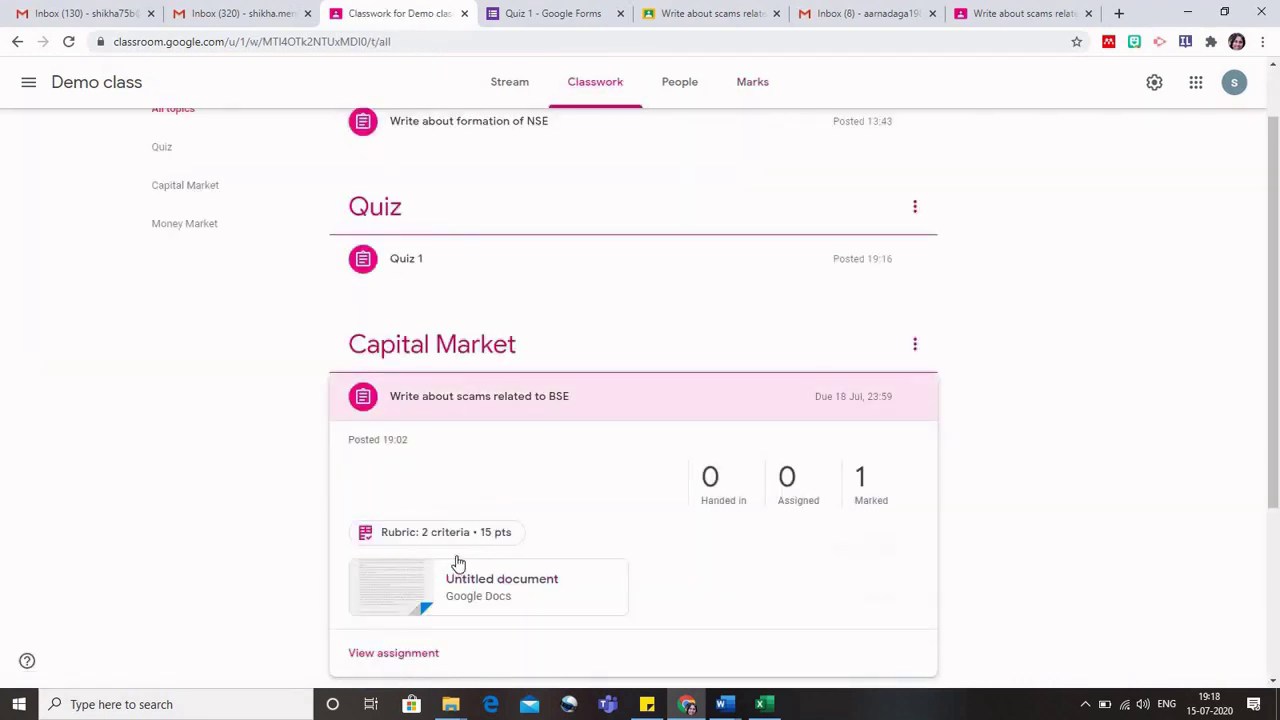
{"action": "scroll", "coordinate": [430, 500], "scroll_direction": "down", "scroll_amount": 3}
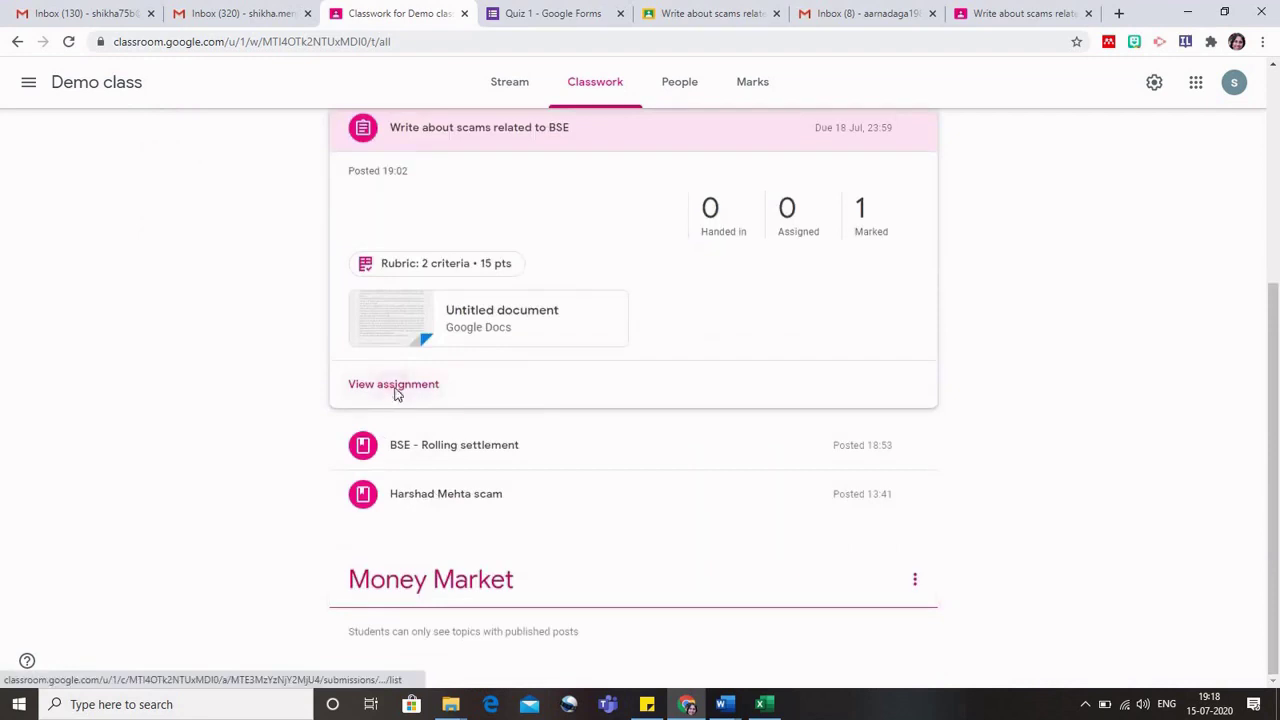
{"action": "left_click", "coordinate": [394, 388]}
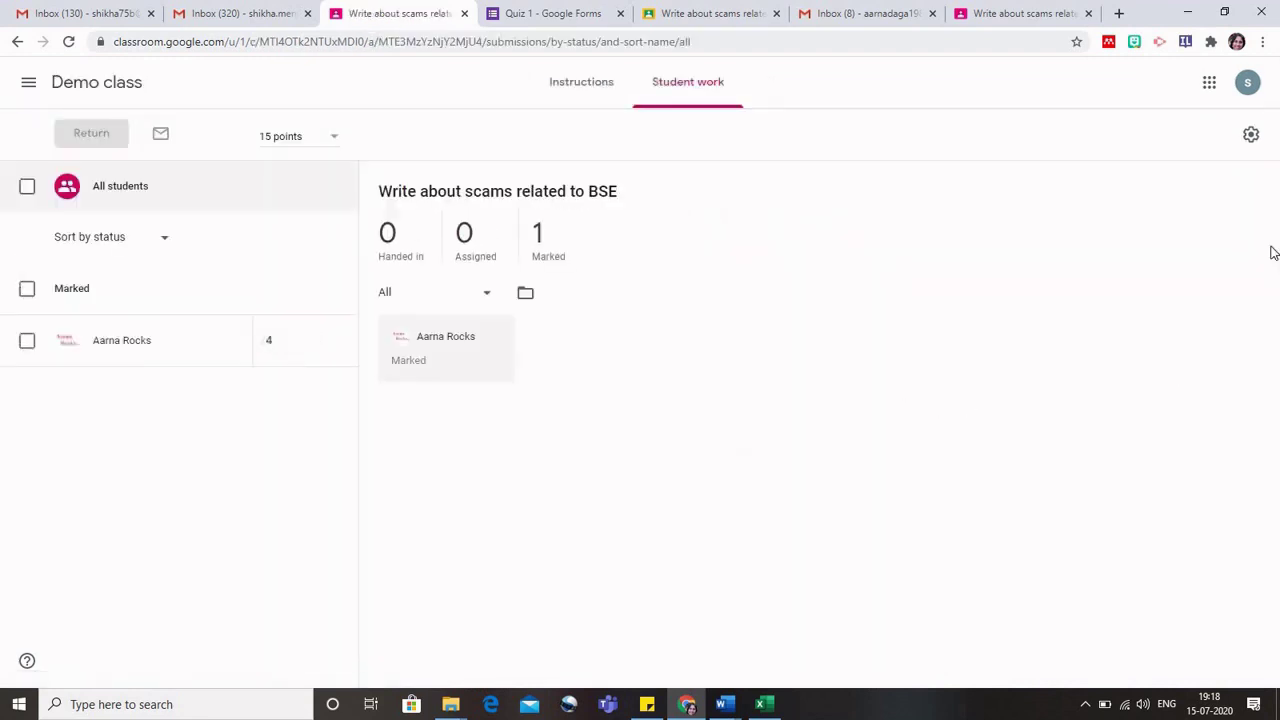
{"action": "left_click", "coordinate": [1249, 138]}
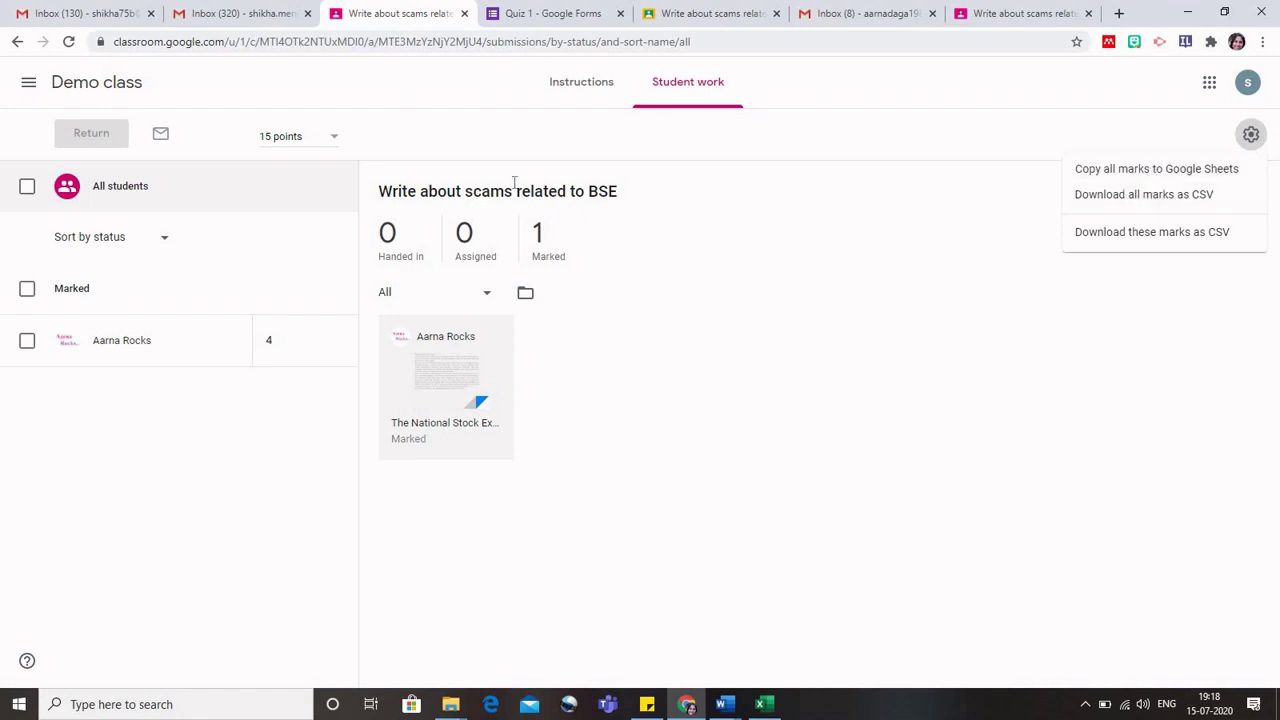
Reopen the BSE scams assignment's student work from Classwork and download all marks as CSV.
{"action": "left_click", "coordinate": [96, 82]}
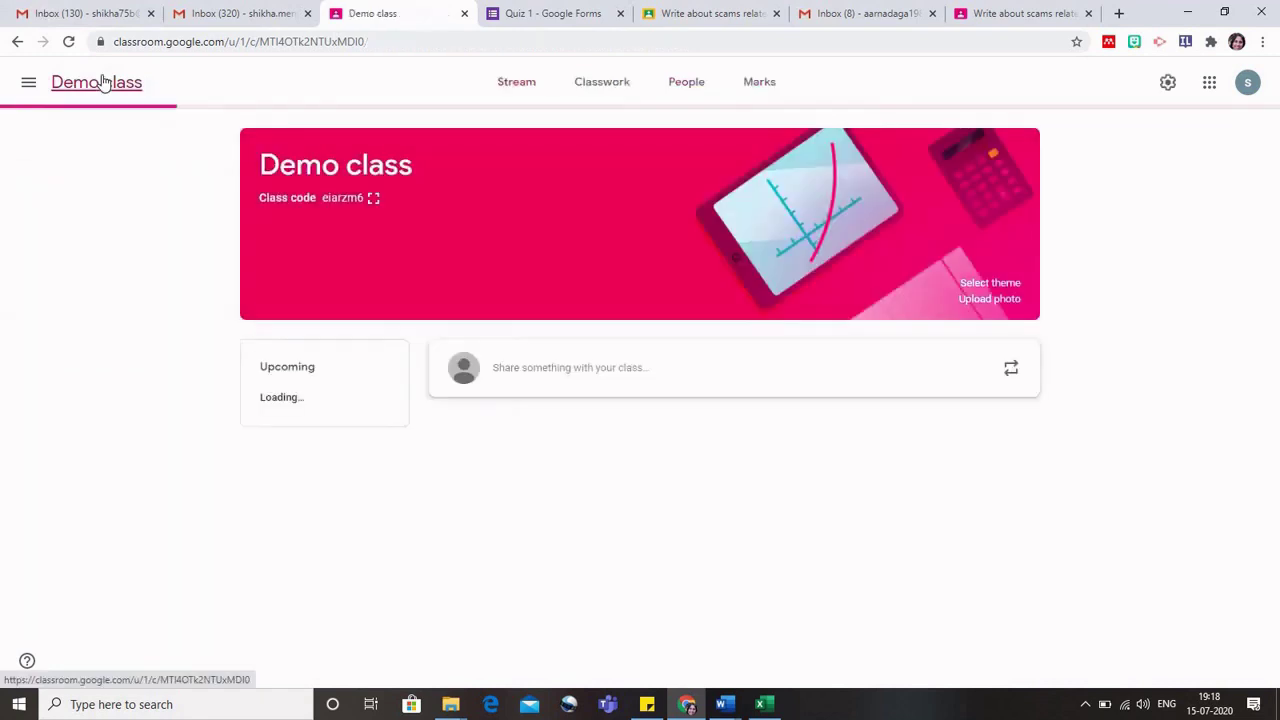
{"action": "left_click", "coordinate": [603, 92]}
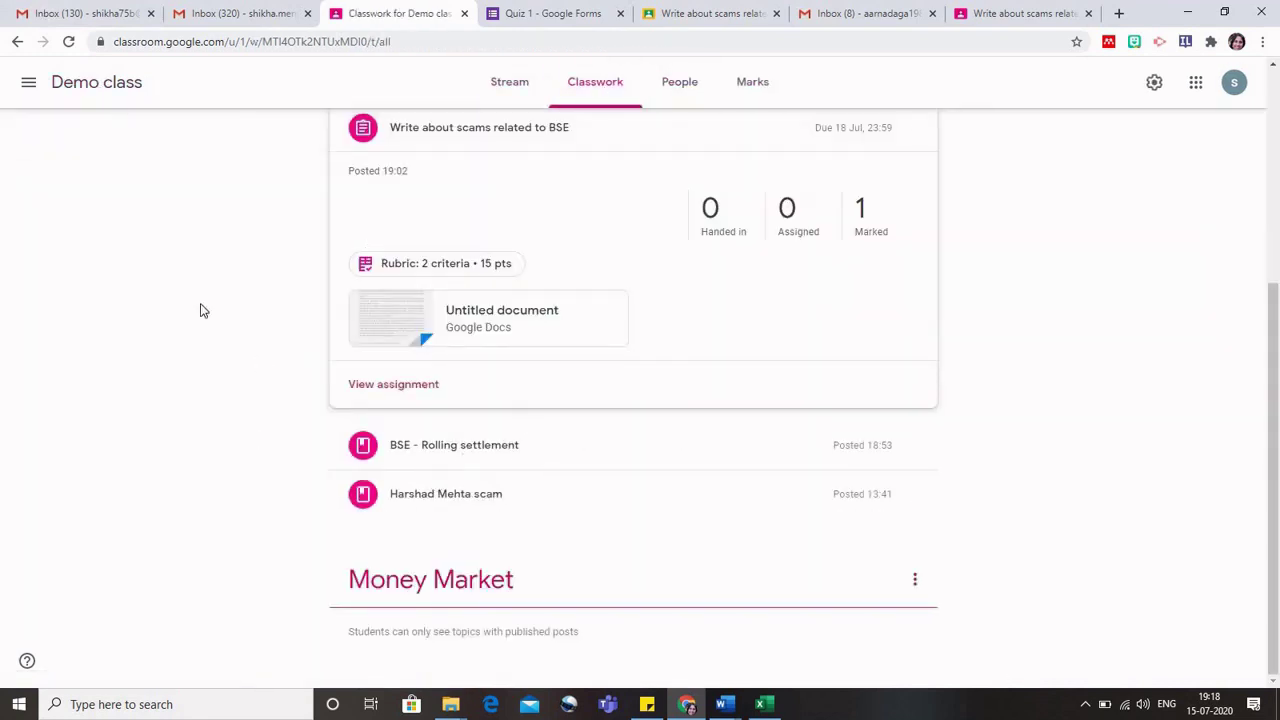
{"action": "scroll", "coordinate": [494, 415], "scroll_direction": "up", "scroll_amount": 3}
{"action": "left_click", "coordinate": [494, 415]}
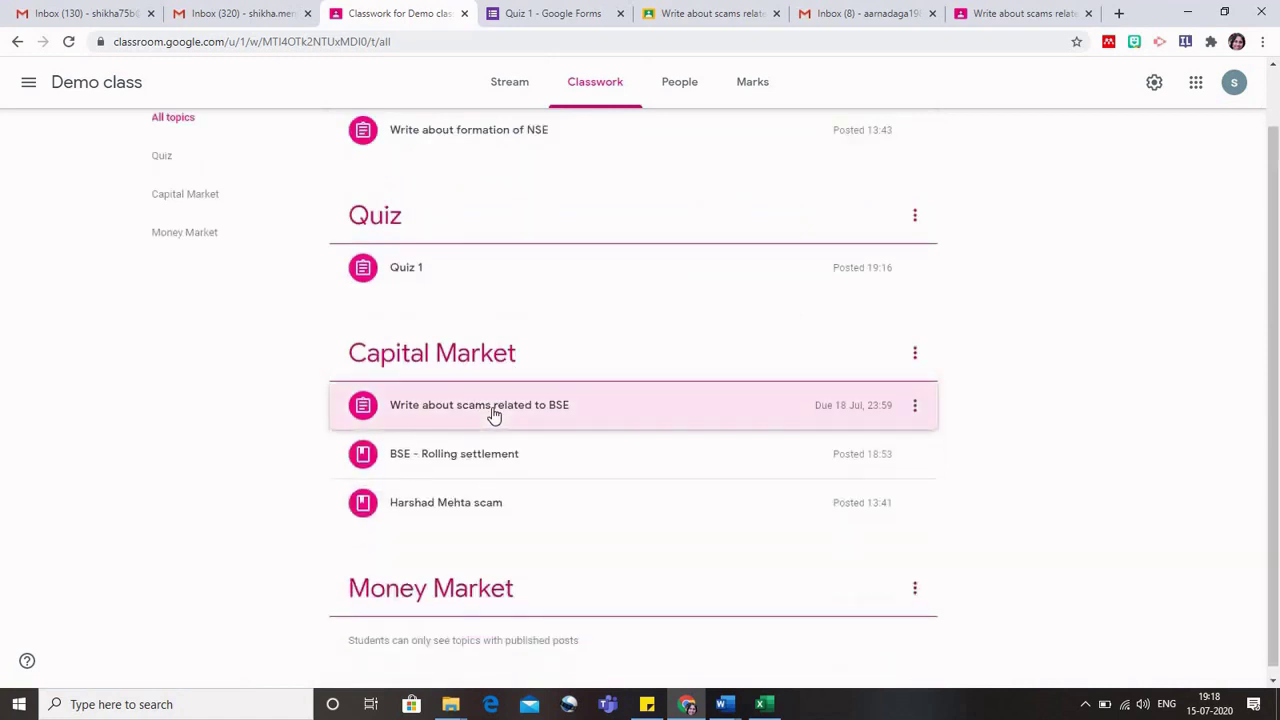
{"action": "left_click", "coordinate": [494, 415]}
{"action": "scroll", "coordinate": [261, 488], "scroll_direction": "down", "scroll_amount": 2}
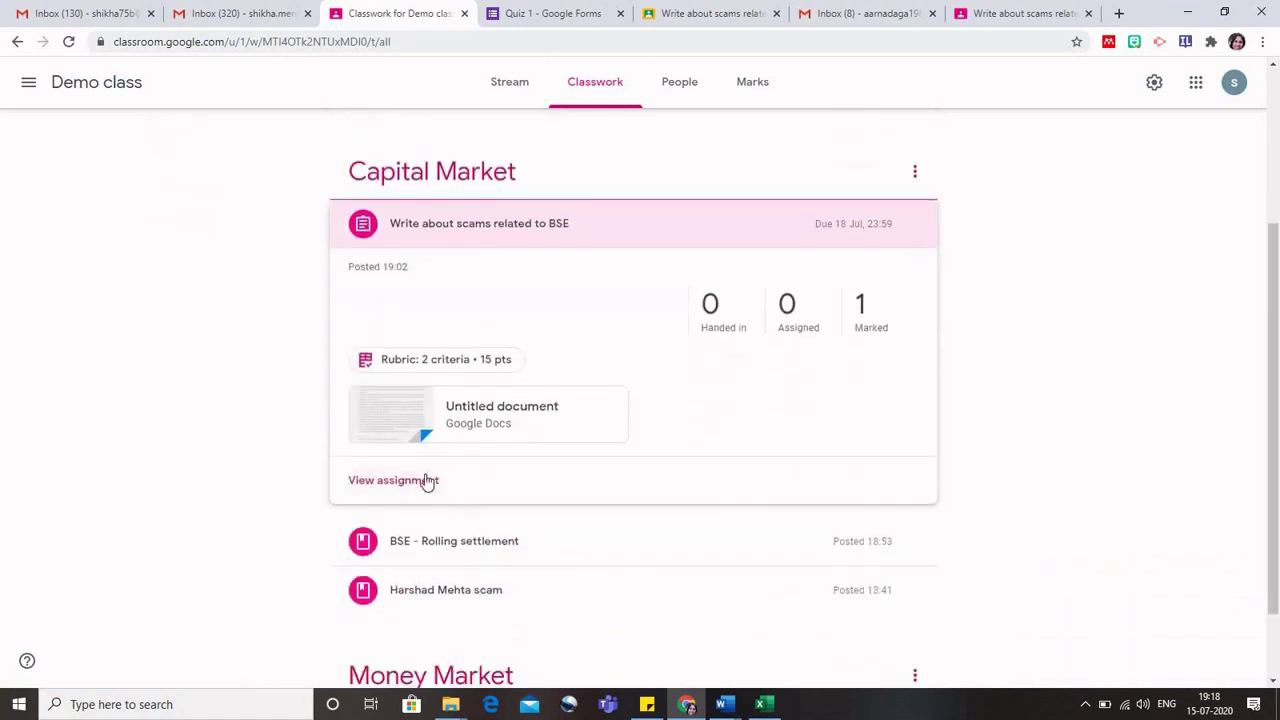
{"action": "left_click", "coordinate": [426, 481]}
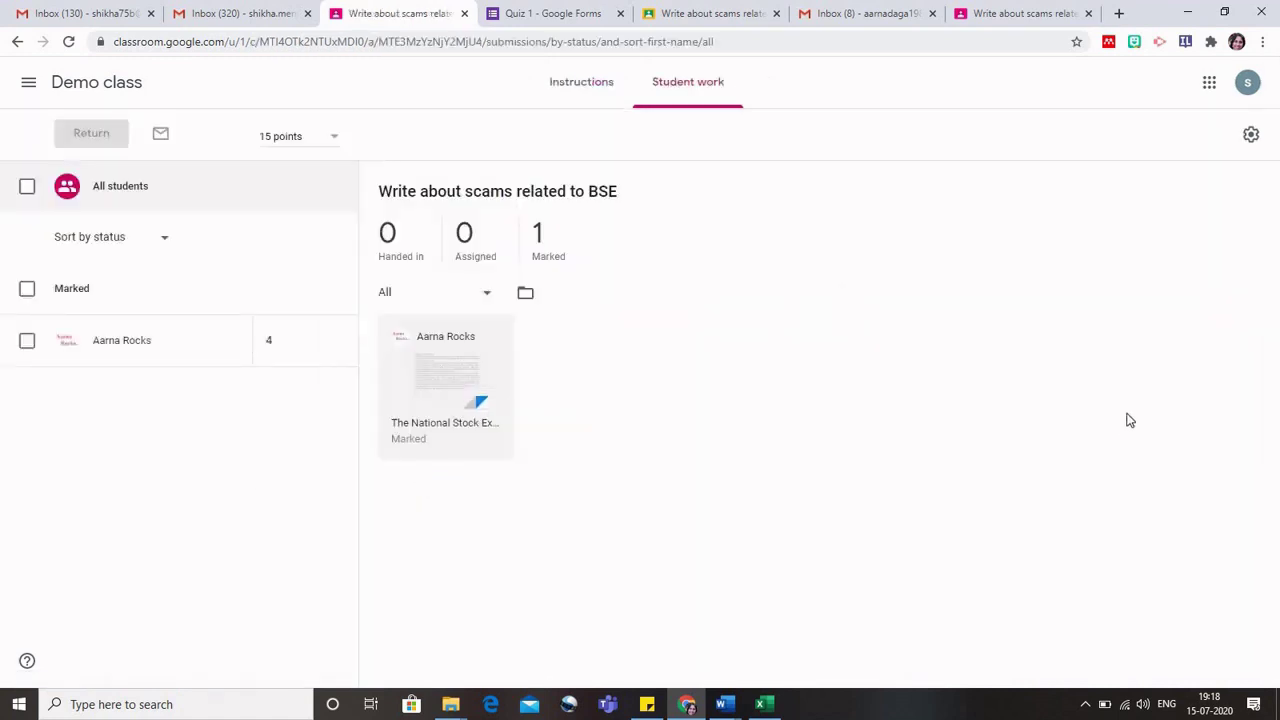
{"action": "left_click", "coordinate": [1251, 137]}
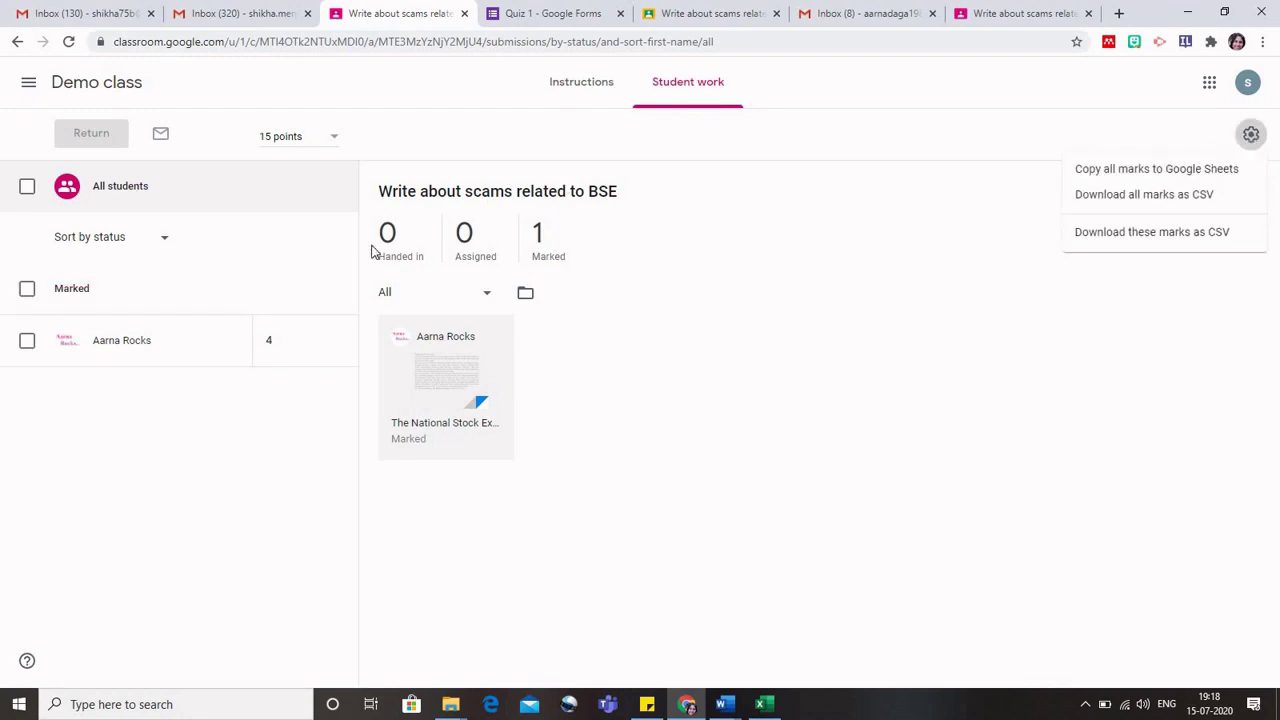
{"action": "left_click", "coordinate": [1144, 203]}
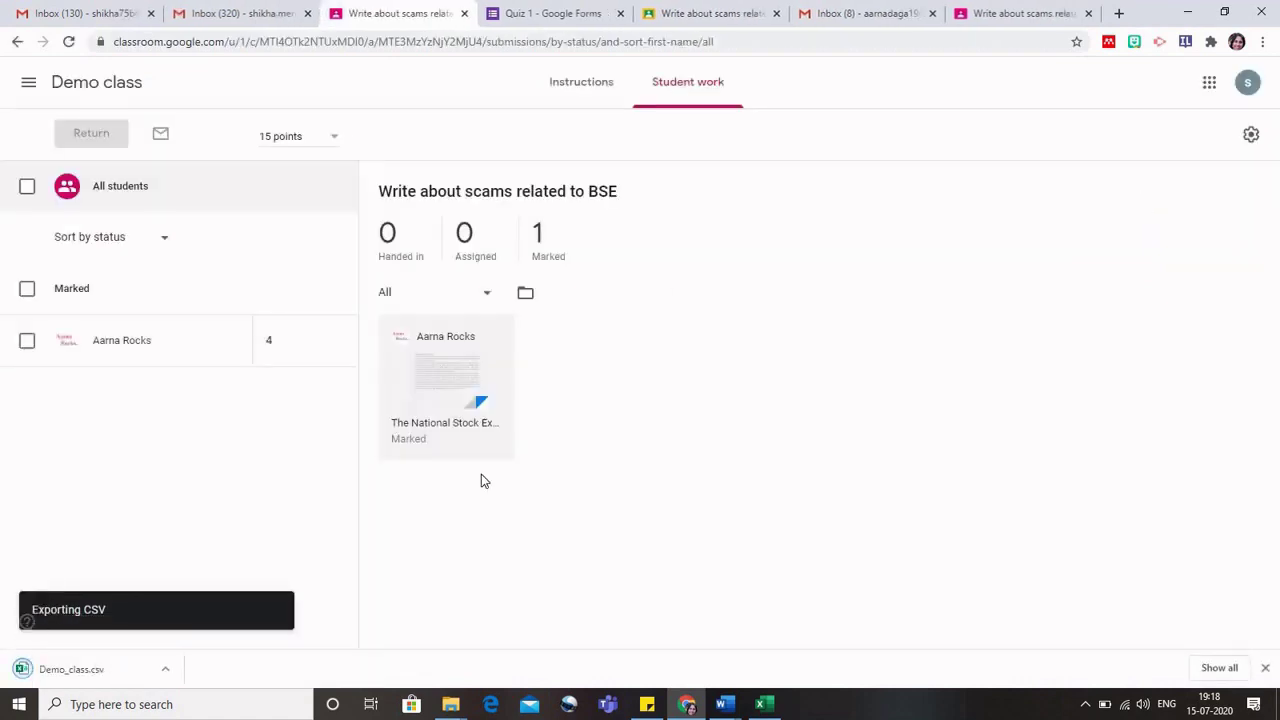
Open the downloaded Demo_class.csv in a maximized Excel window to check the exported marks, and return to Chrome.
{"action": "left_click", "coordinate": [120, 675]}
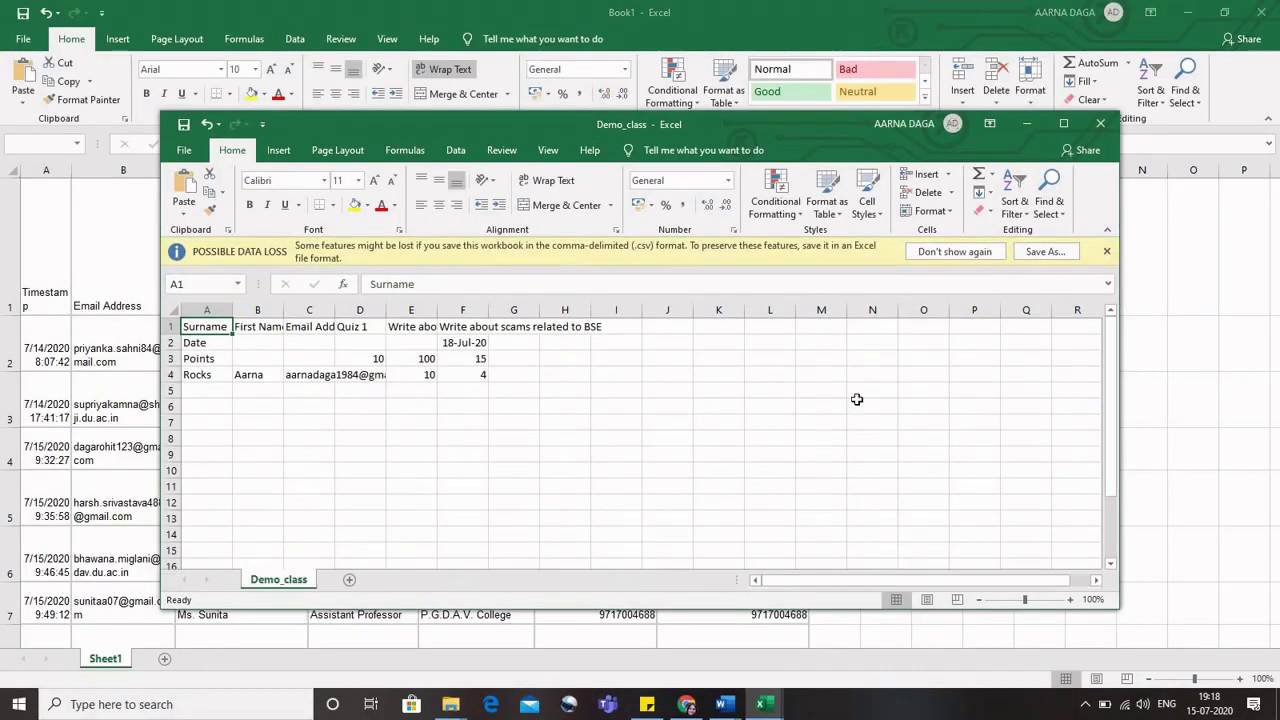
{"action": "left_click", "coordinate": [1063, 124]}
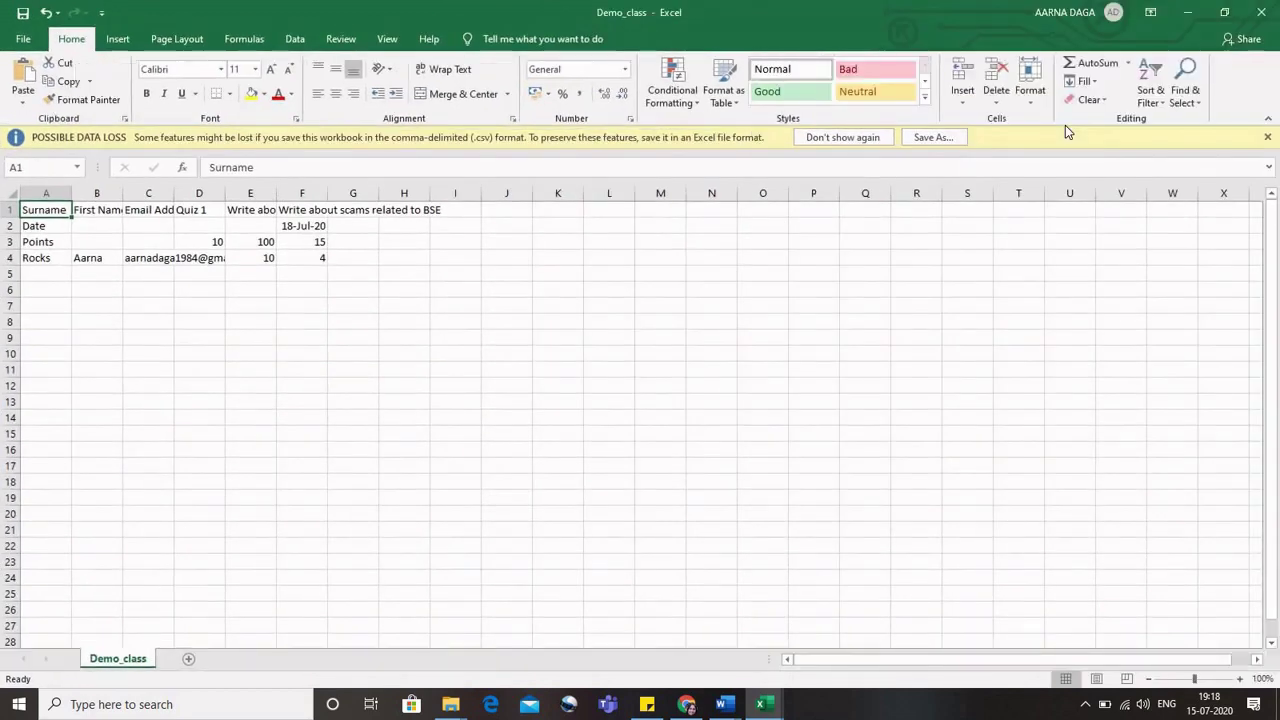
{"action": "left_click", "coordinate": [688, 706]}
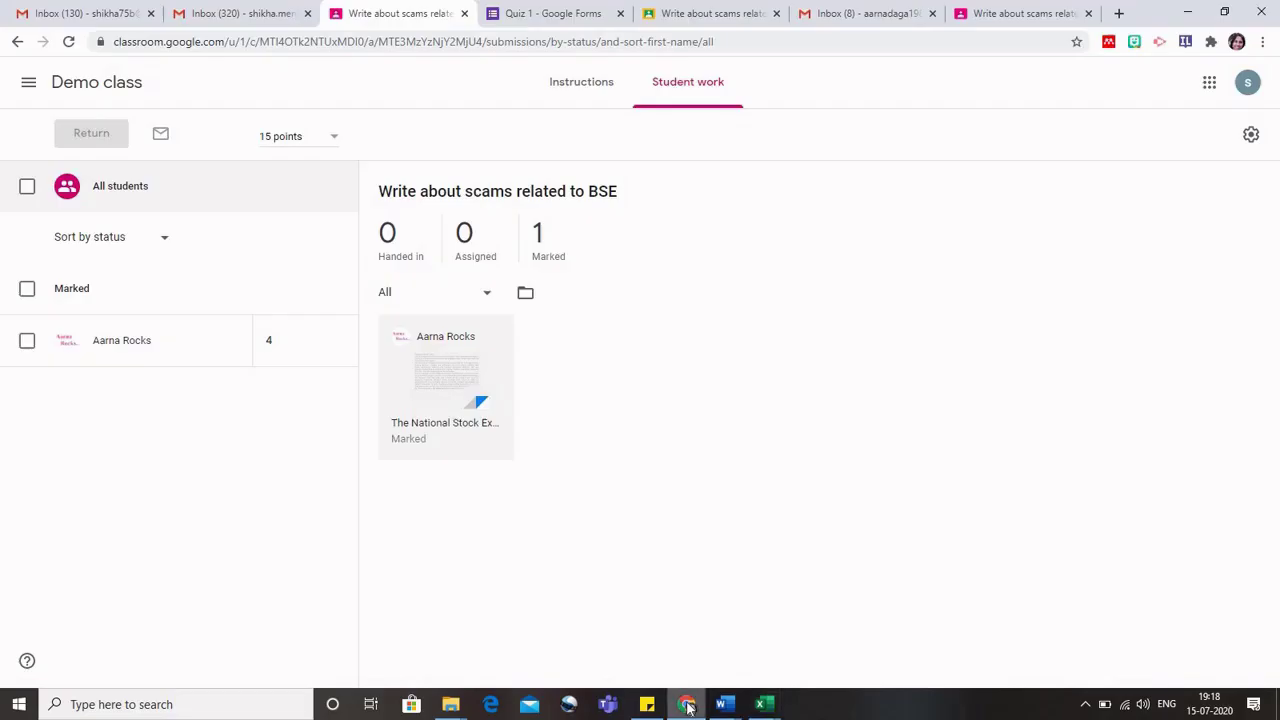
Return to the Demo class stream, open the class settings and look over the class details fields.
{"action": "left_click", "coordinate": [75, 86]}
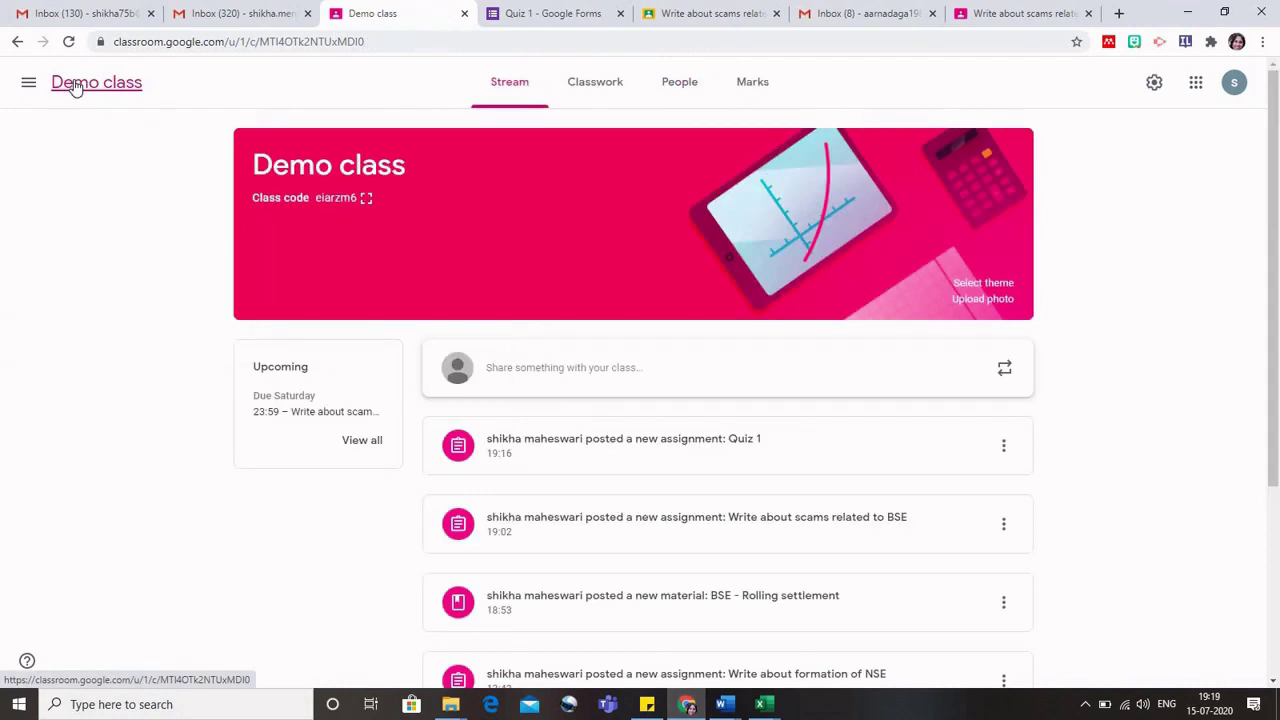
{"action": "left_click", "coordinate": [510, 99]}
{"action": "left_click", "coordinate": [1155, 86]}
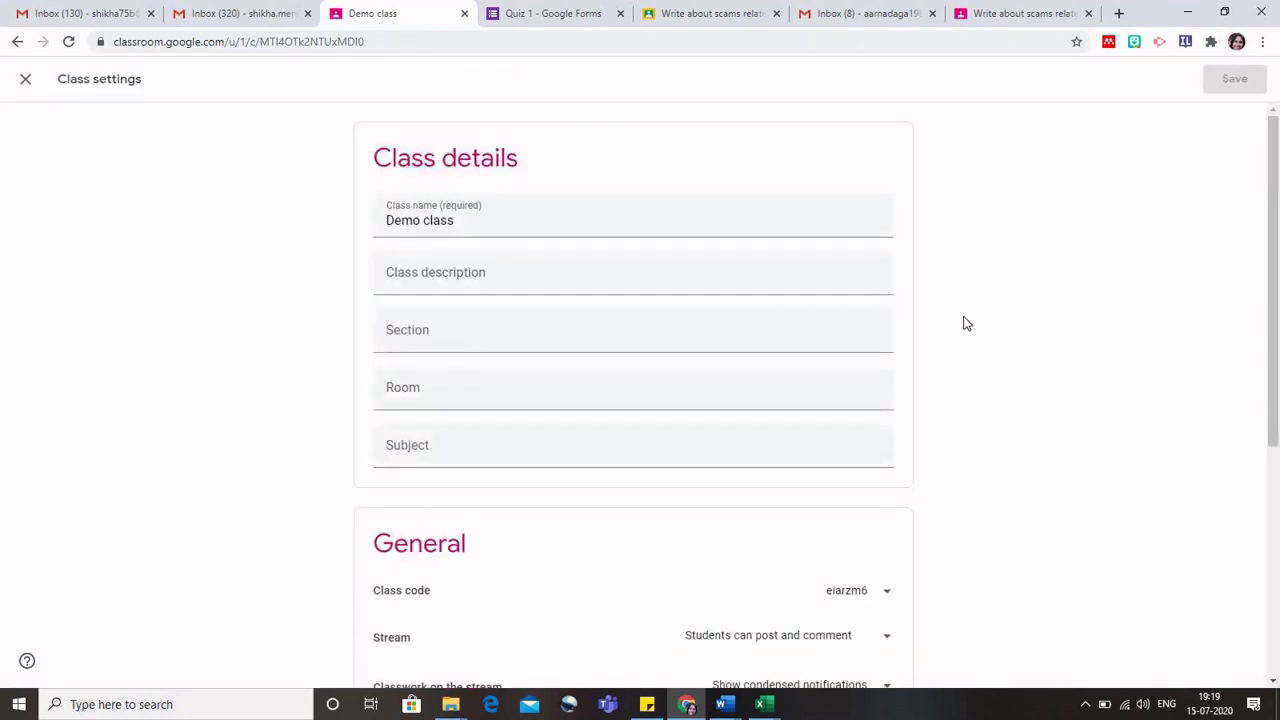
{"action": "scroll", "coordinate": [966, 323], "scroll_direction": "down", "scroll_amount": 1}
{"action": "scroll", "coordinate": [940, 290], "scroll_direction": "up", "scroll_amount": 1}
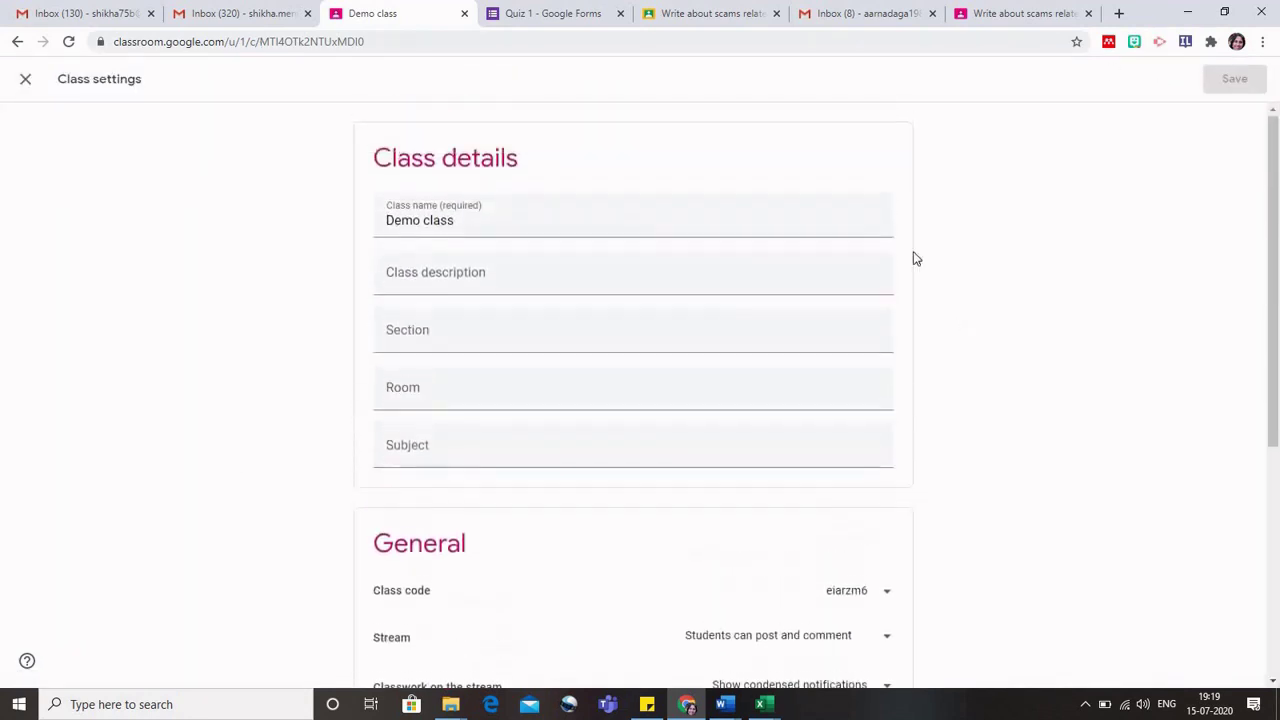
{"action": "left_click", "coordinate": [482, 223]}
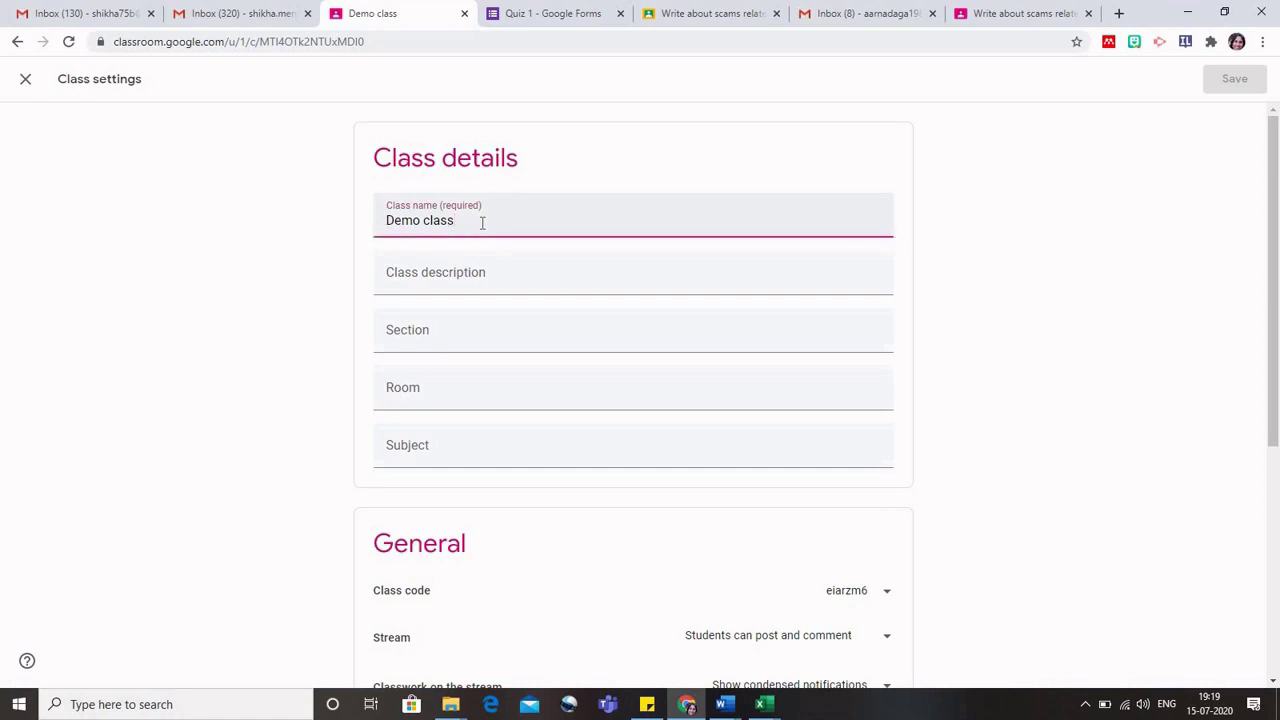
Reset the class code in the General settings and disable it.
{"action": "scroll", "coordinate": [533, 311], "scroll_direction": "down", "scroll_amount": 2}
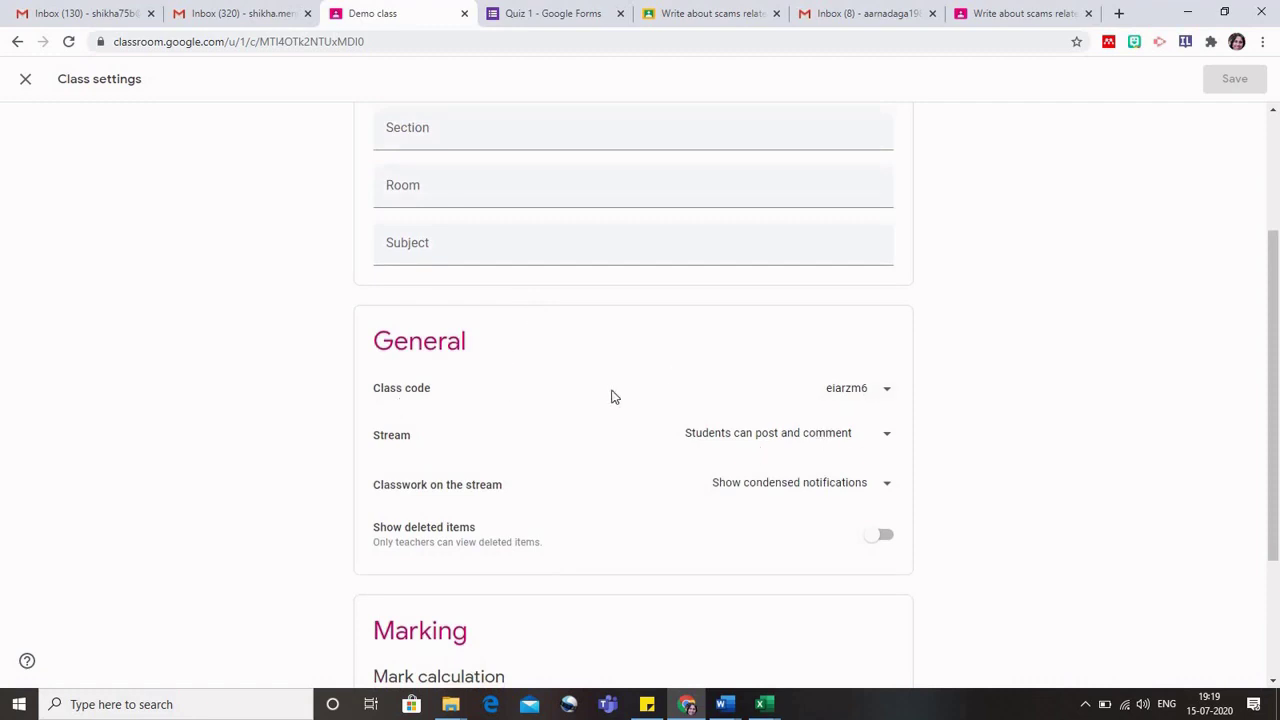
{"action": "left_click", "coordinate": [887, 398]}
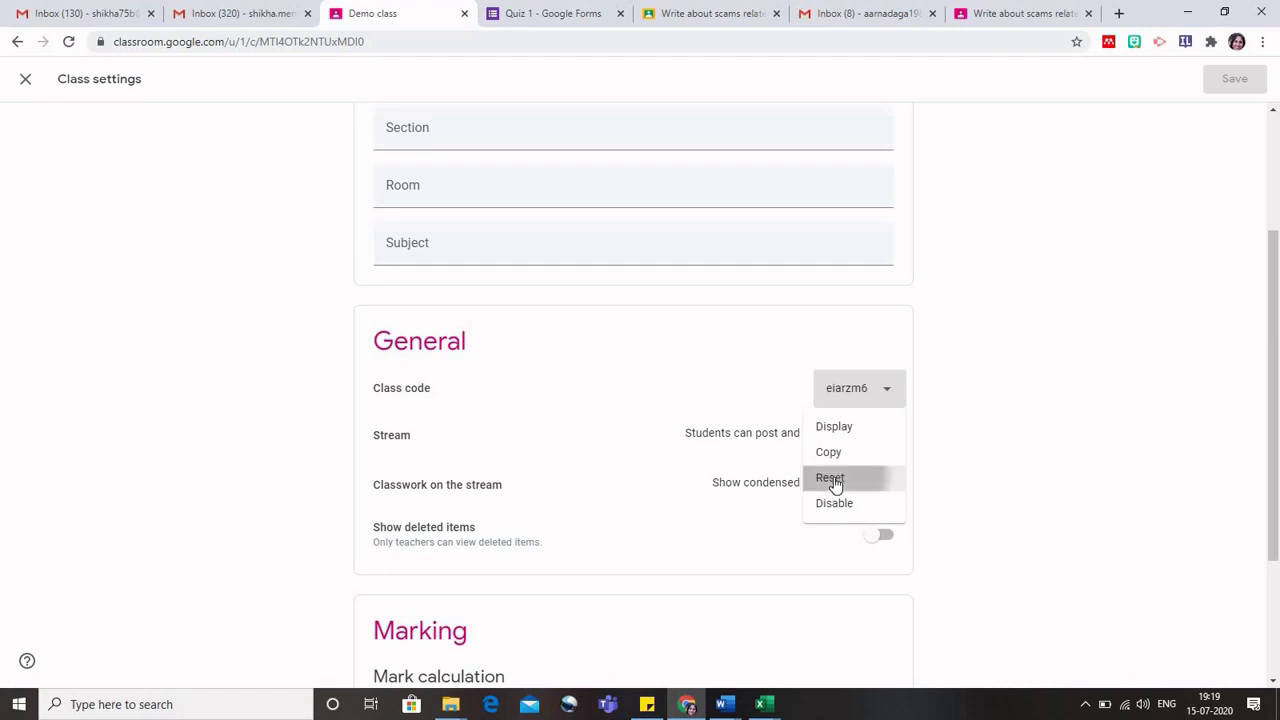
{"action": "left_click", "coordinate": [832, 479]}
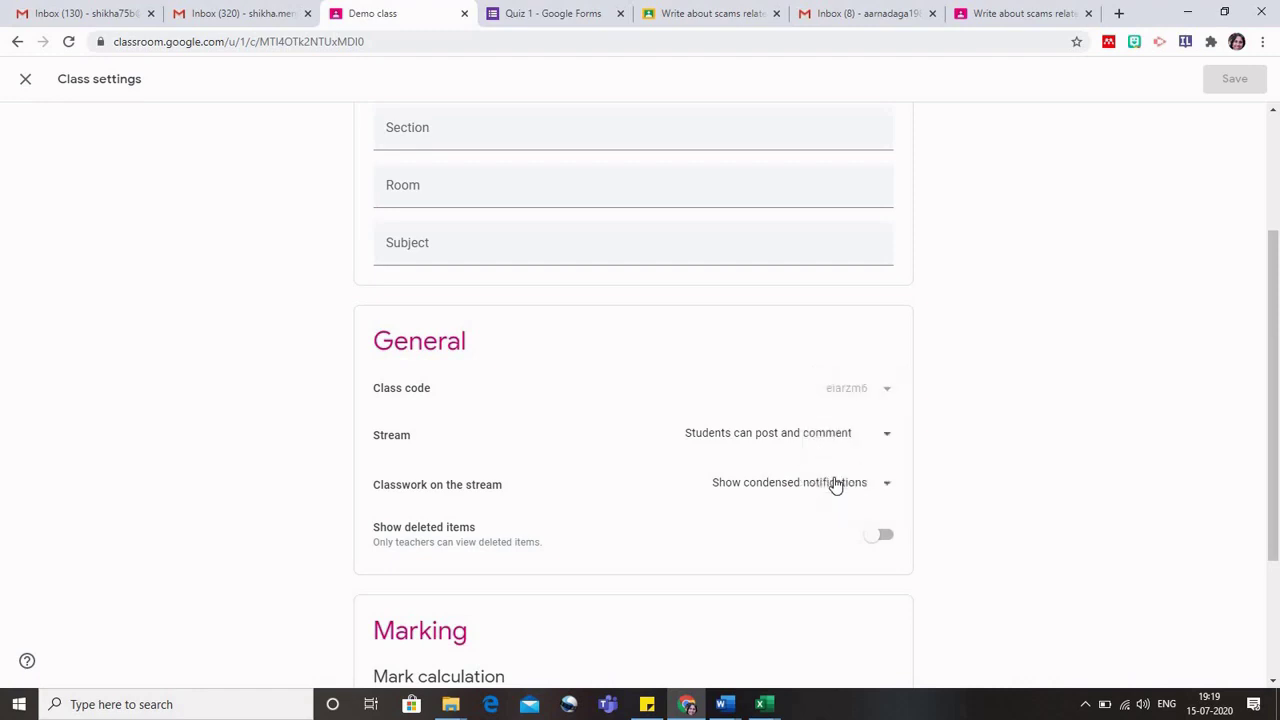
{"action": "left_click", "coordinate": [887, 396]}
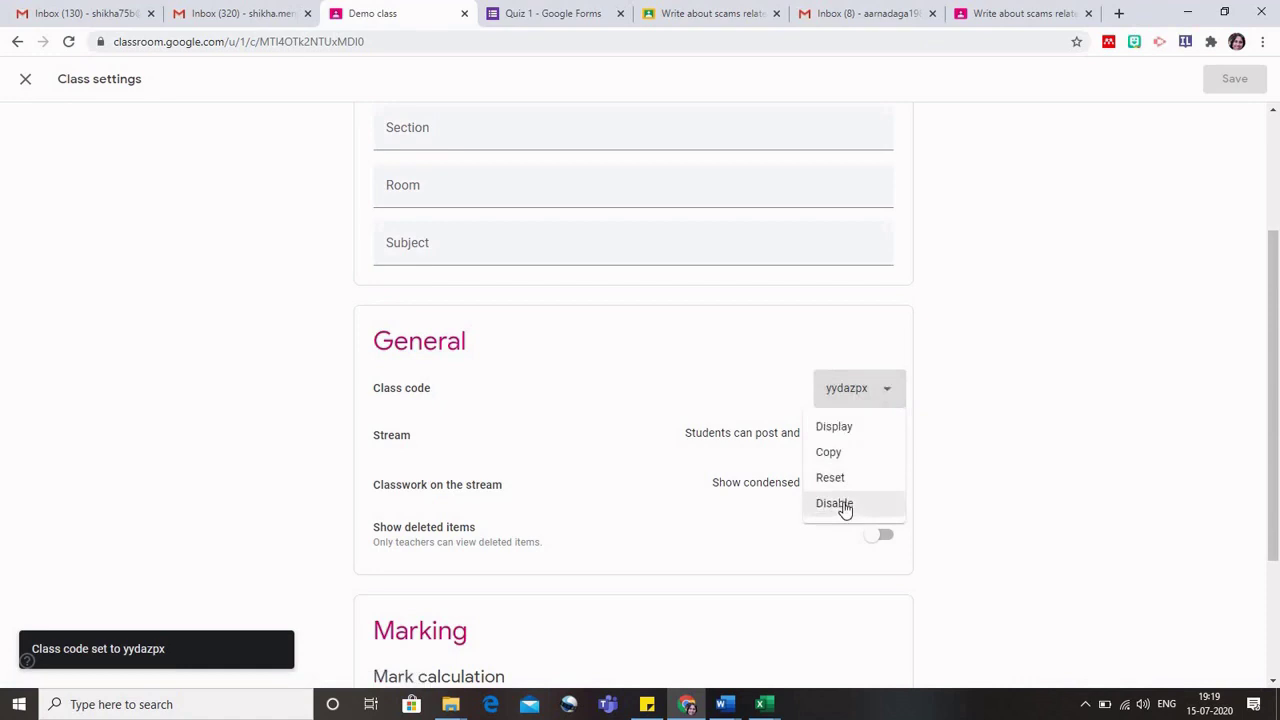
{"action": "left_click", "coordinate": [836, 504]}
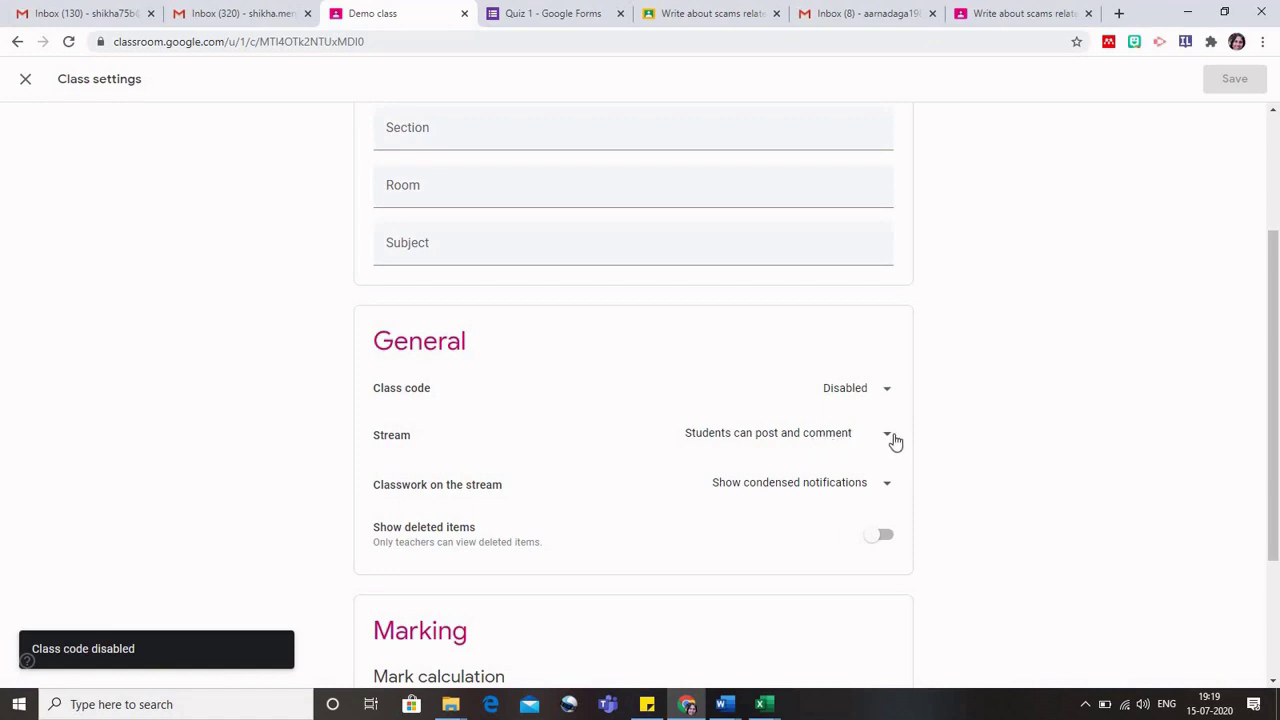
Review the Stream permission options, keep "Students can post and comment", and close the class settings.
{"action": "scroll", "coordinate": [1060, 454], "scroll_direction": "down", "scroll_amount": 2}
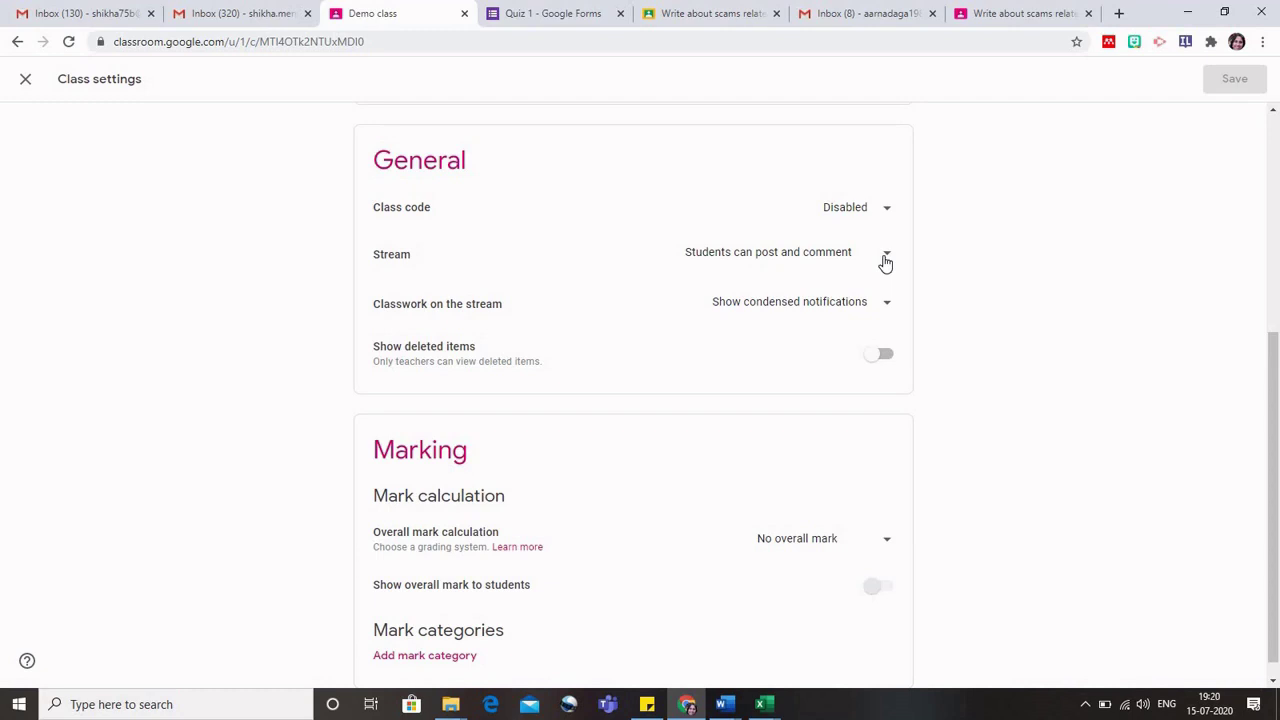
{"action": "left_click", "coordinate": [885, 262]}
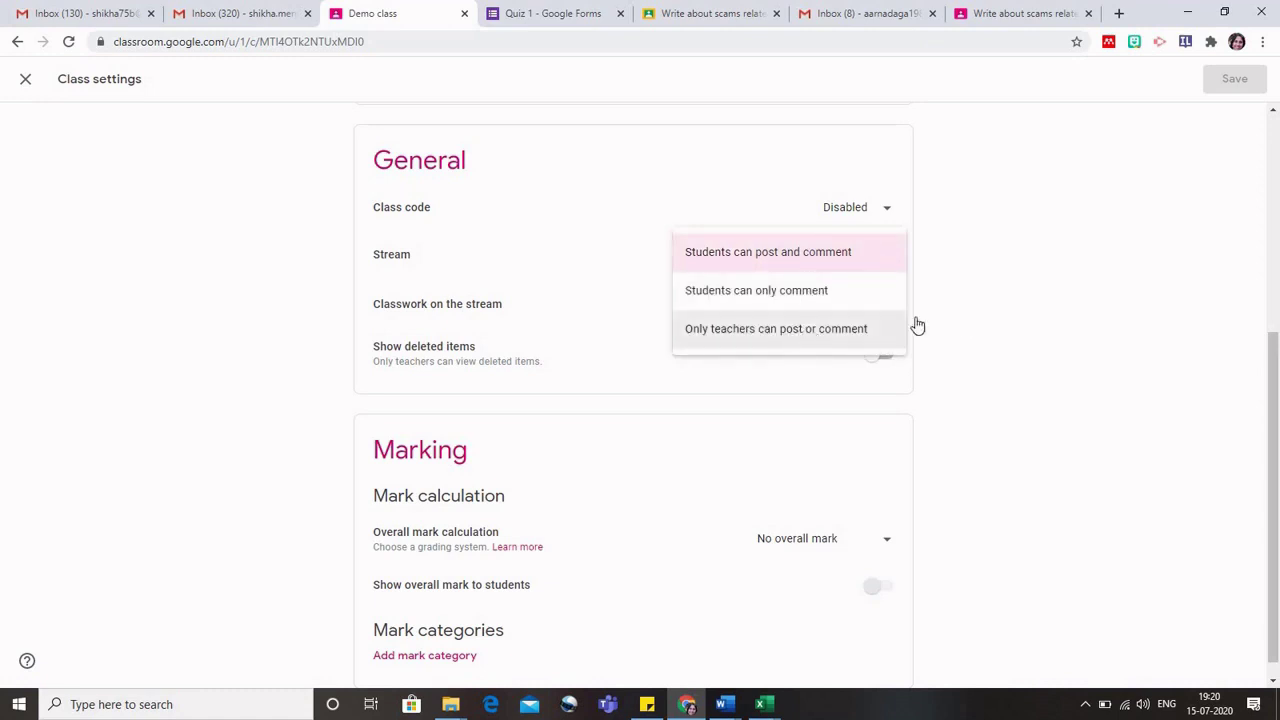
{"action": "left_click", "coordinate": [834, 253]}
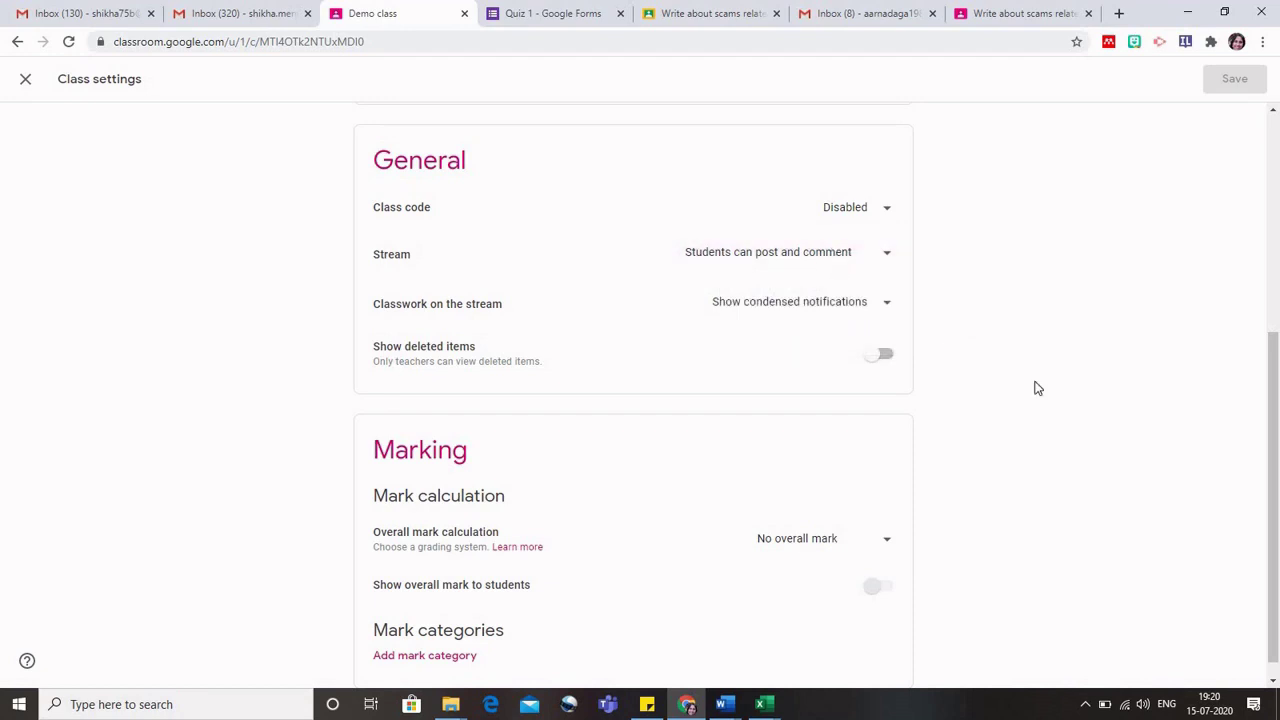
{"action": "scroll", "coordinate": [1038, 388], "scroll_direction": "down", "scroll_amount": 1}
{"action": "scroll", "coordinate": [1038, 388], "scroll_direction": "up", "scroll_amount": 5}
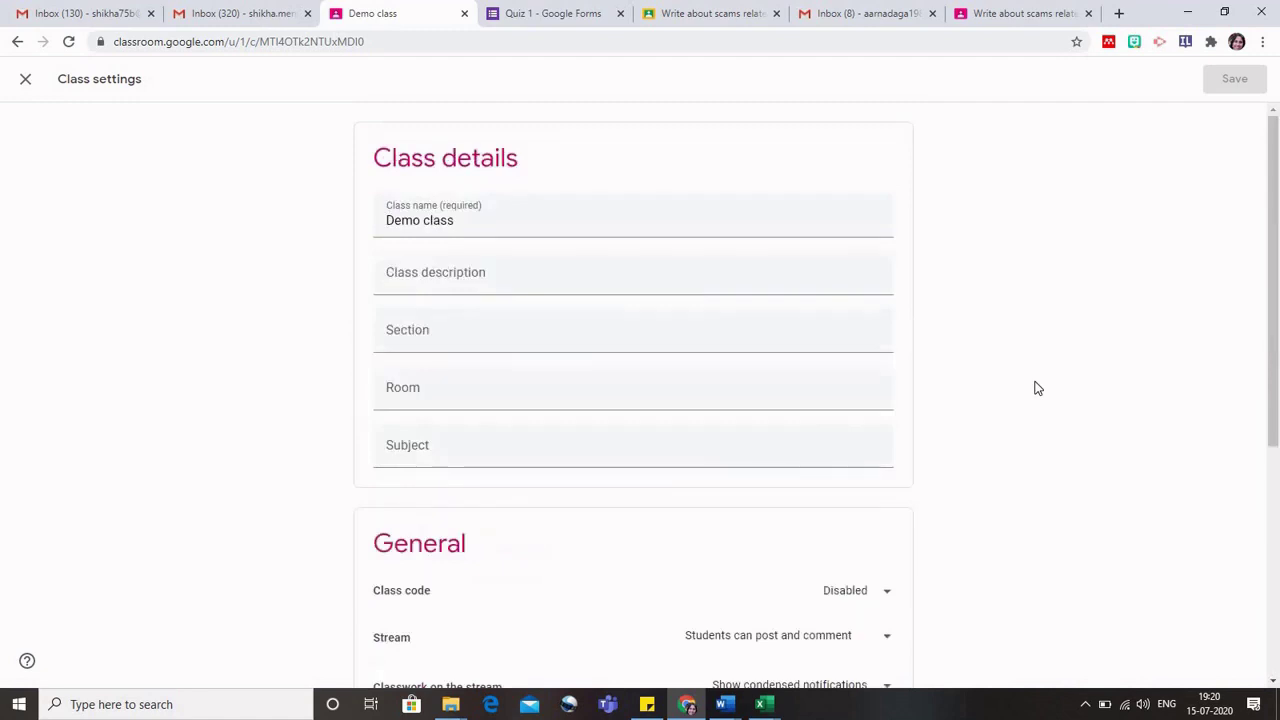
{"action": "left_click", "coordinate": [25, 79]}
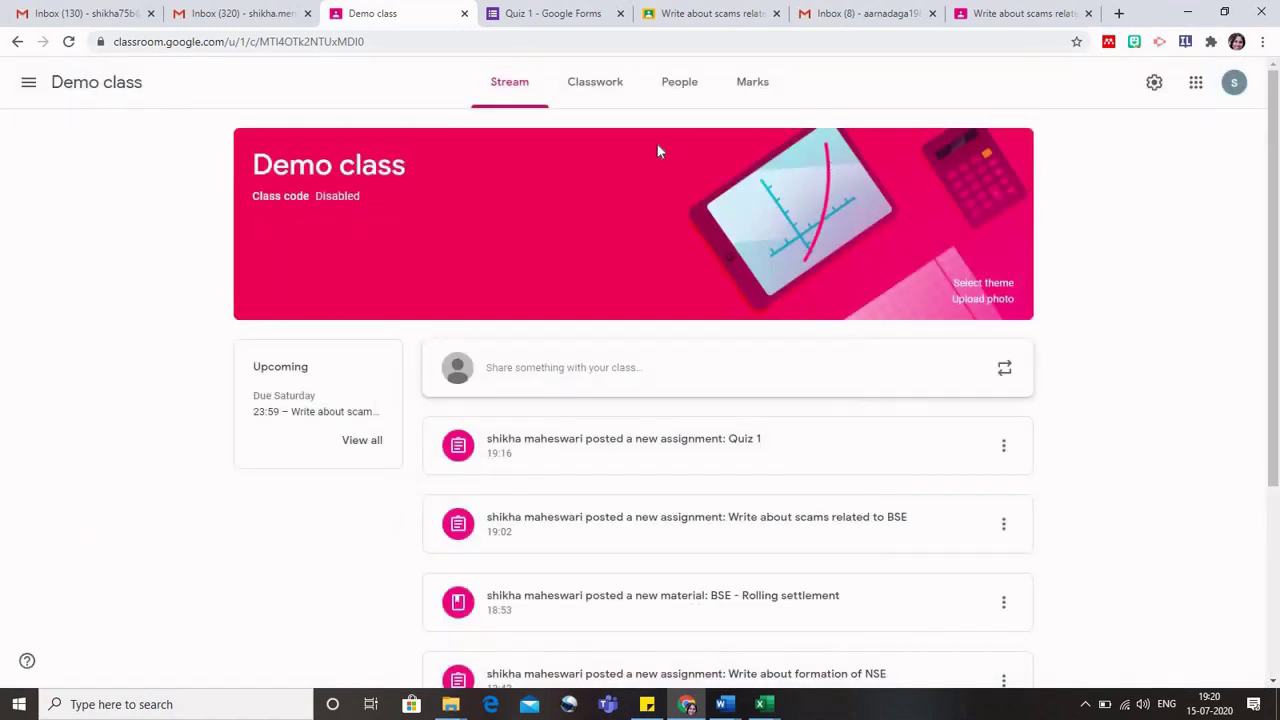
Open the class's Google Calendar from Classwork and start creating a new event.
{"action": "left_click", "coordinate": [604, 90]}
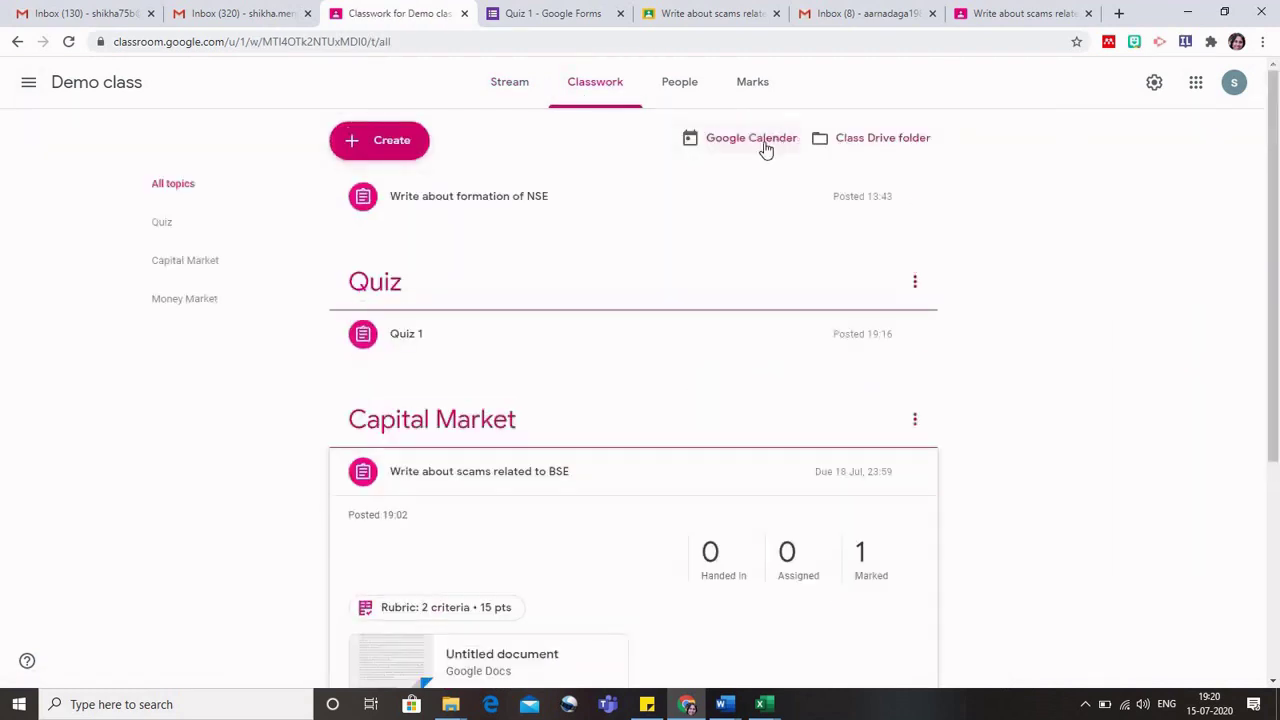
{"action": "left_click", "coordinate": [752, 138]}
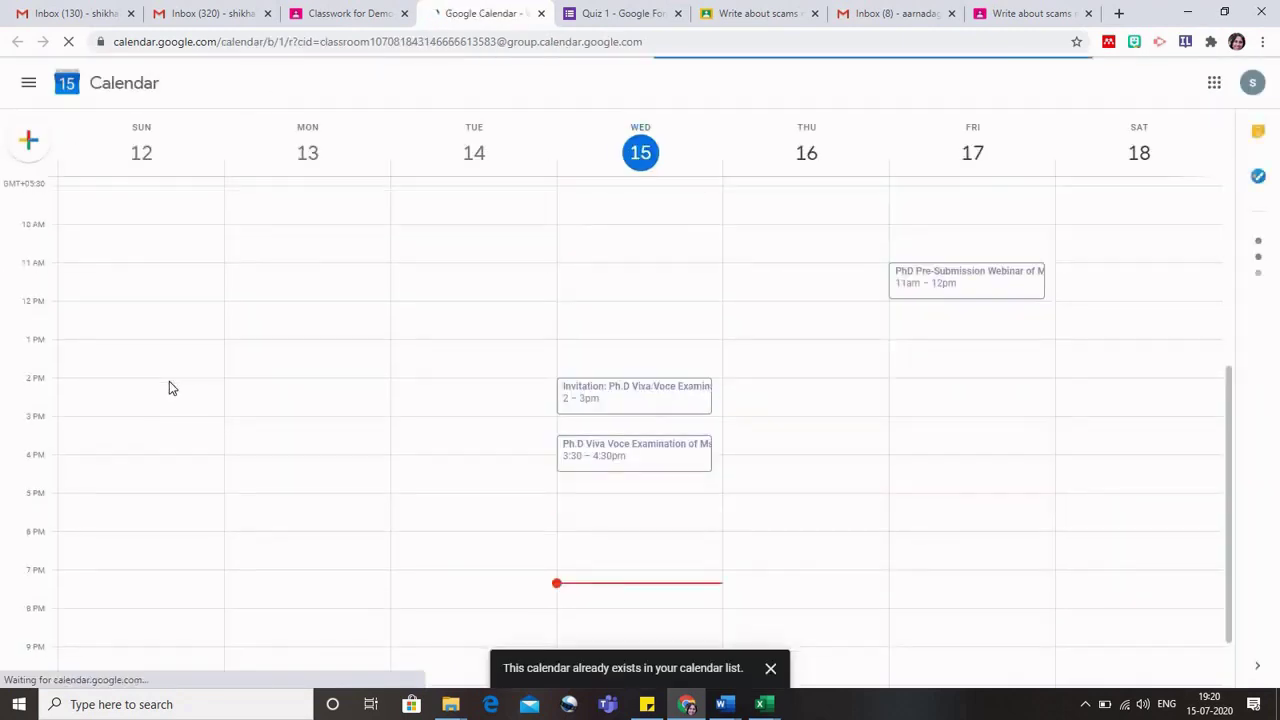
{"action": "left_click", "coordinate": [29, 142]}
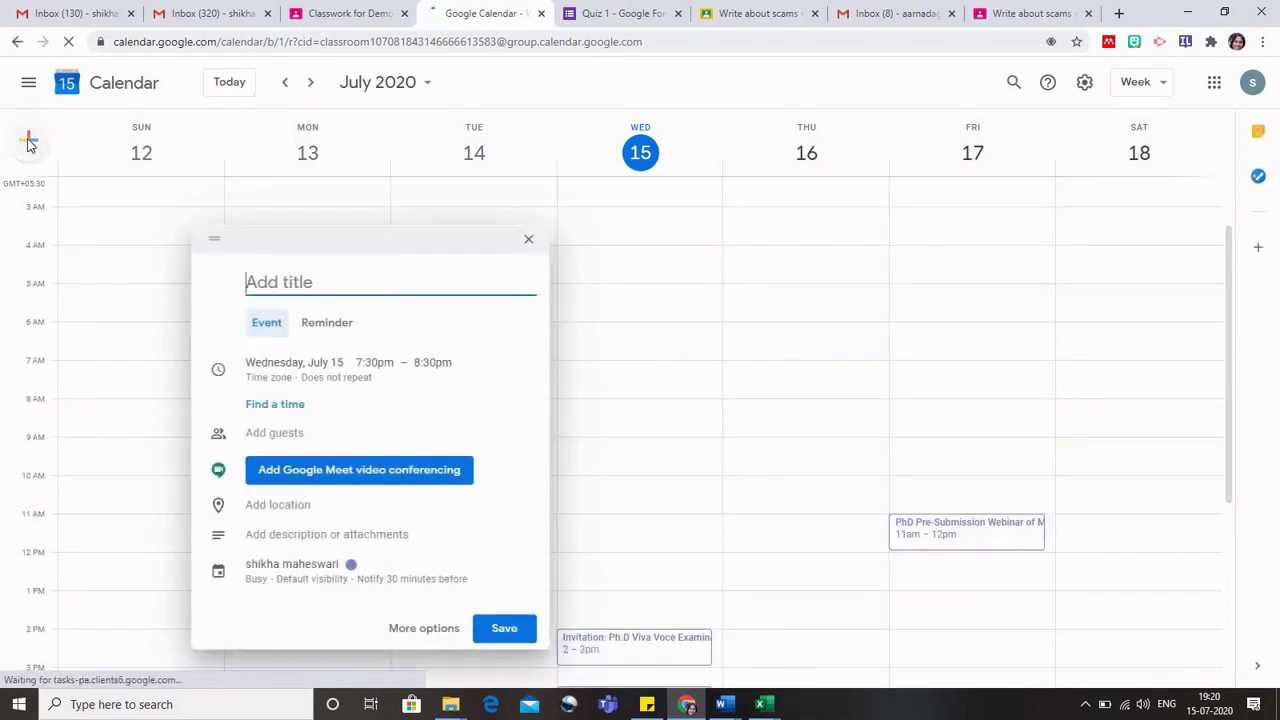